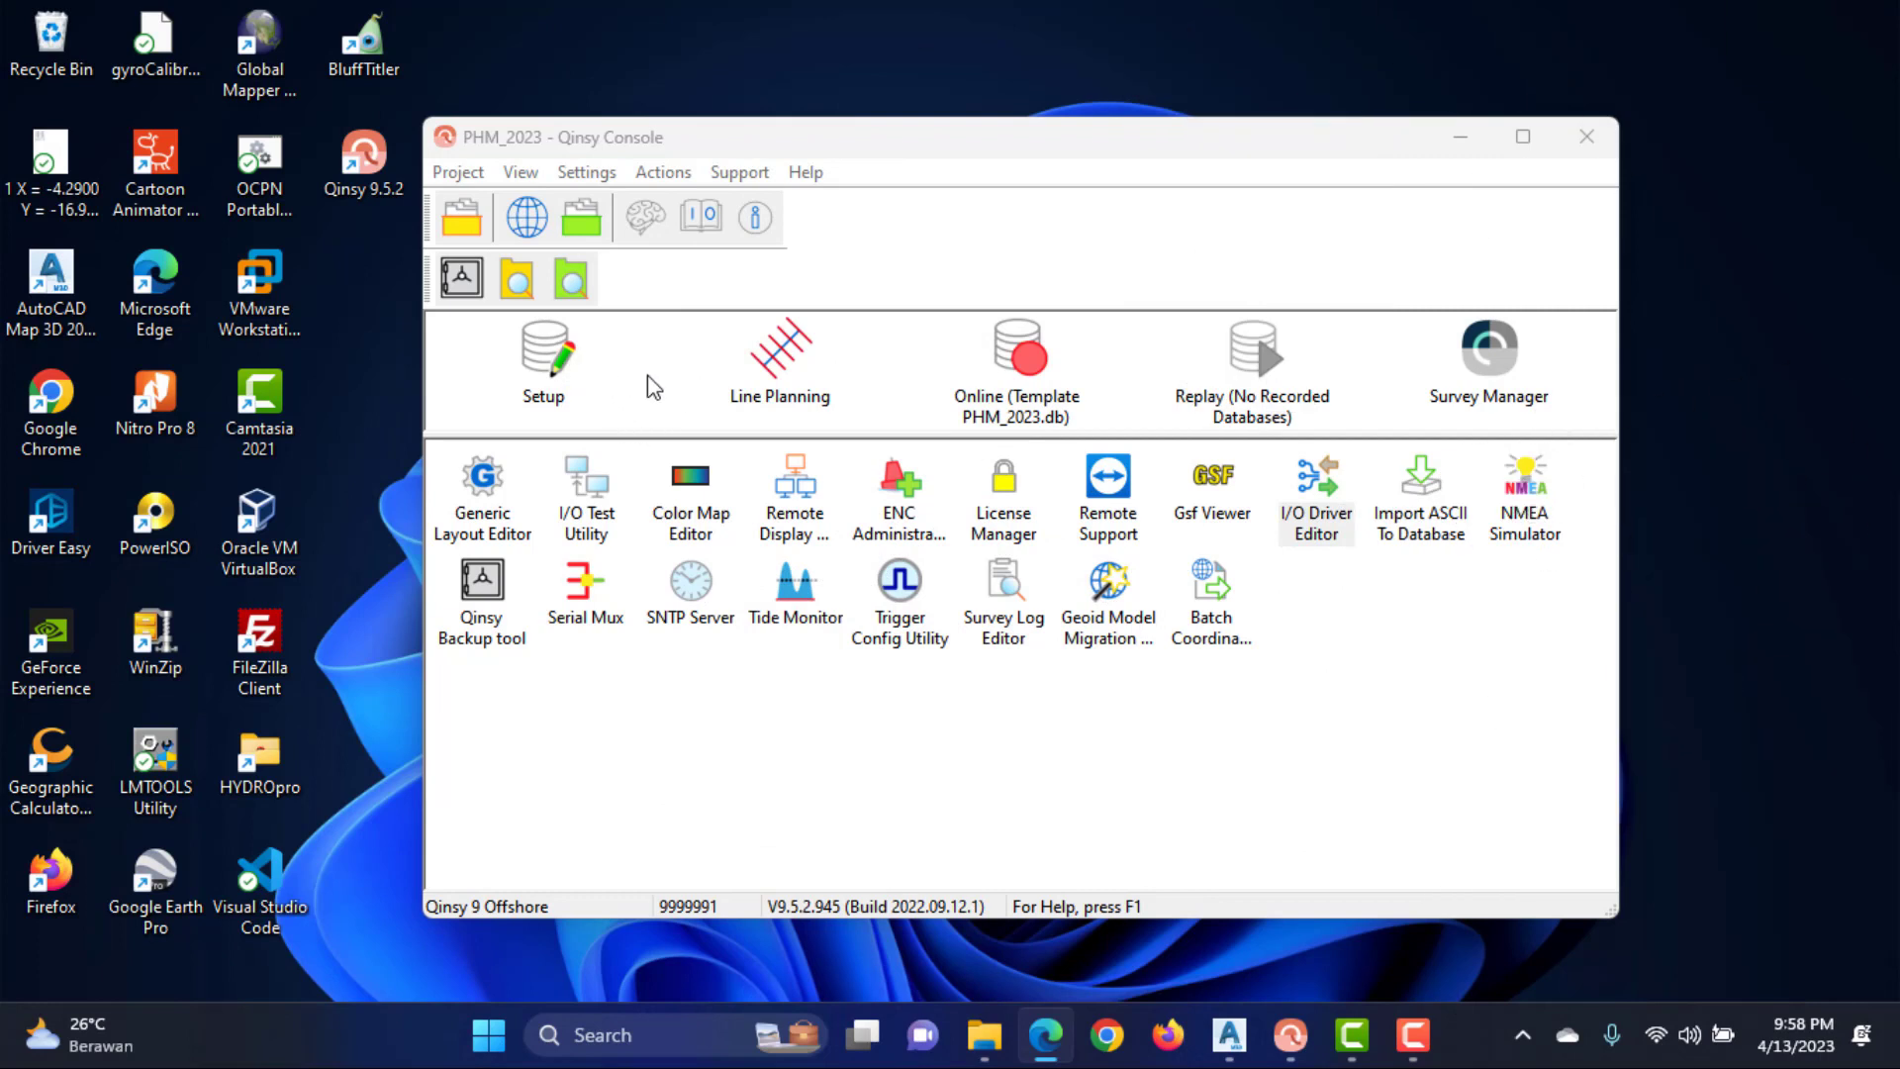
Start the Line Planning application from Qinsy Console for project PHM_2023
click(547, 143)
click(543, 356)
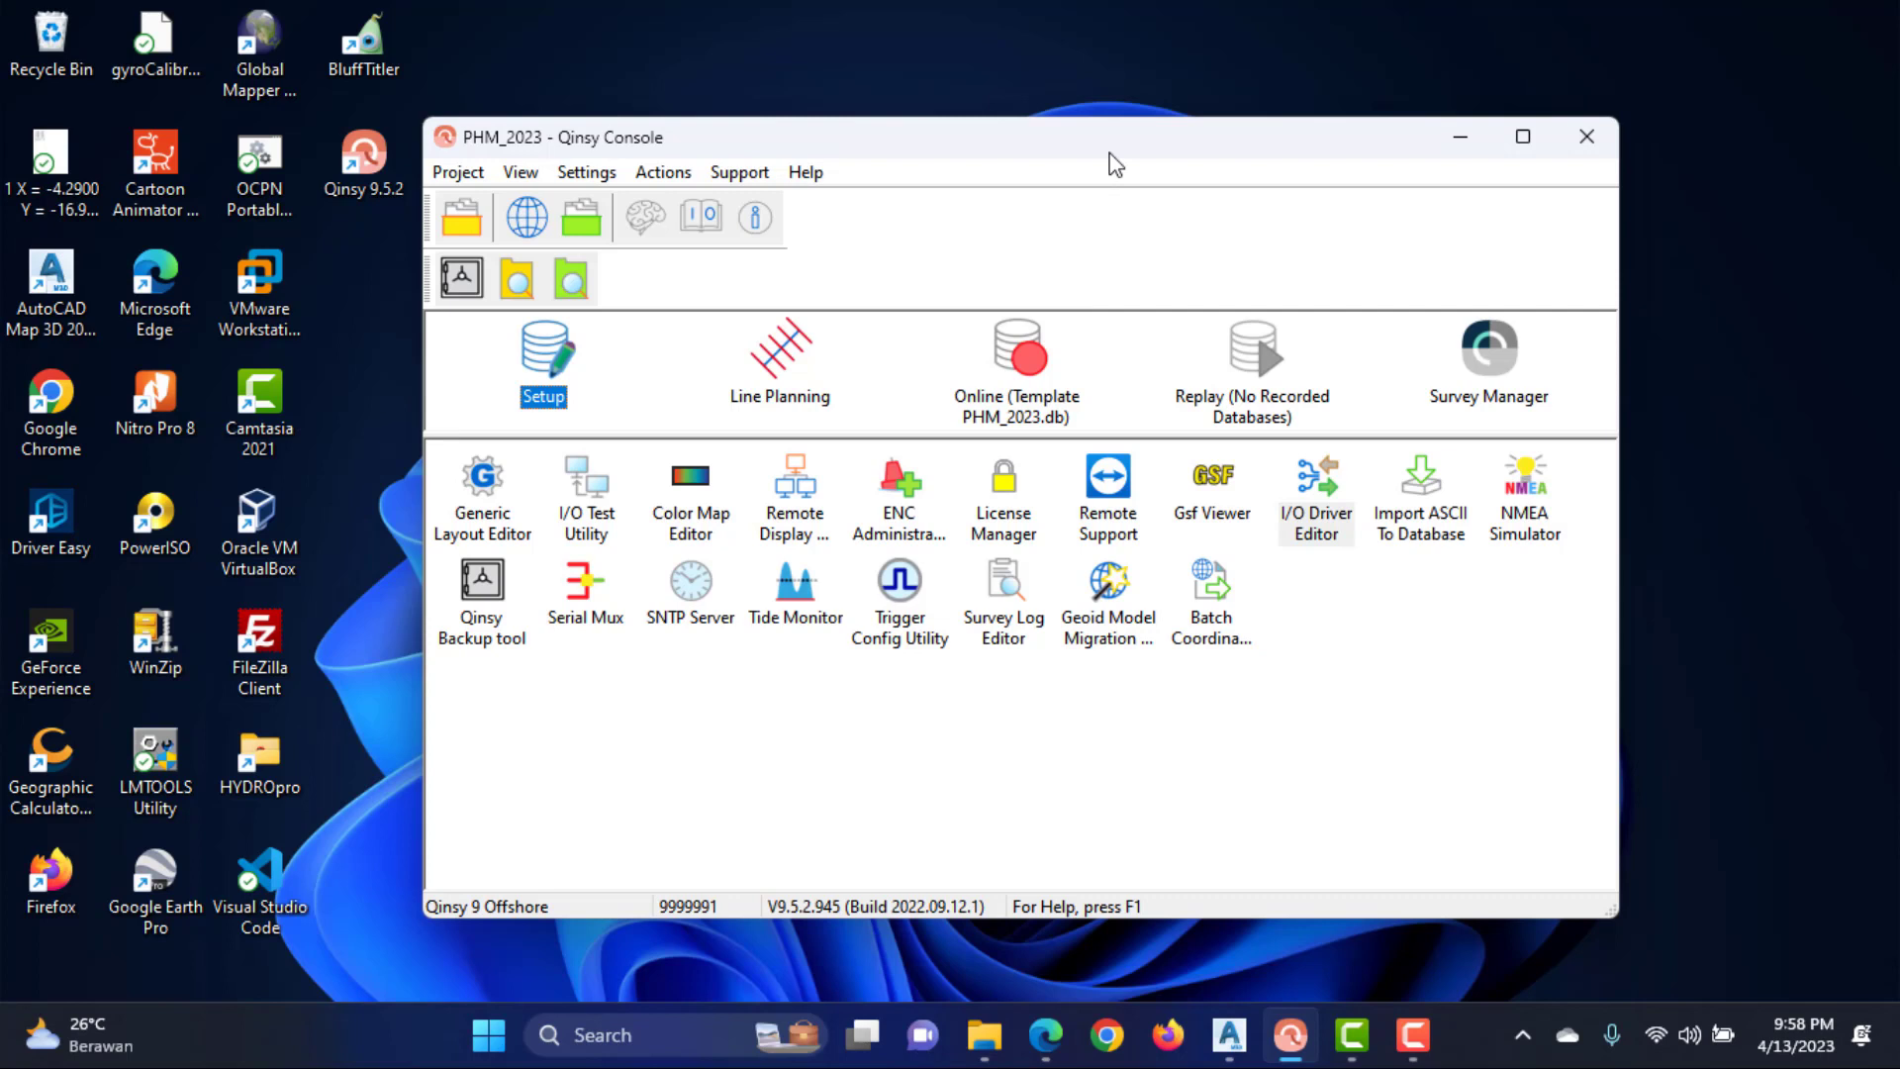
drag(1104, 148, 1074, 113)
click(1420, 363)
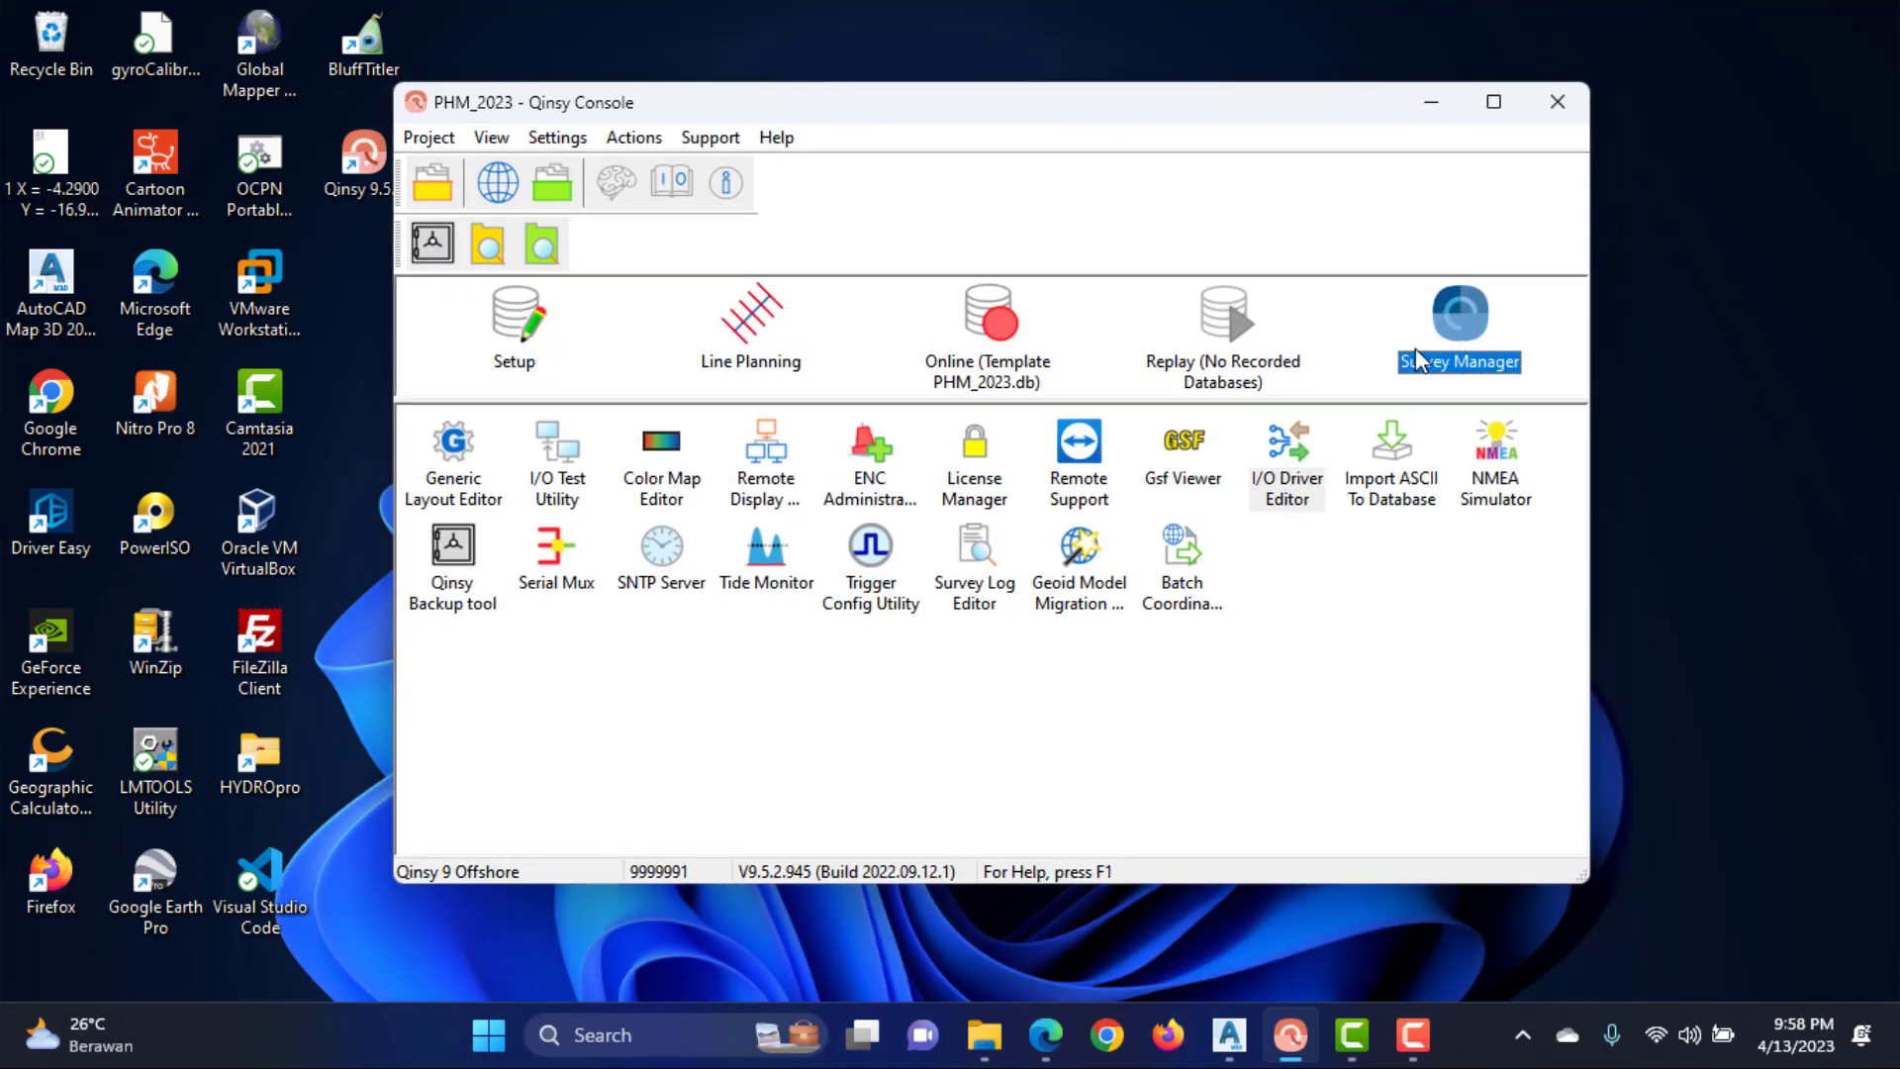
click(731, 334)
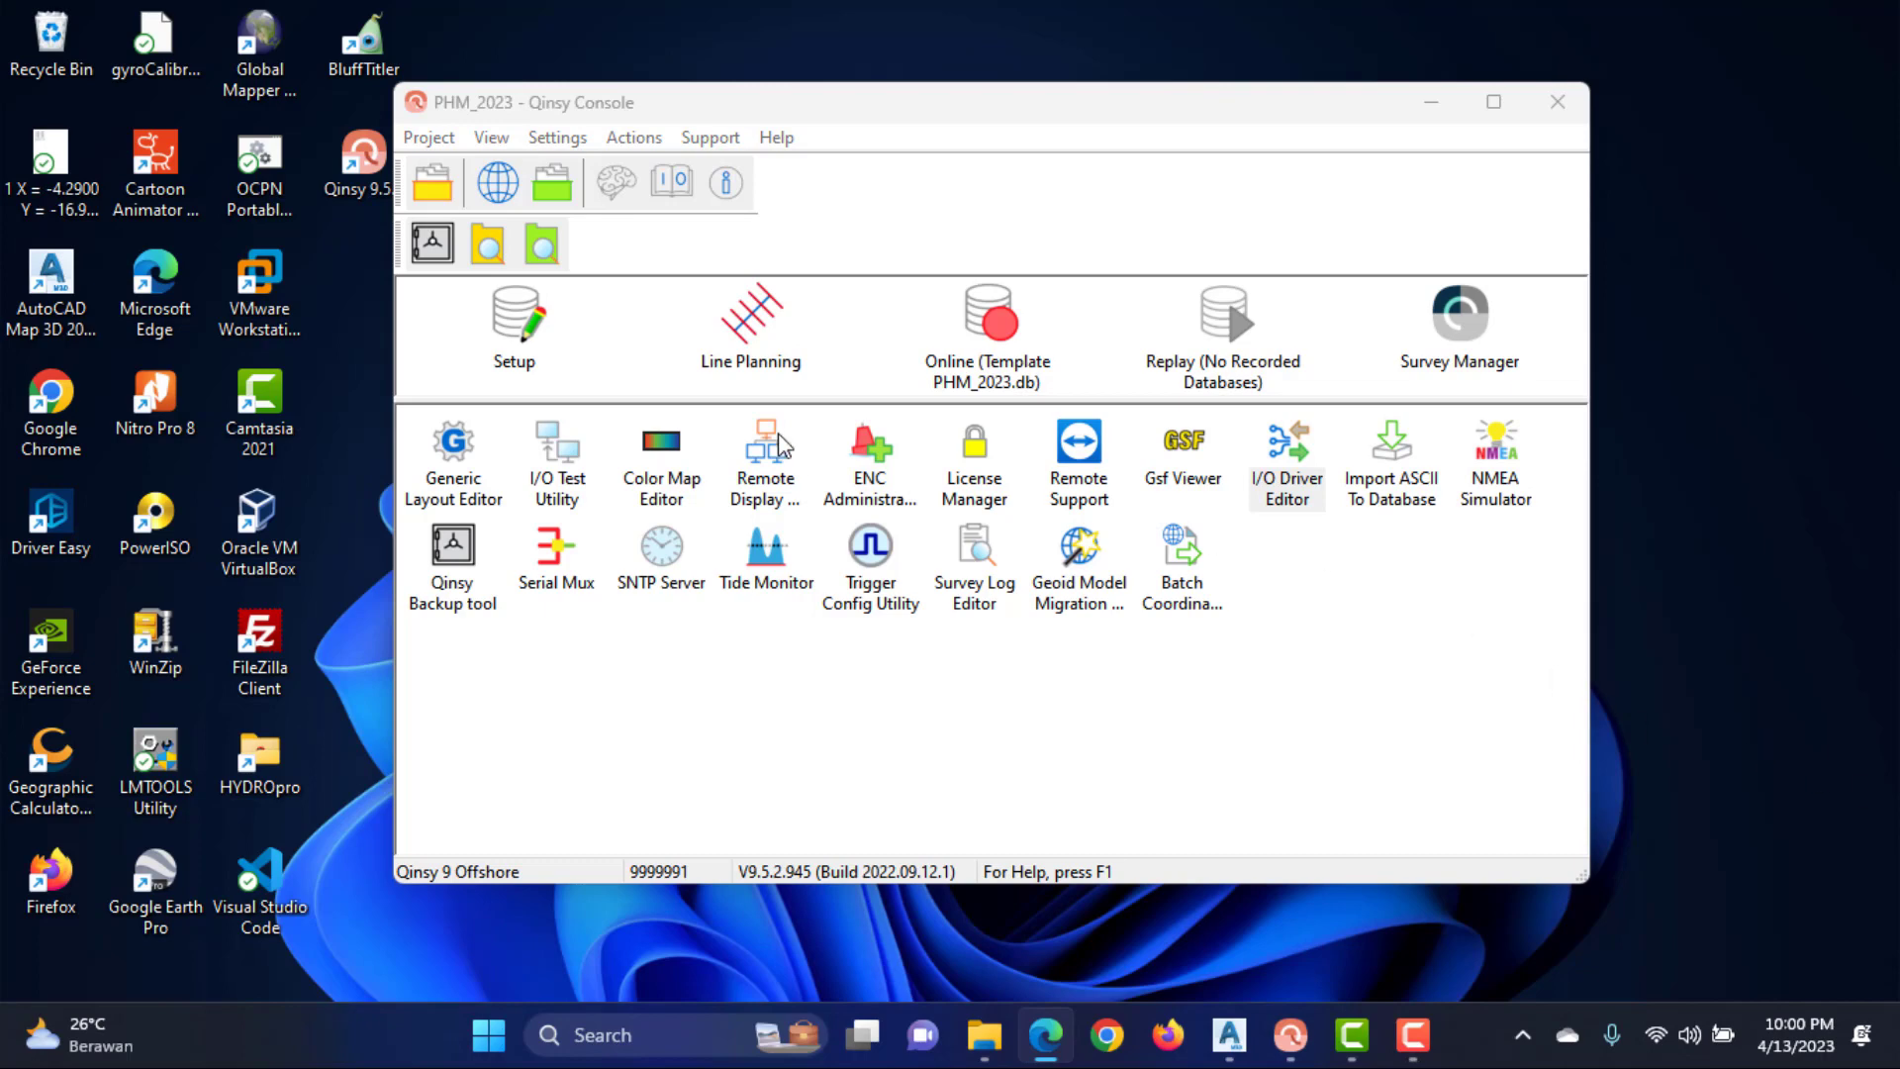
double_click(736, 318)
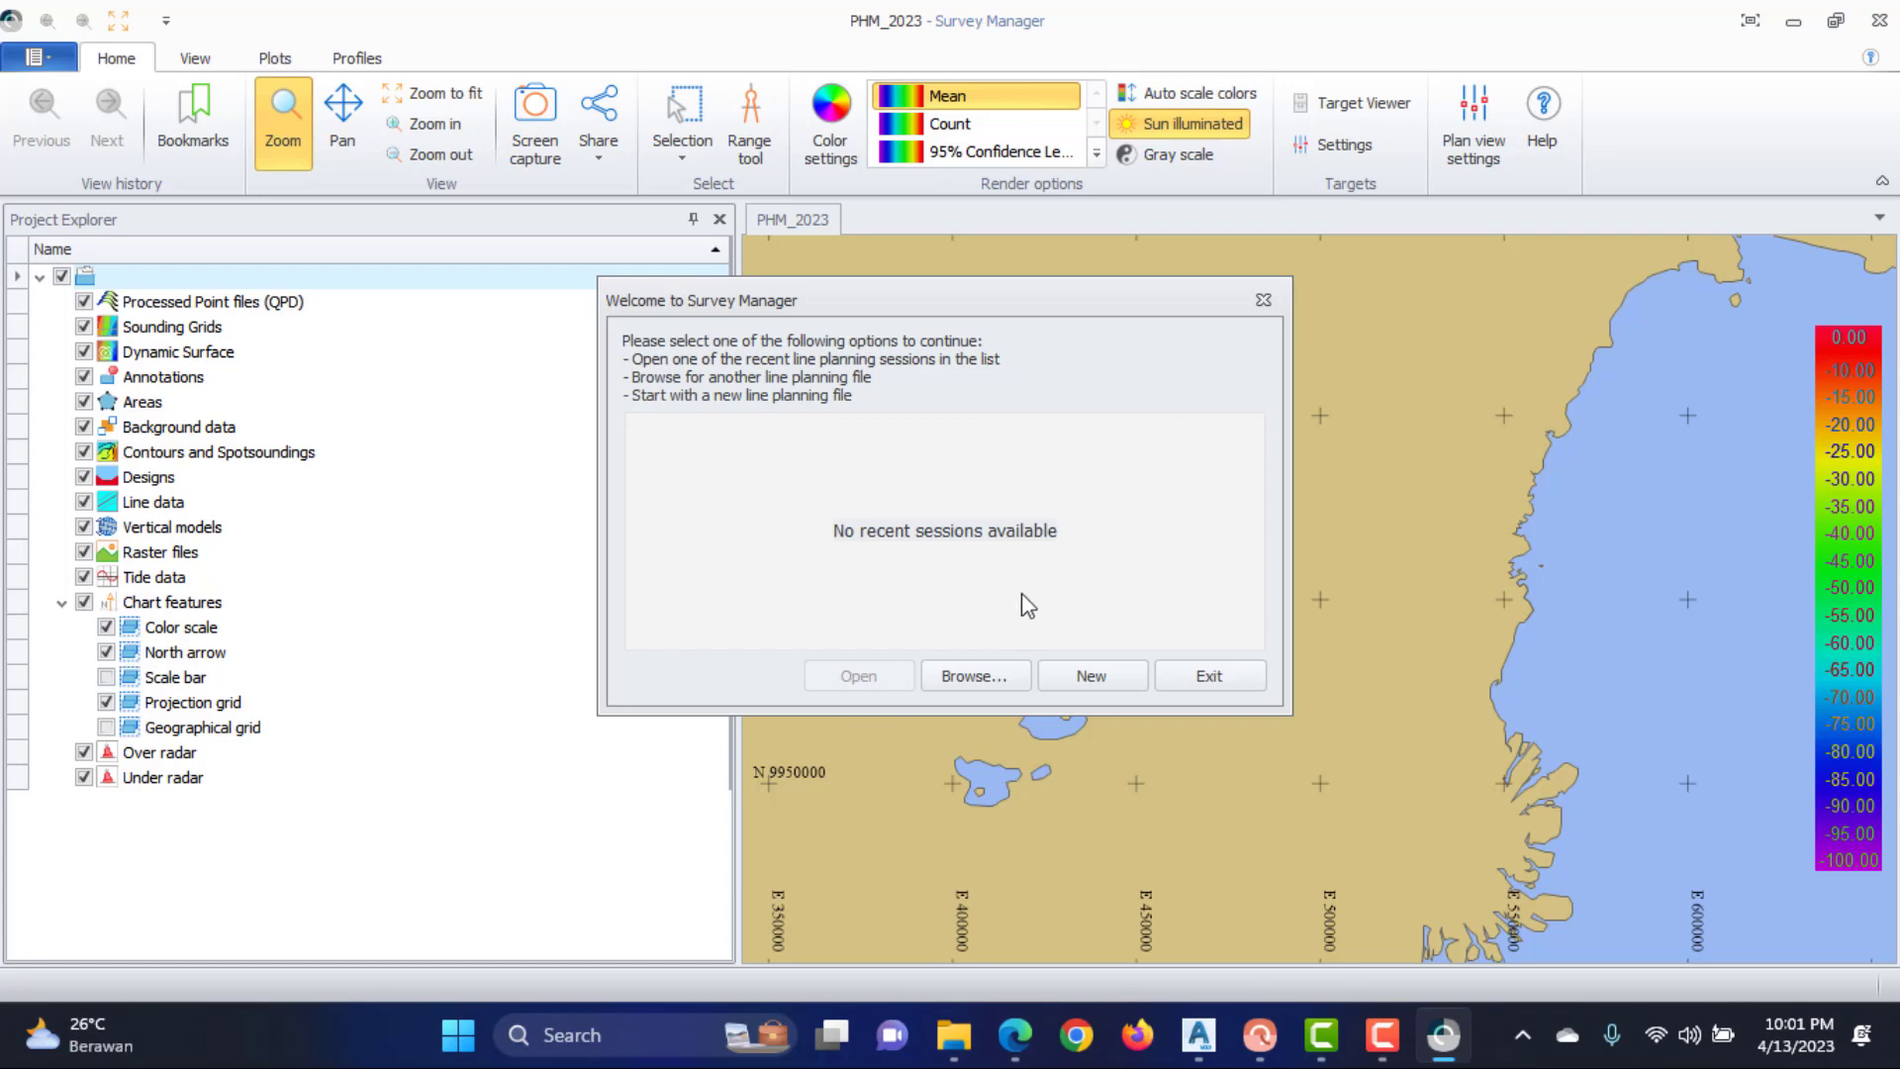
Create a new line file named testing_phm in PHM_2023\LineData
click(1077, 668)
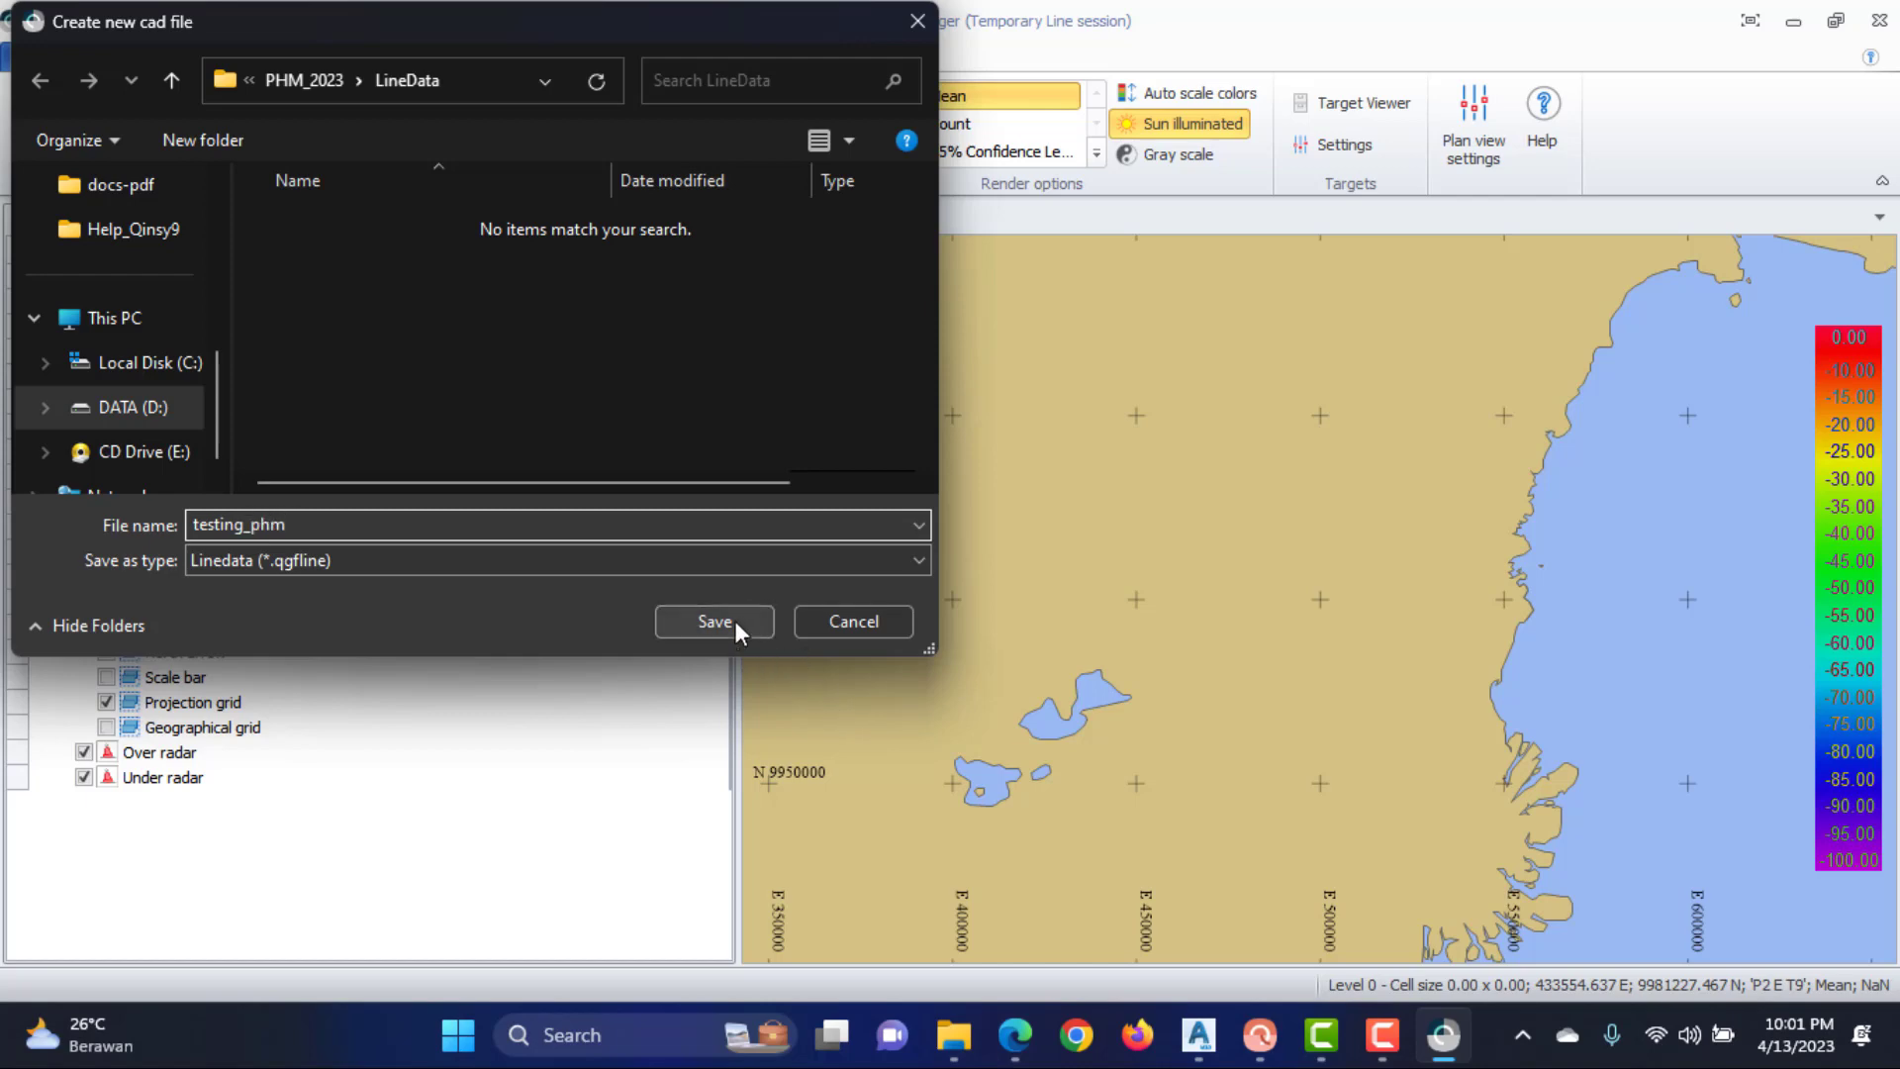
click(734, 620)
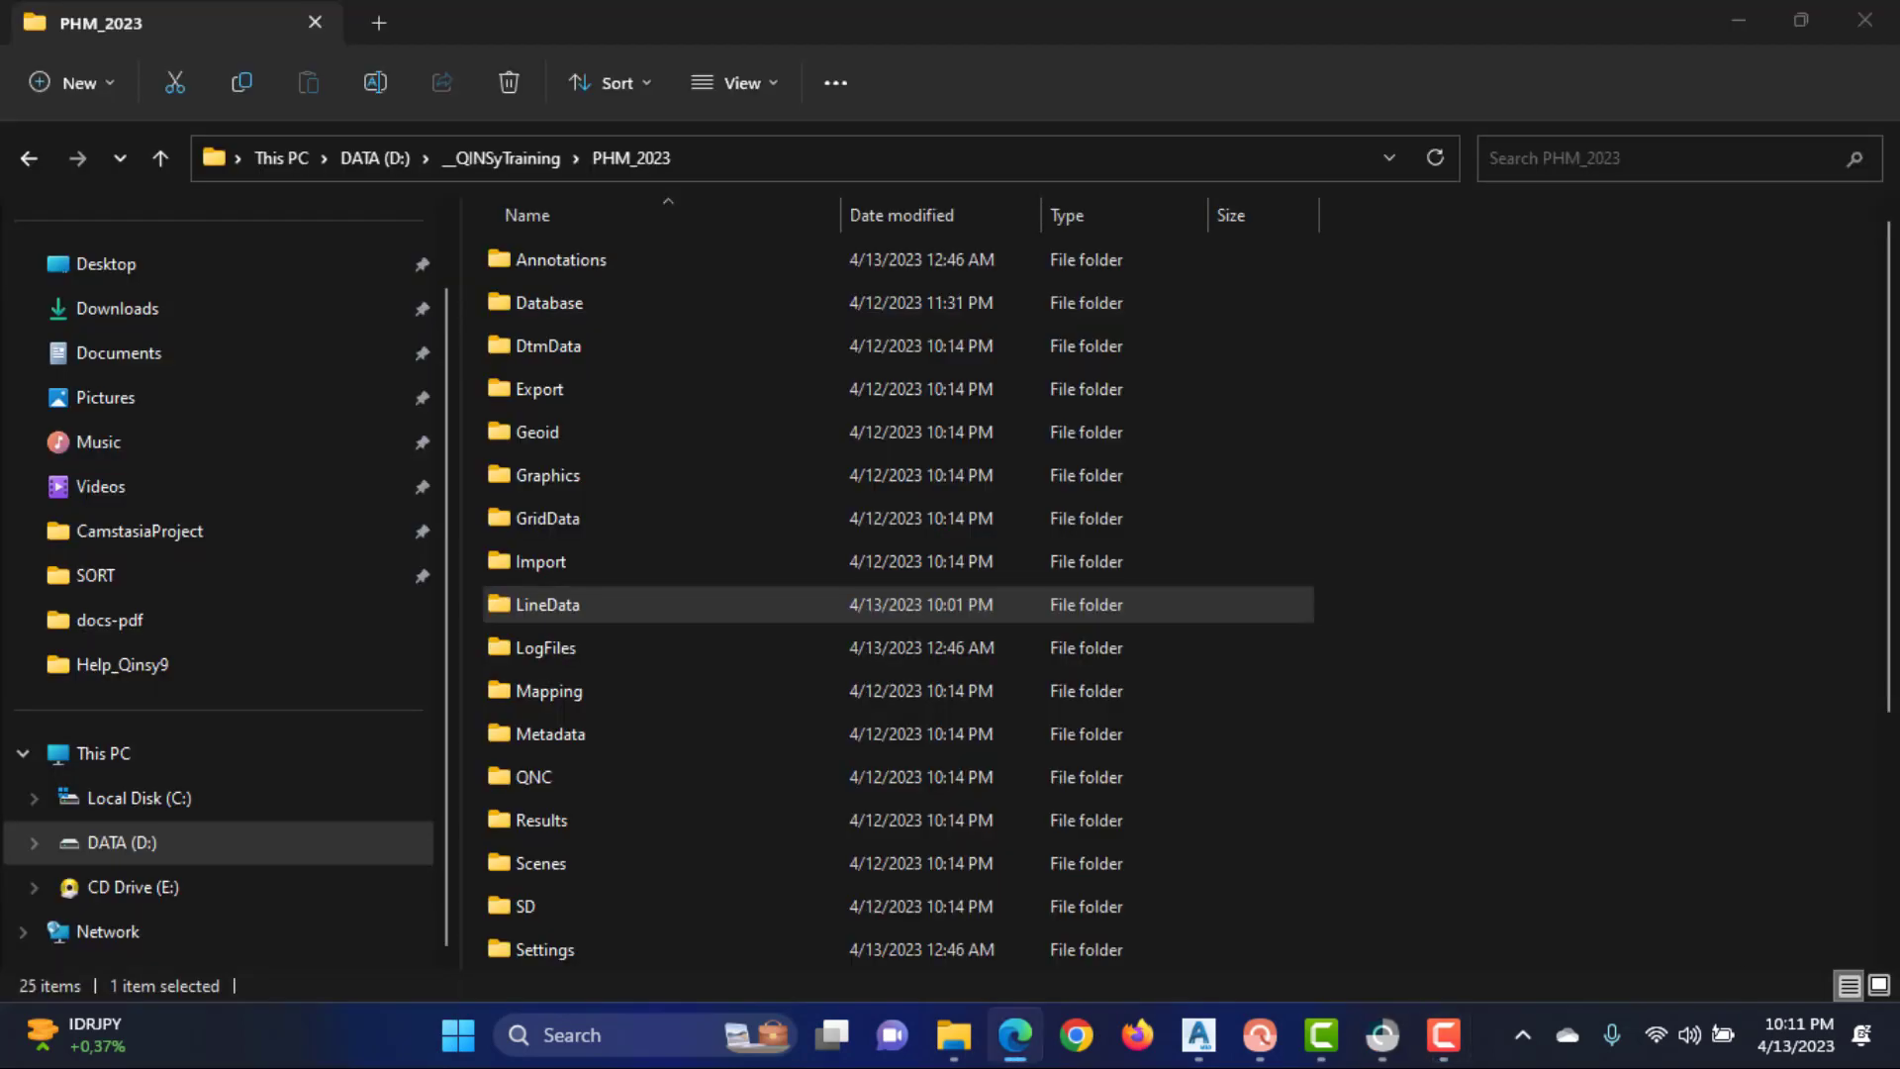
Confirm testing_phm is in the LineData folder, then open its survey lines in Survey Manager
click(572, 485)
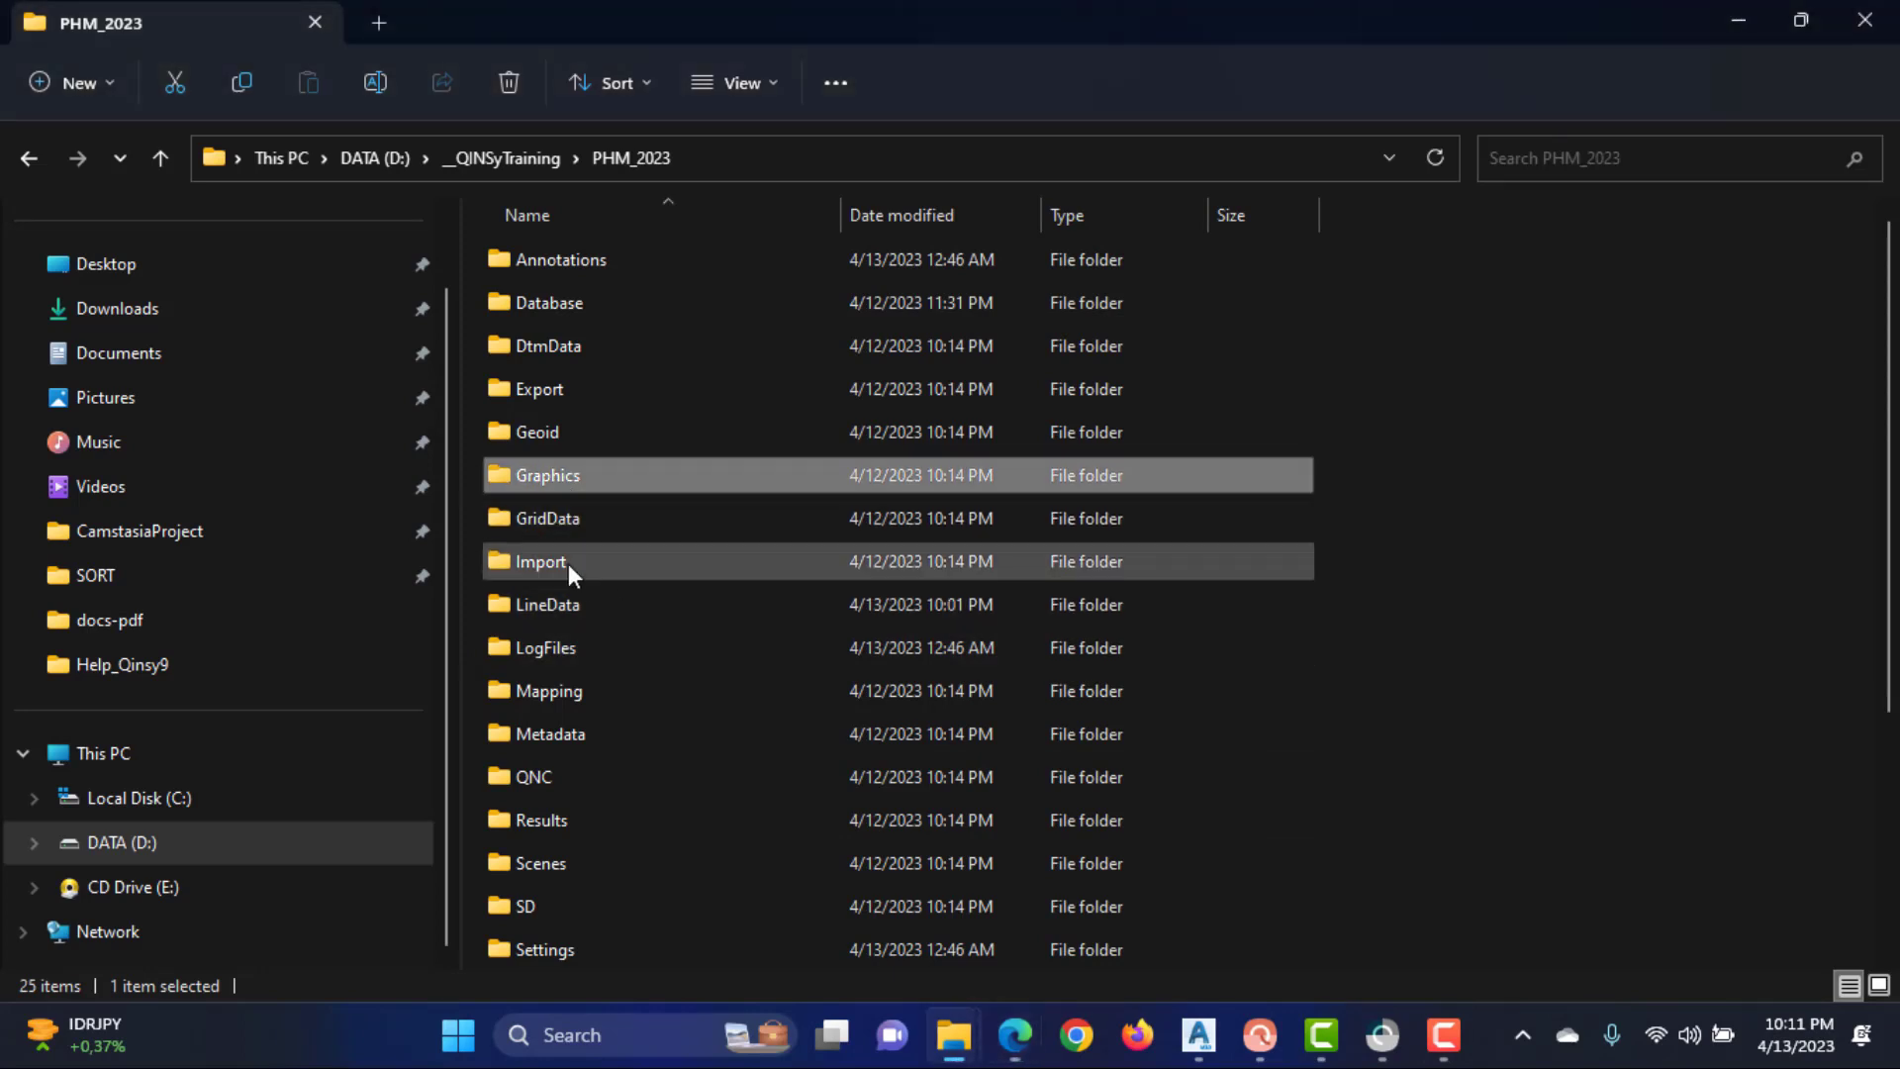
double_click(566, 607)
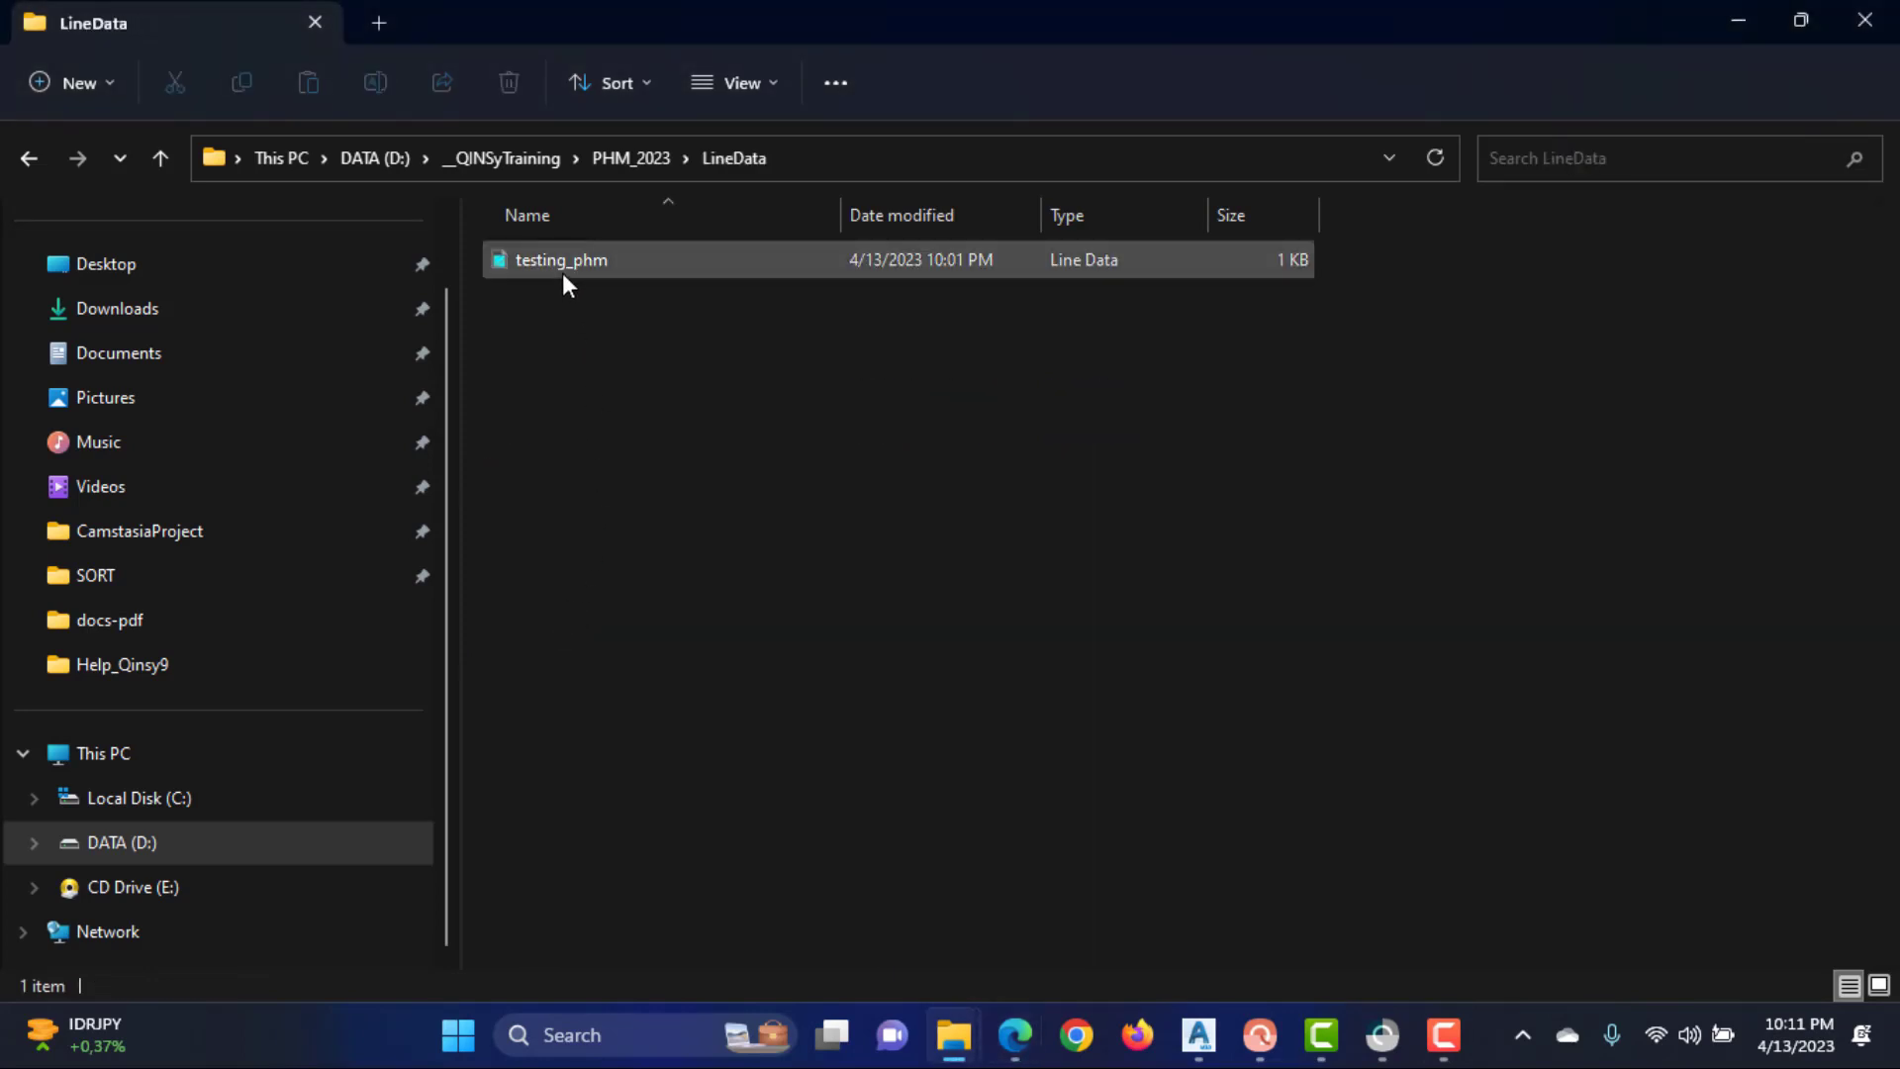
click(564, 267)
click(741, 406)
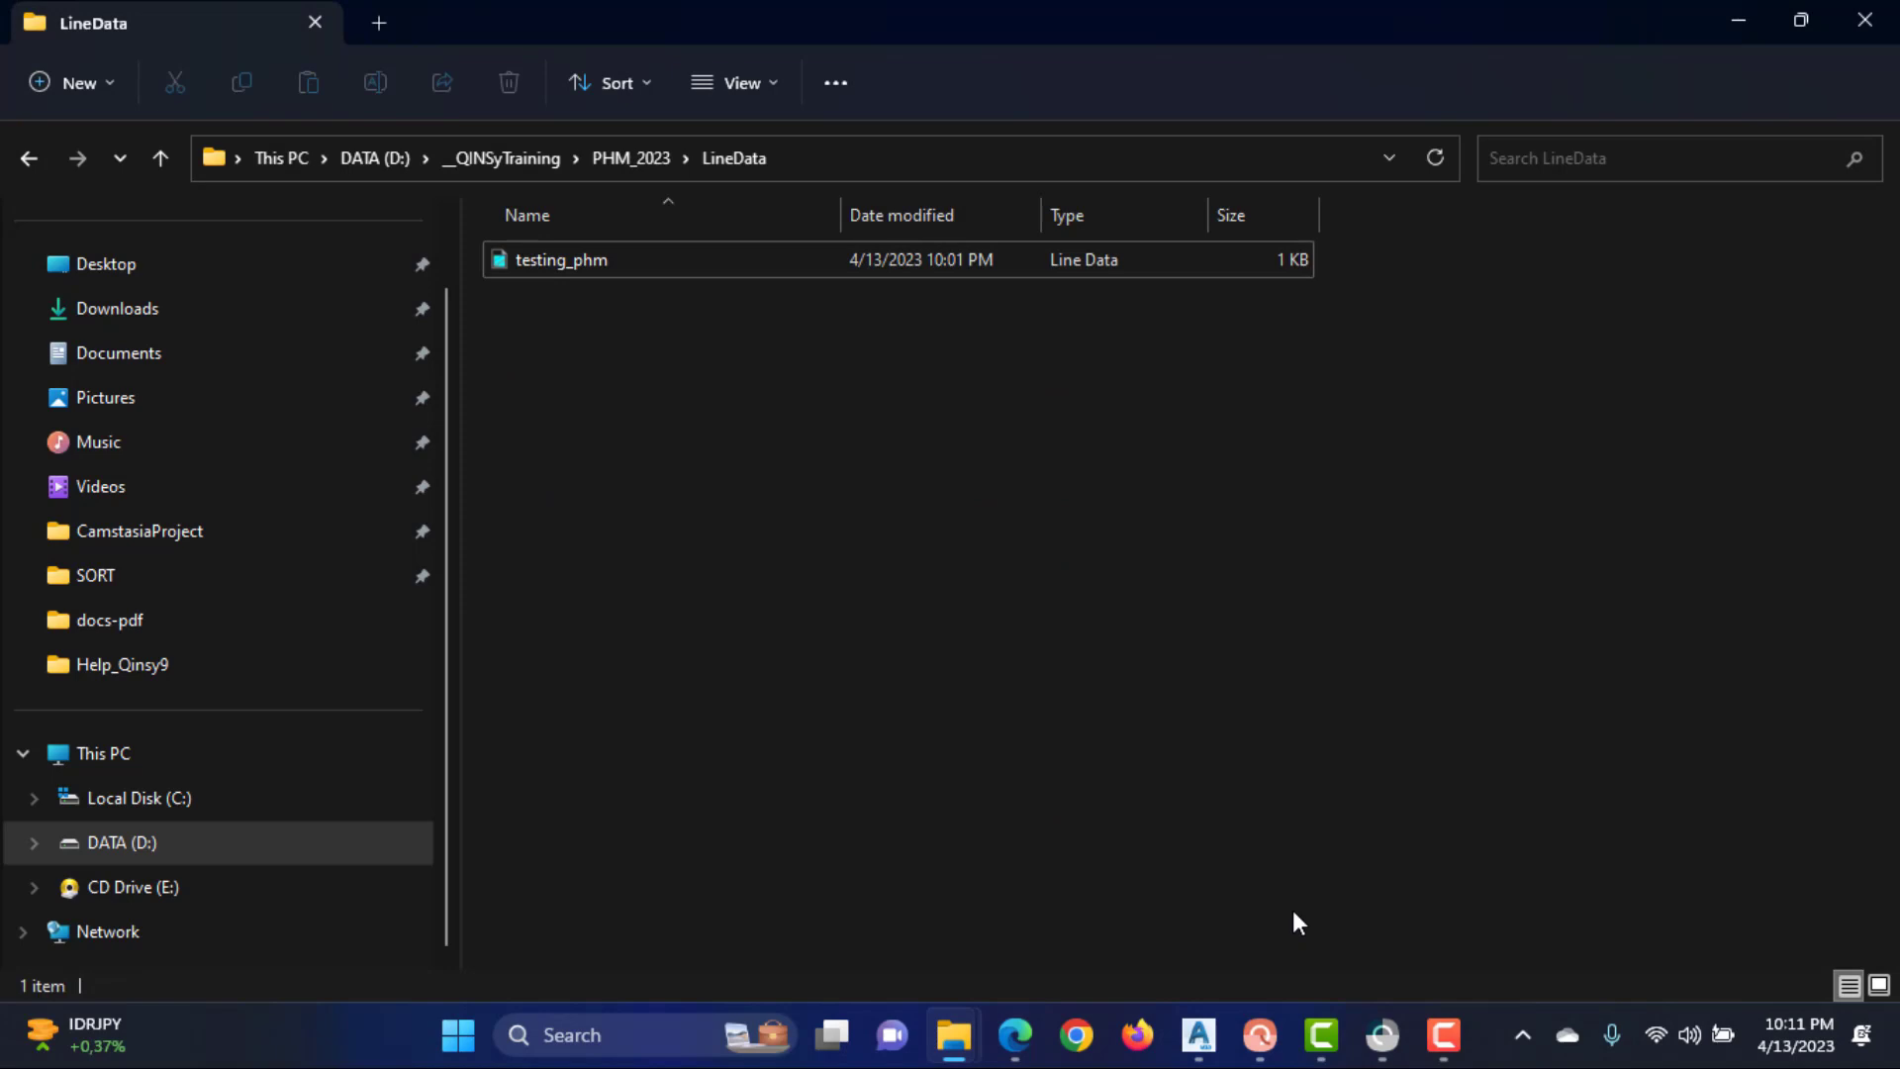
click(1382, 1034)
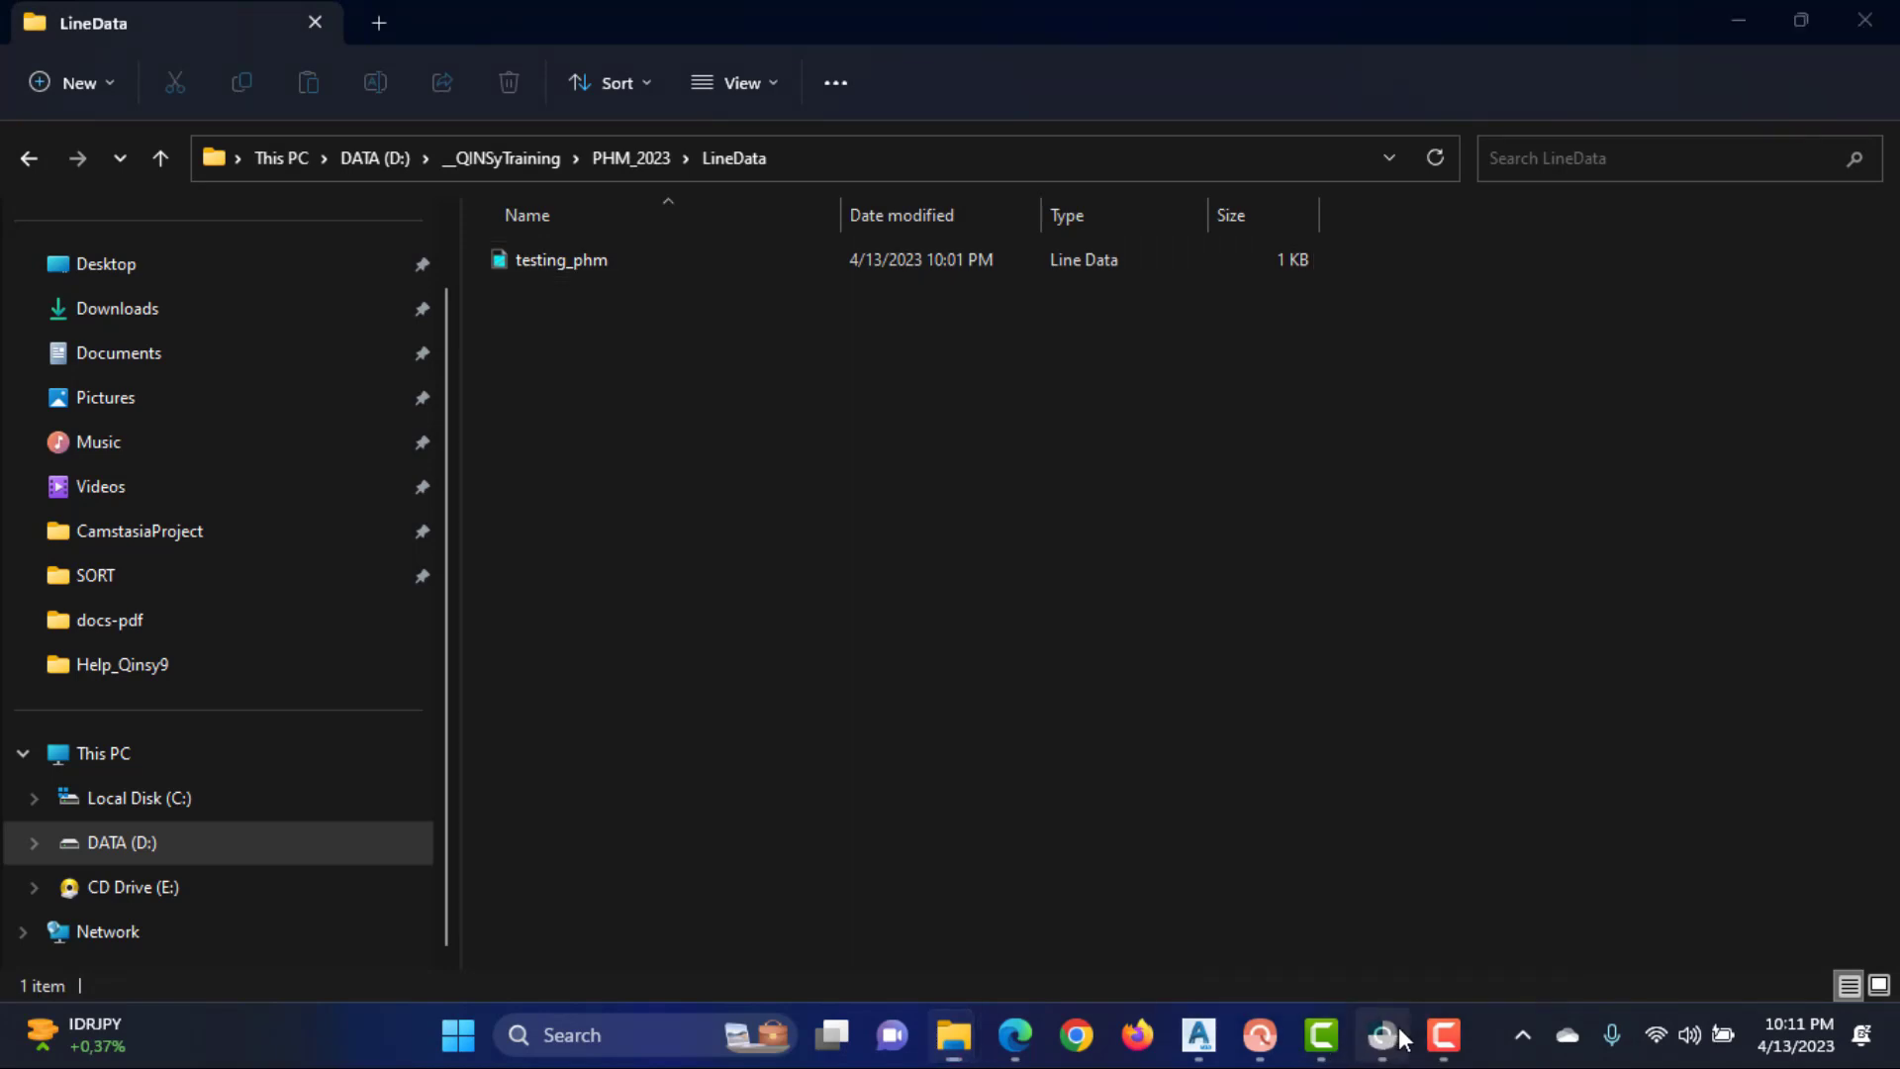
double_click(166, 526)
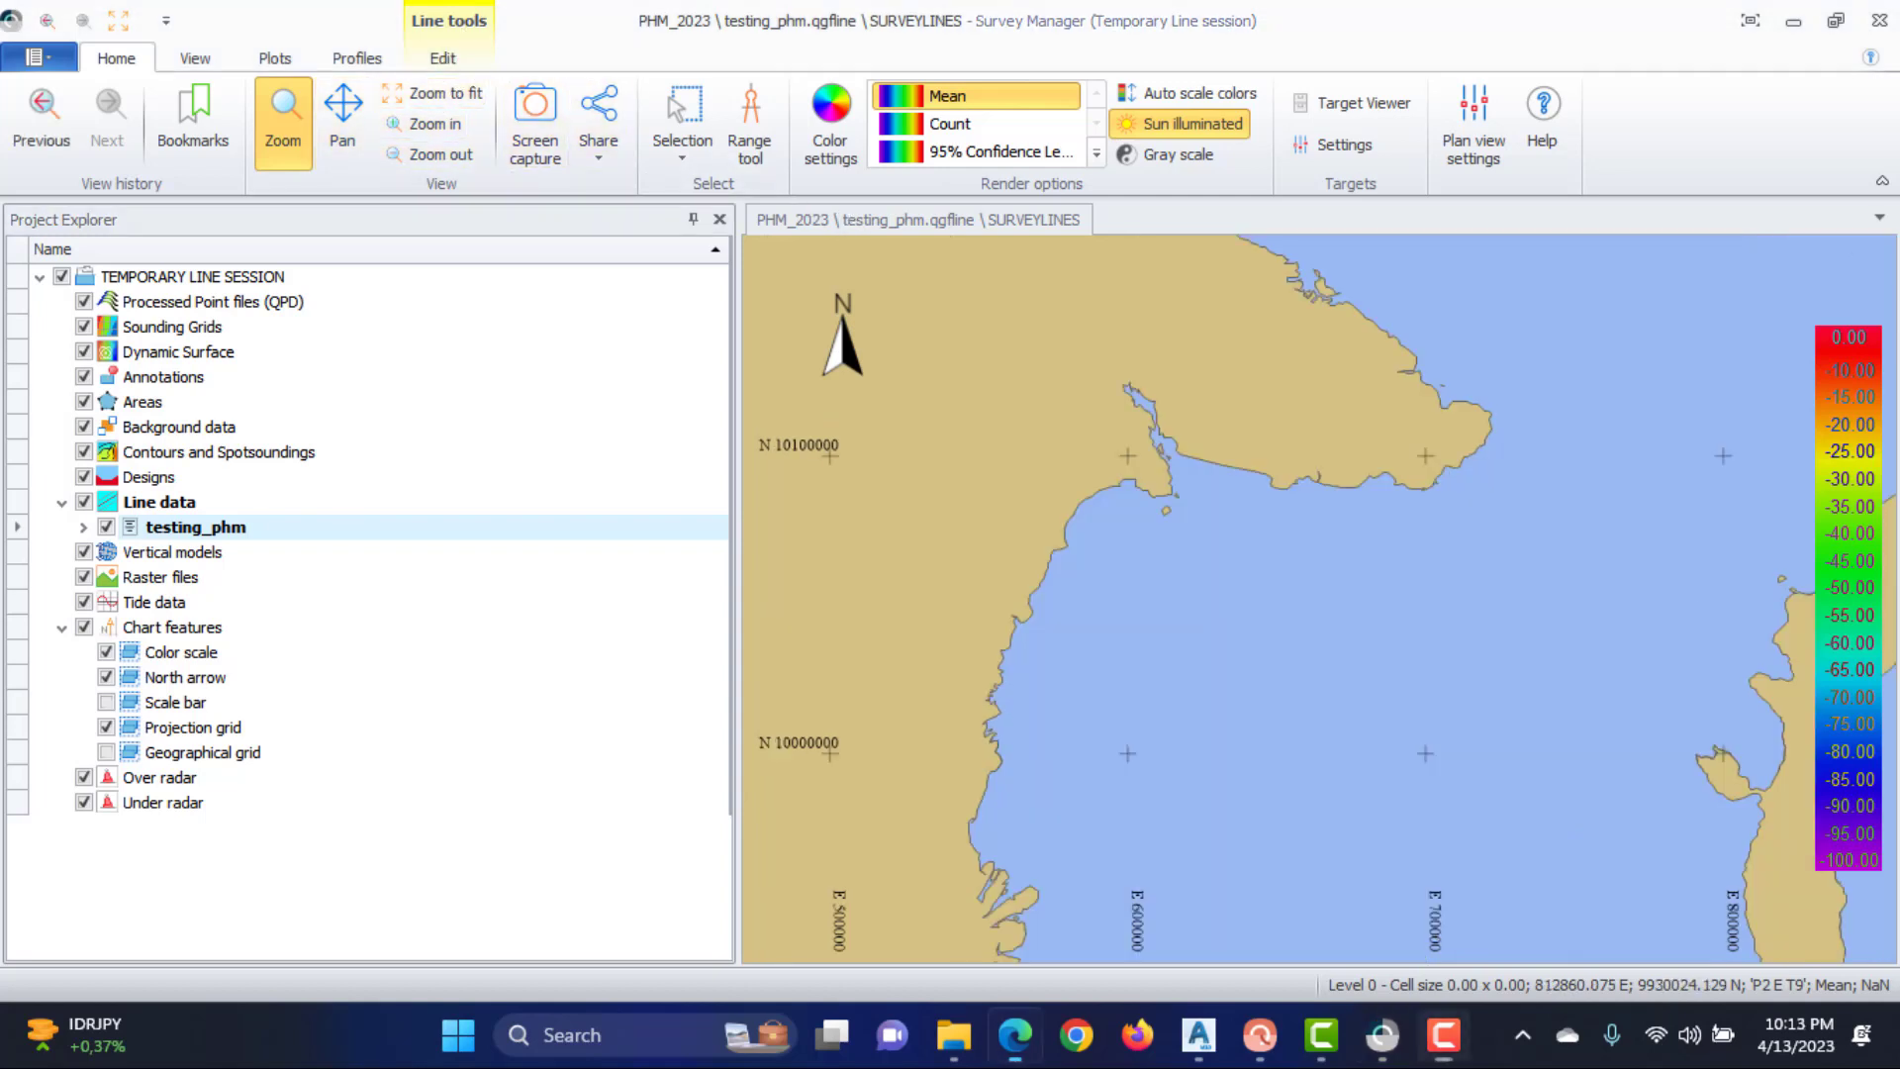
Place a point object named Point_tes with Radius 1 of 10 on the plan
click(445, 62)
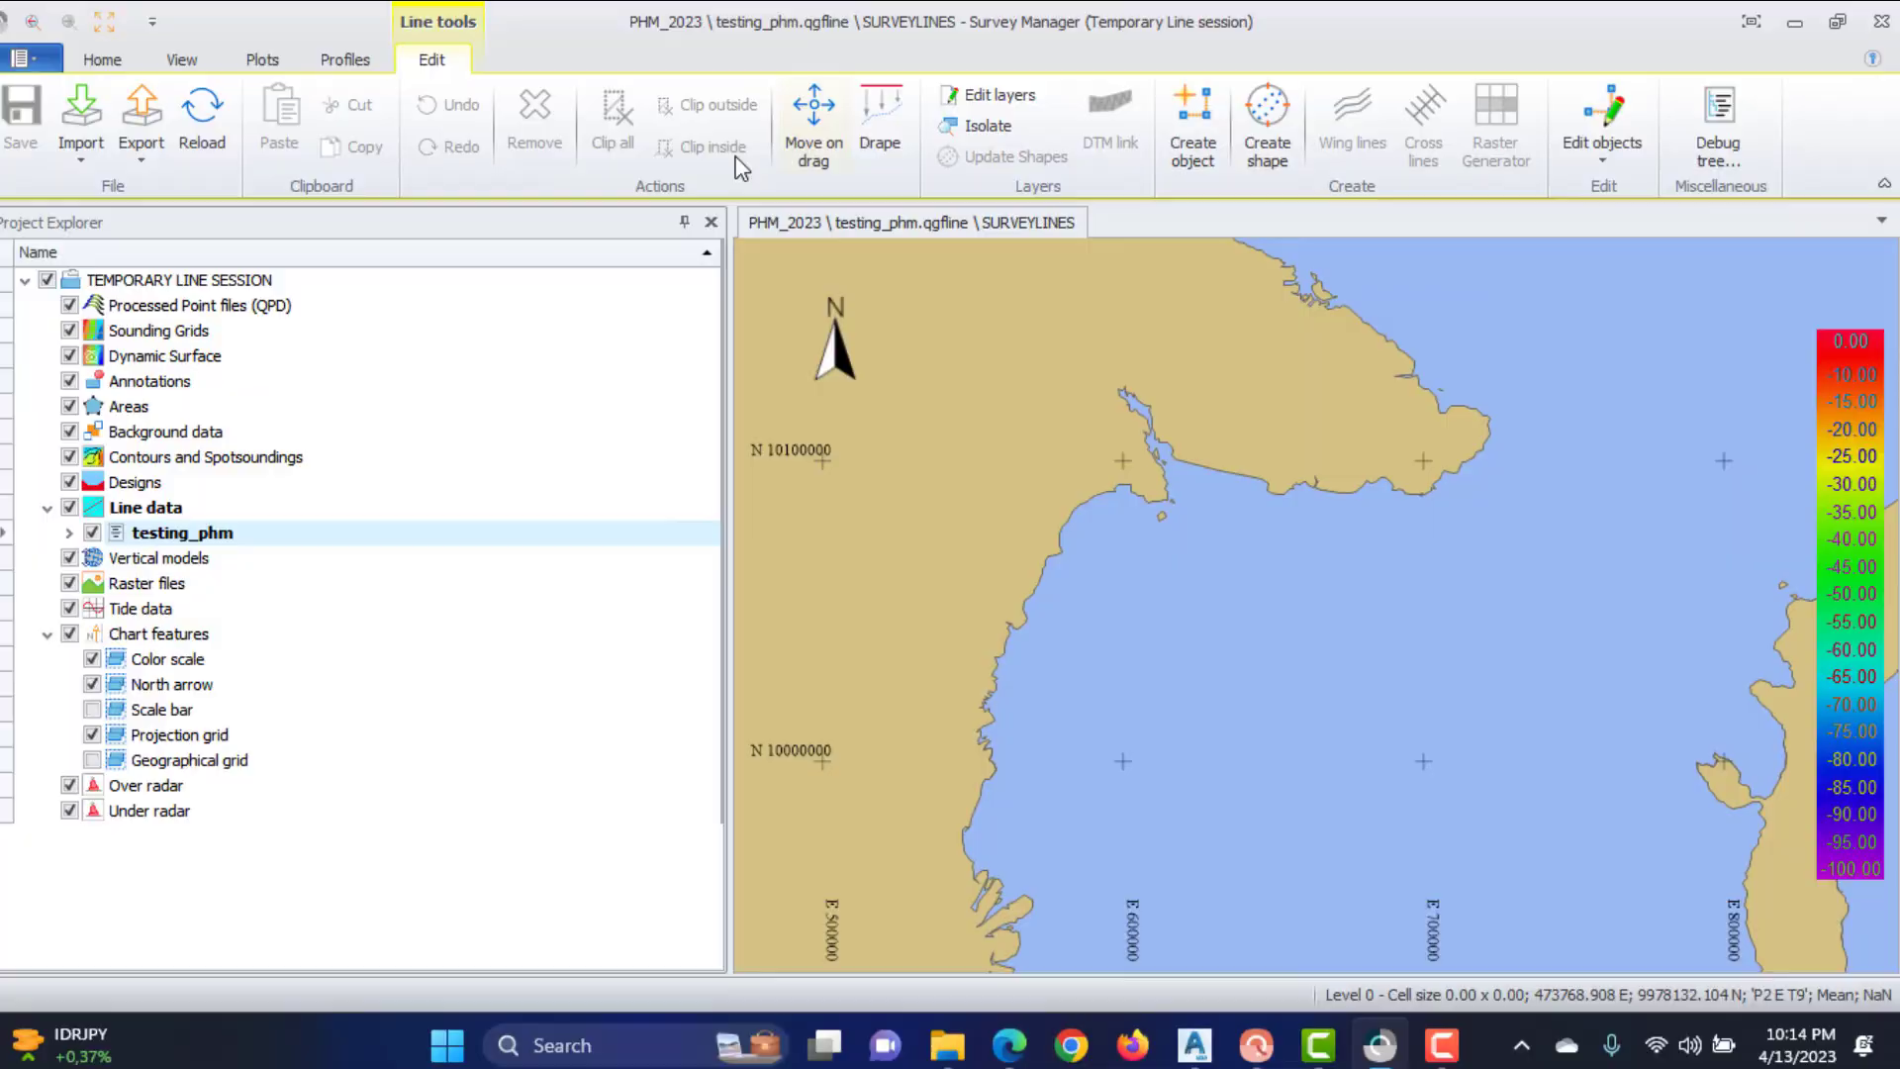
click(1198, 139)
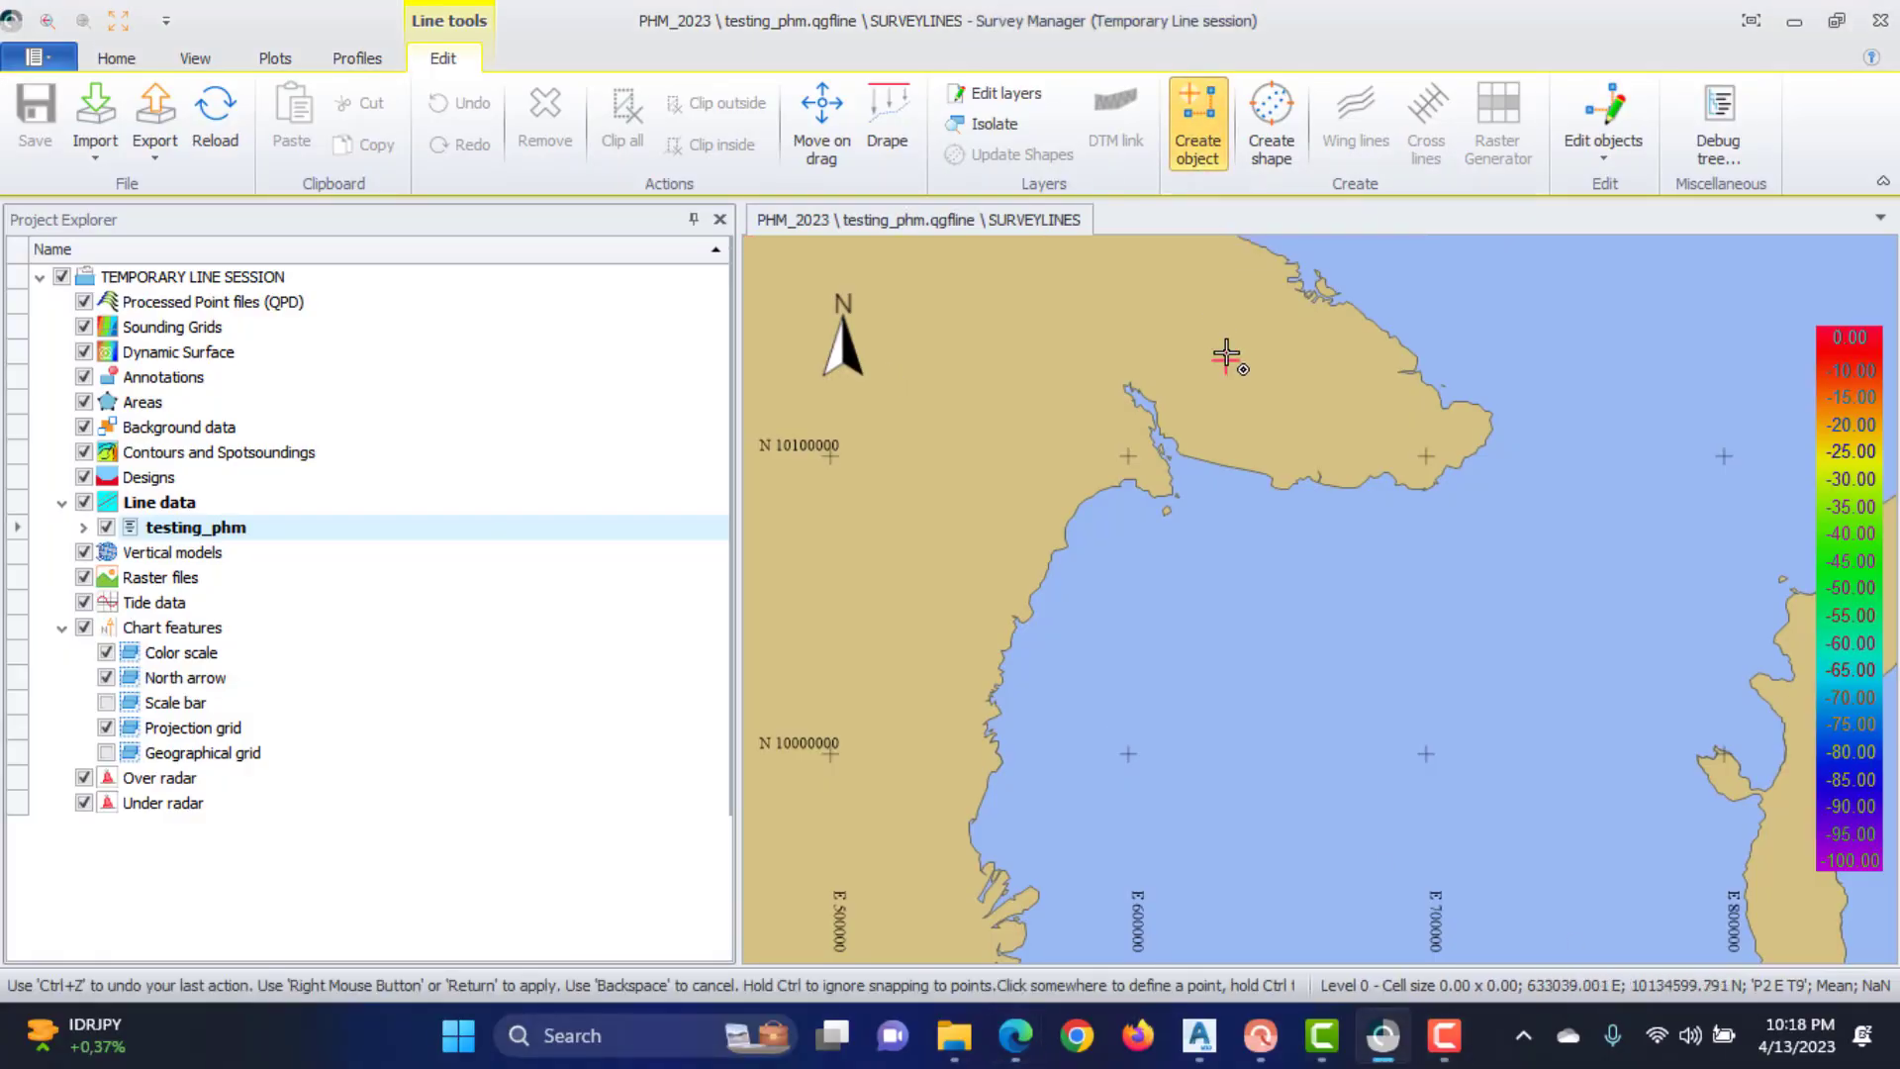
click(1262, 618)
drag(1022, 158, 1235, 259)
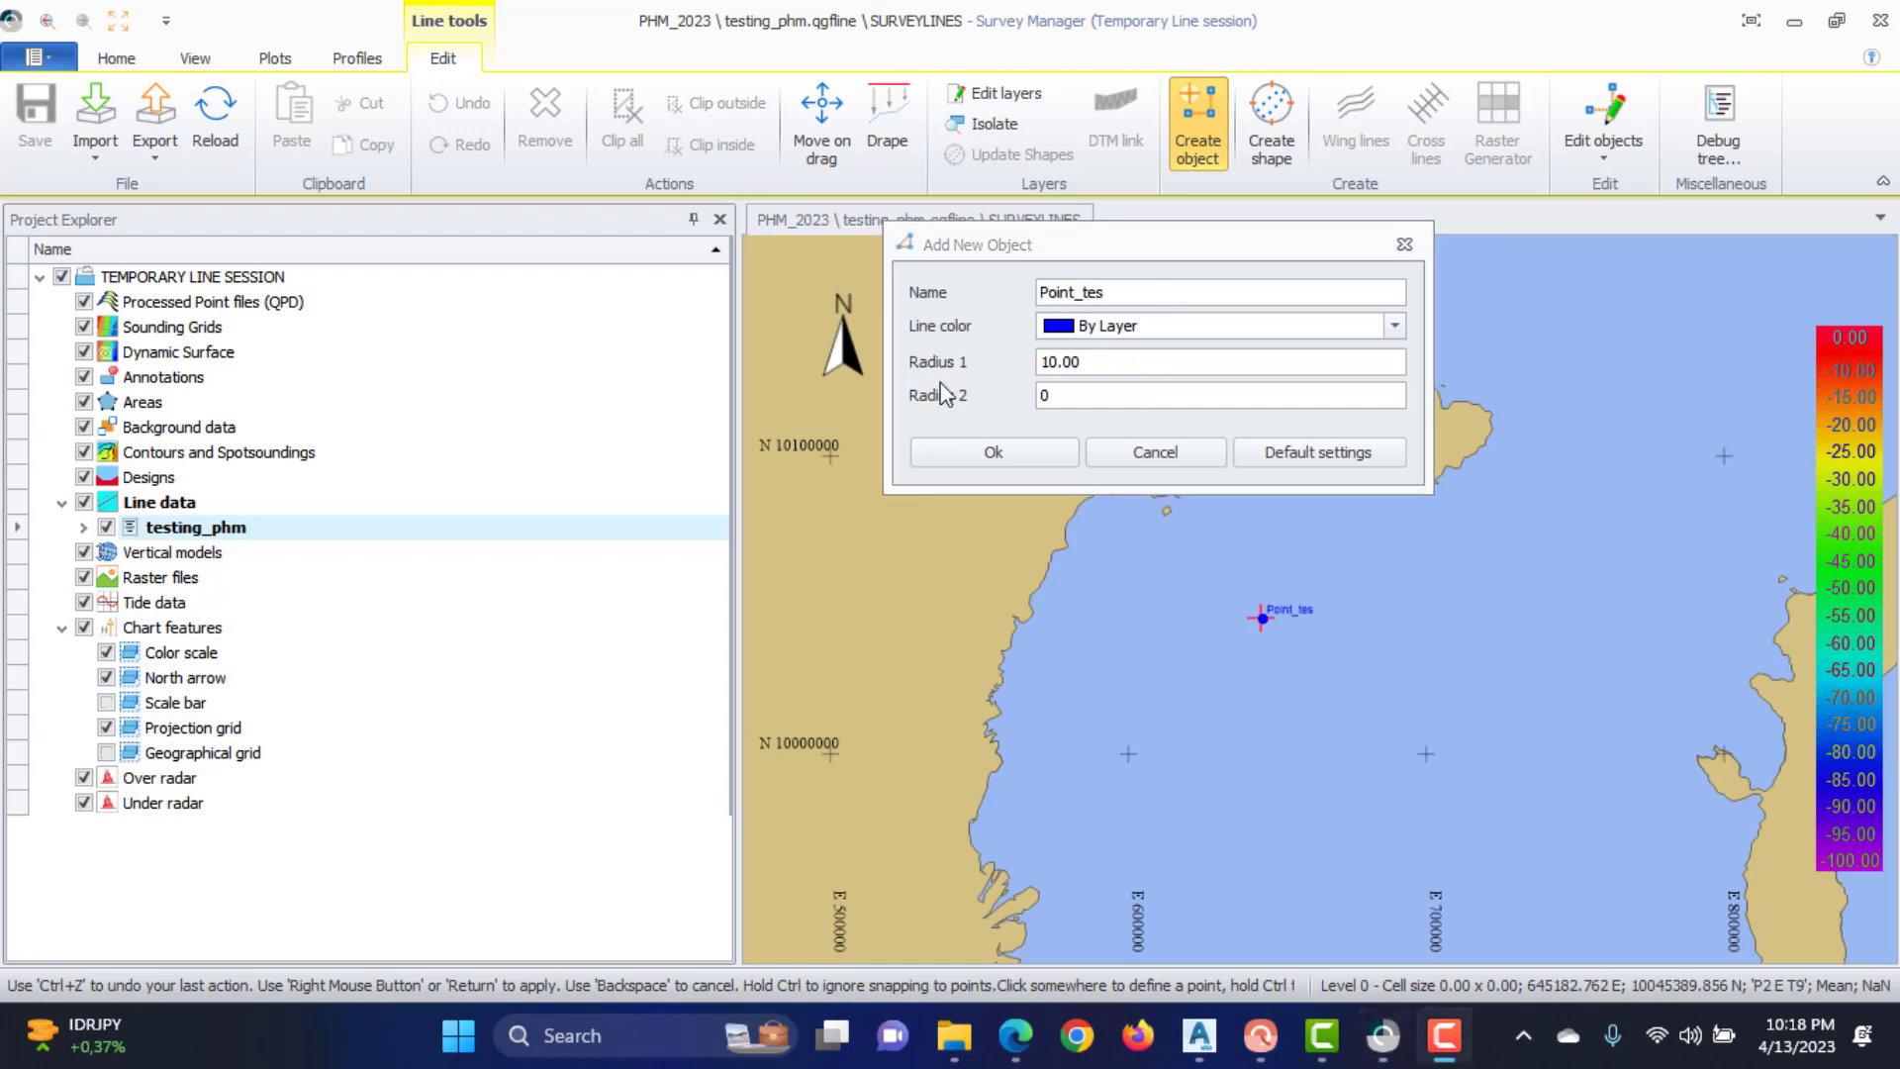
click(990, 455)
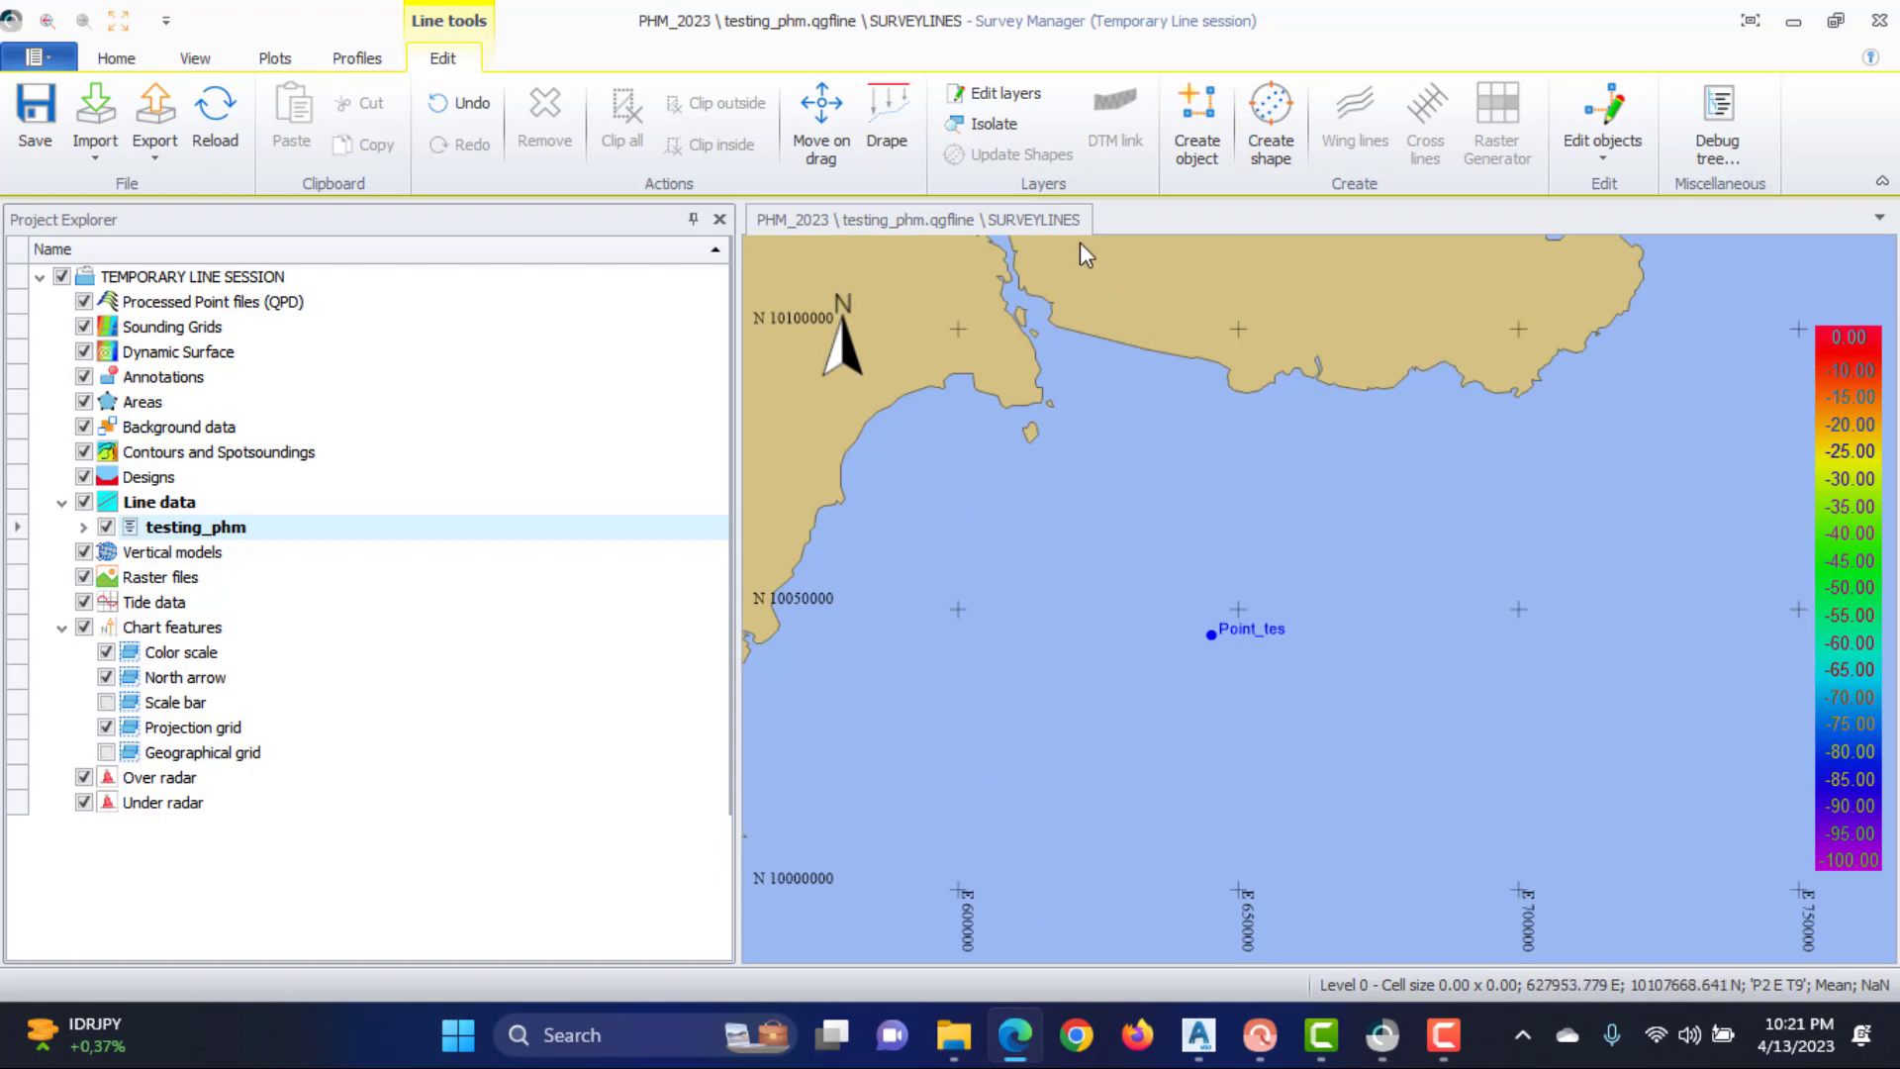
Draw a two-point line named TNX-1X-MAD-01 in Lime colour north of Point_tes
click(1188, 126)
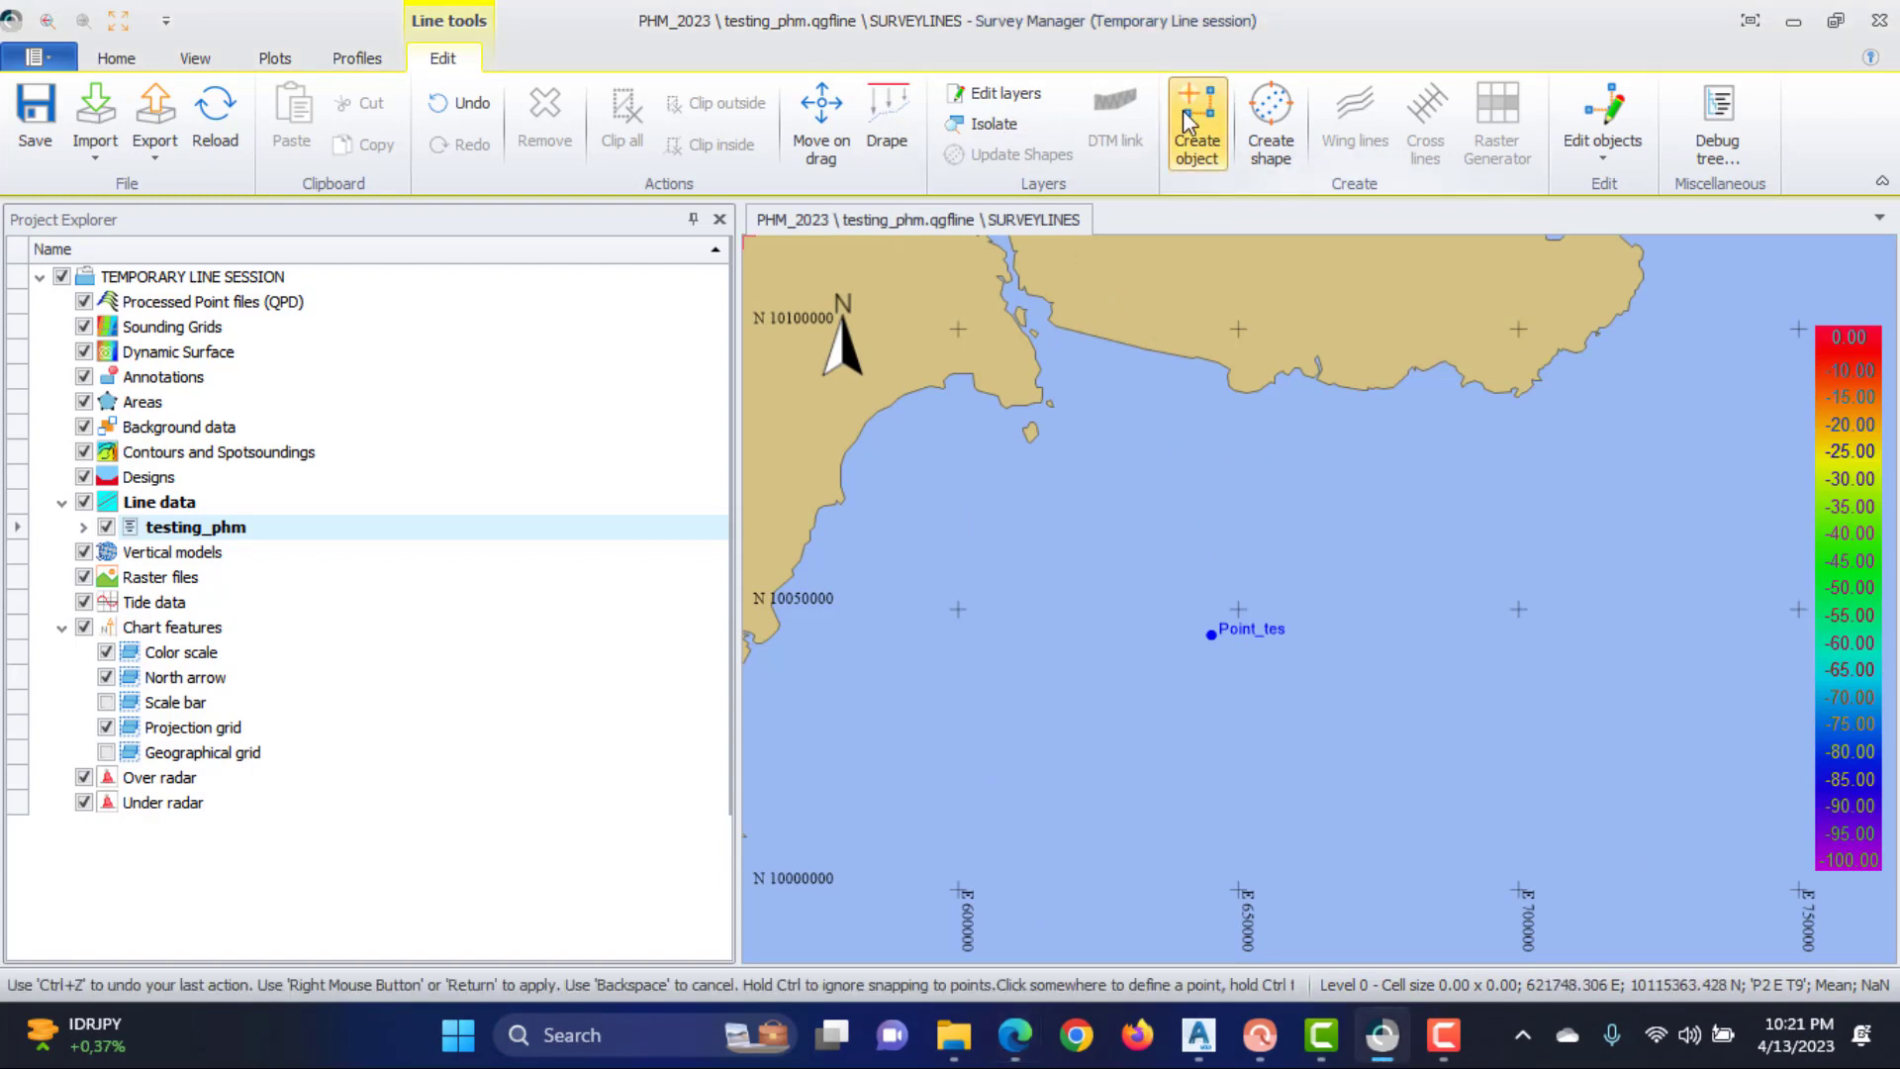
scroll(1205, 591, up, 1)
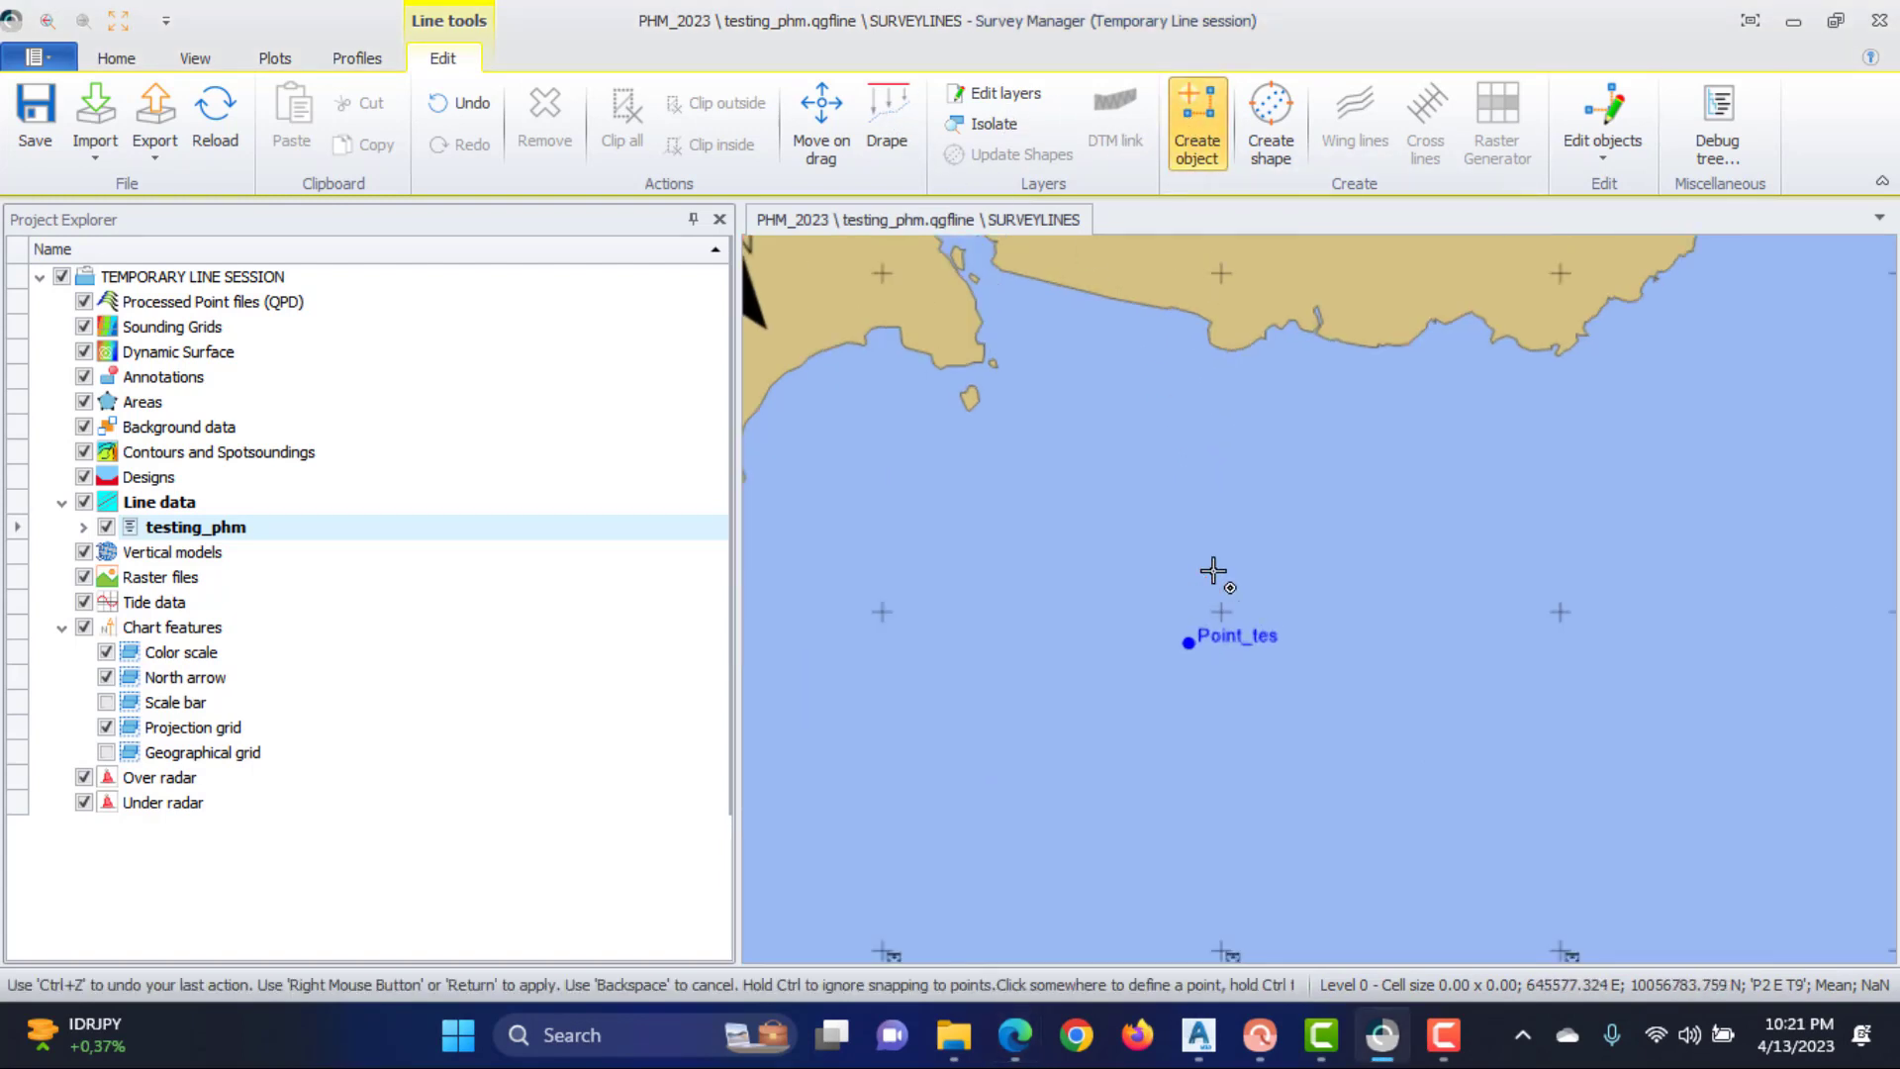
click(1198, 554)
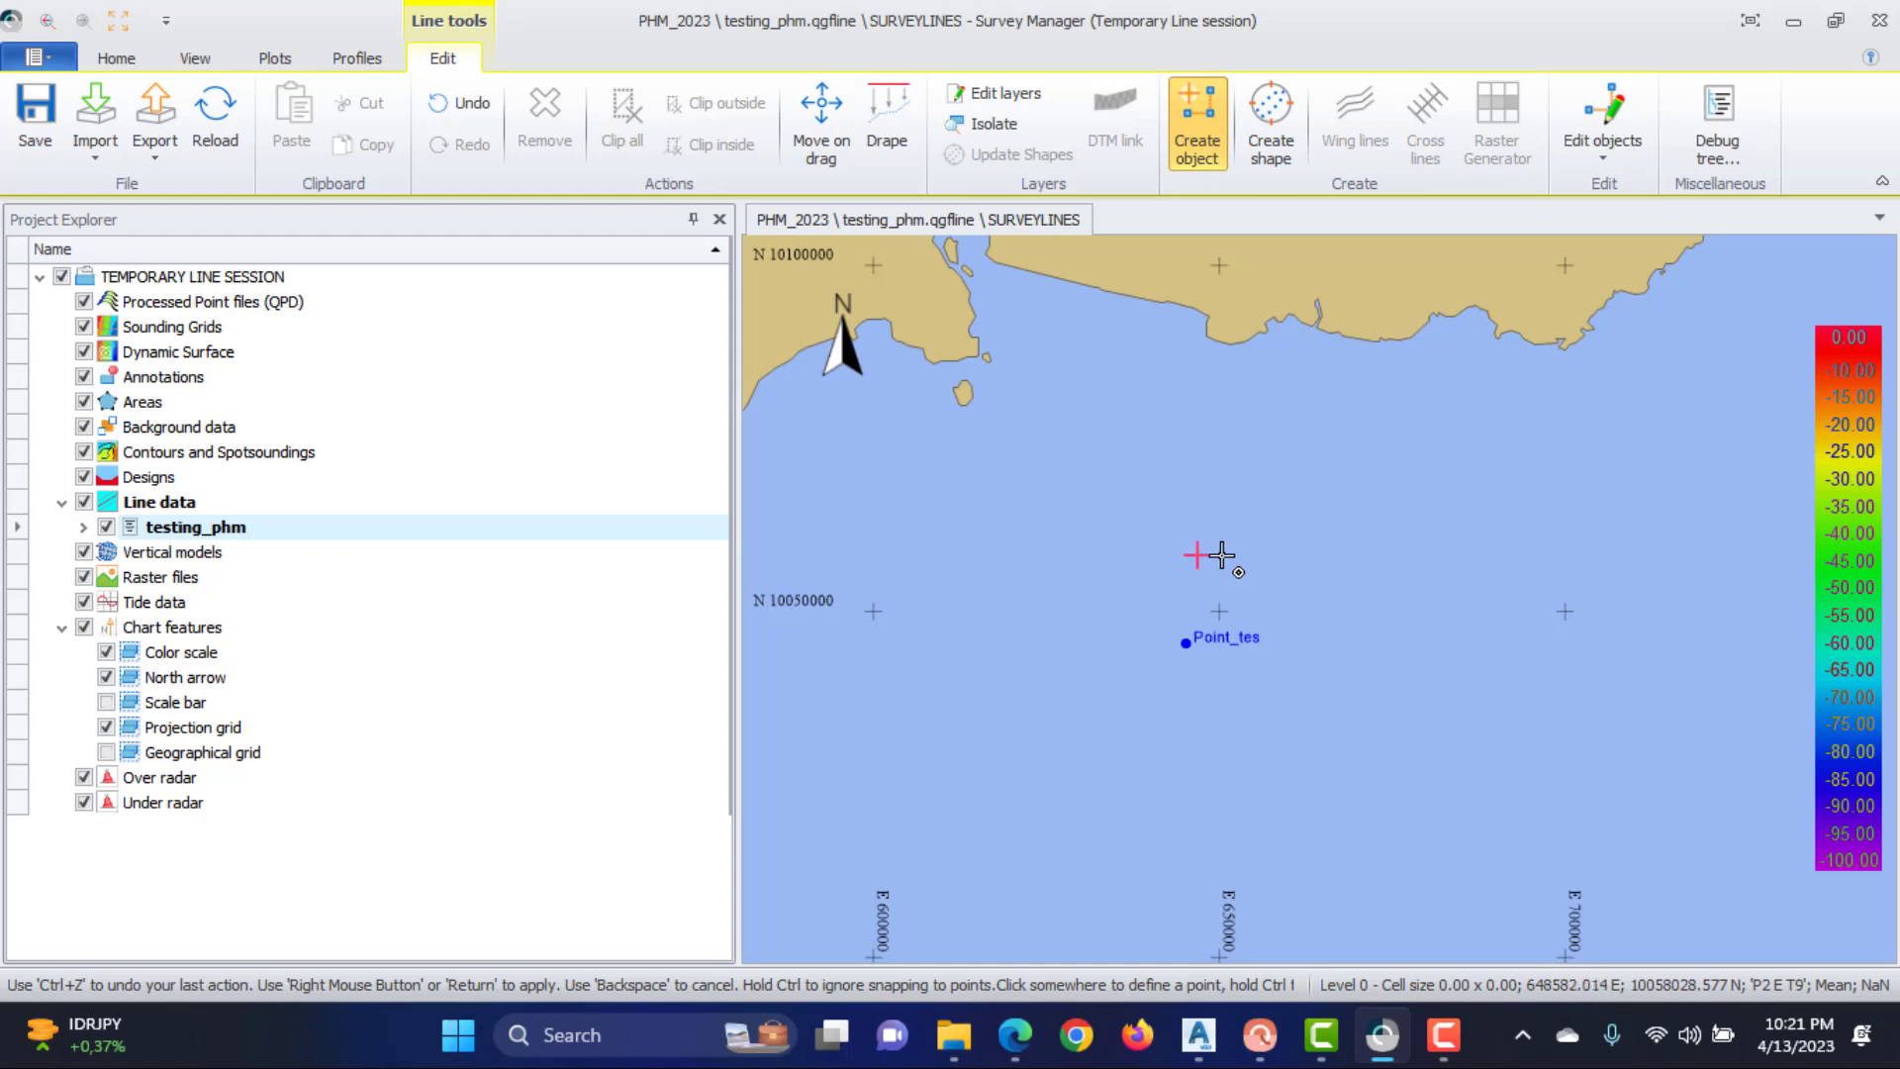
right_click(1299, 548)
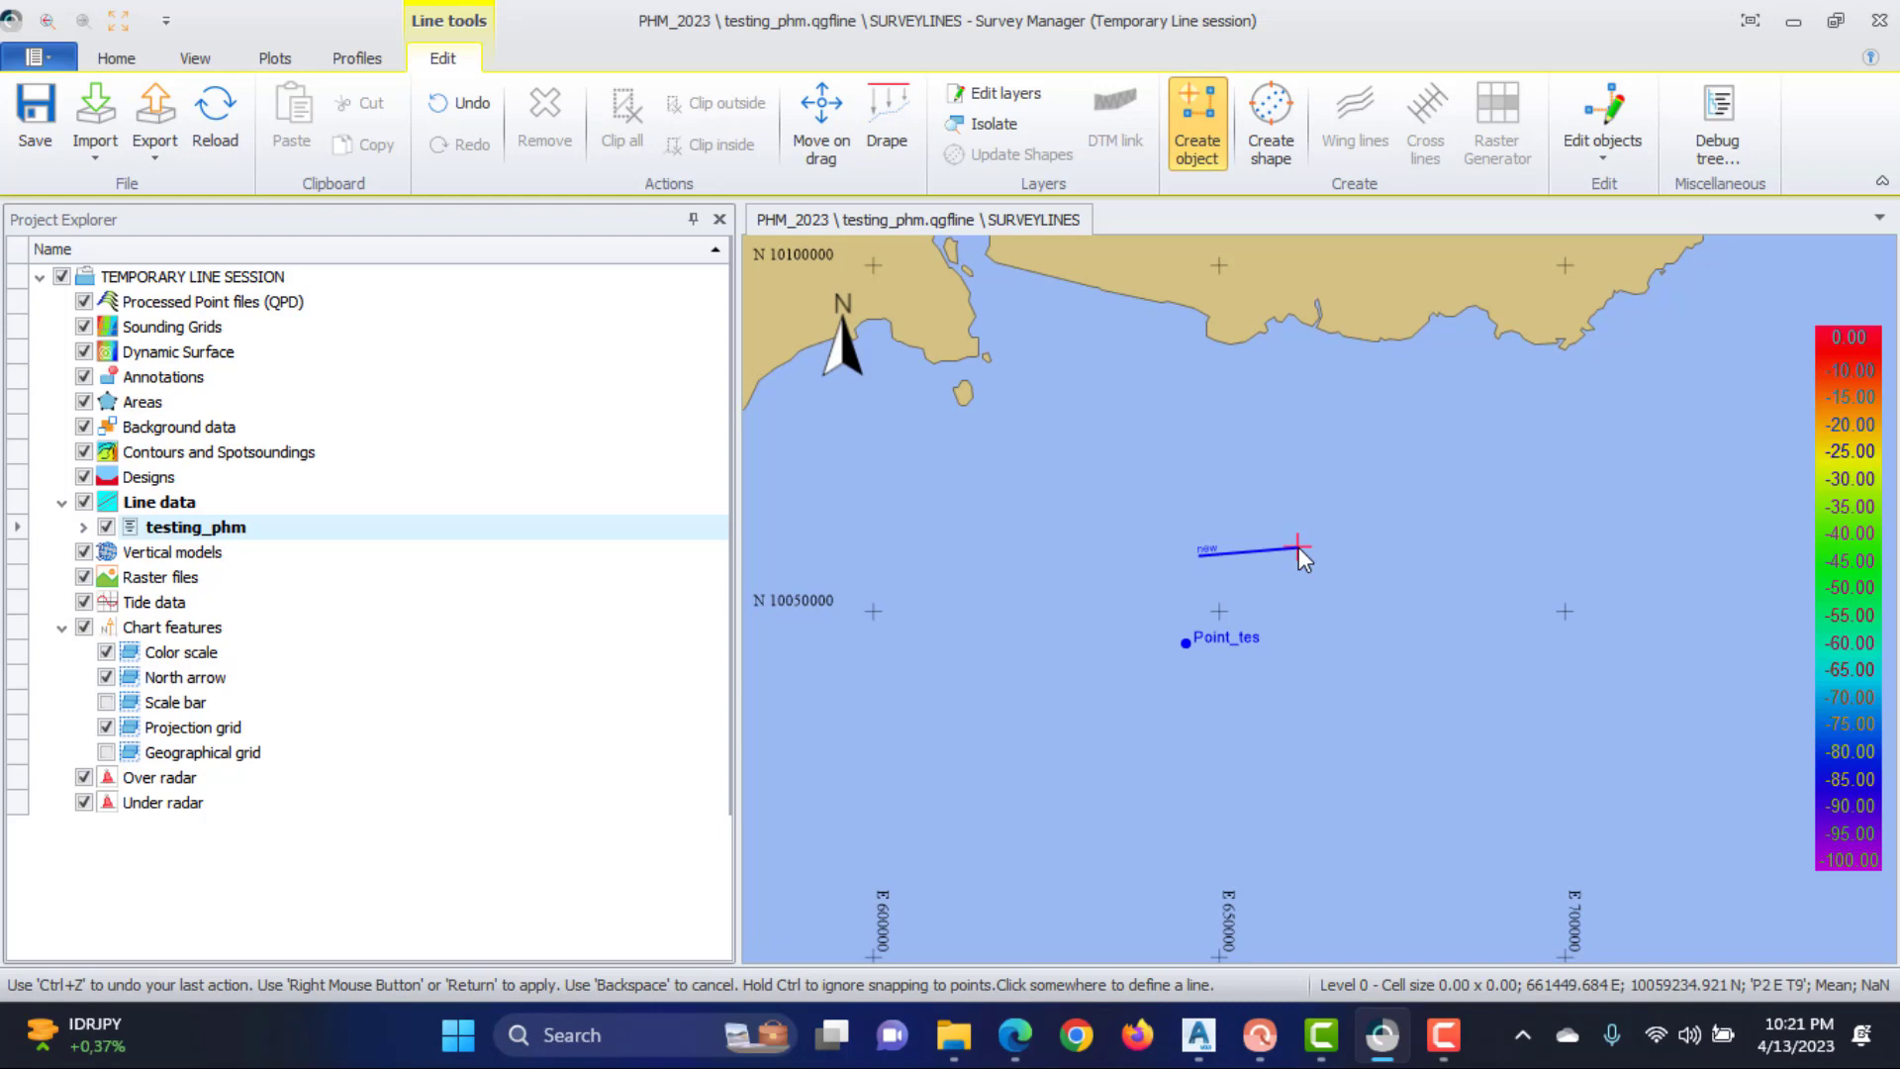
right_click(1299, 547)
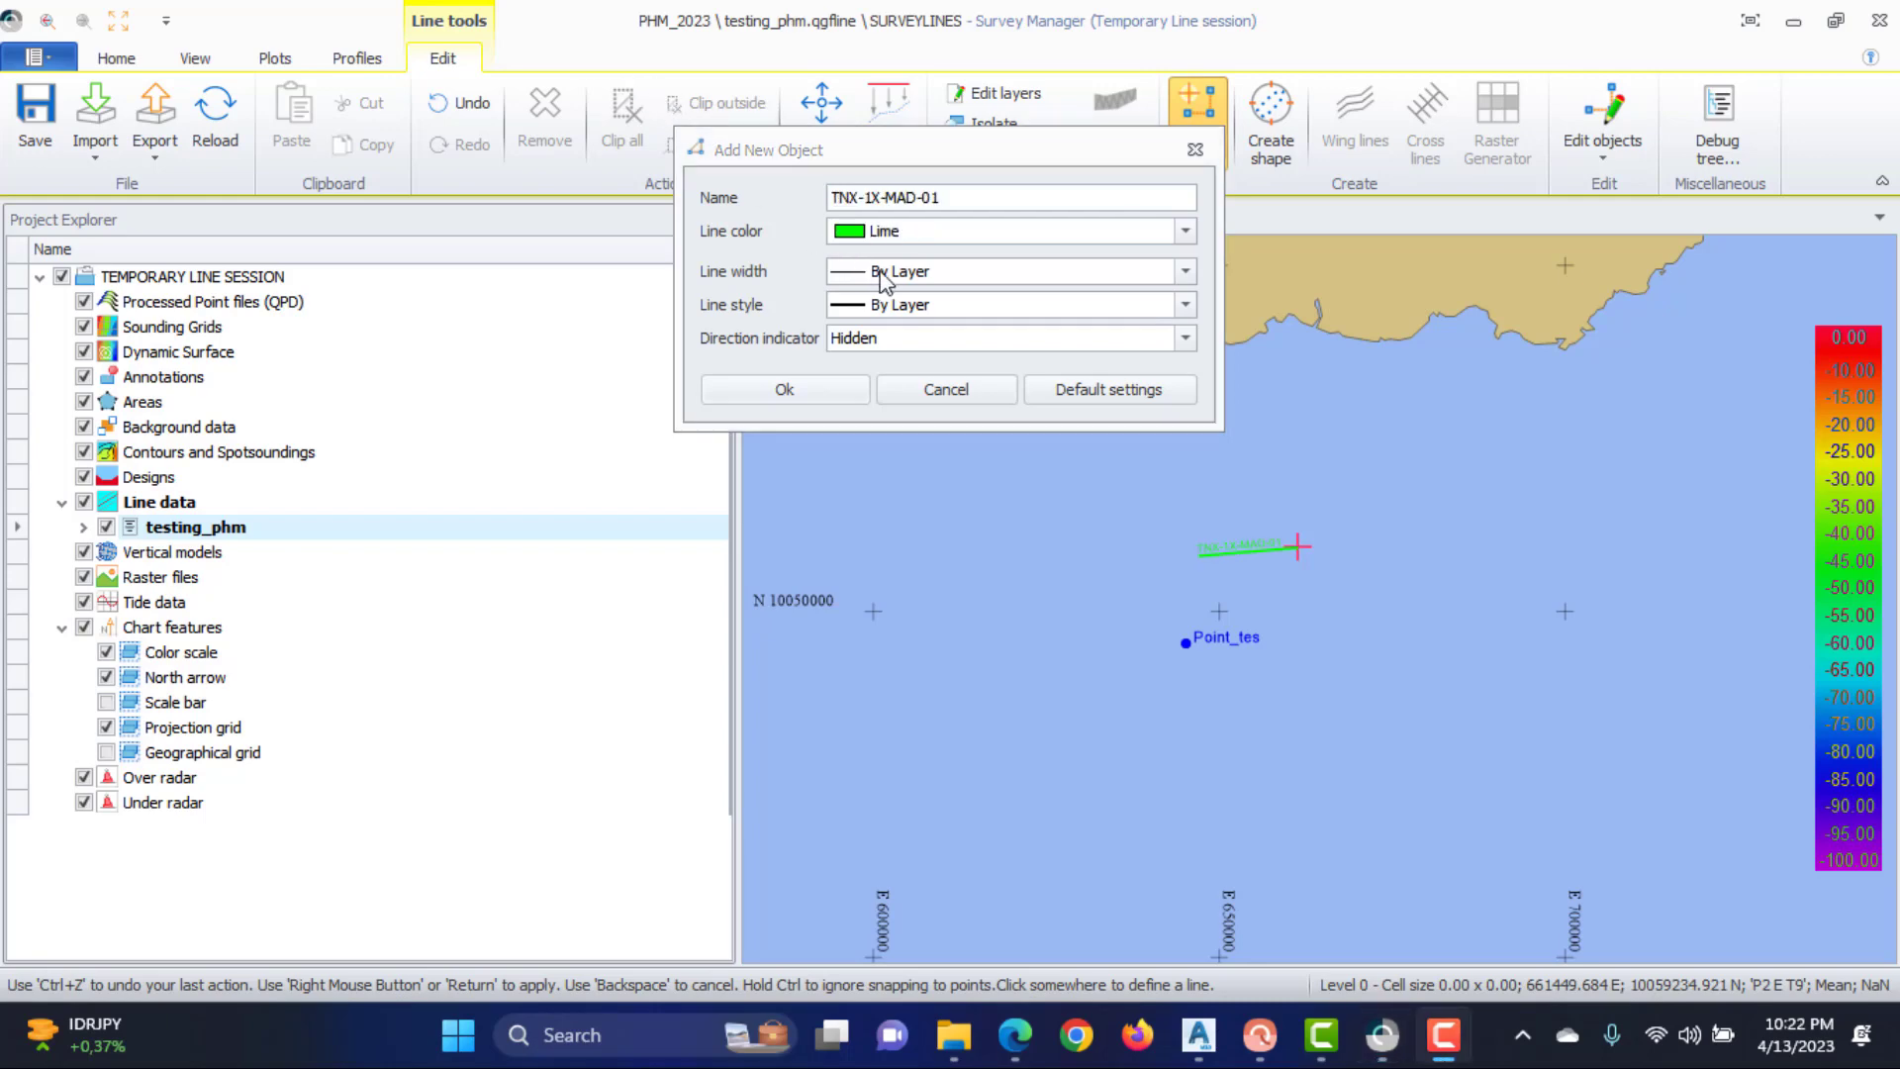
click(822, 390)
scroll(1237, 564, up, 2)
scroll(1227, 544, up, 1)
scroll(1188, 515, down, 3)
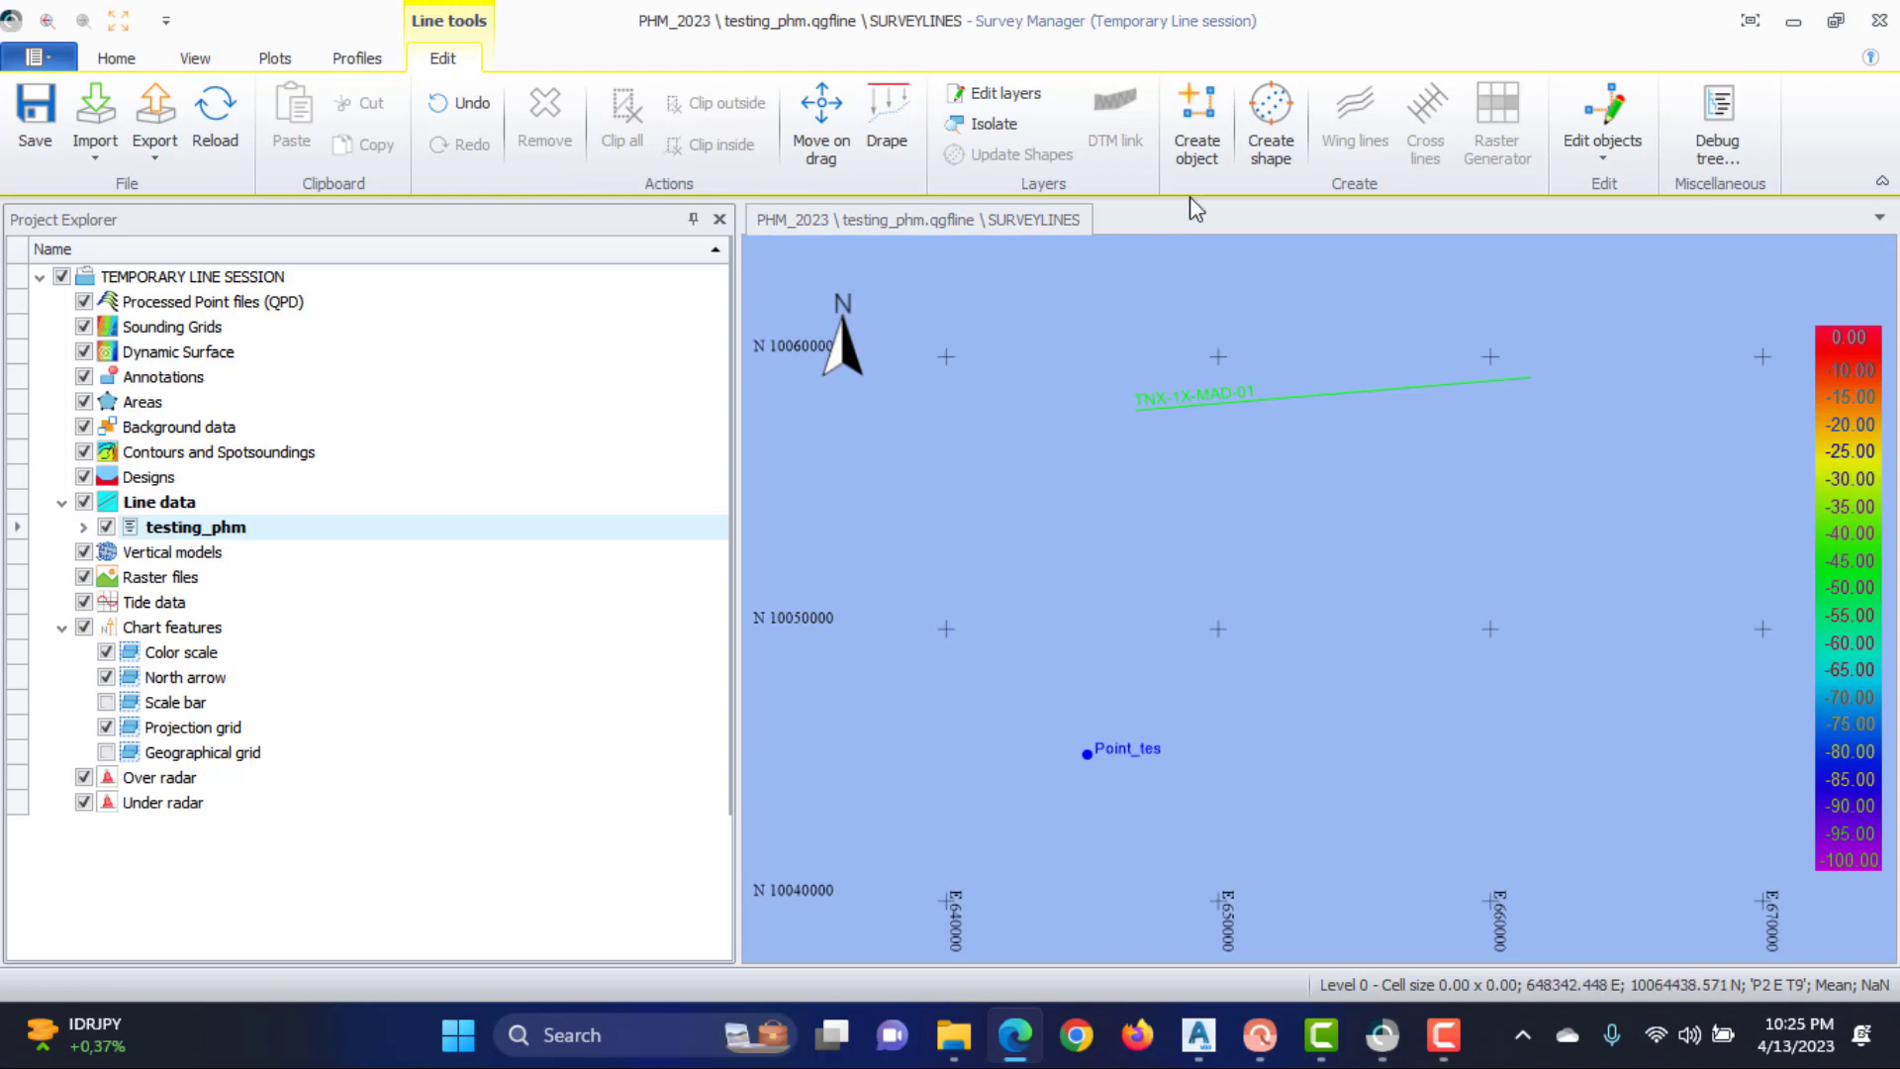
Draw a three-vertex bent line east of TNX-1X-MAD-01 and name it Test_Poly
click(1202, 133)
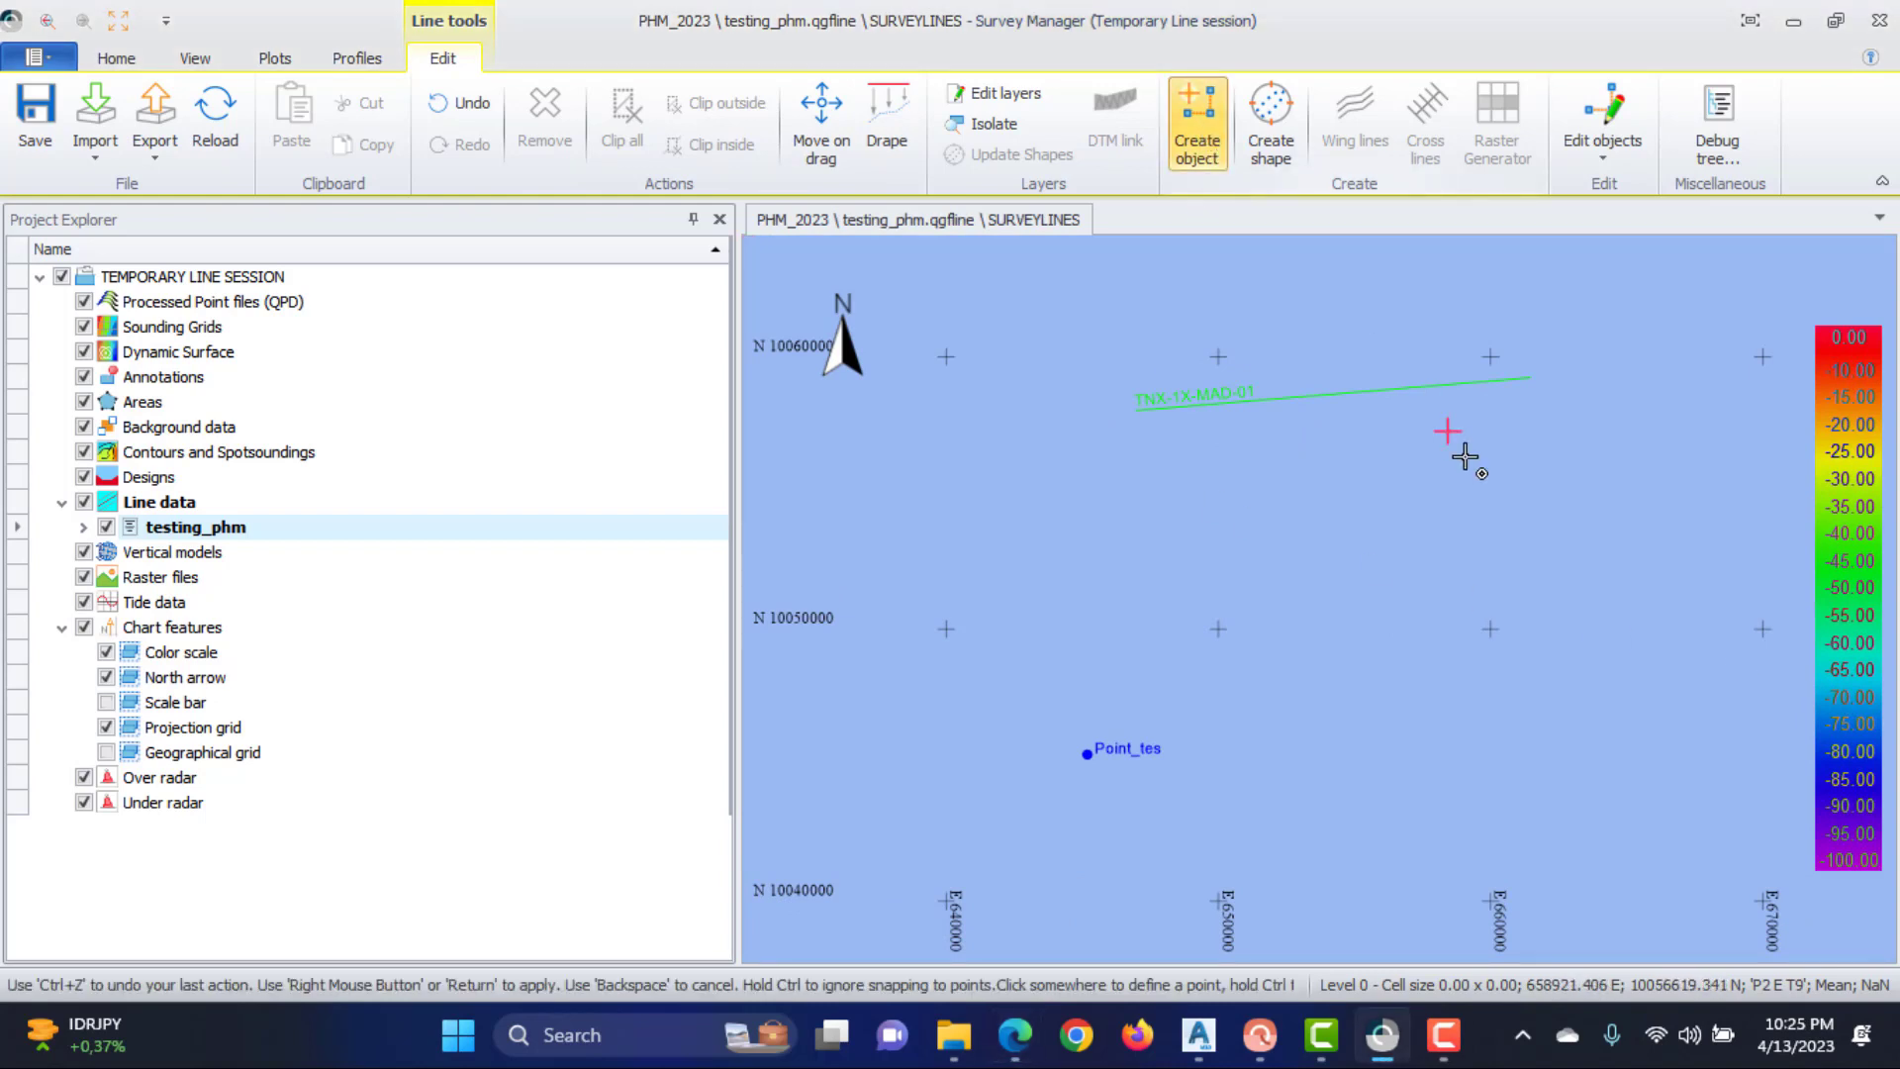
click(1567, 515)
click(1686, 482)
scroll(1747, 531, down, 1)
right_click(1712, 549)
right_click(1713, 549)
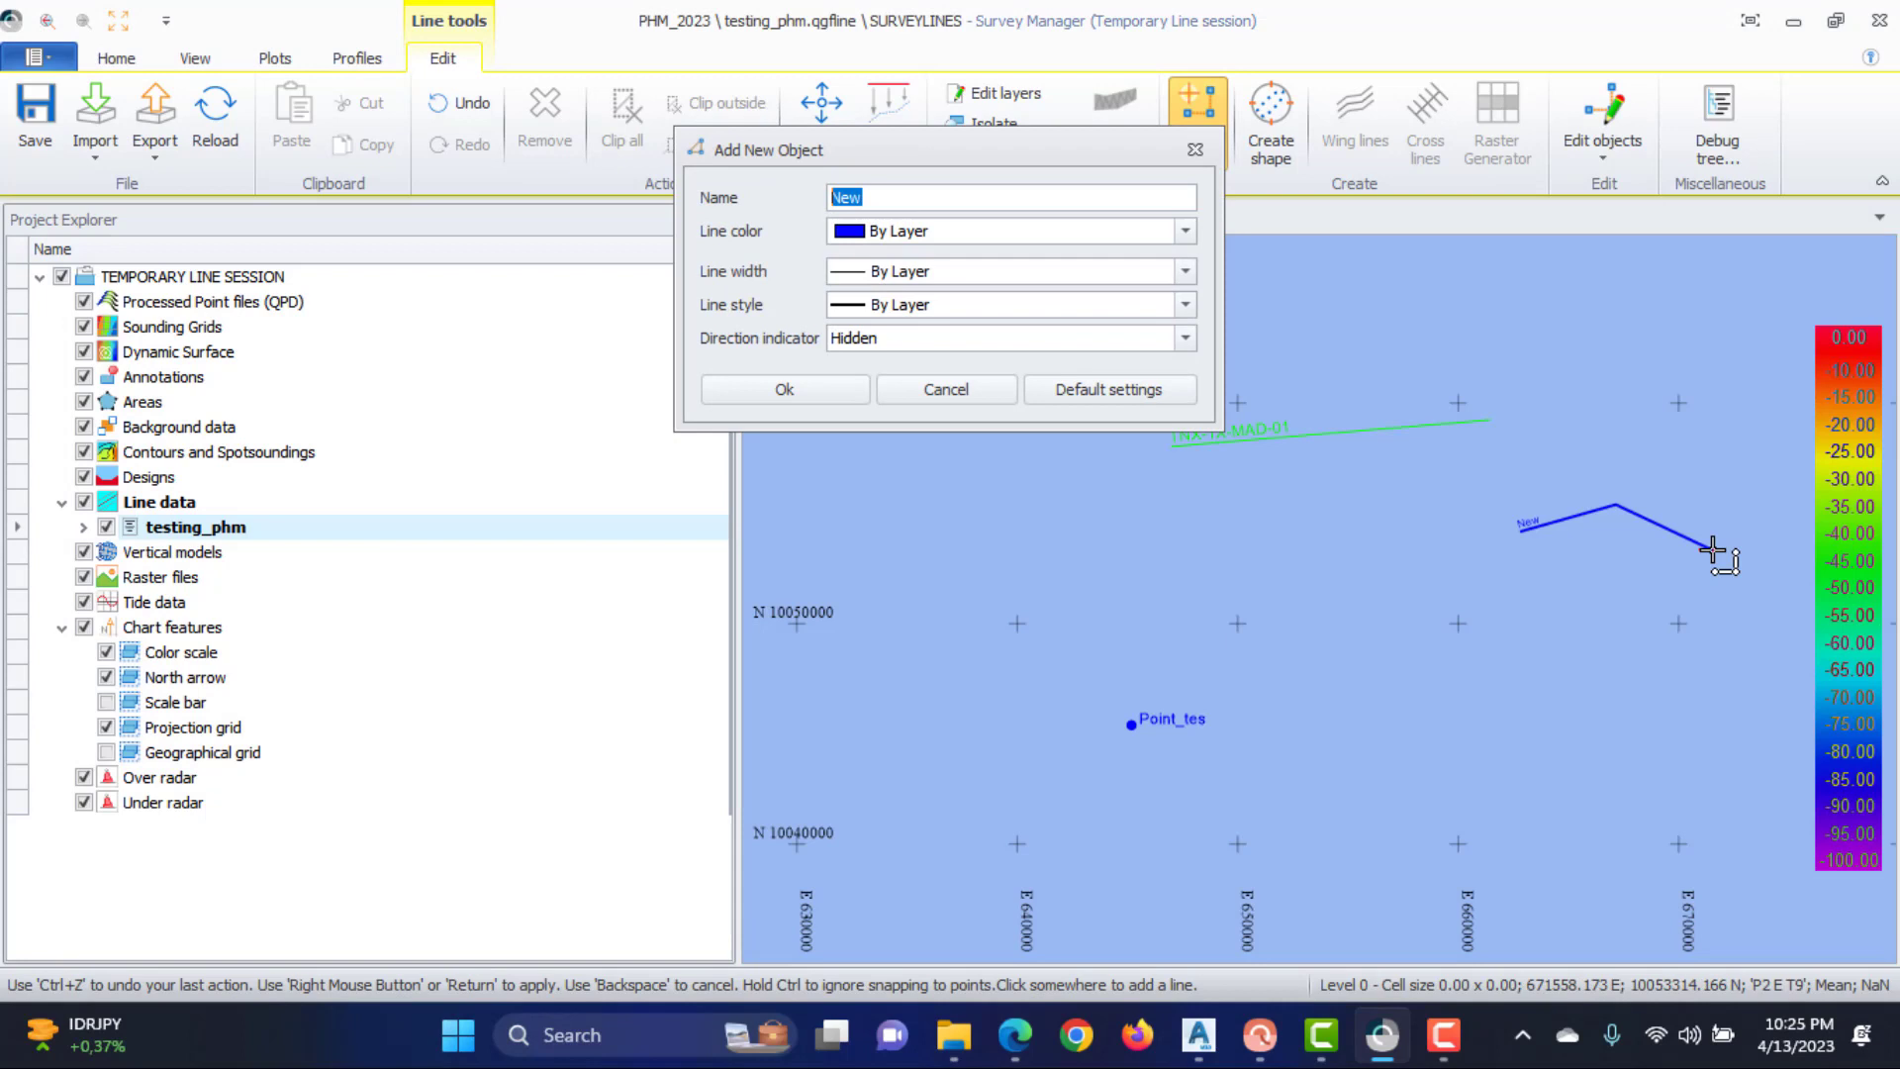
drag(994, 158, 1164, 218)
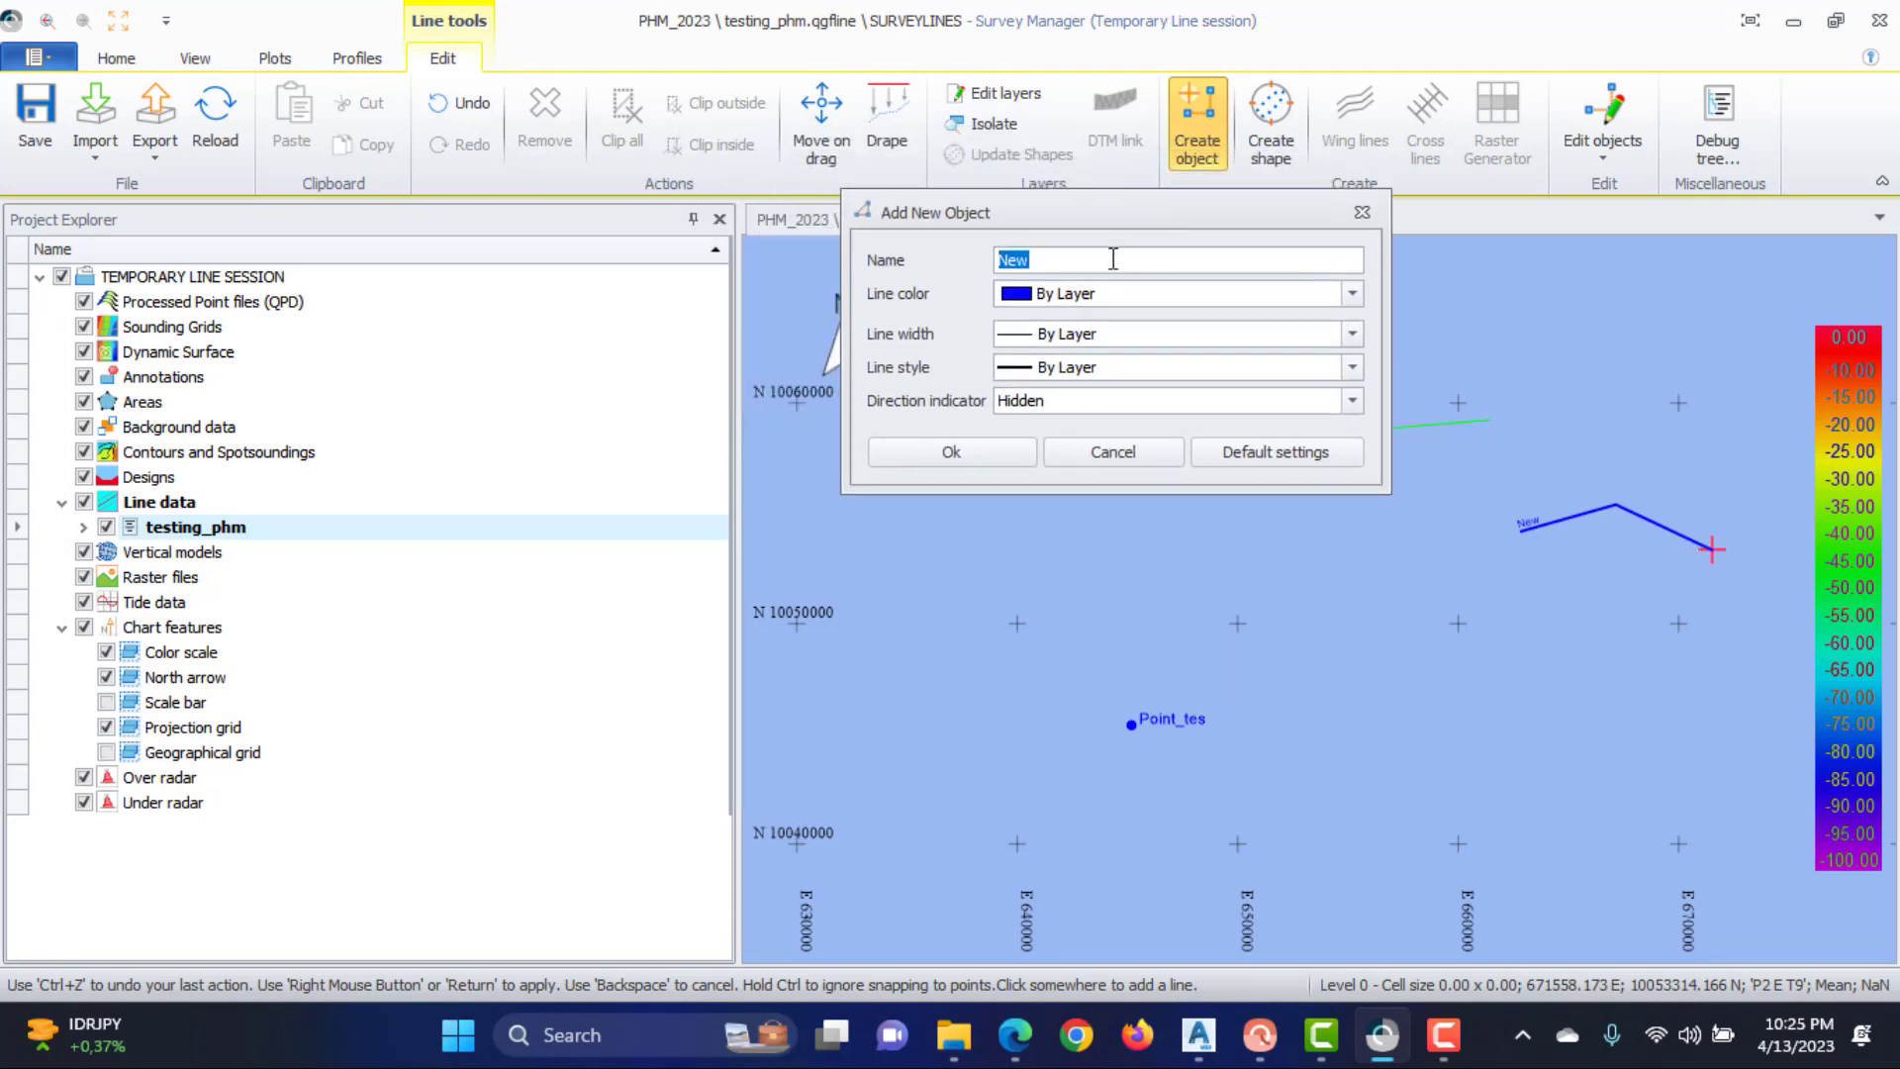
text(Test_Polu)
key(BackSpace)
text(y)
click(970, 450)
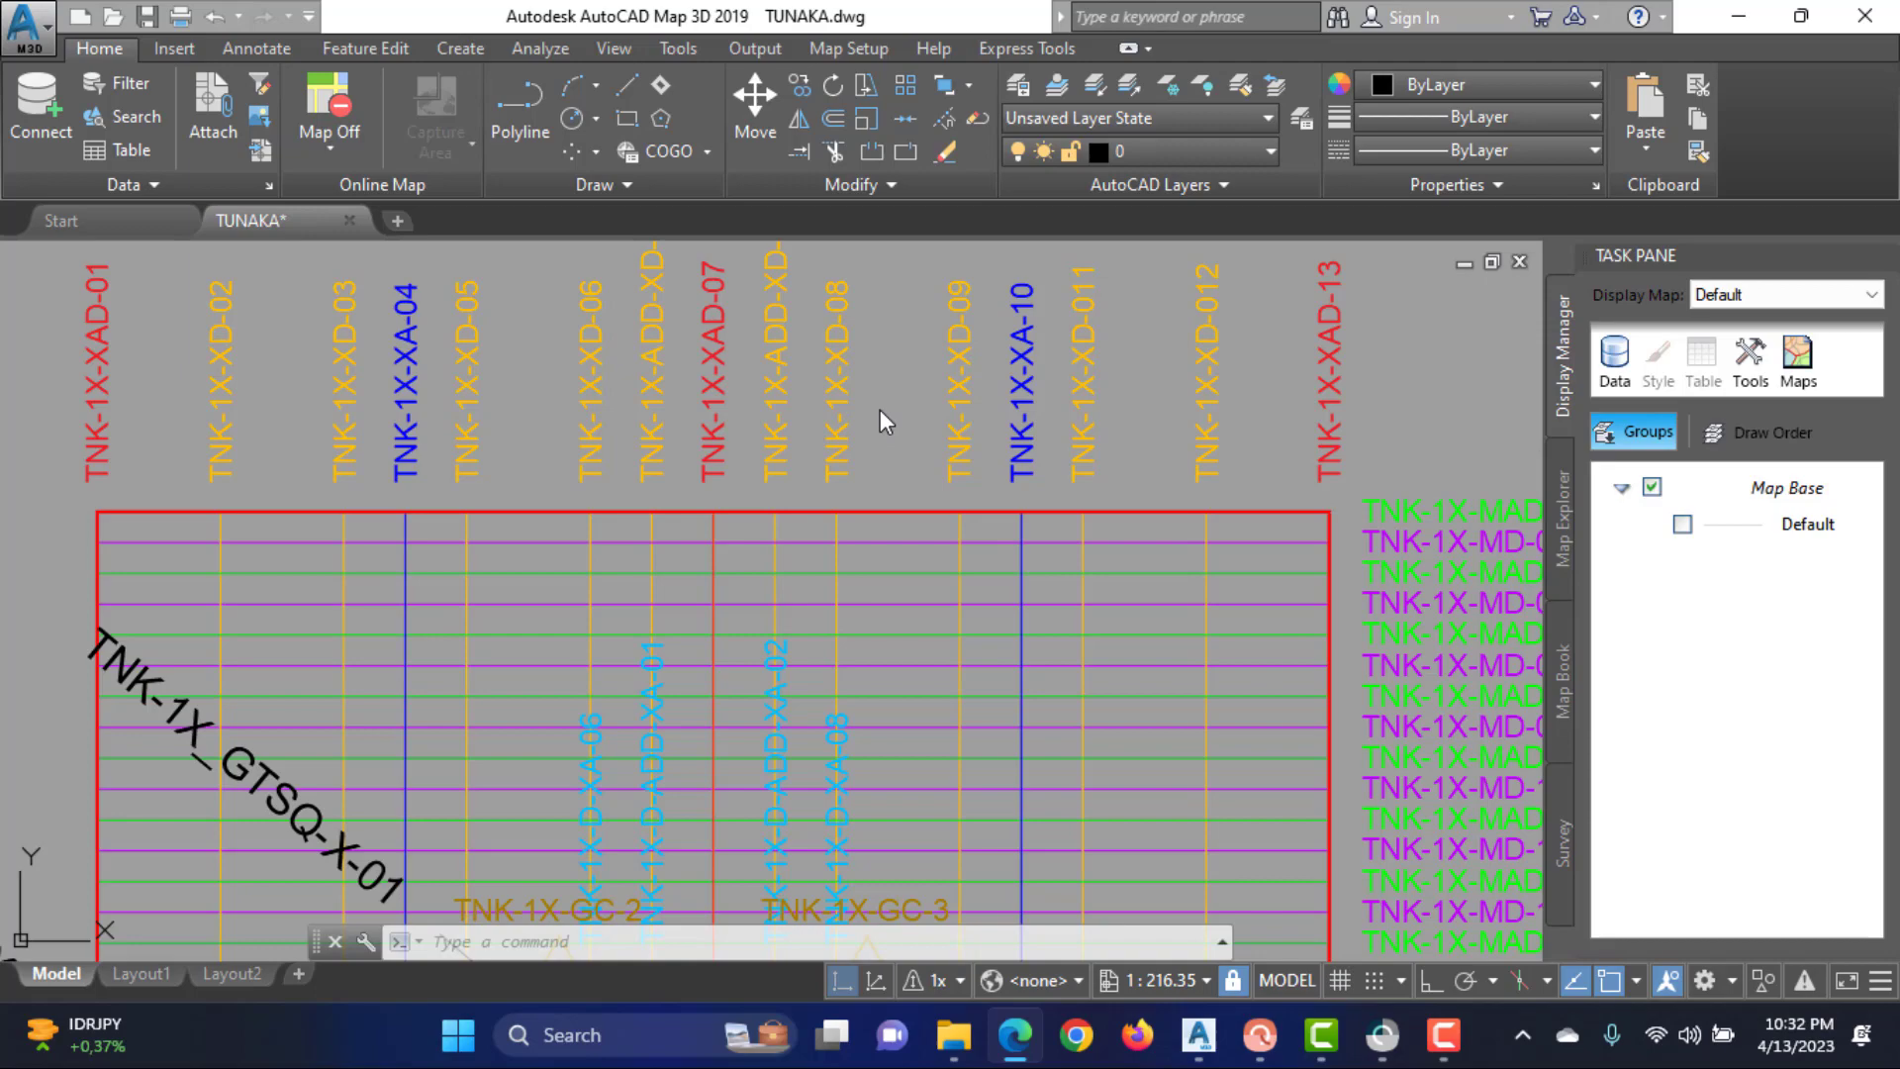
Zoom and pan TUNAKA.dwg to the grid's top-left corner and enter the ID command
scroll(890, 412, down, 2)
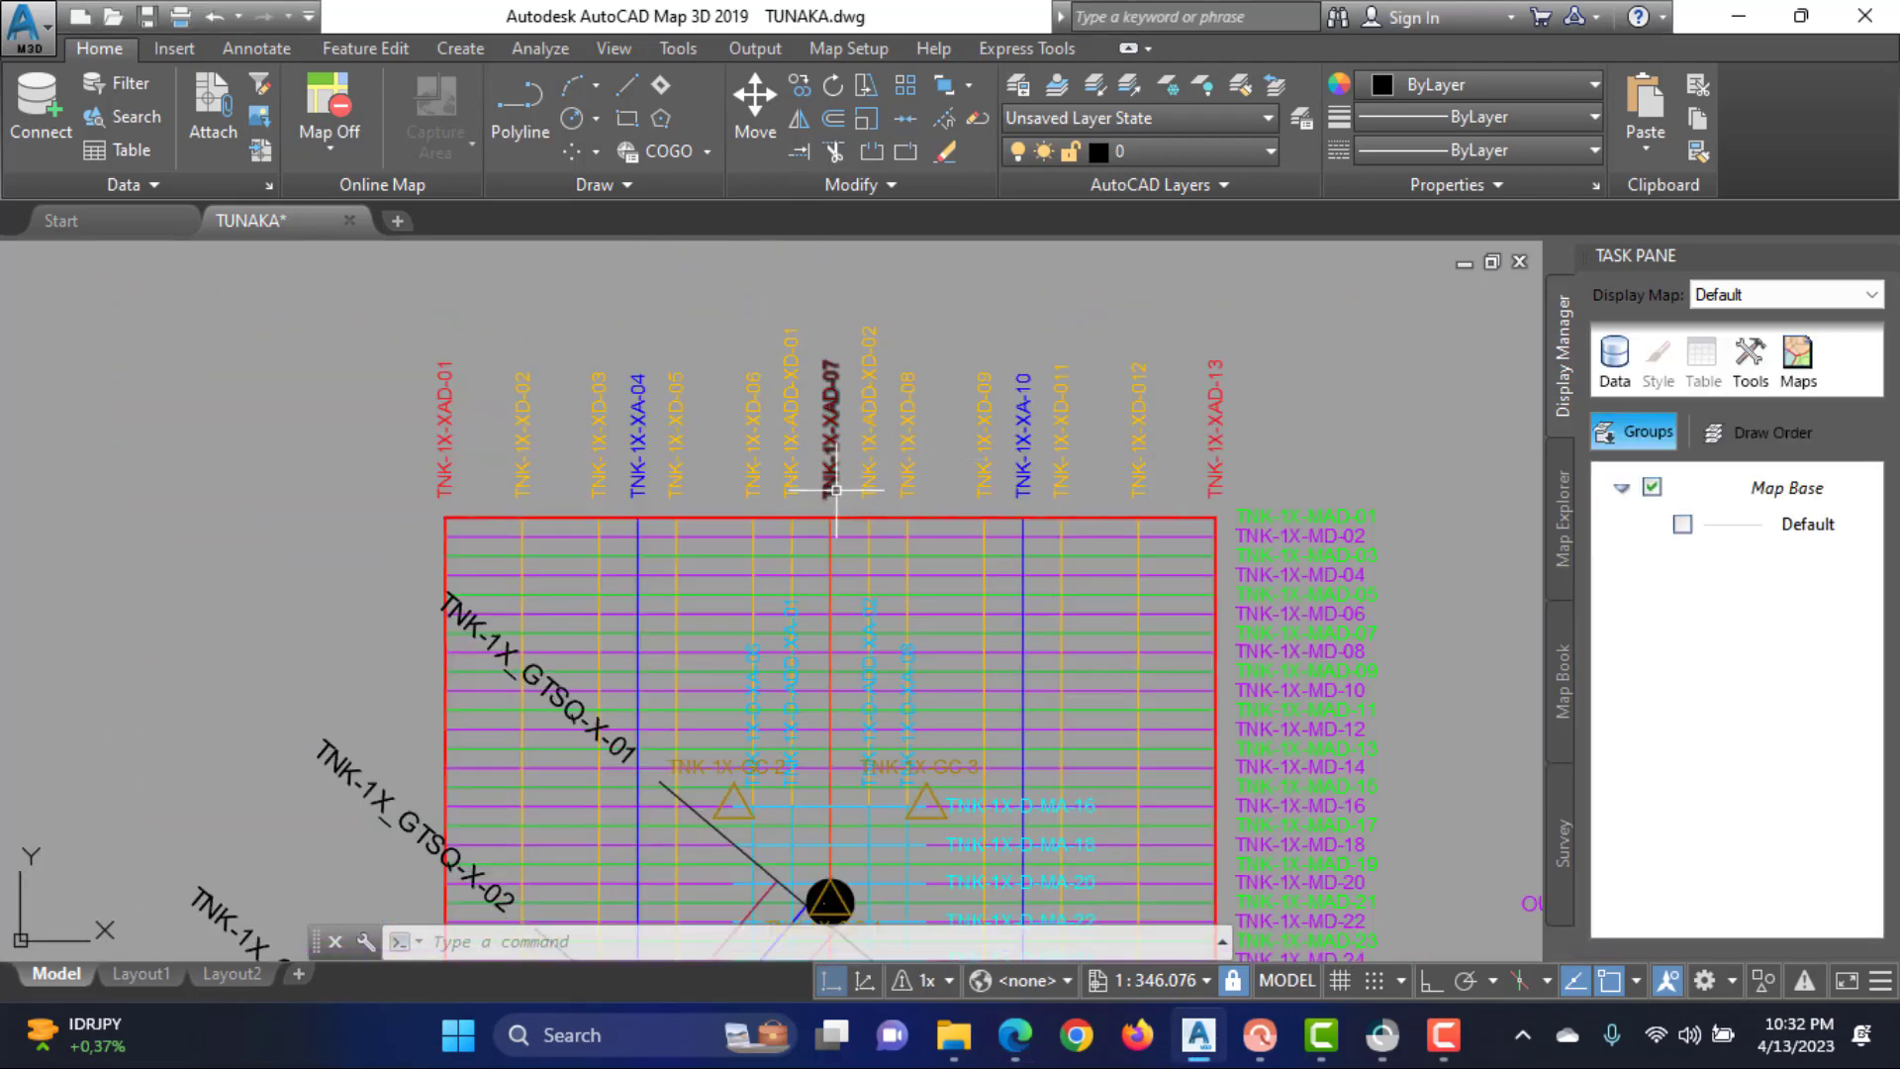
scroll(848, 488, up, 2)
mouse_move(848, 488)
mouse_down()
mouse_move(734, 466)
mouse_move(763, 406)
mouse_move(644, 403)
mouse_move(738, 403)
mouse_up()
scroll(772, 415, down, 4)
scroll(799, 428, down, 3)
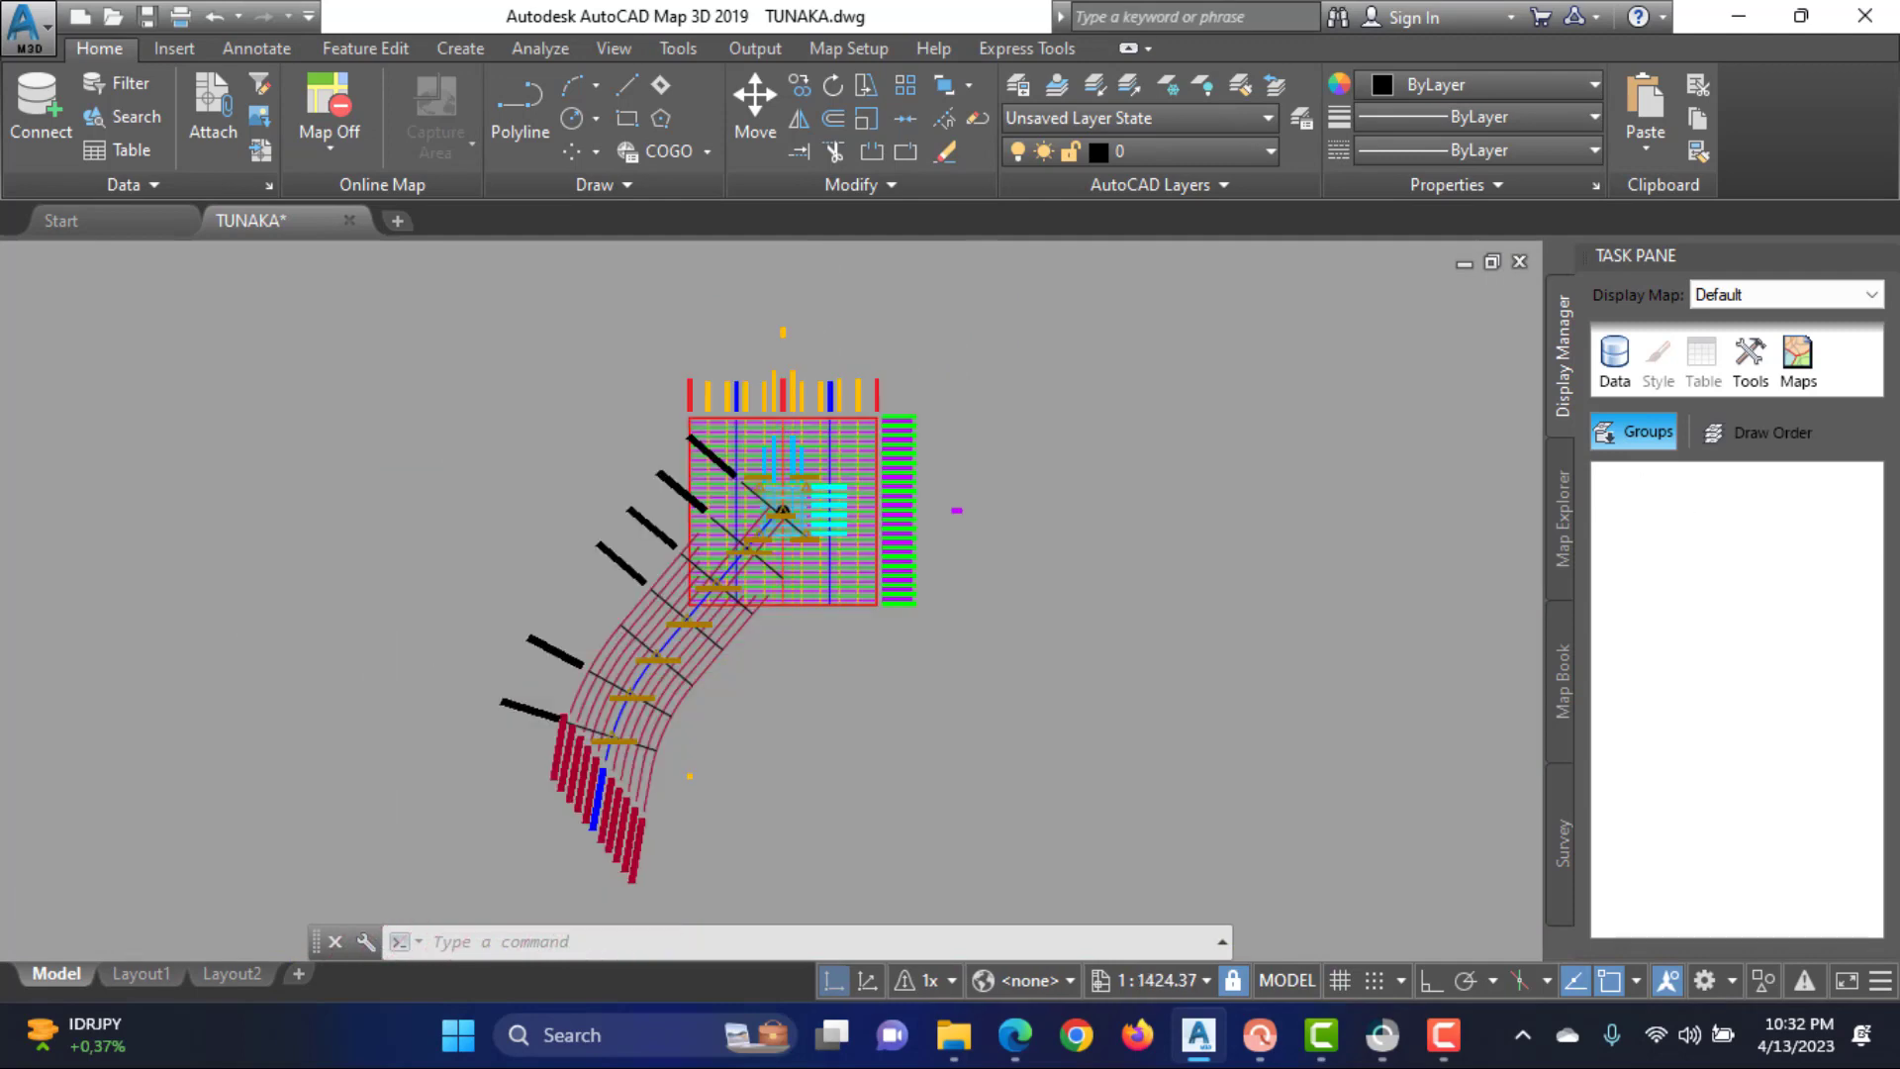
scroll(798, 428, up, 5)
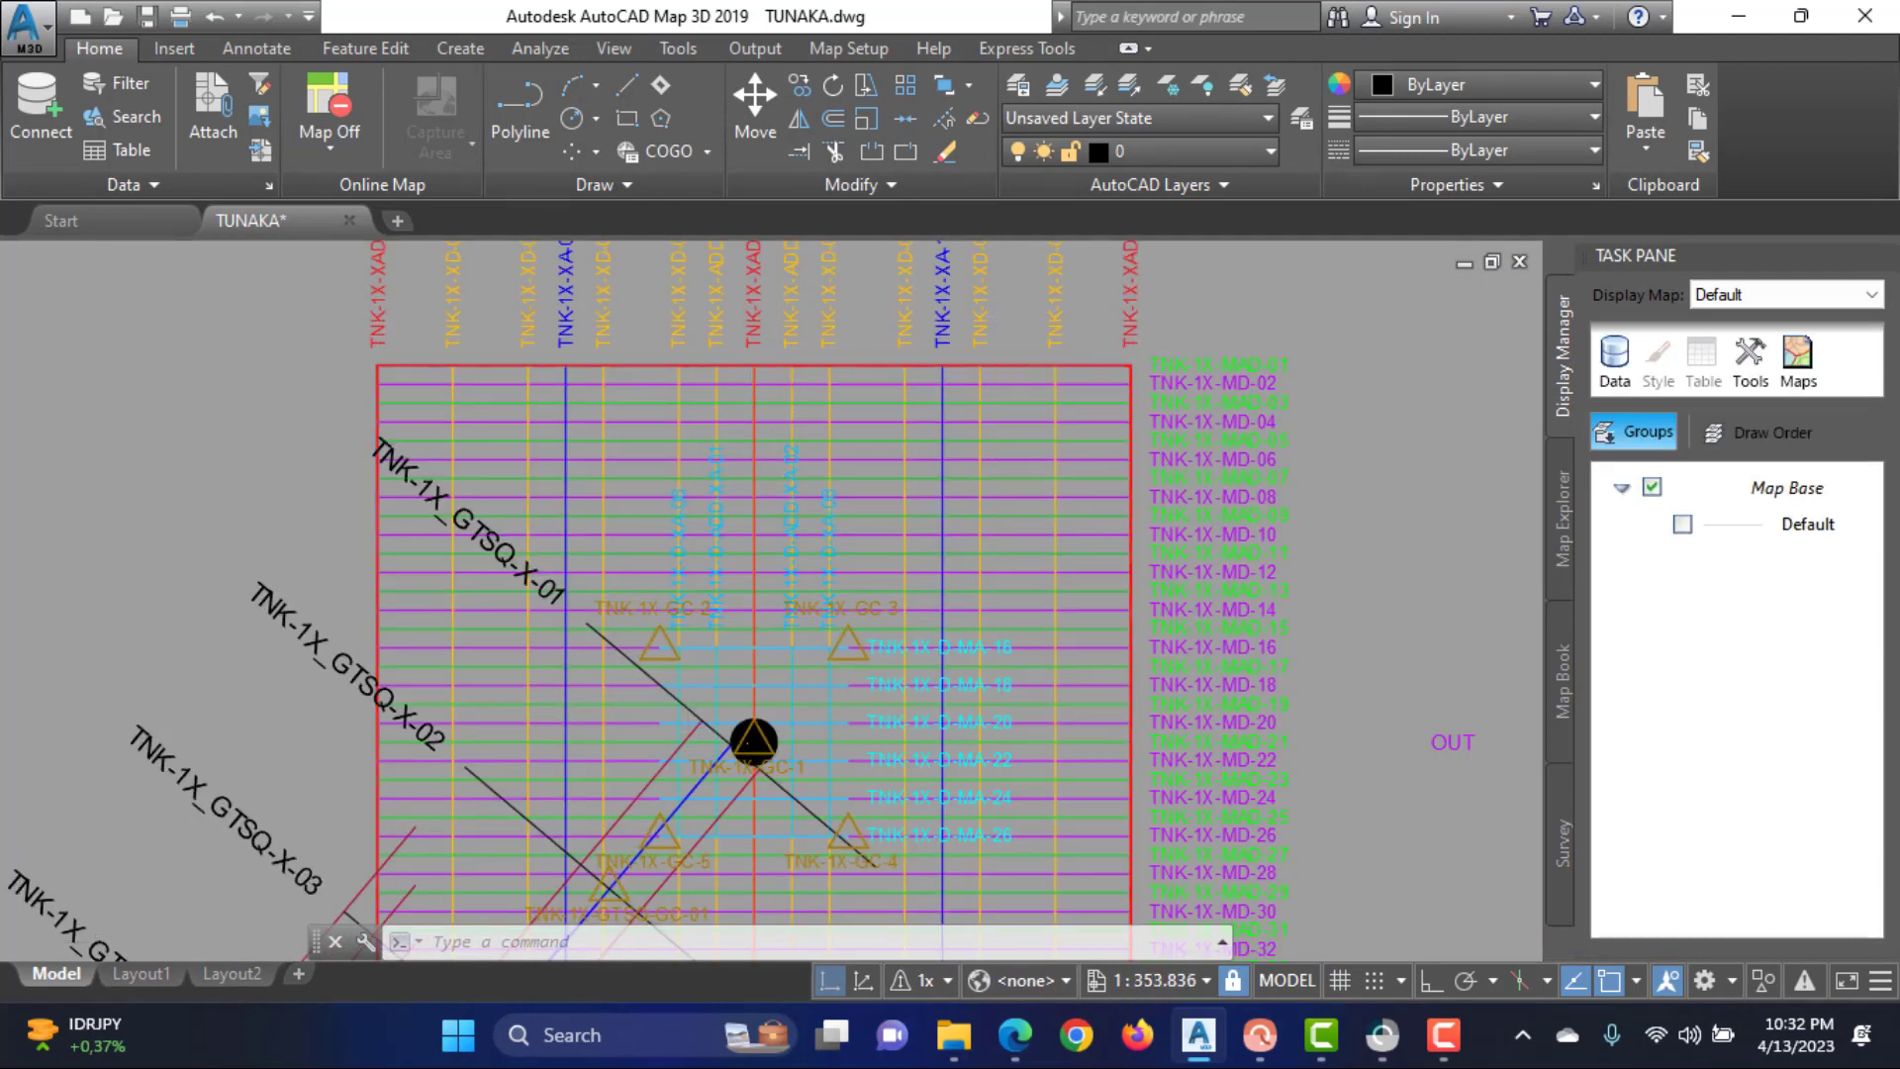
scroll(1089, 376, up, 4)
drag(1158, 400, 1114, 436)
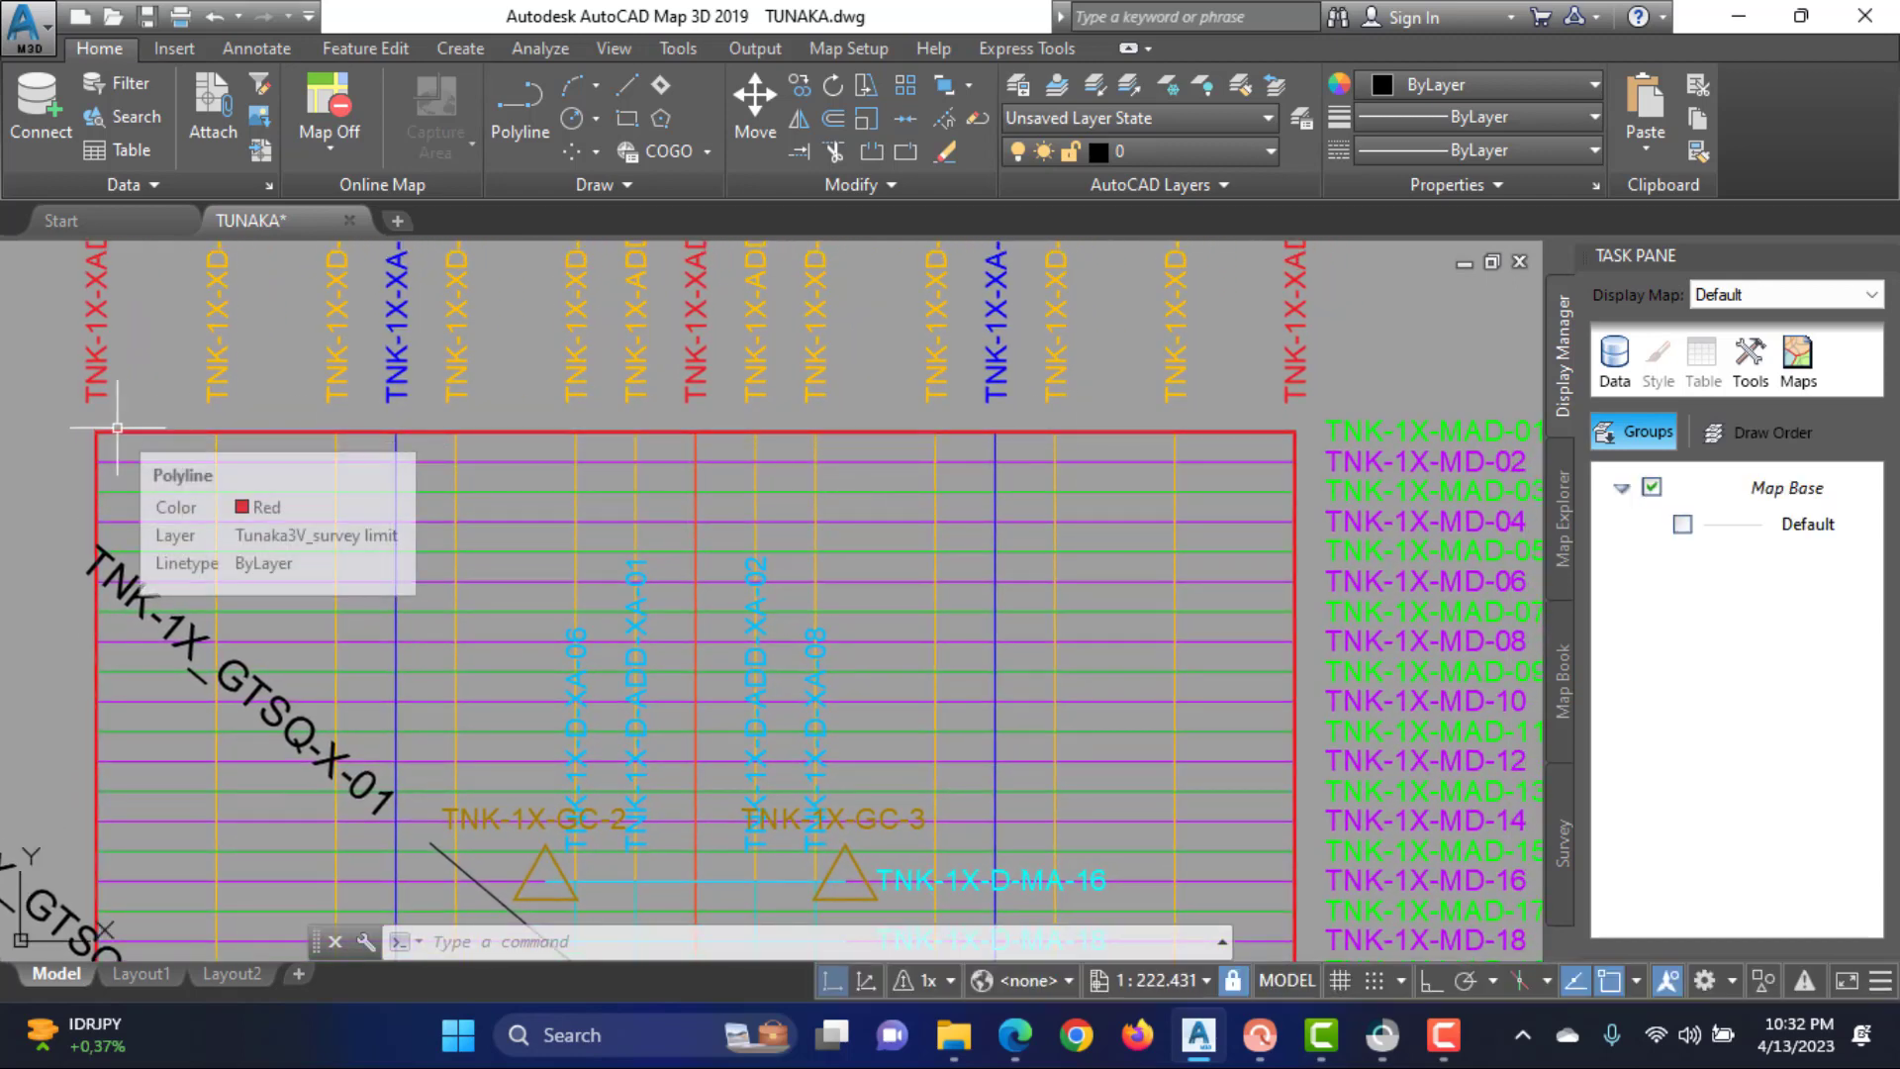
text(Id)
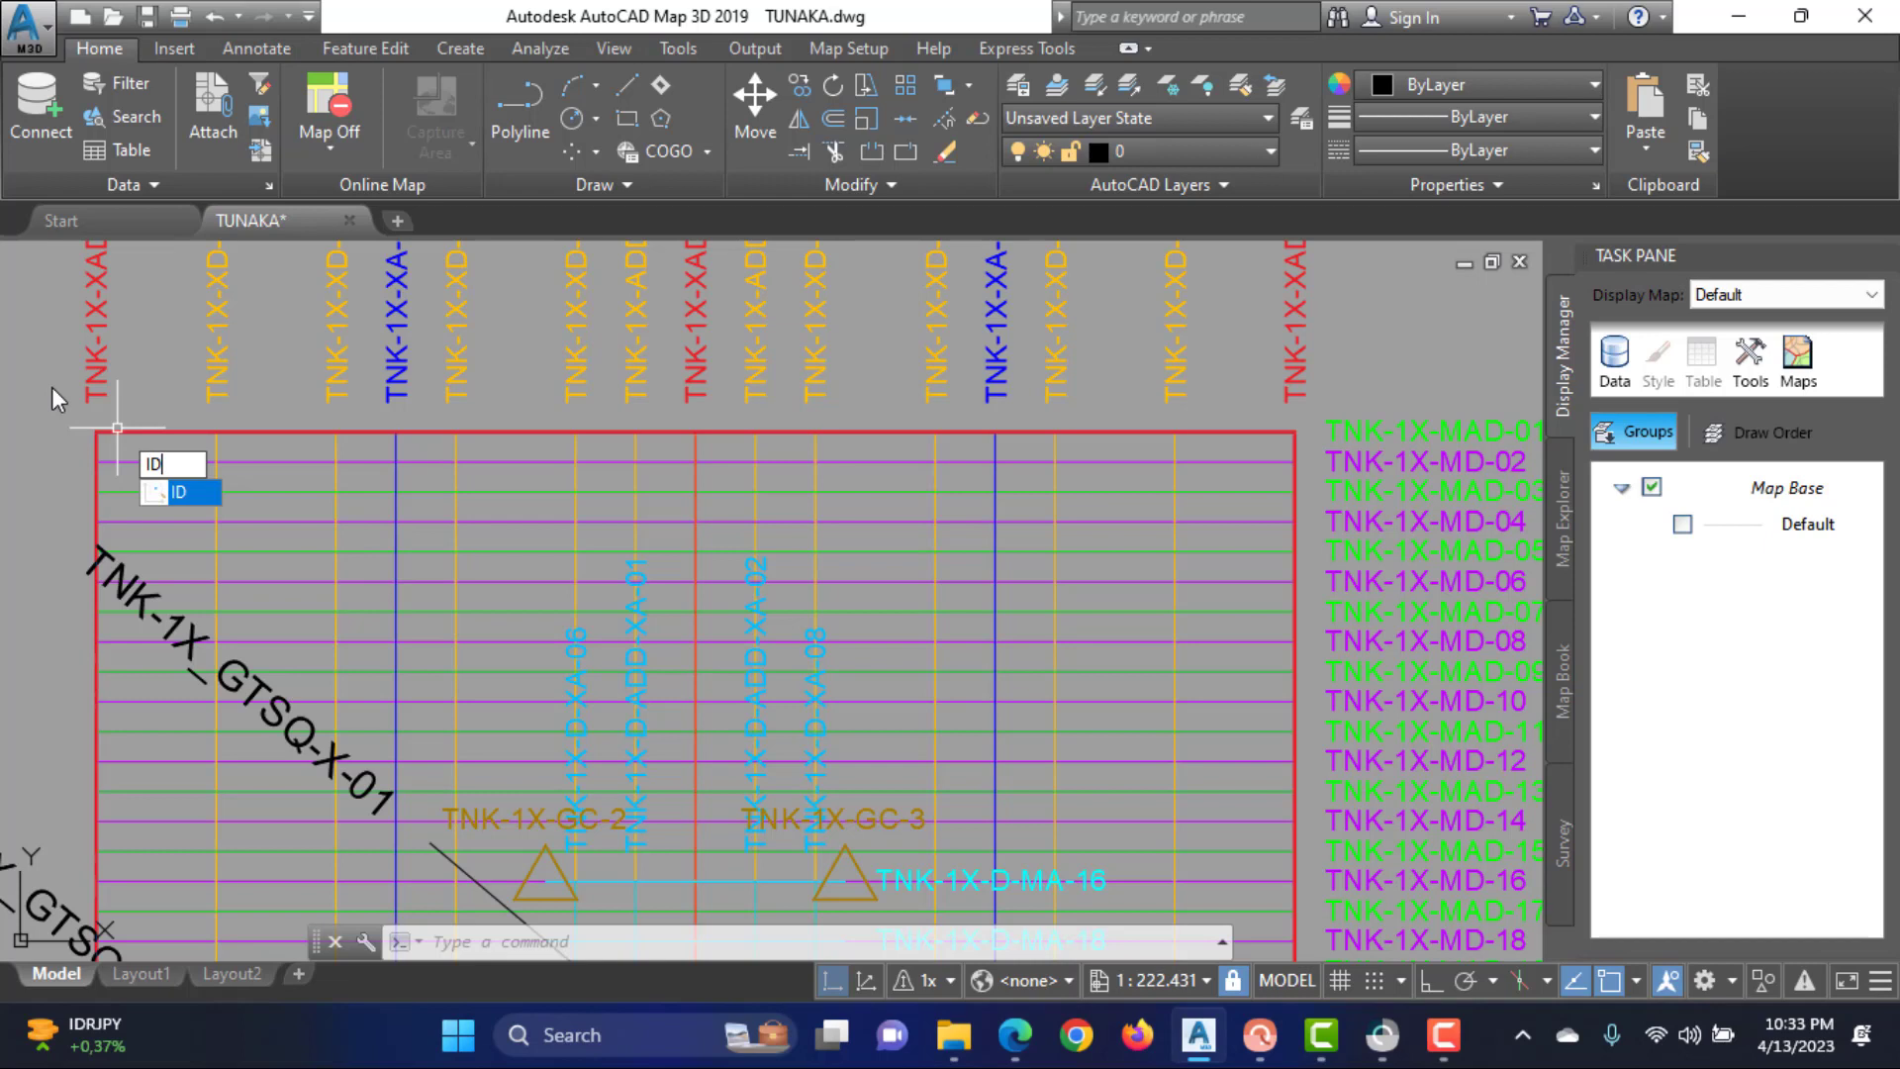
Identify the grid's top-left and top-right corners, reading top-right as 573030.34, 9965891.72
key(Return)
click(96, 433)
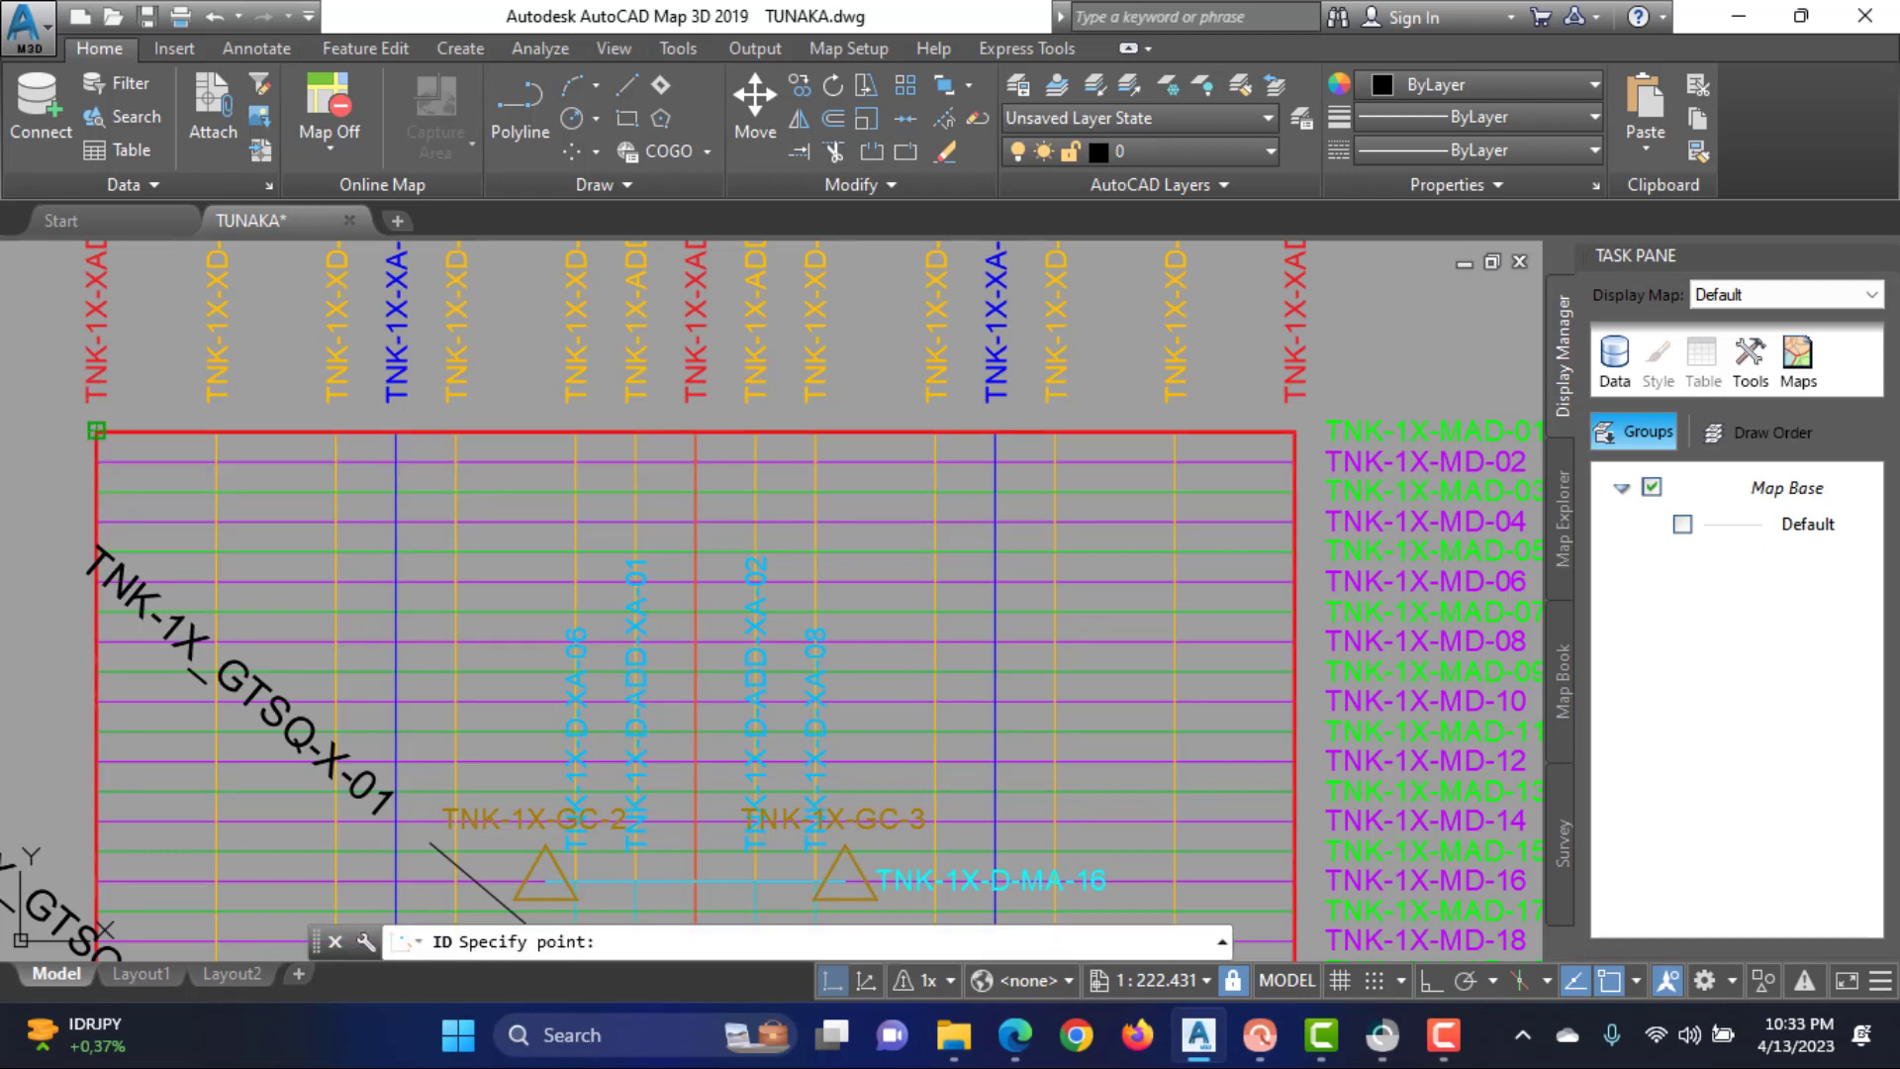
click(1223, 942)
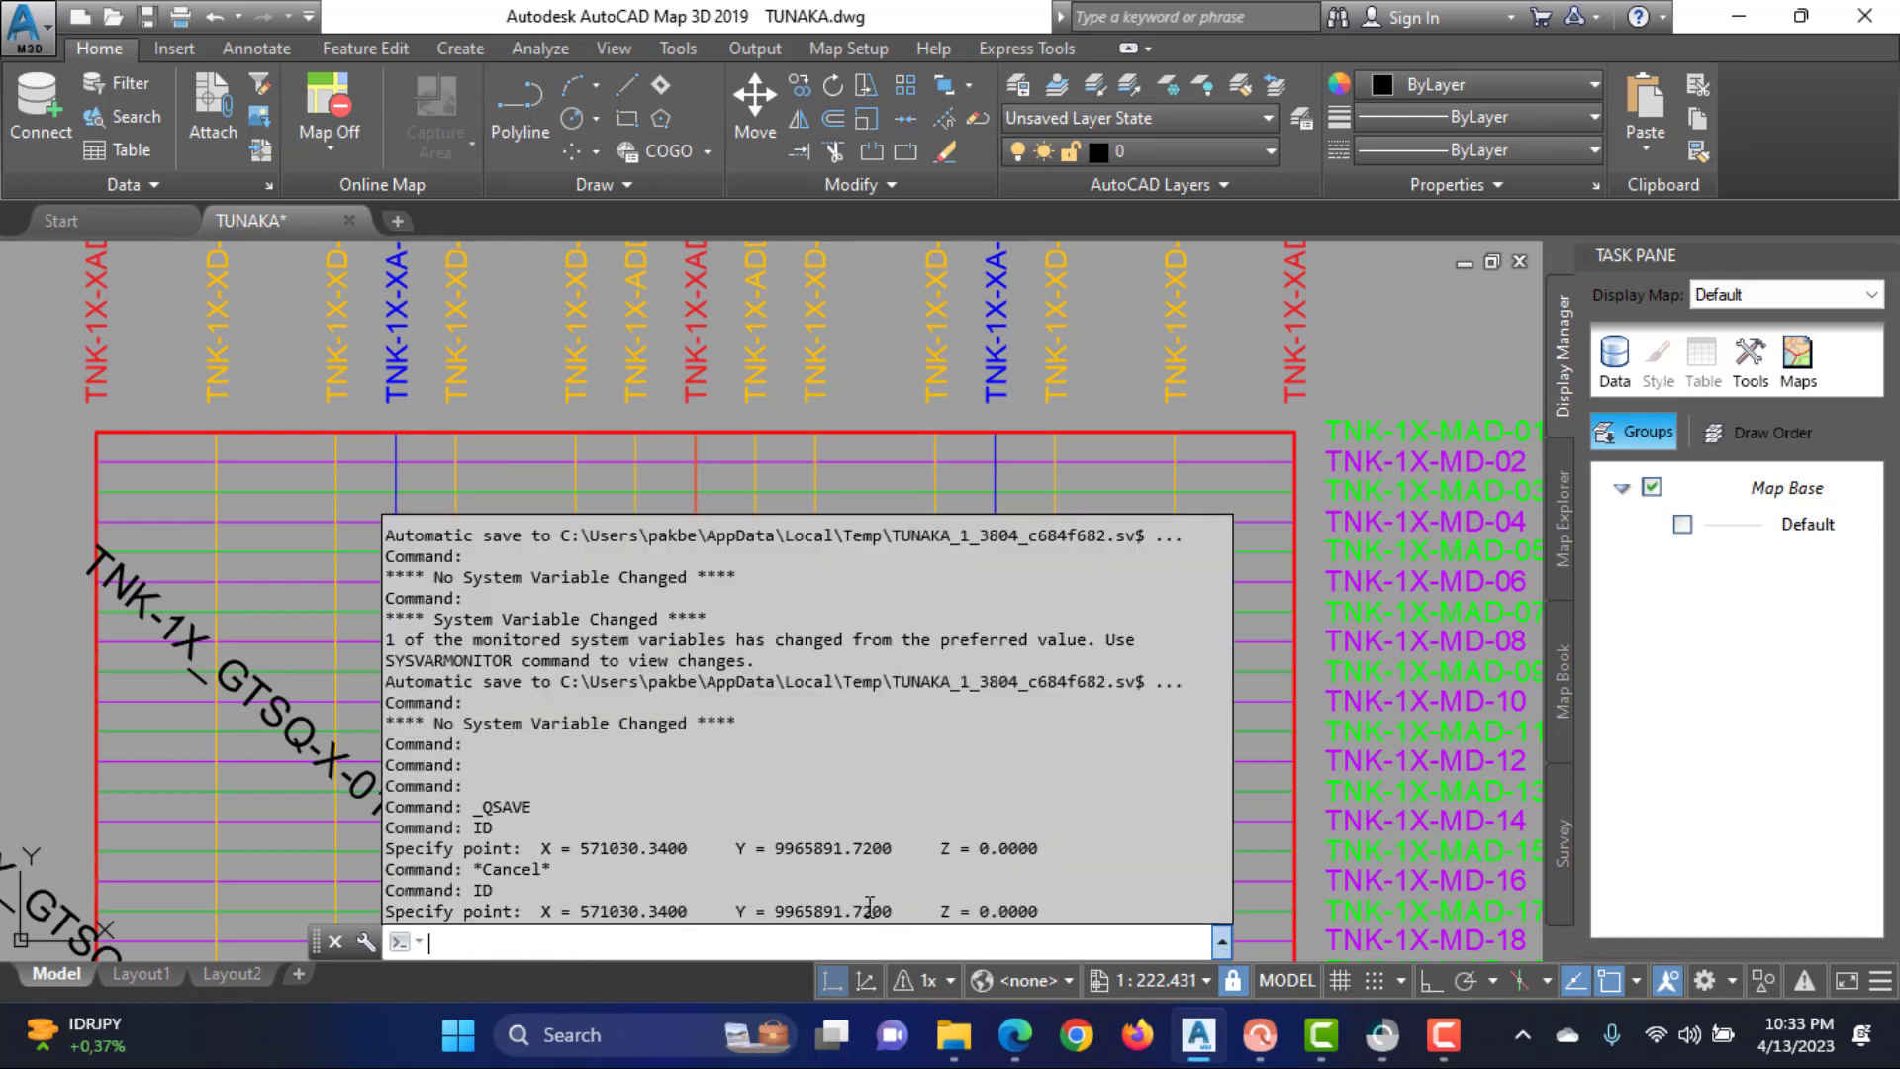
key(Return)
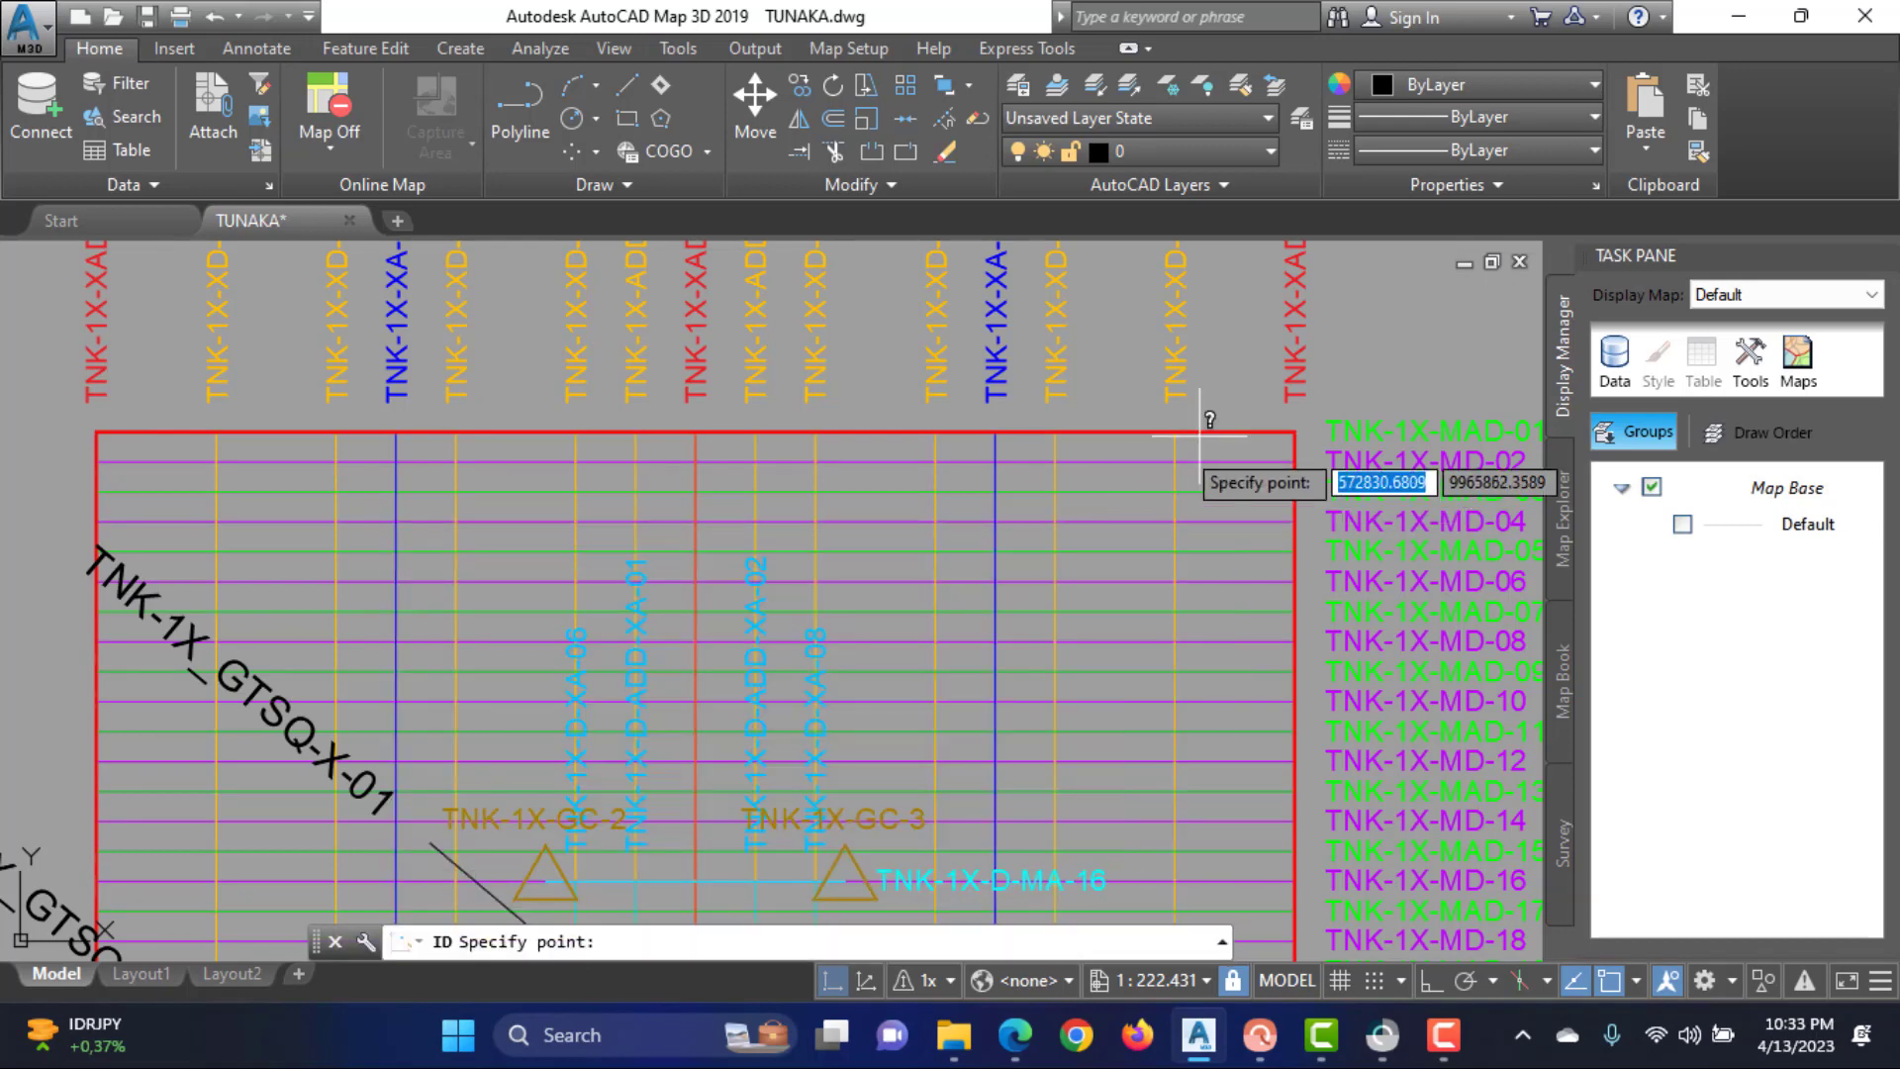
click(1295, 430)
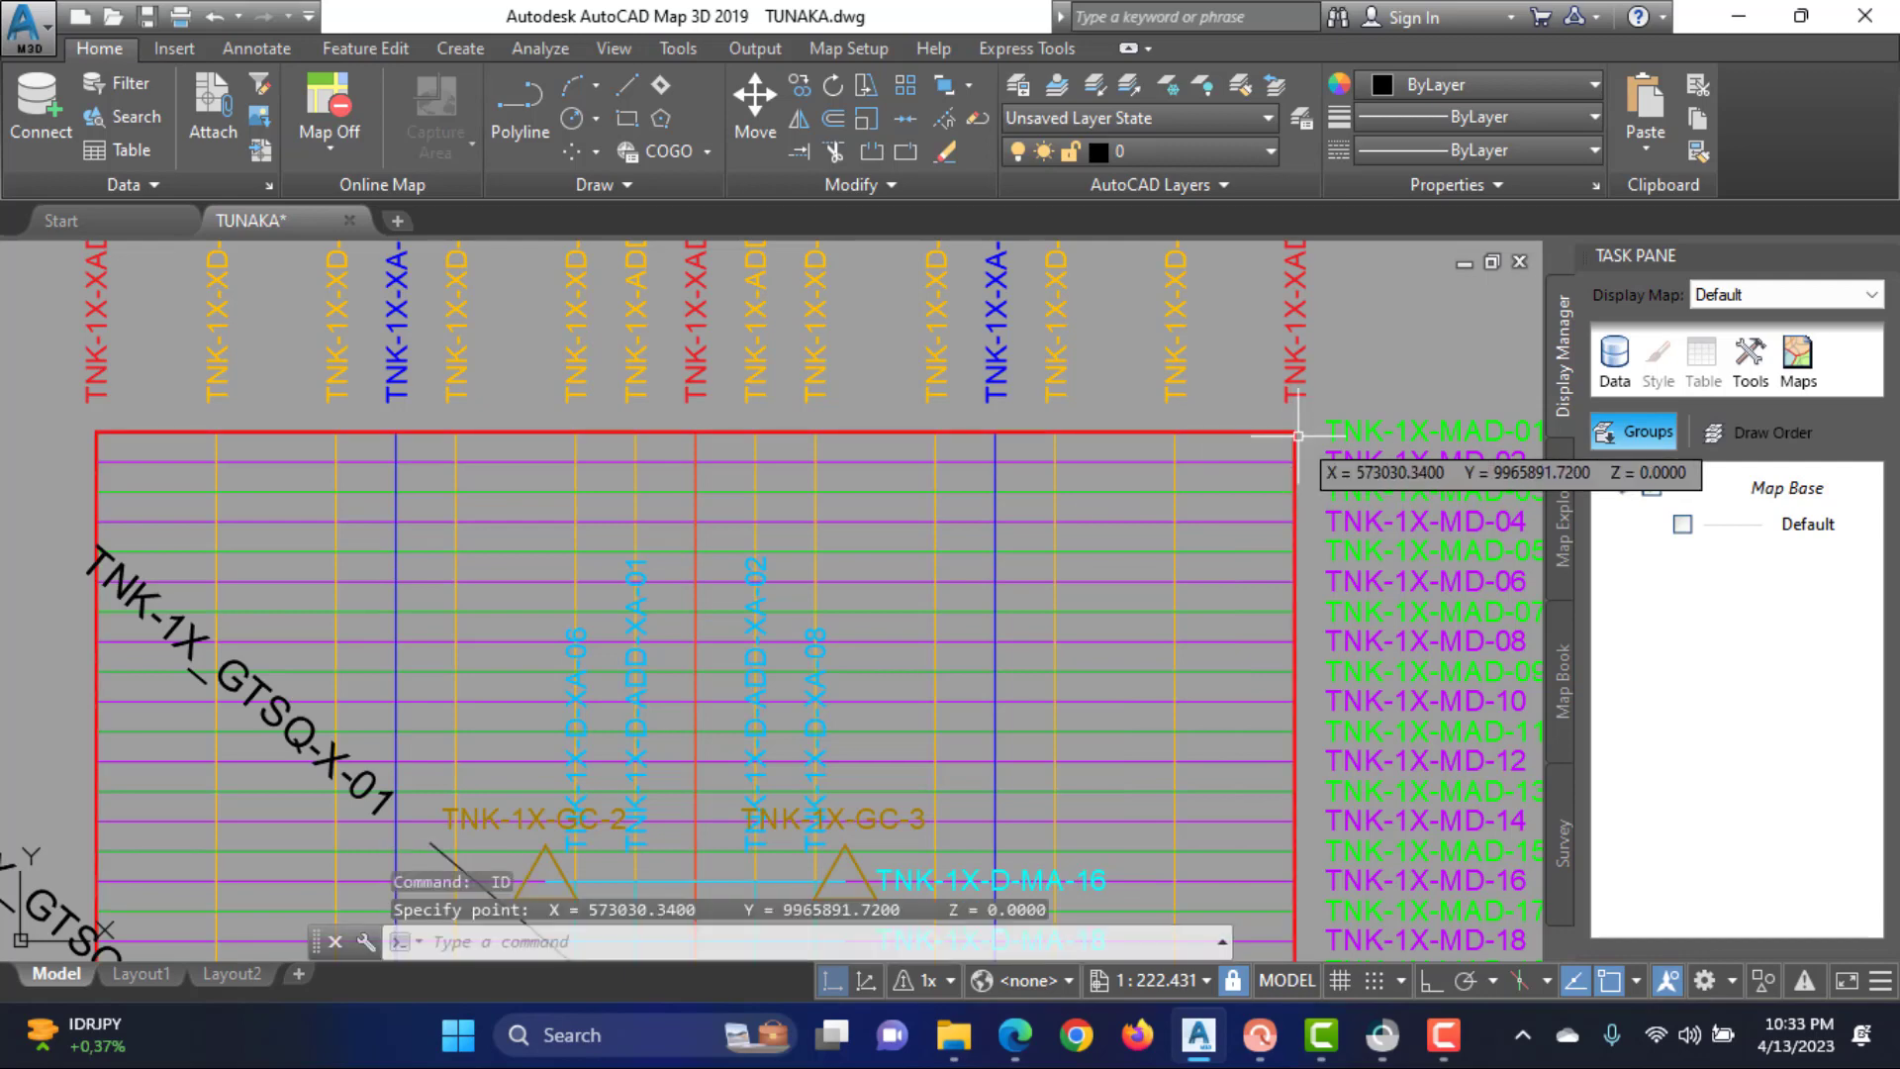
click(1223, 941)
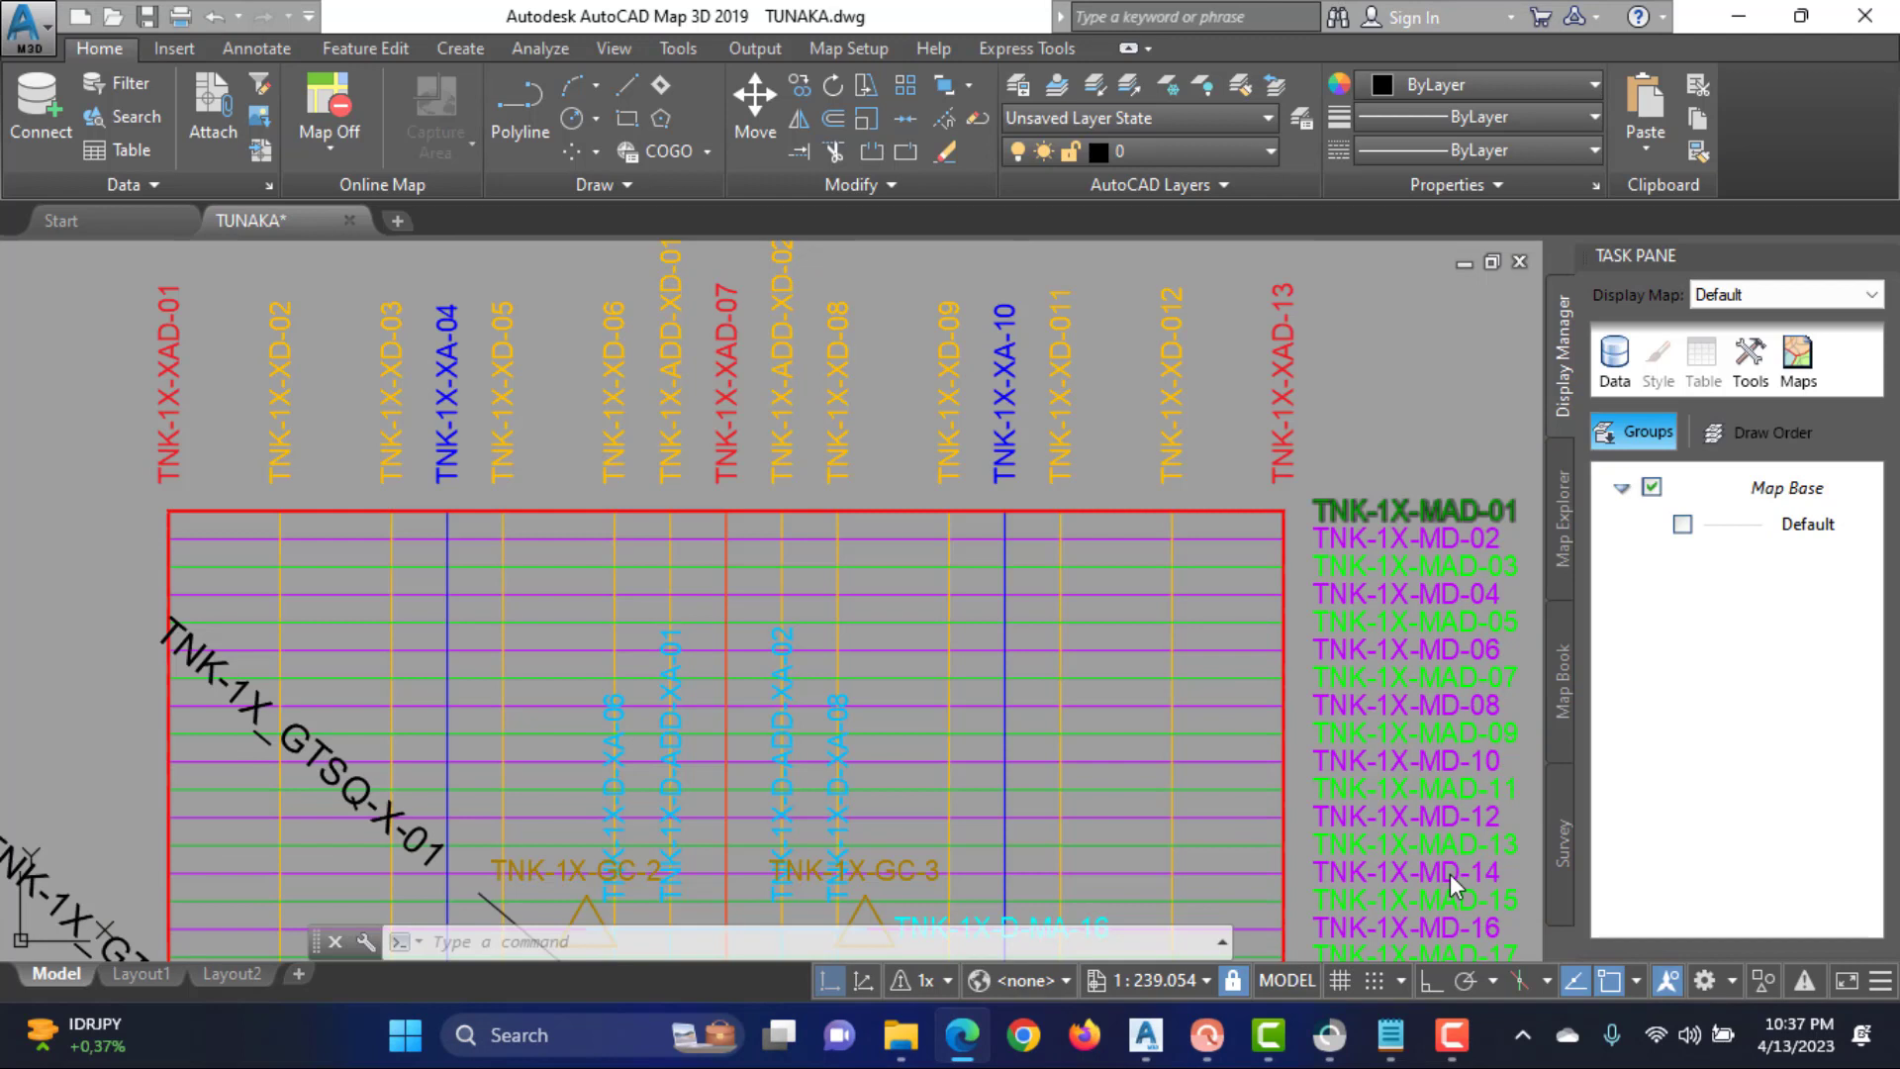
click(428, 507)
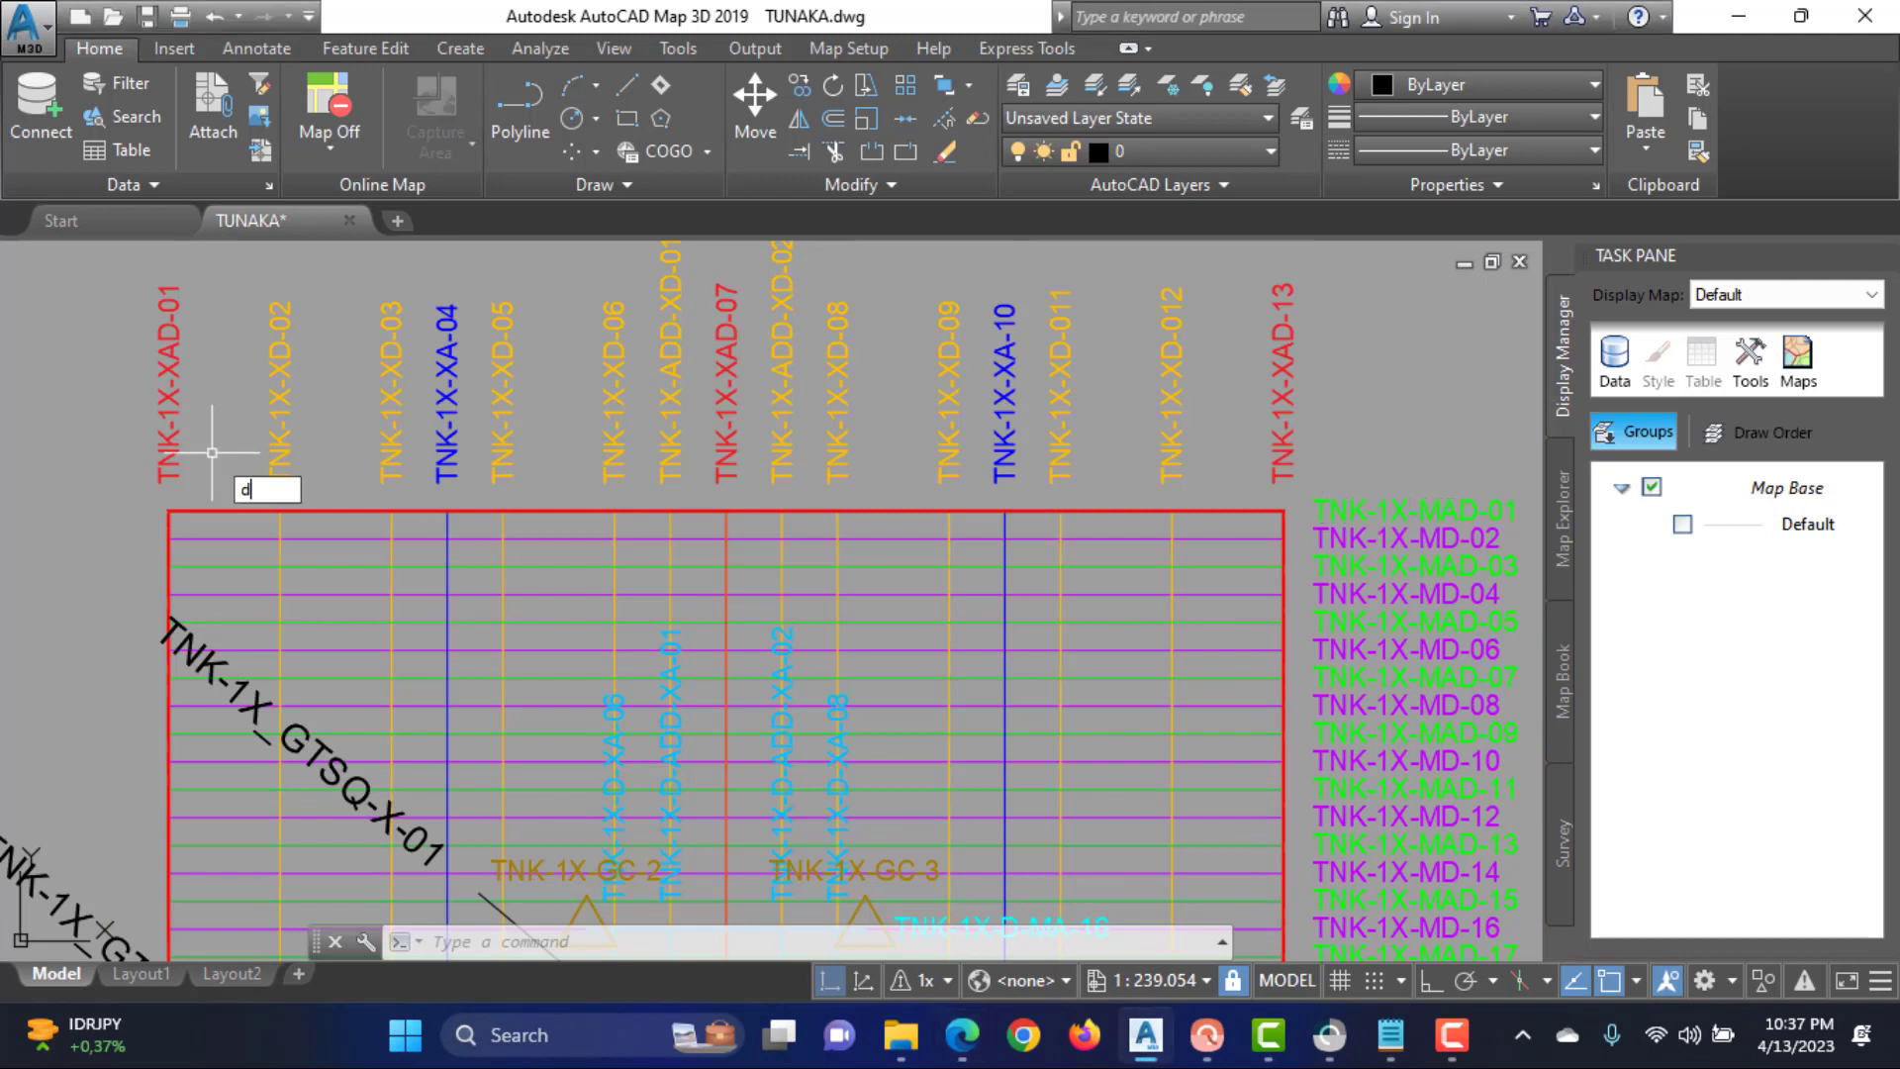
Measure the spacing between two adjacent grid lines with DIST, getting 100.0000
text(DIST)
key(Return)
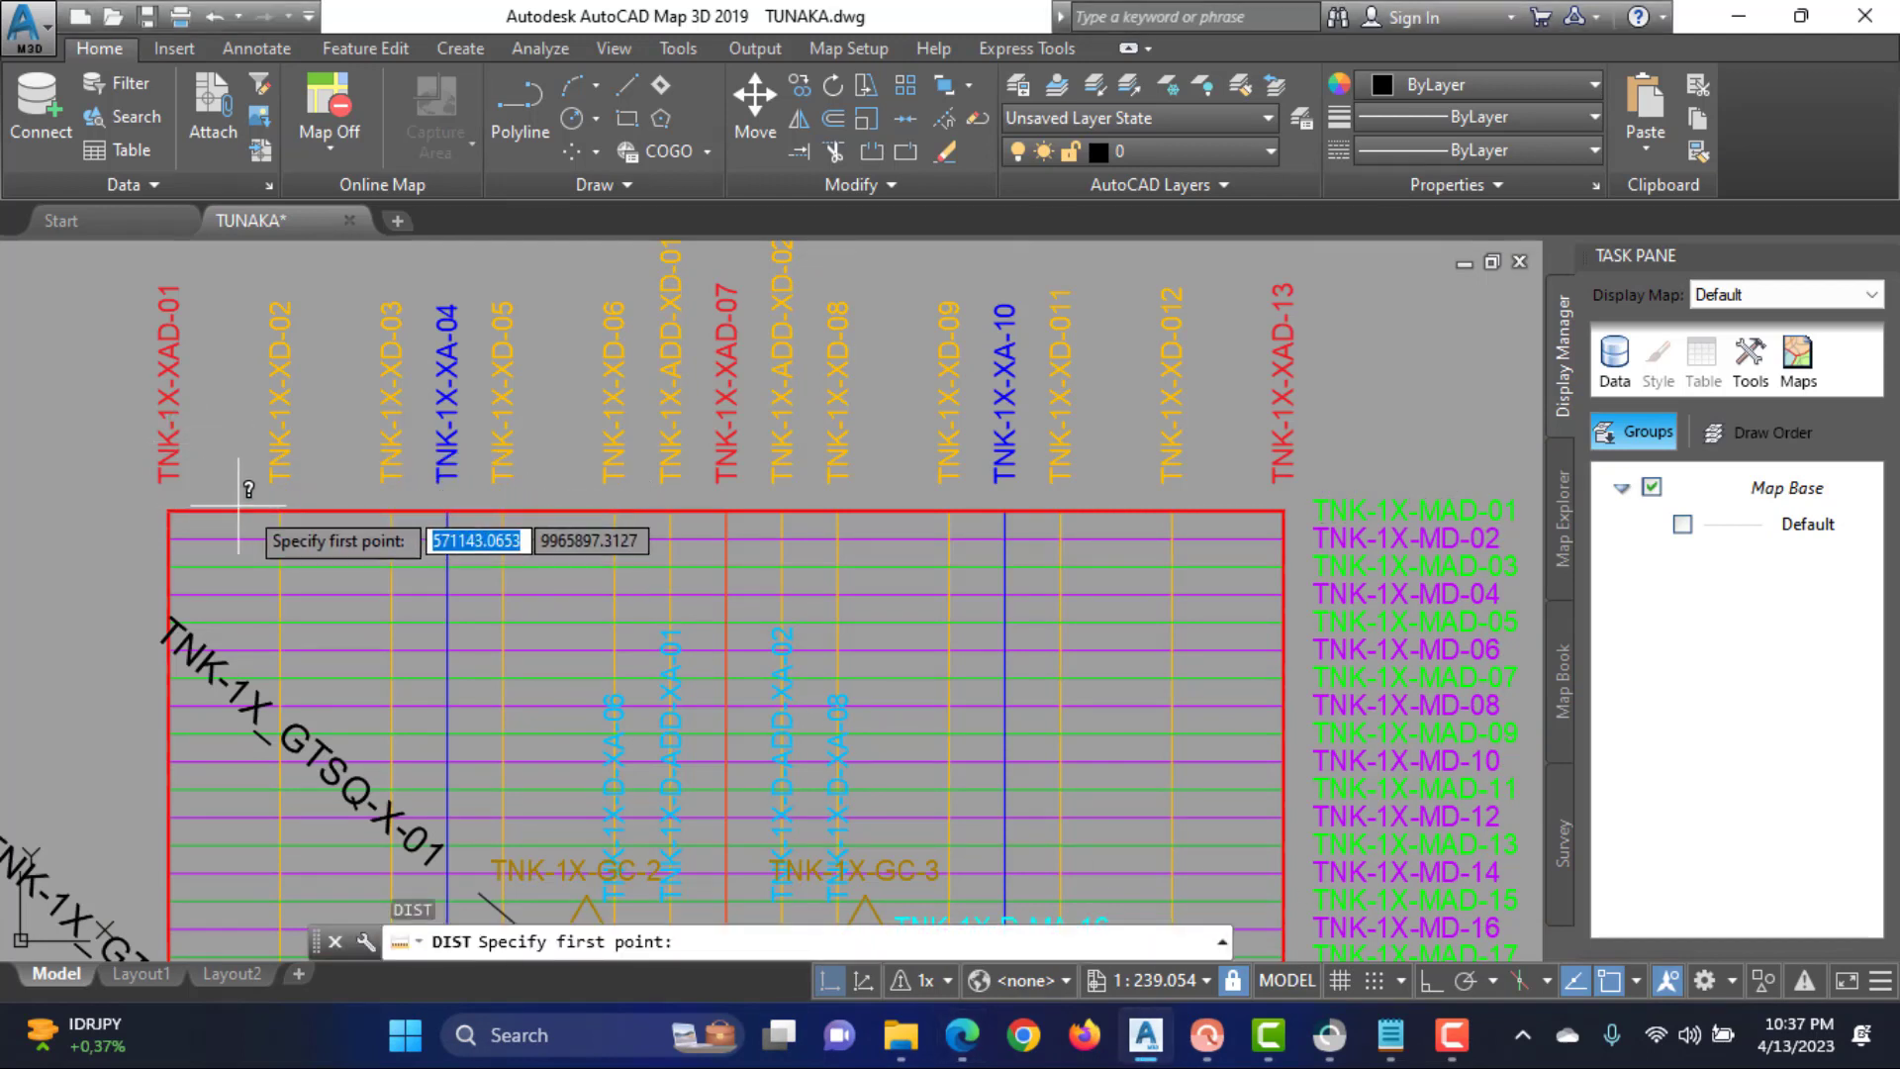
click(281, 511)
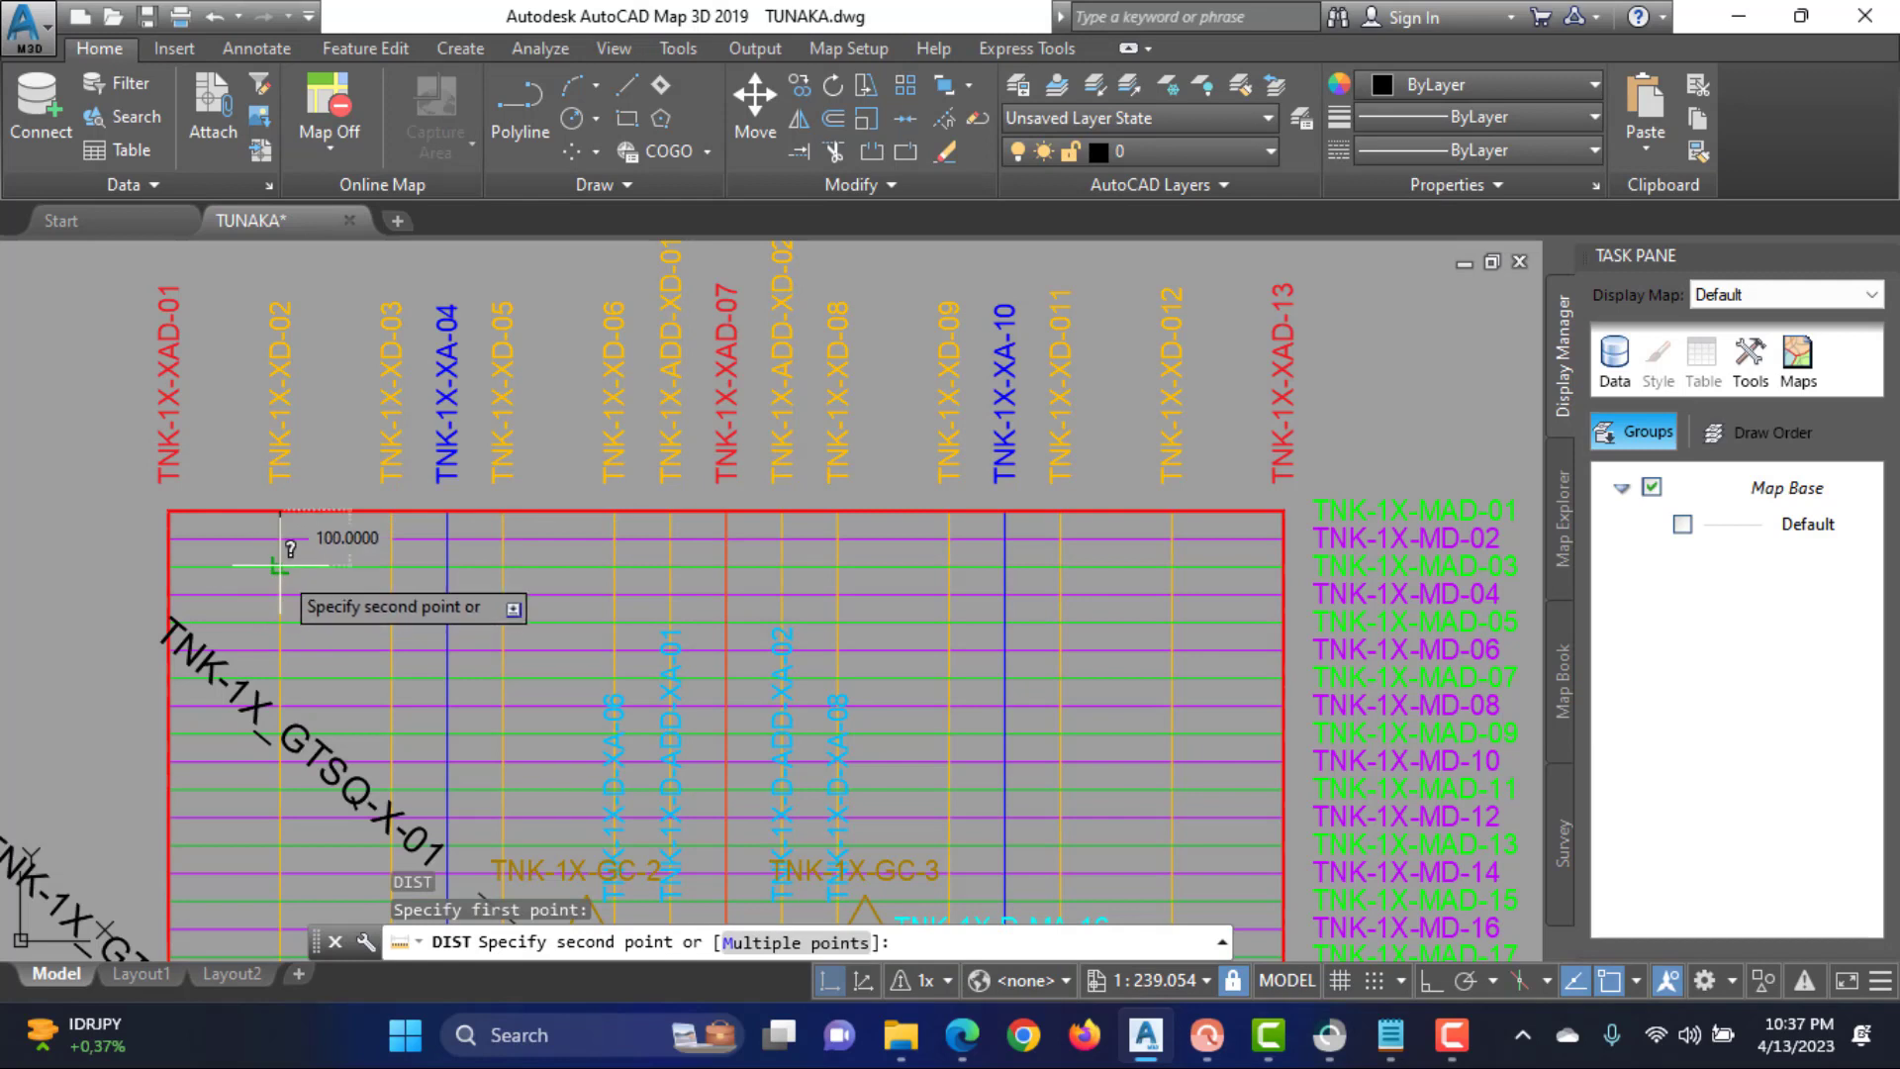
click(280, 564)
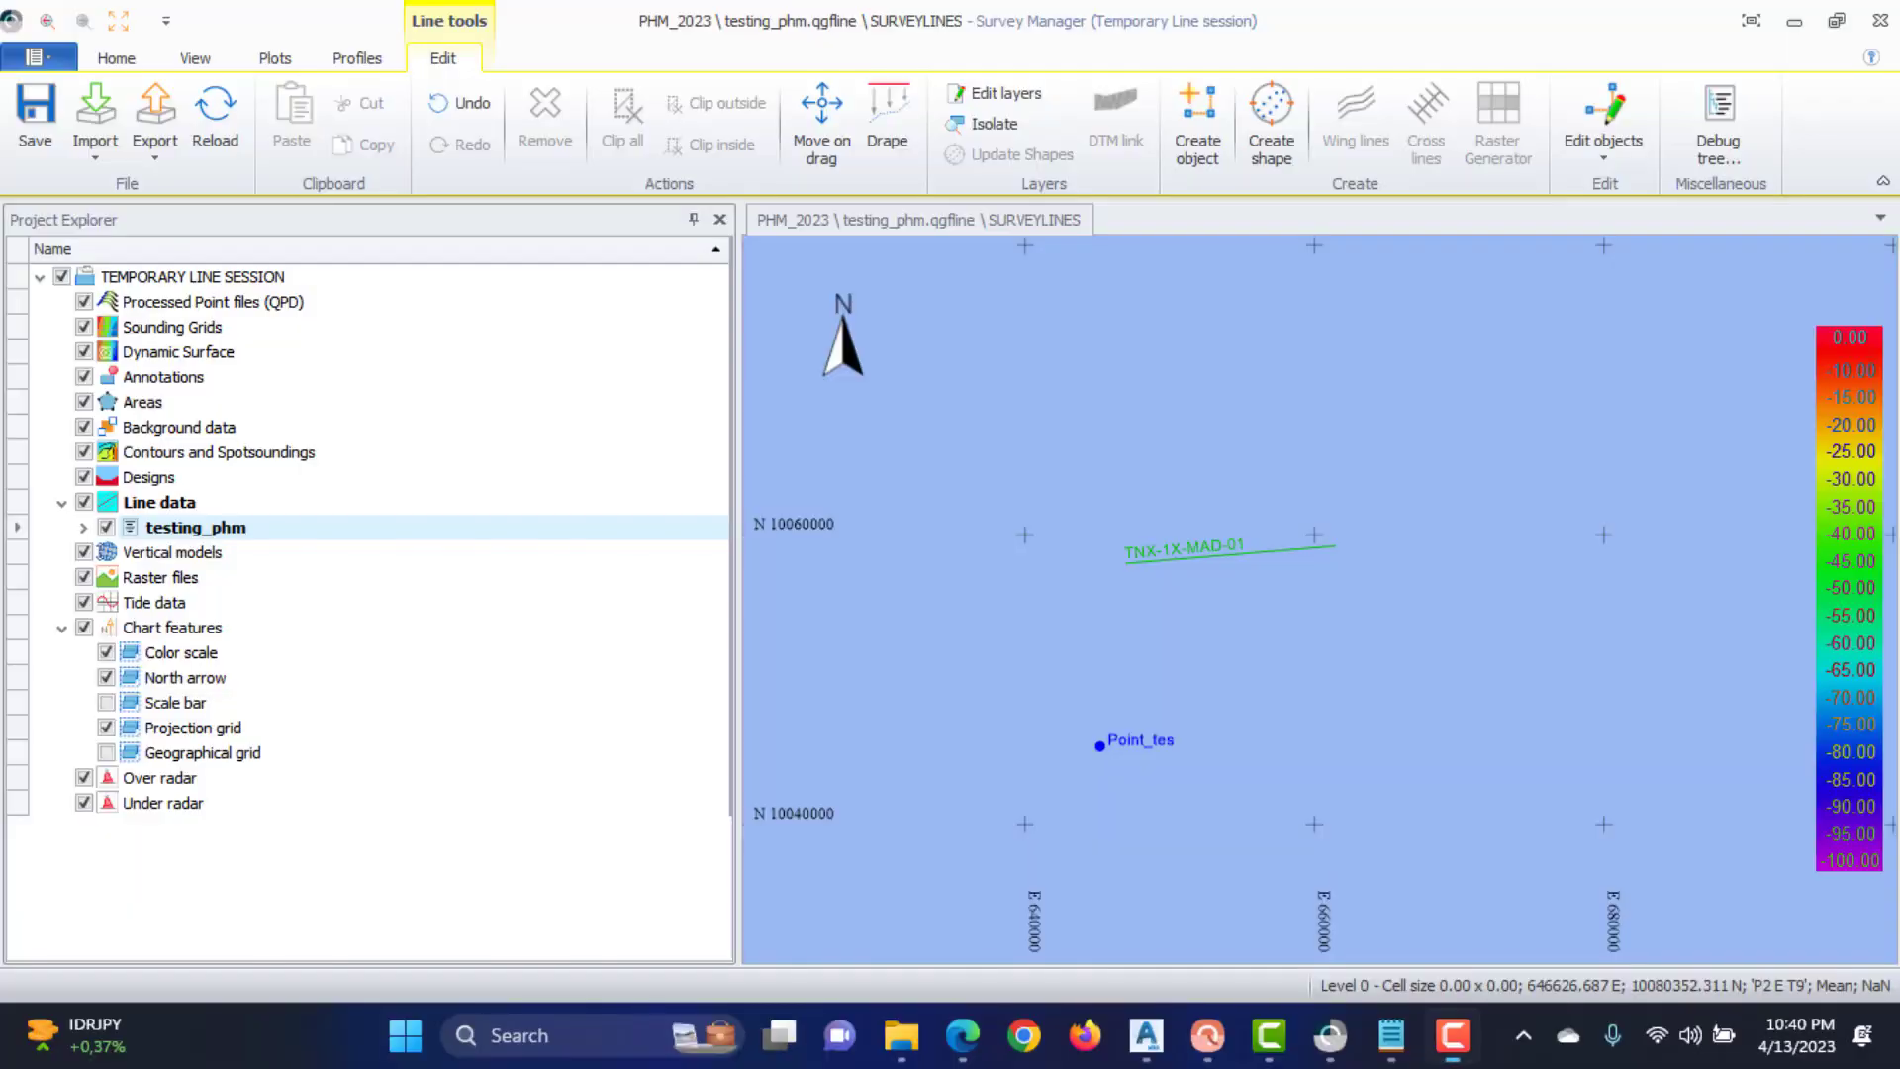
click(962, 1035)
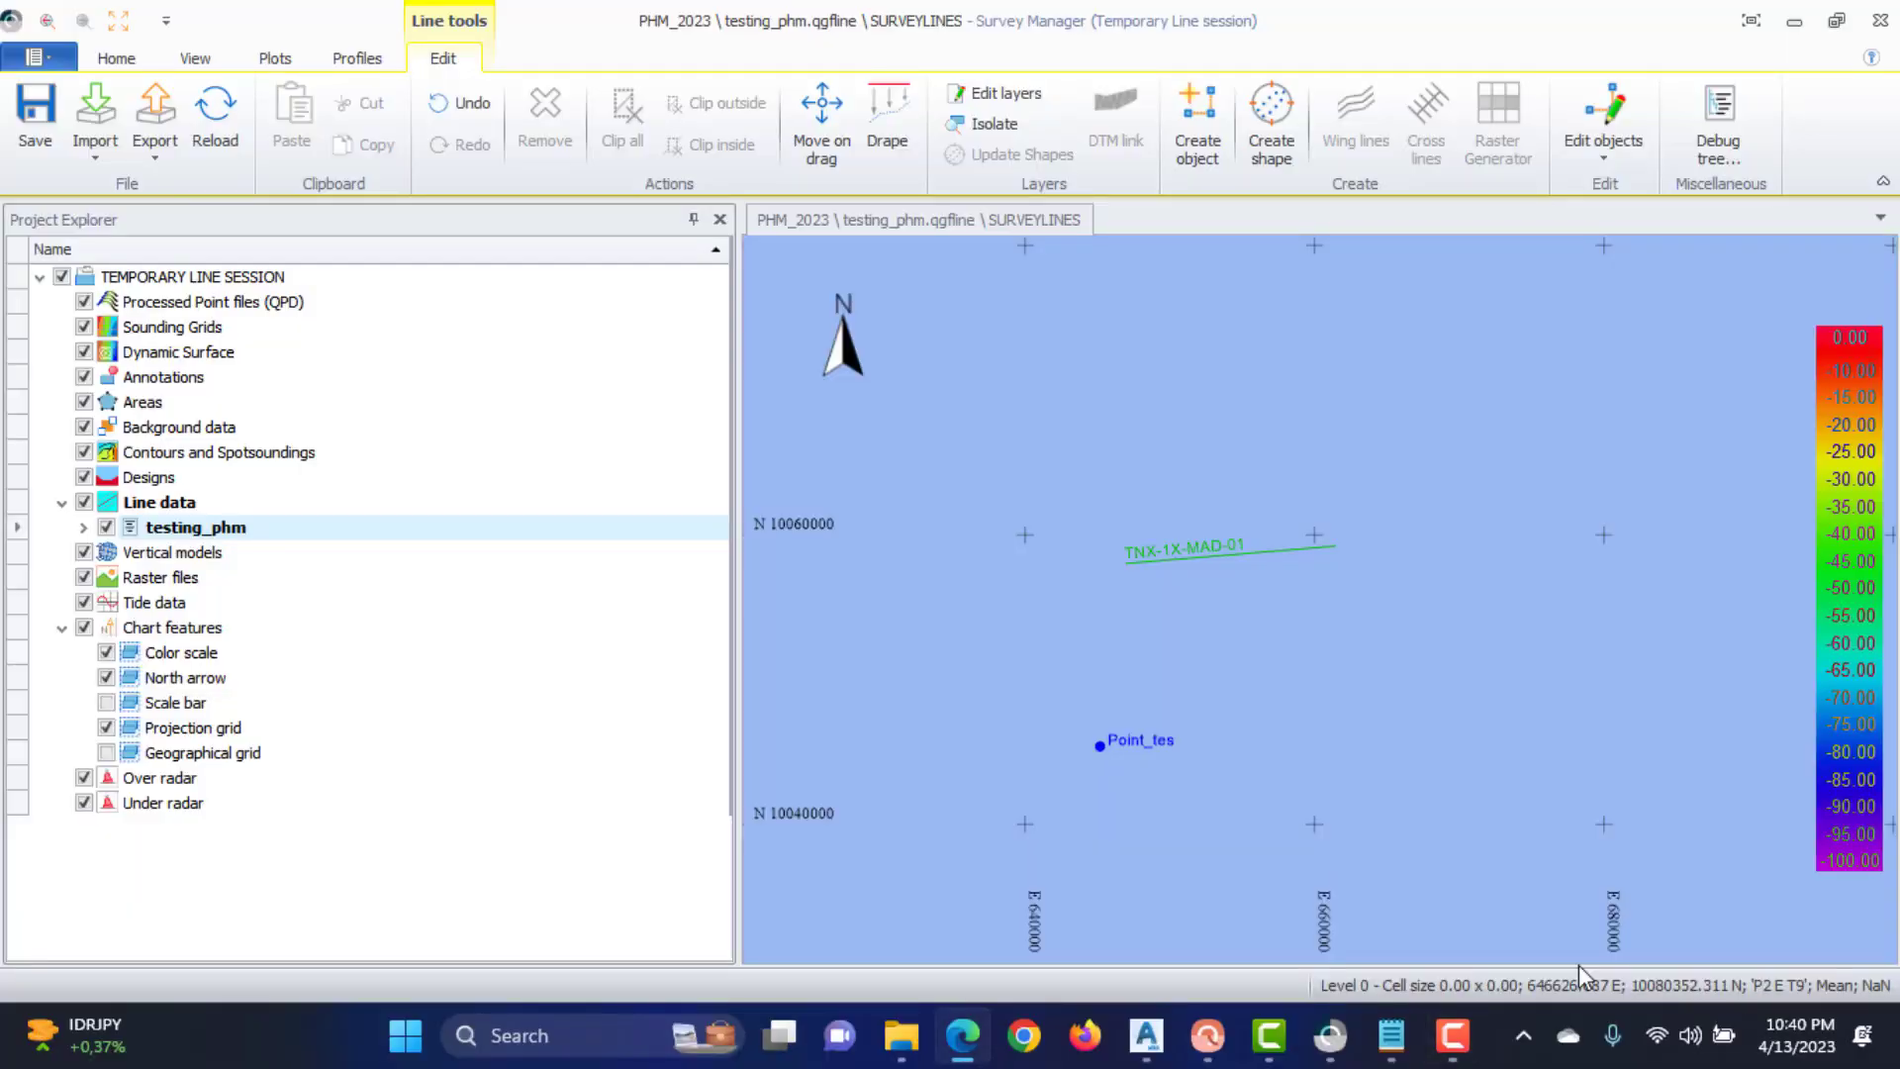
Set TNX-1X-MAD-01's start point to 571030.34 E, 9965891.72 N in Edit Lines
click(1196, 559)
right_click(1195, 556)
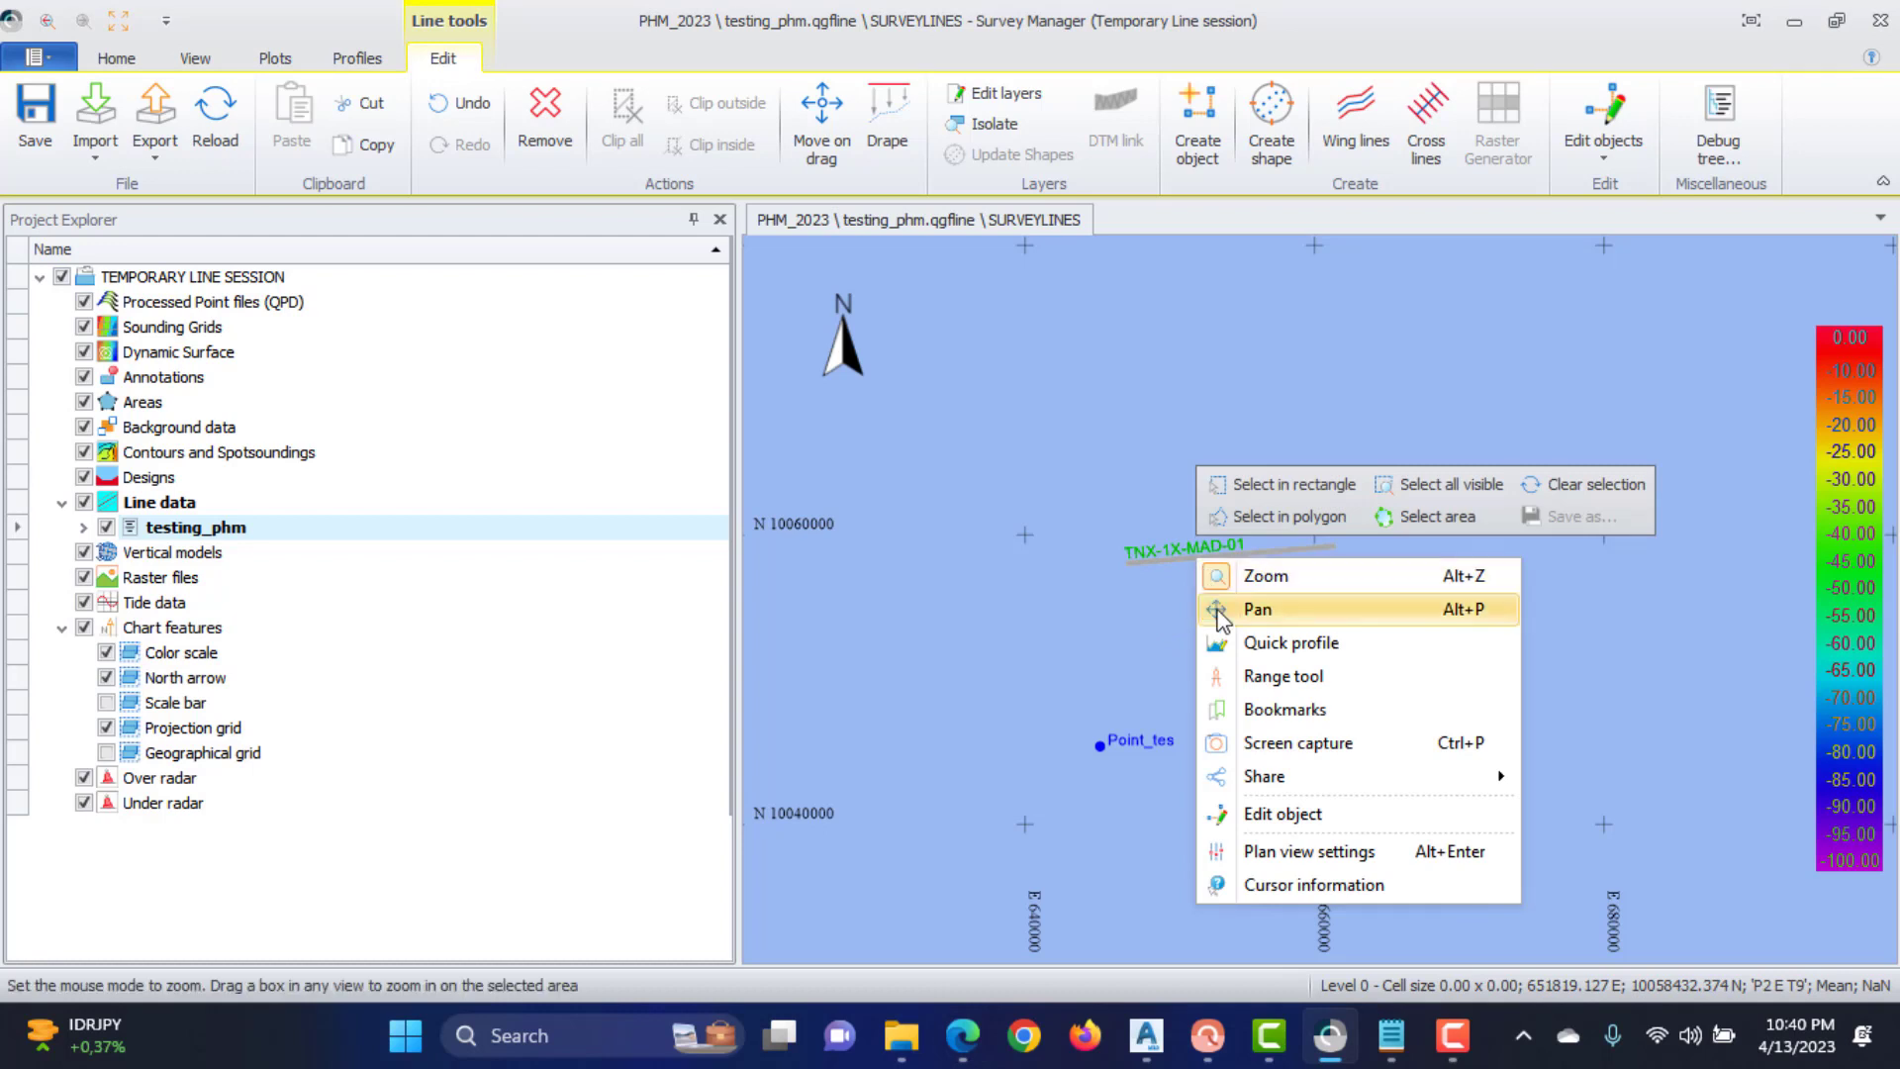
click(1253, 815)
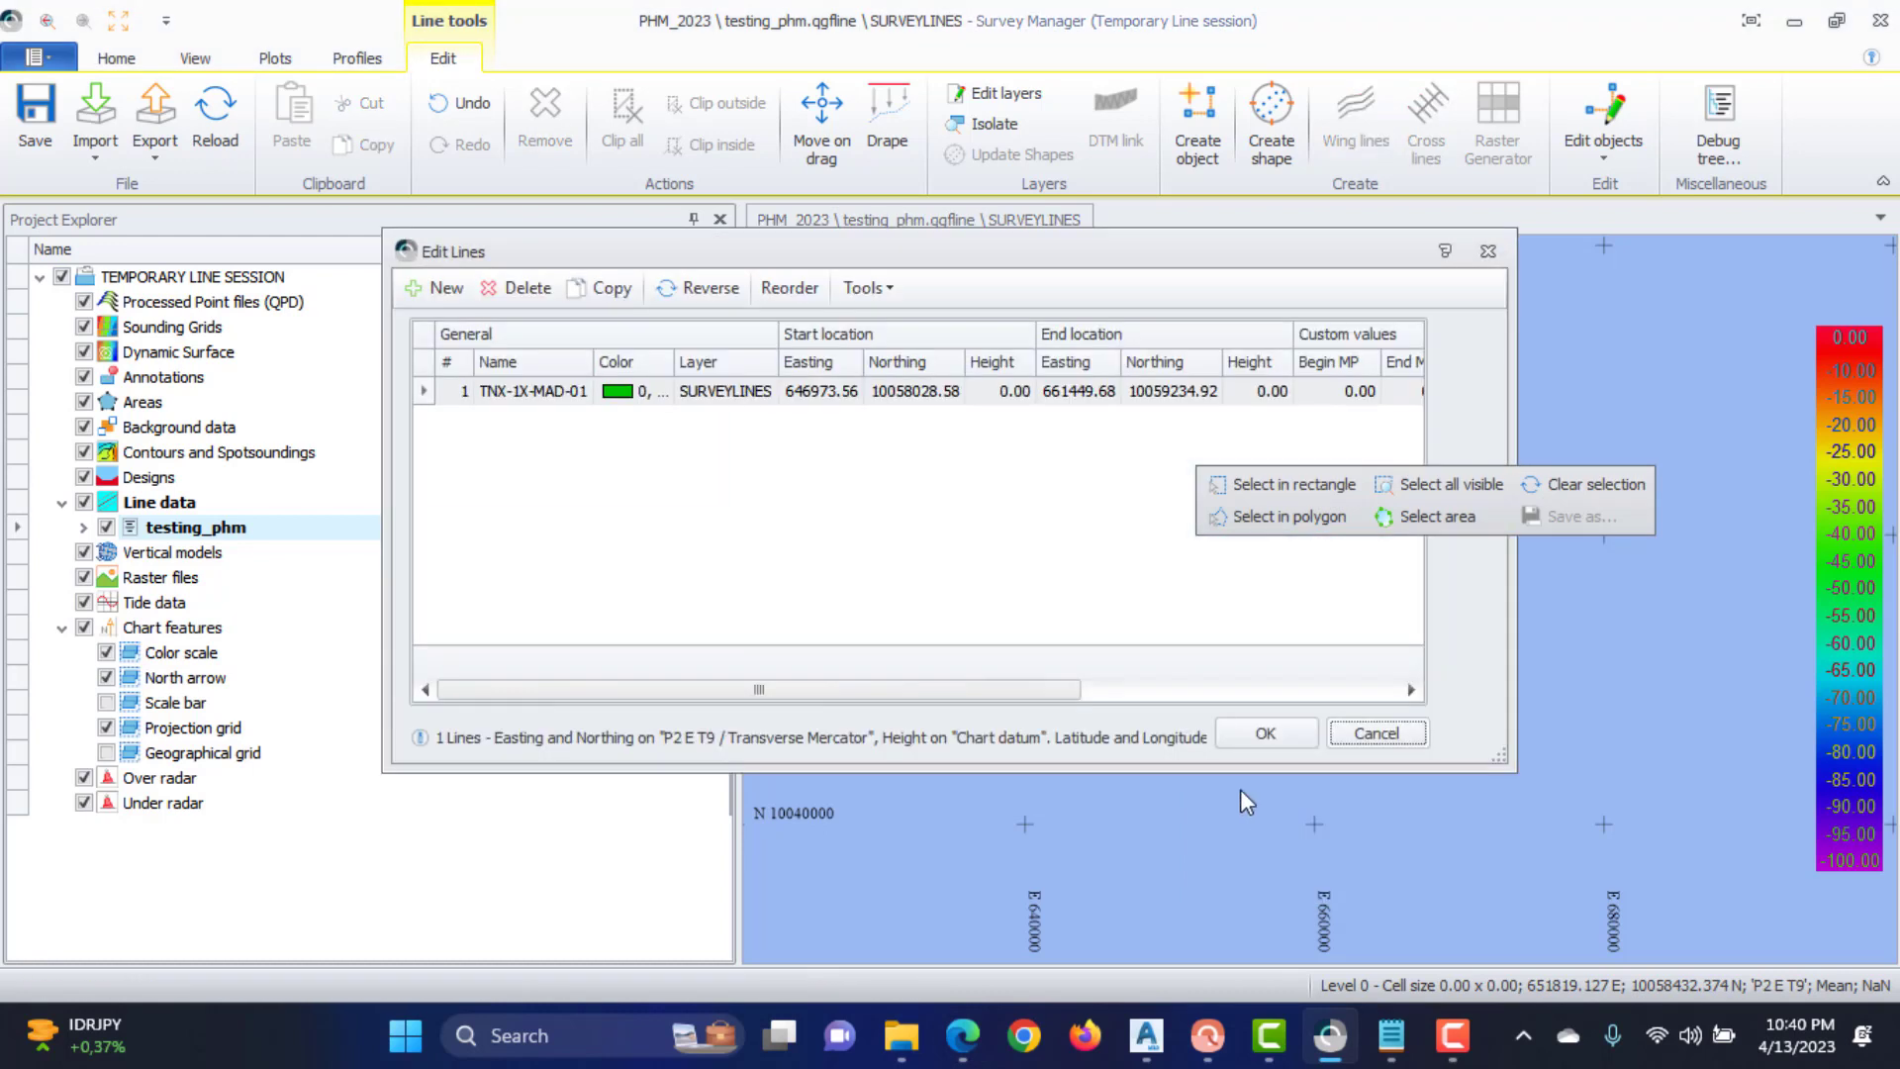
click(811, 396)
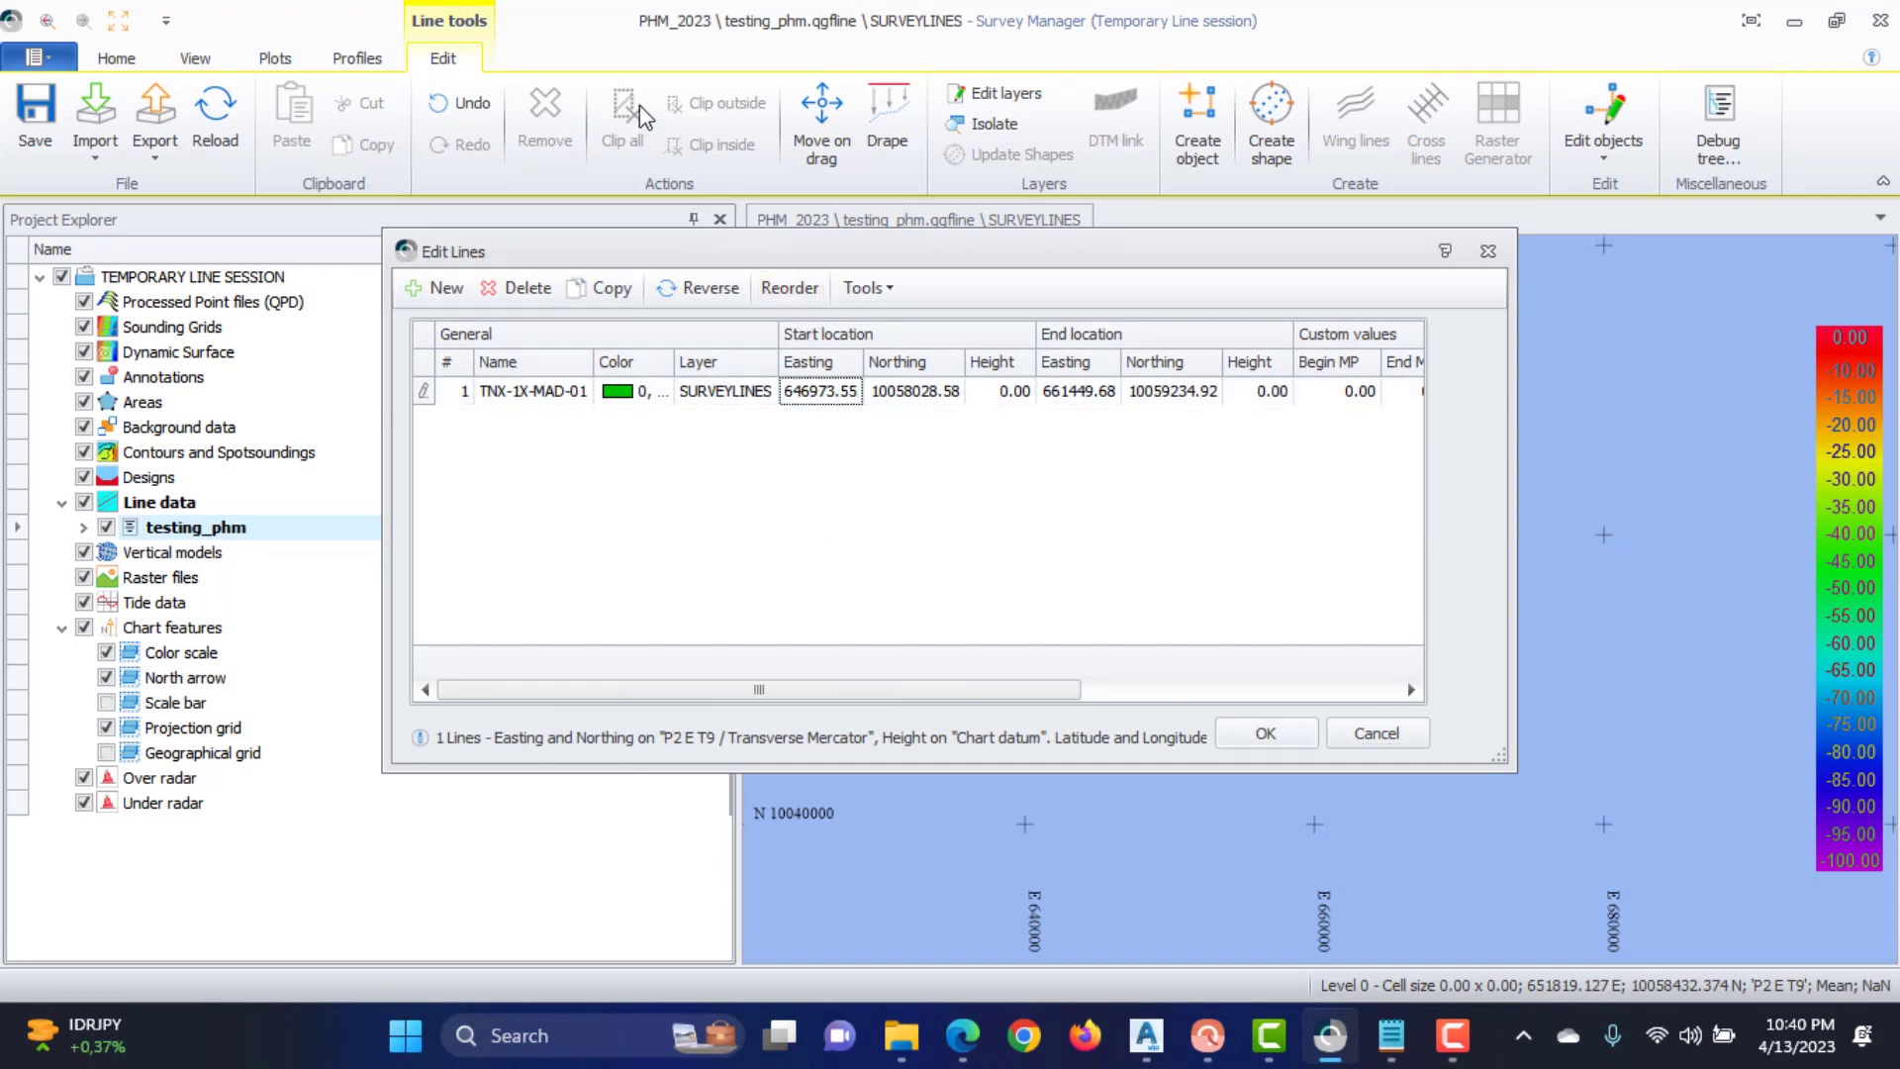
key(alt+Tab)
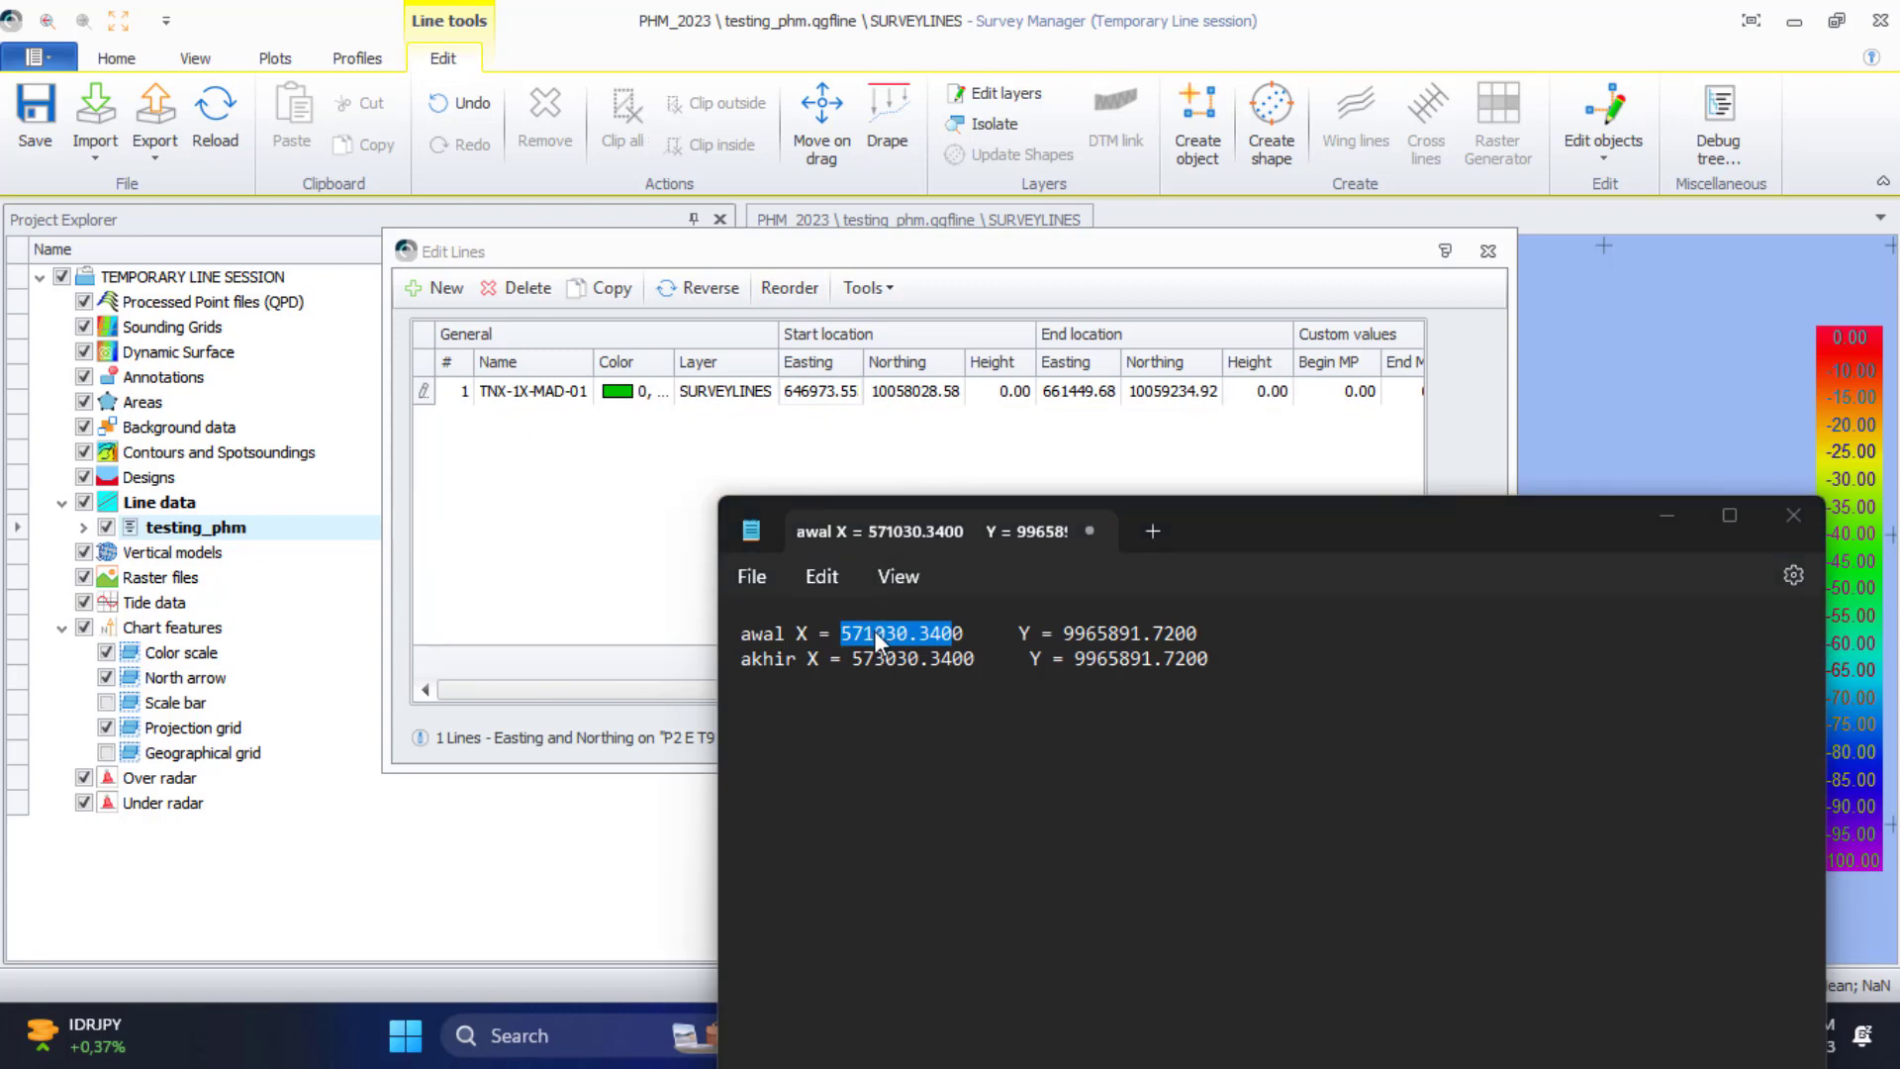
click(840, 633)
drag(840, 634, 947, 633)
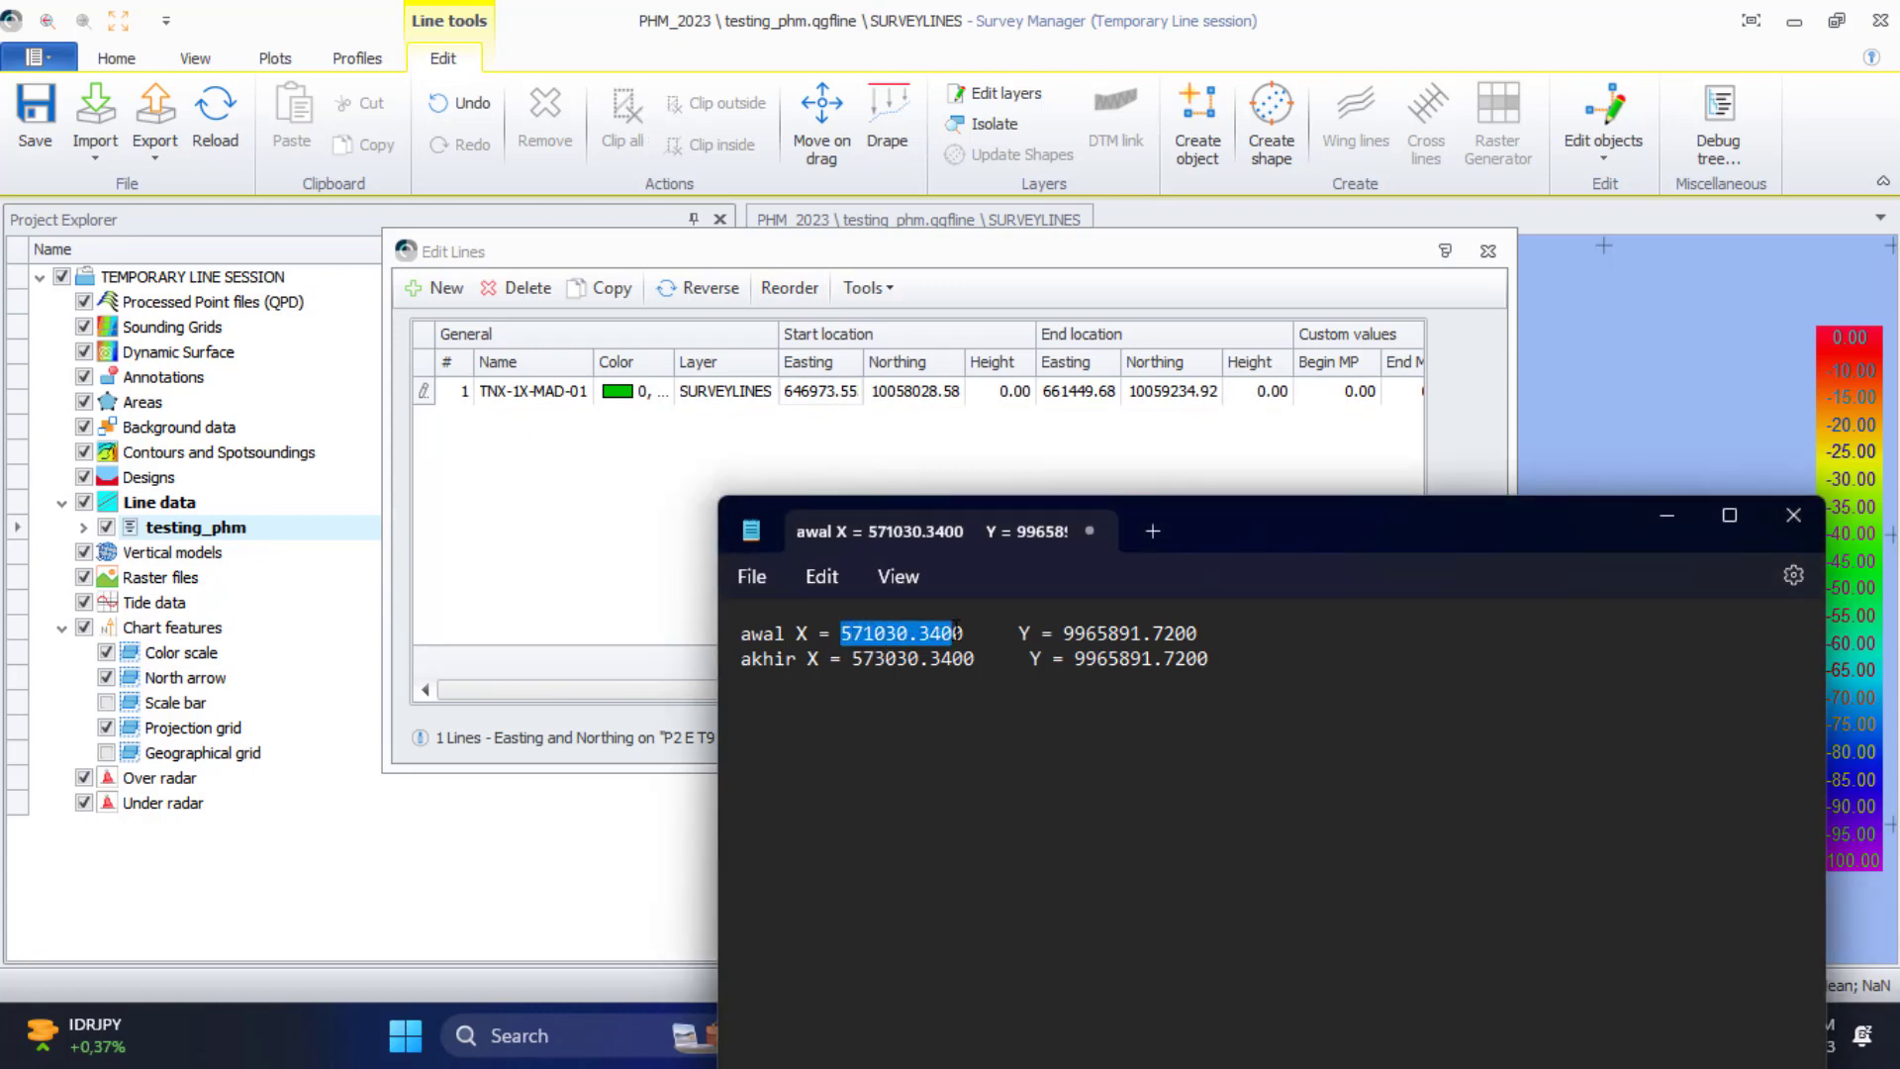
click(831, 406)
text(571030.340)
key(alt+Tab)
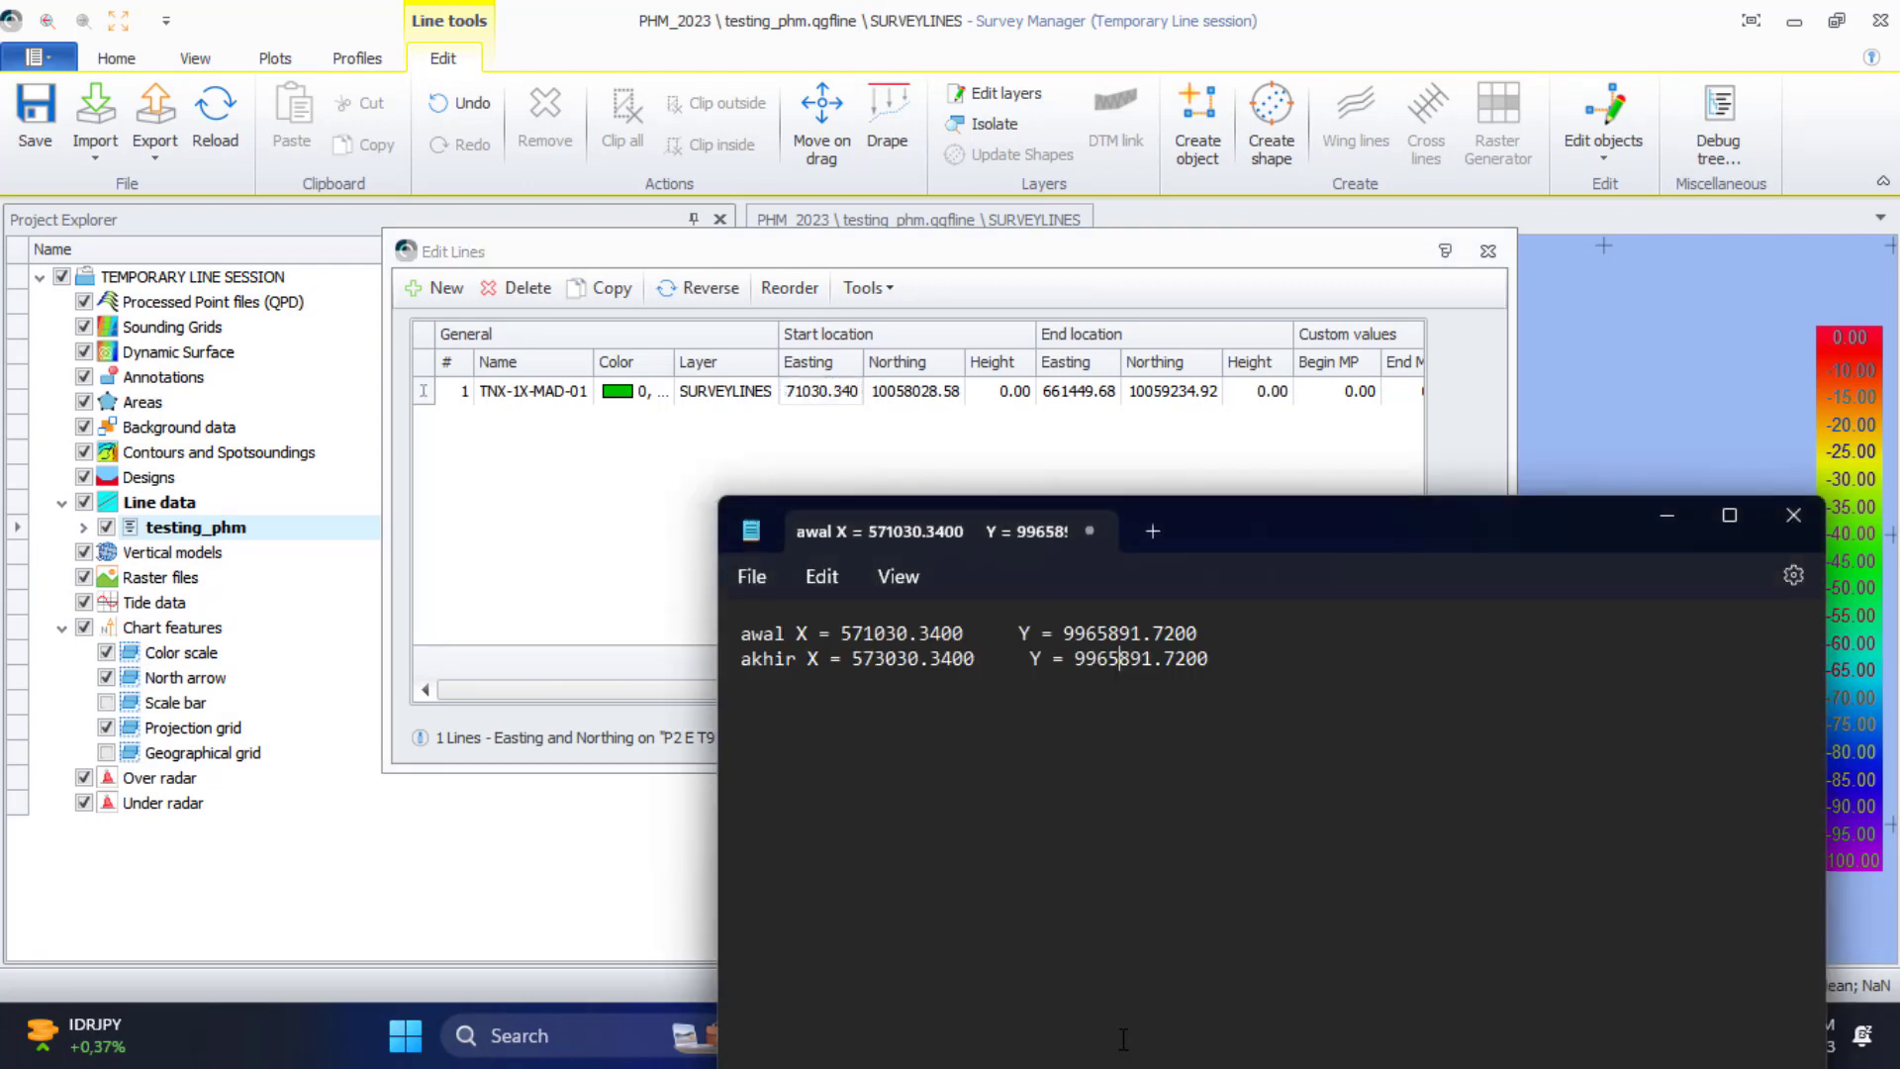
drag(1065, 634, 1177, 631)
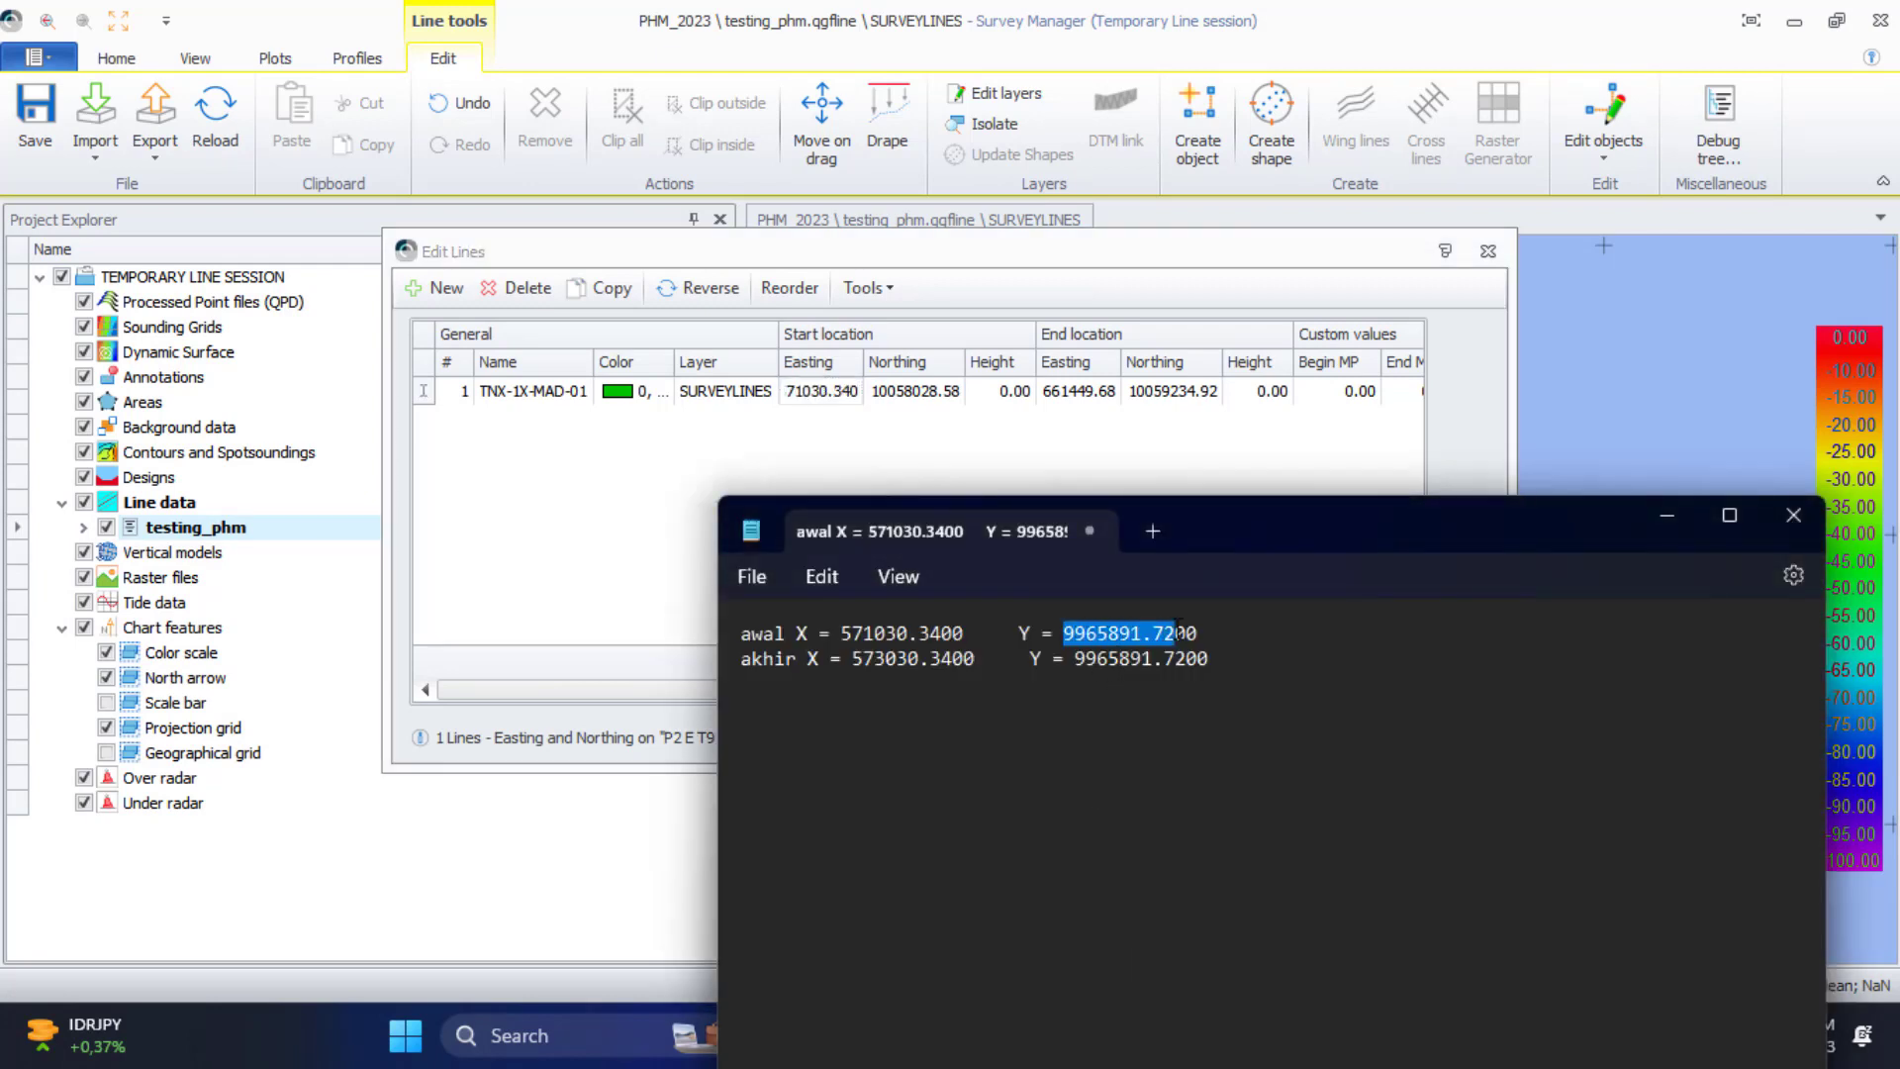
click(930, 391)
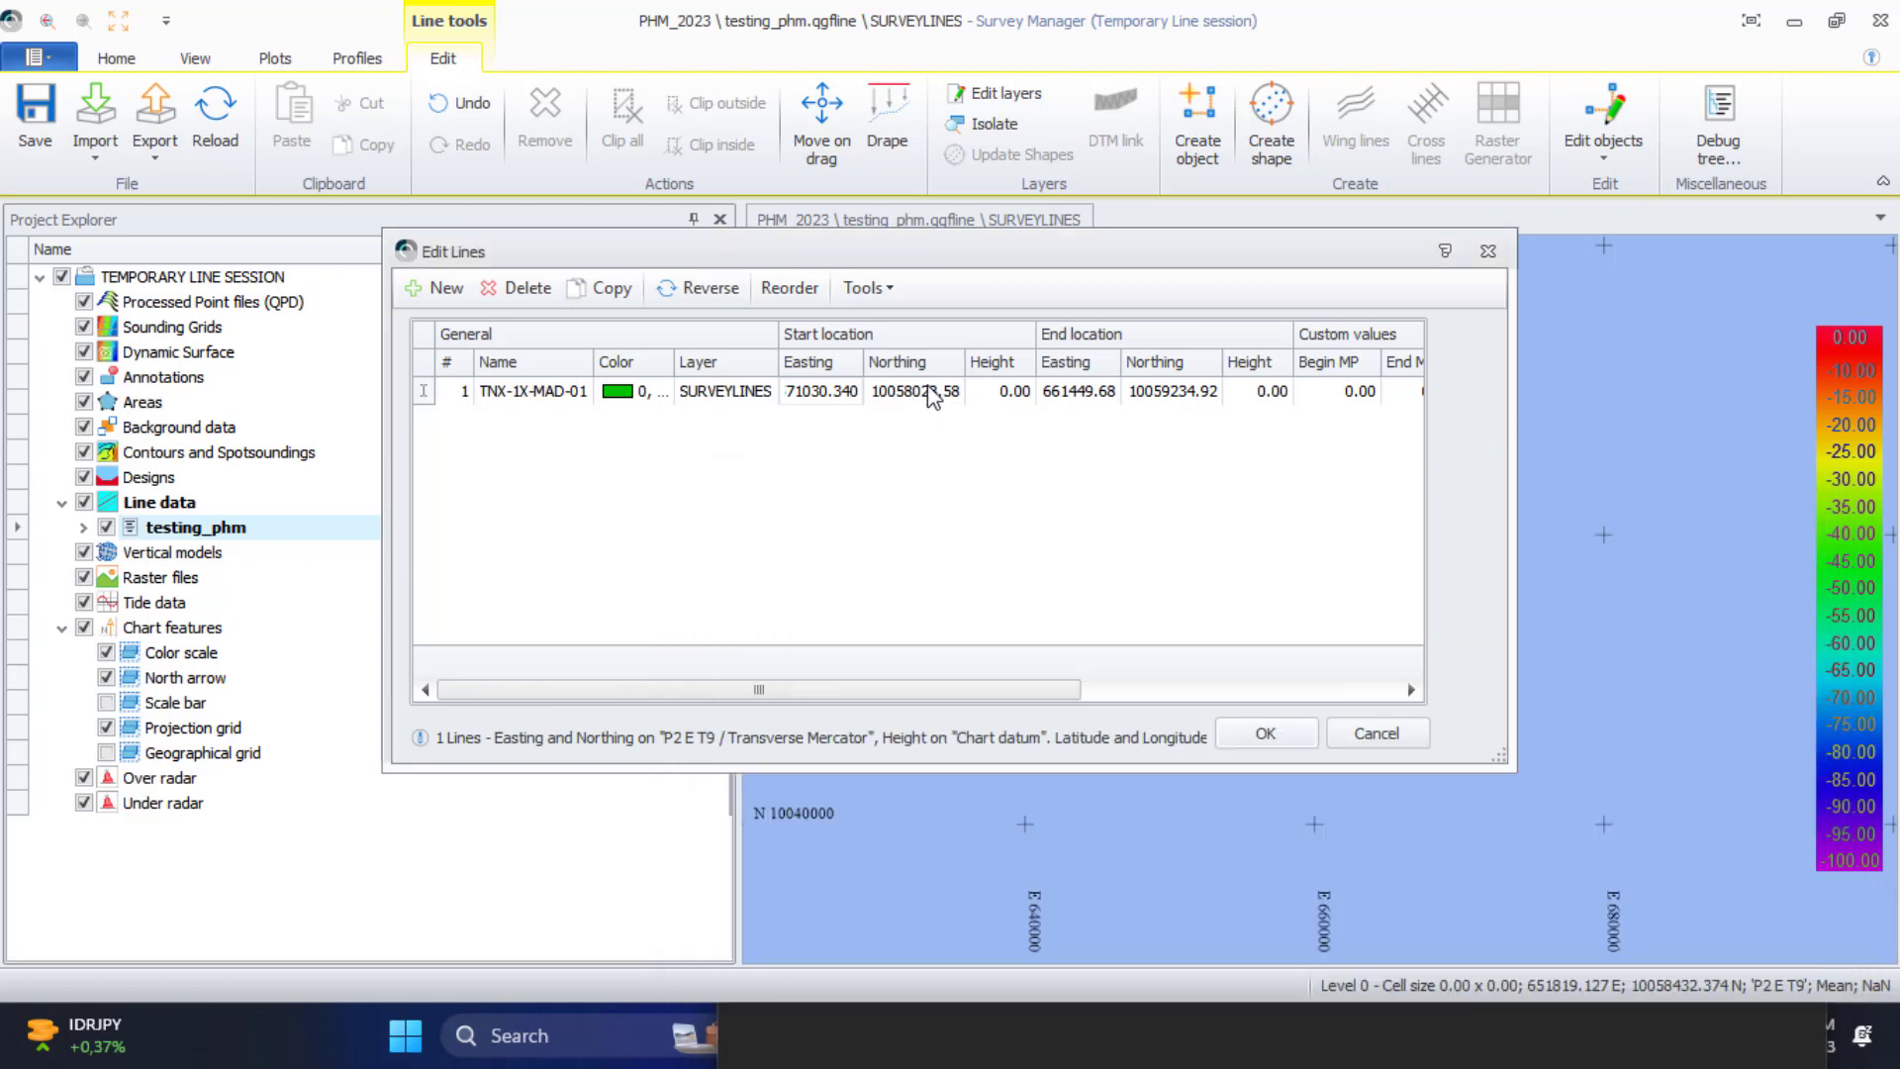
text(9965891.720)
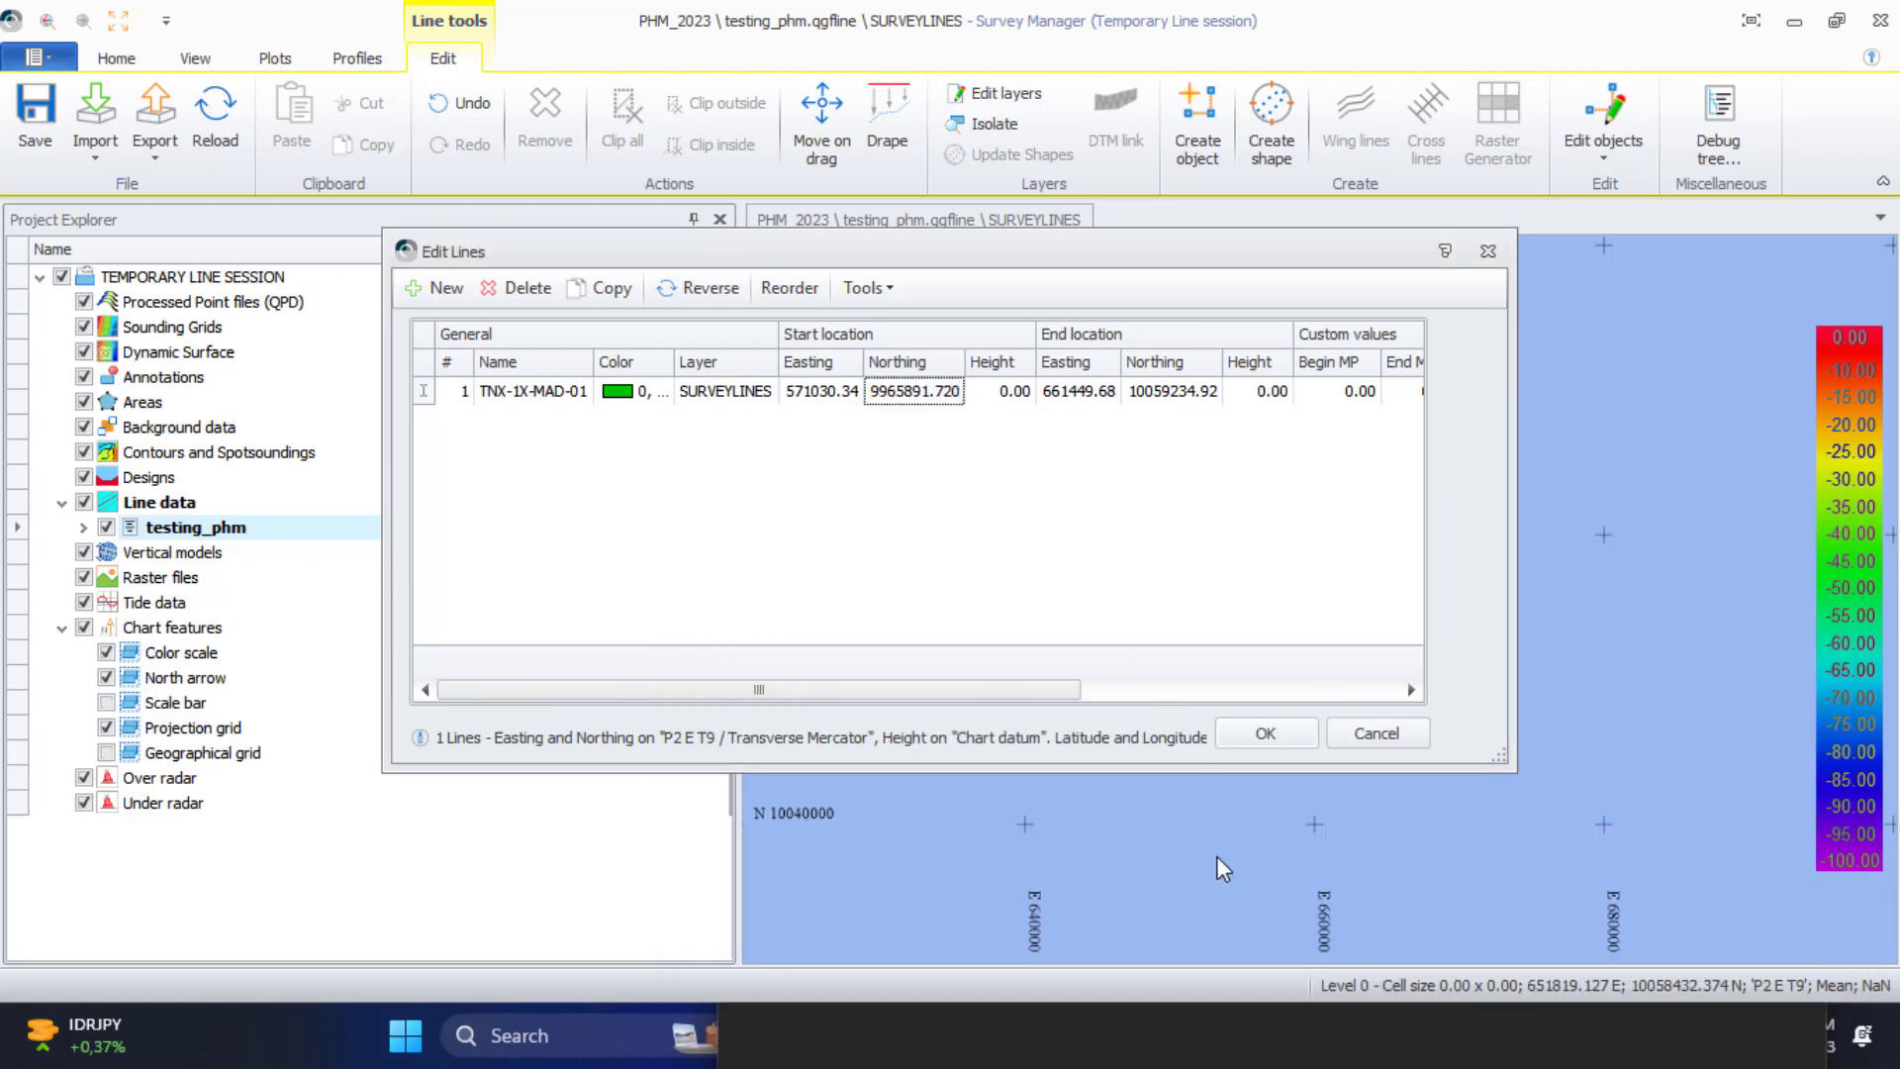
Set the line's end point to 573030.34 E, 9965891.72 N and apply the edit
click(1188, 1043)
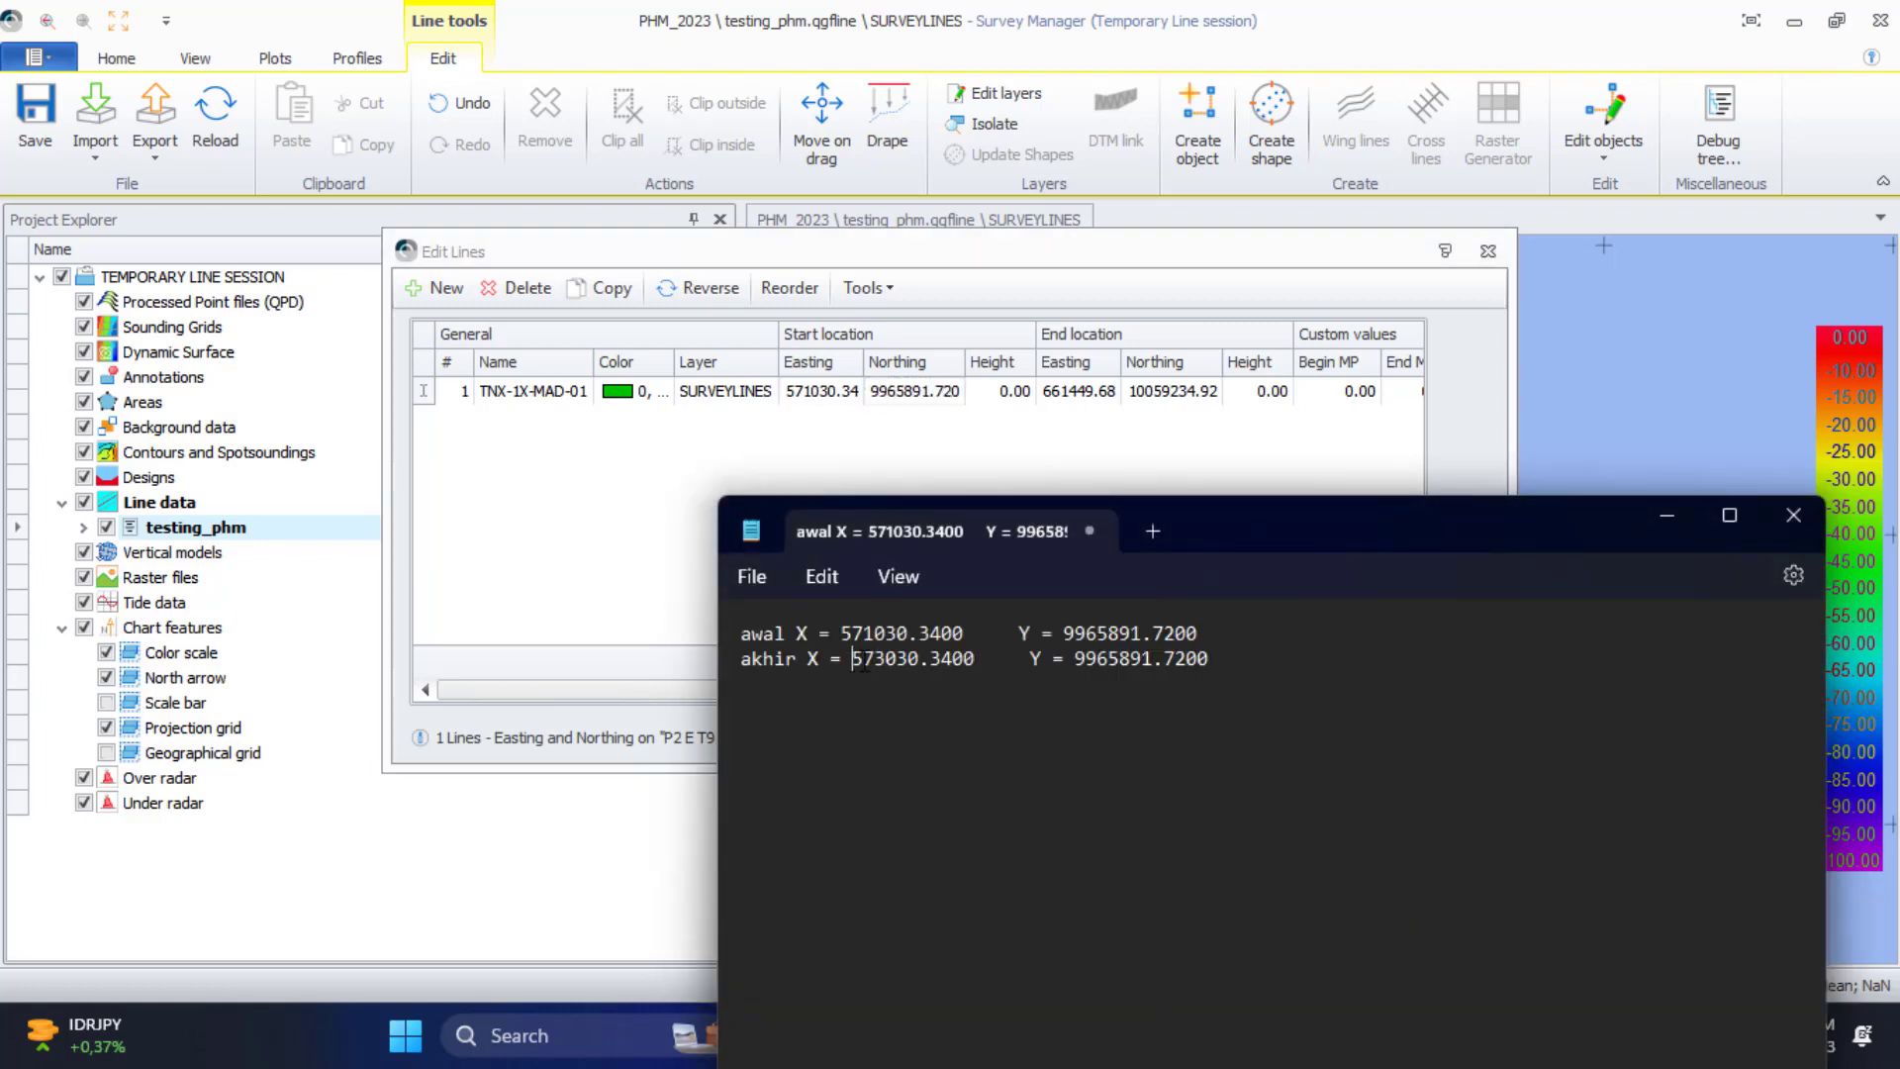
drag(855, 661, 949, 661)
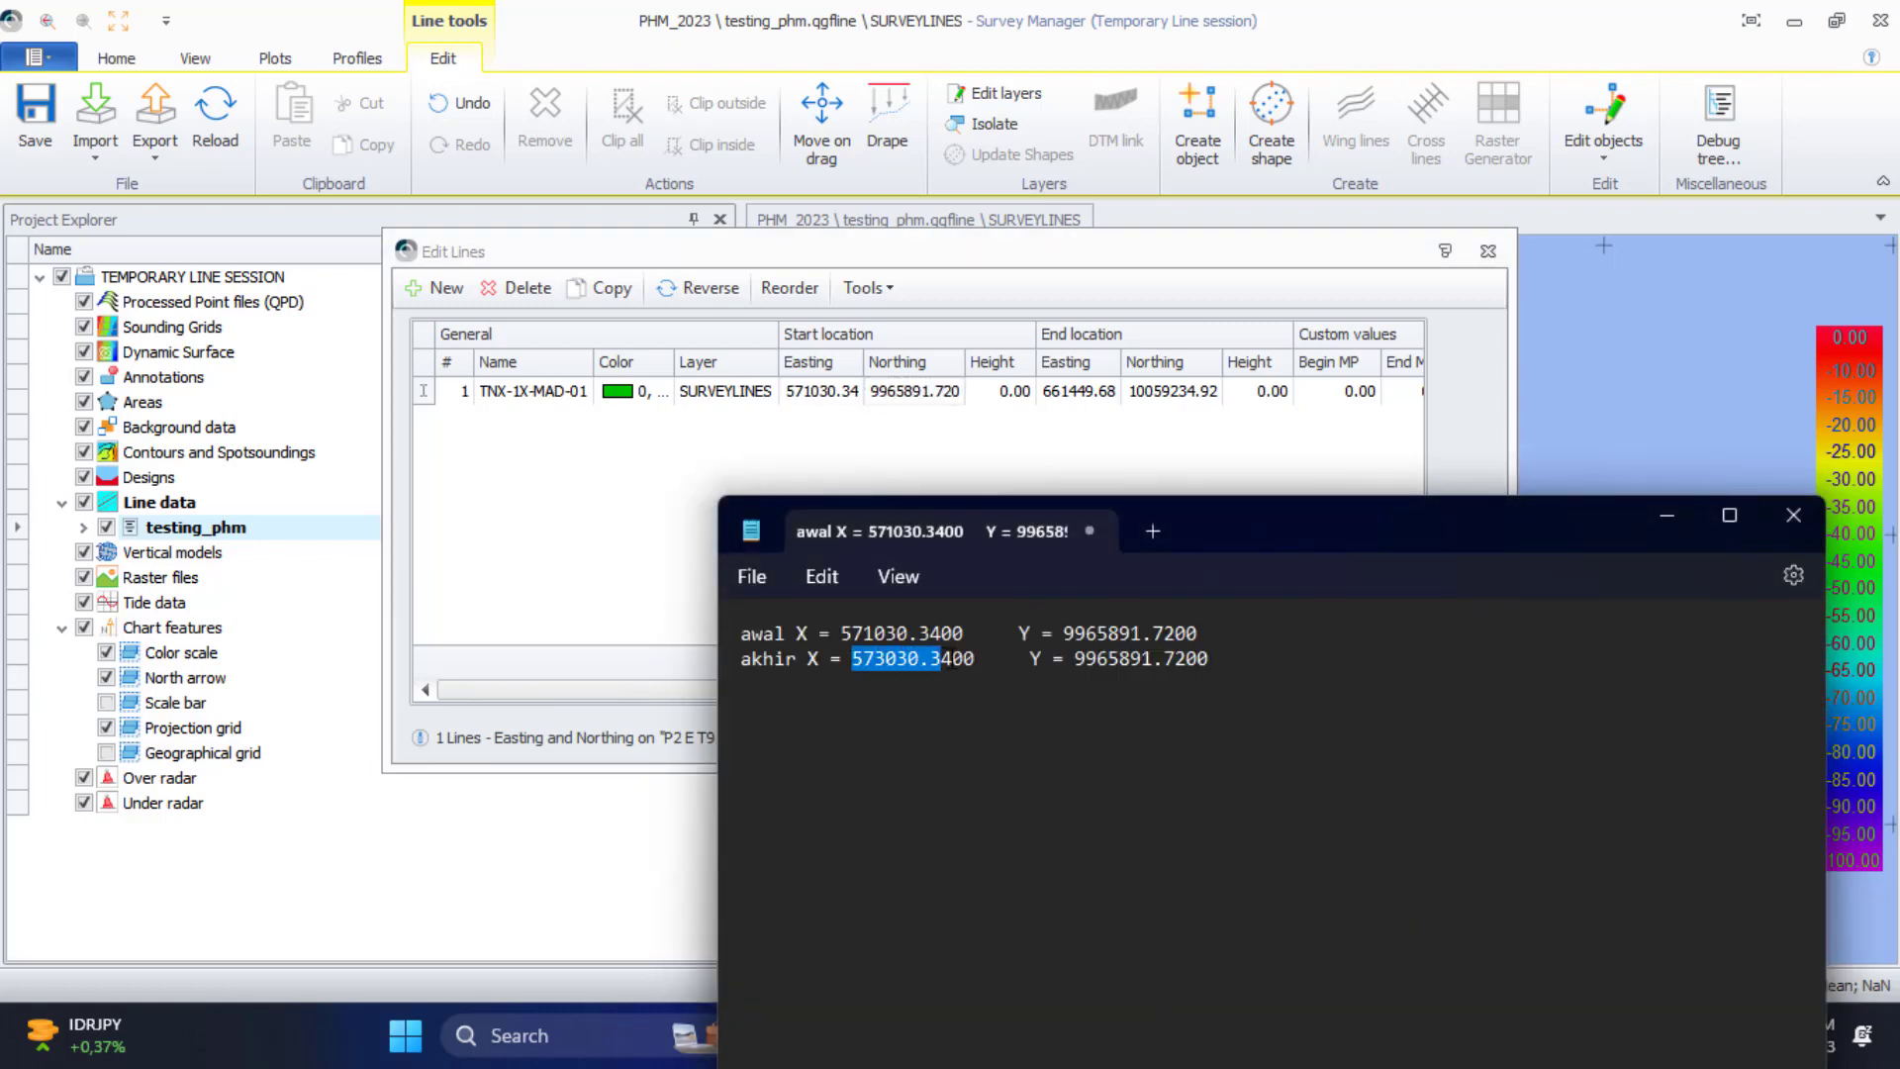
click(1080, 401)
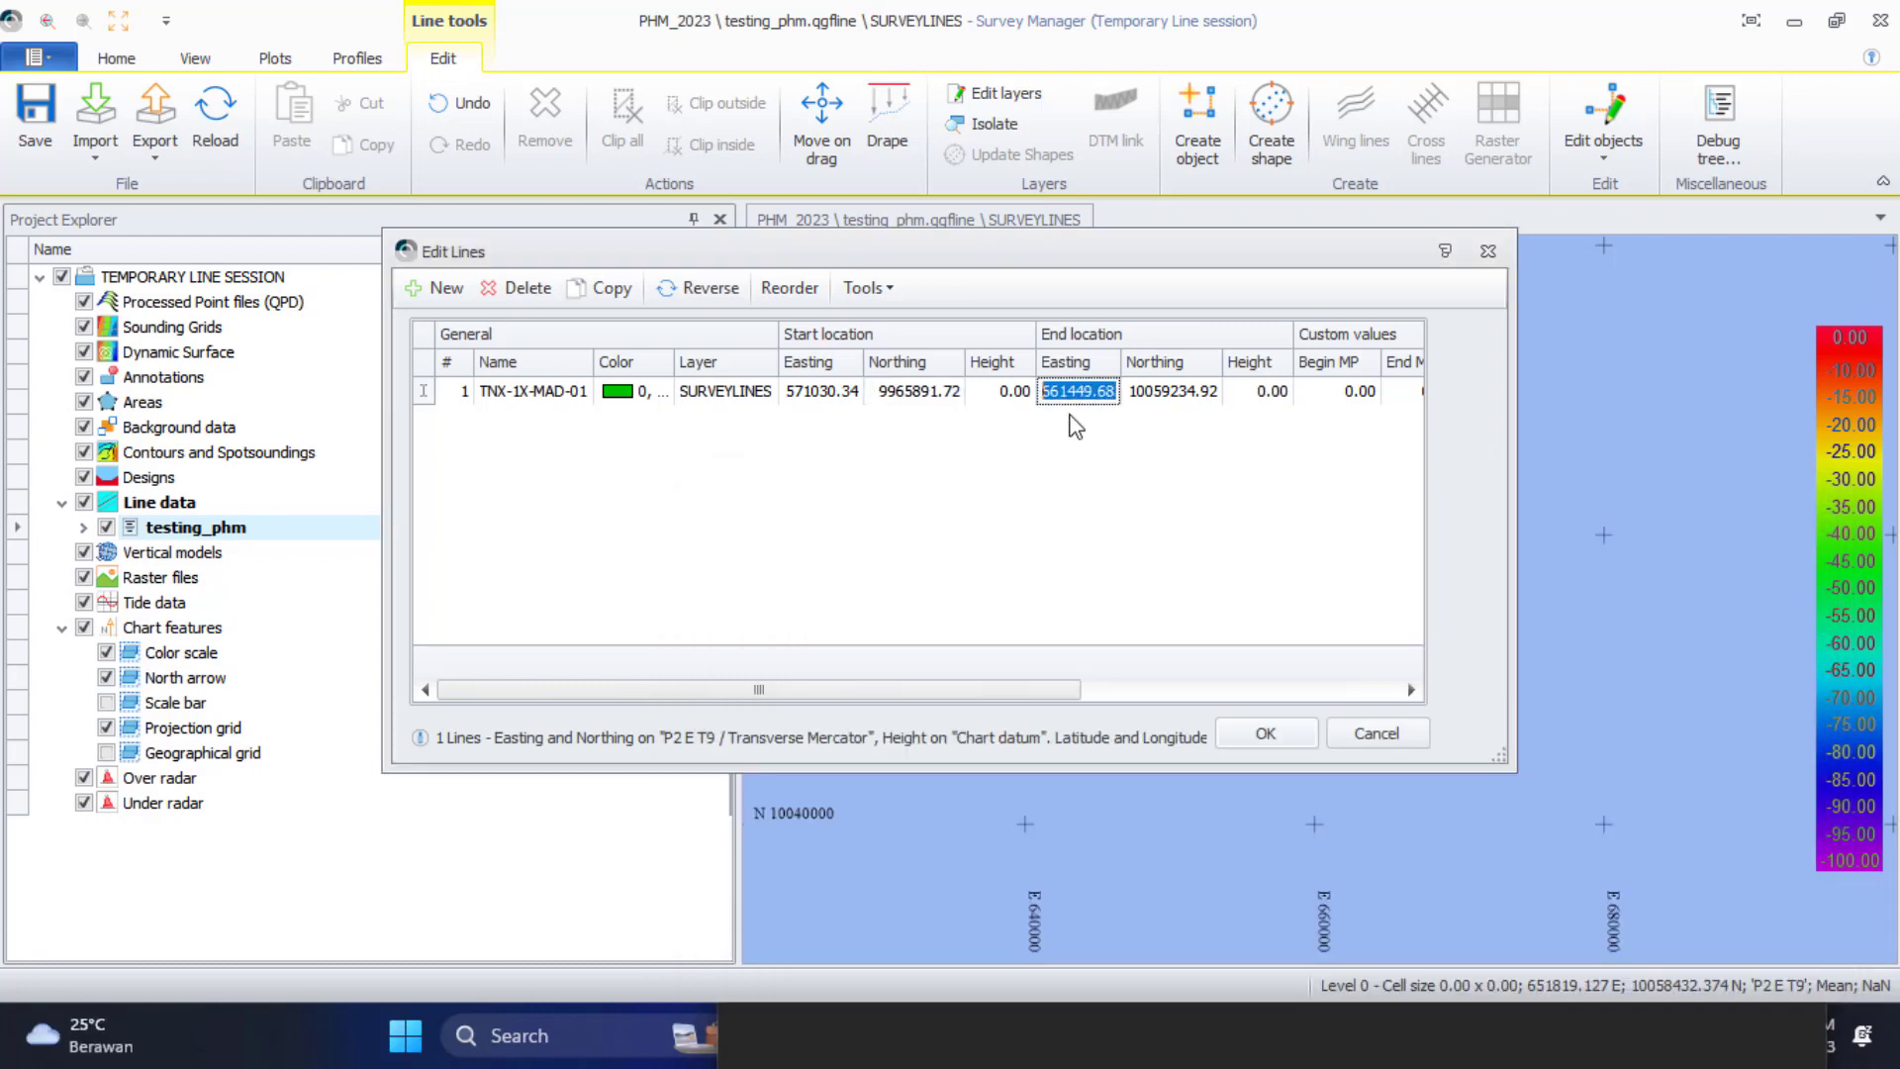
key(ctrl+v)
key(alt+Tab)
drag(1076, 660, 1189, 660)
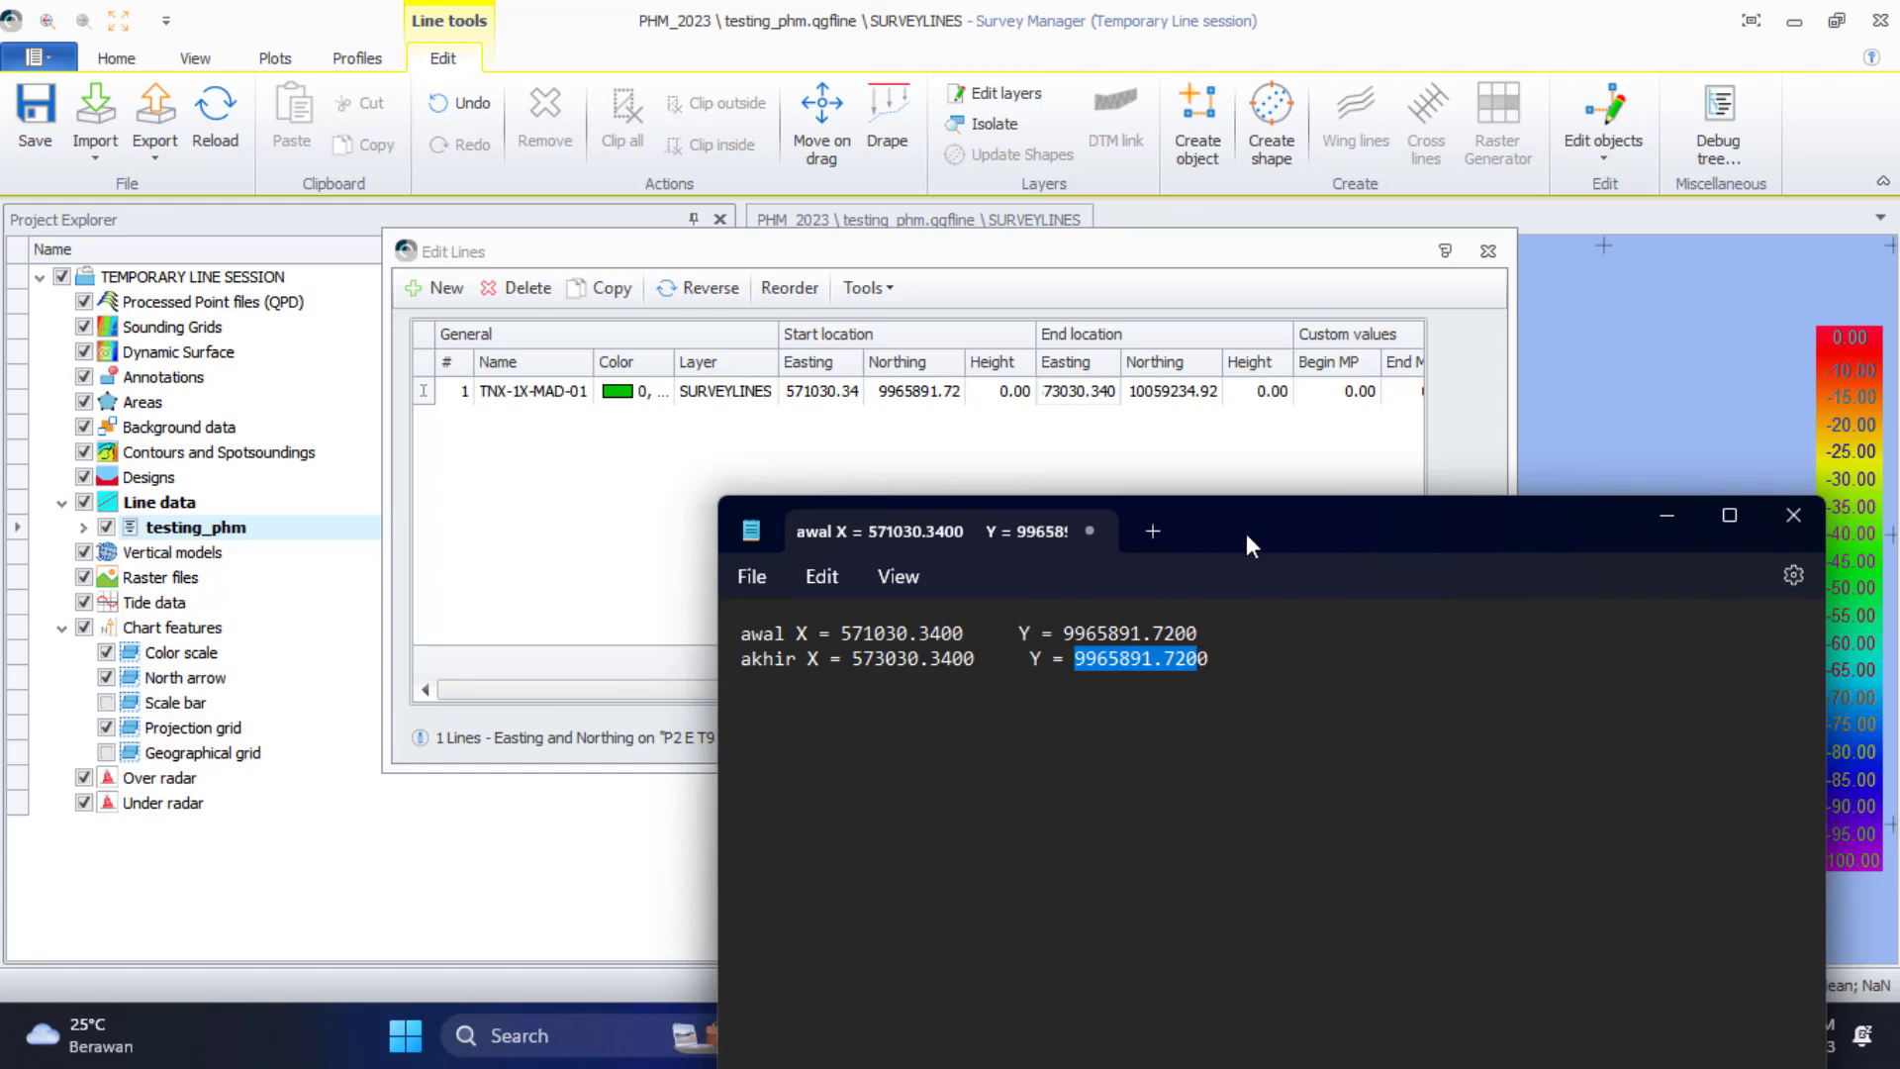
key(ctrl+c)
key(alt+Tab)
key(ctrl+v)
click(1233, 735)
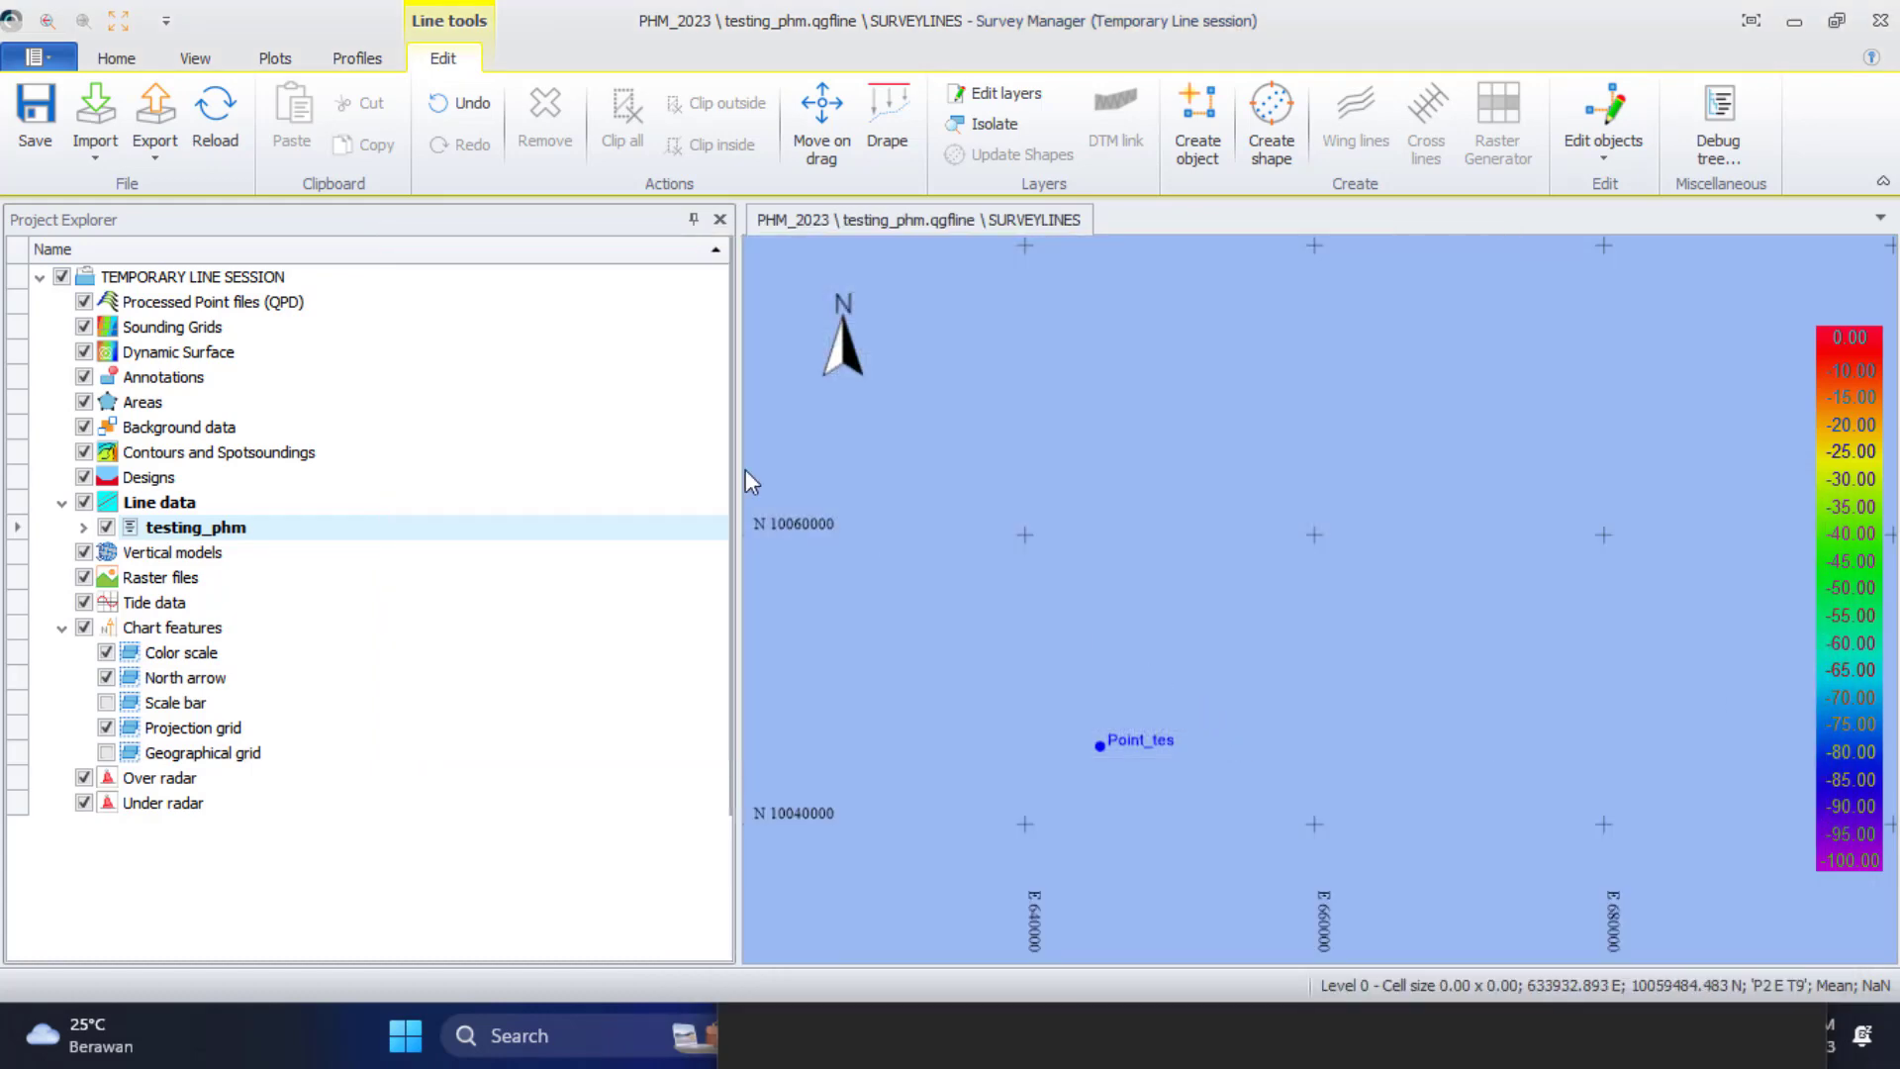
Locate TNX-1X-MAD-01 on the plan and reopen its Edit Lines table
scroll(1134, 503, down, 5)
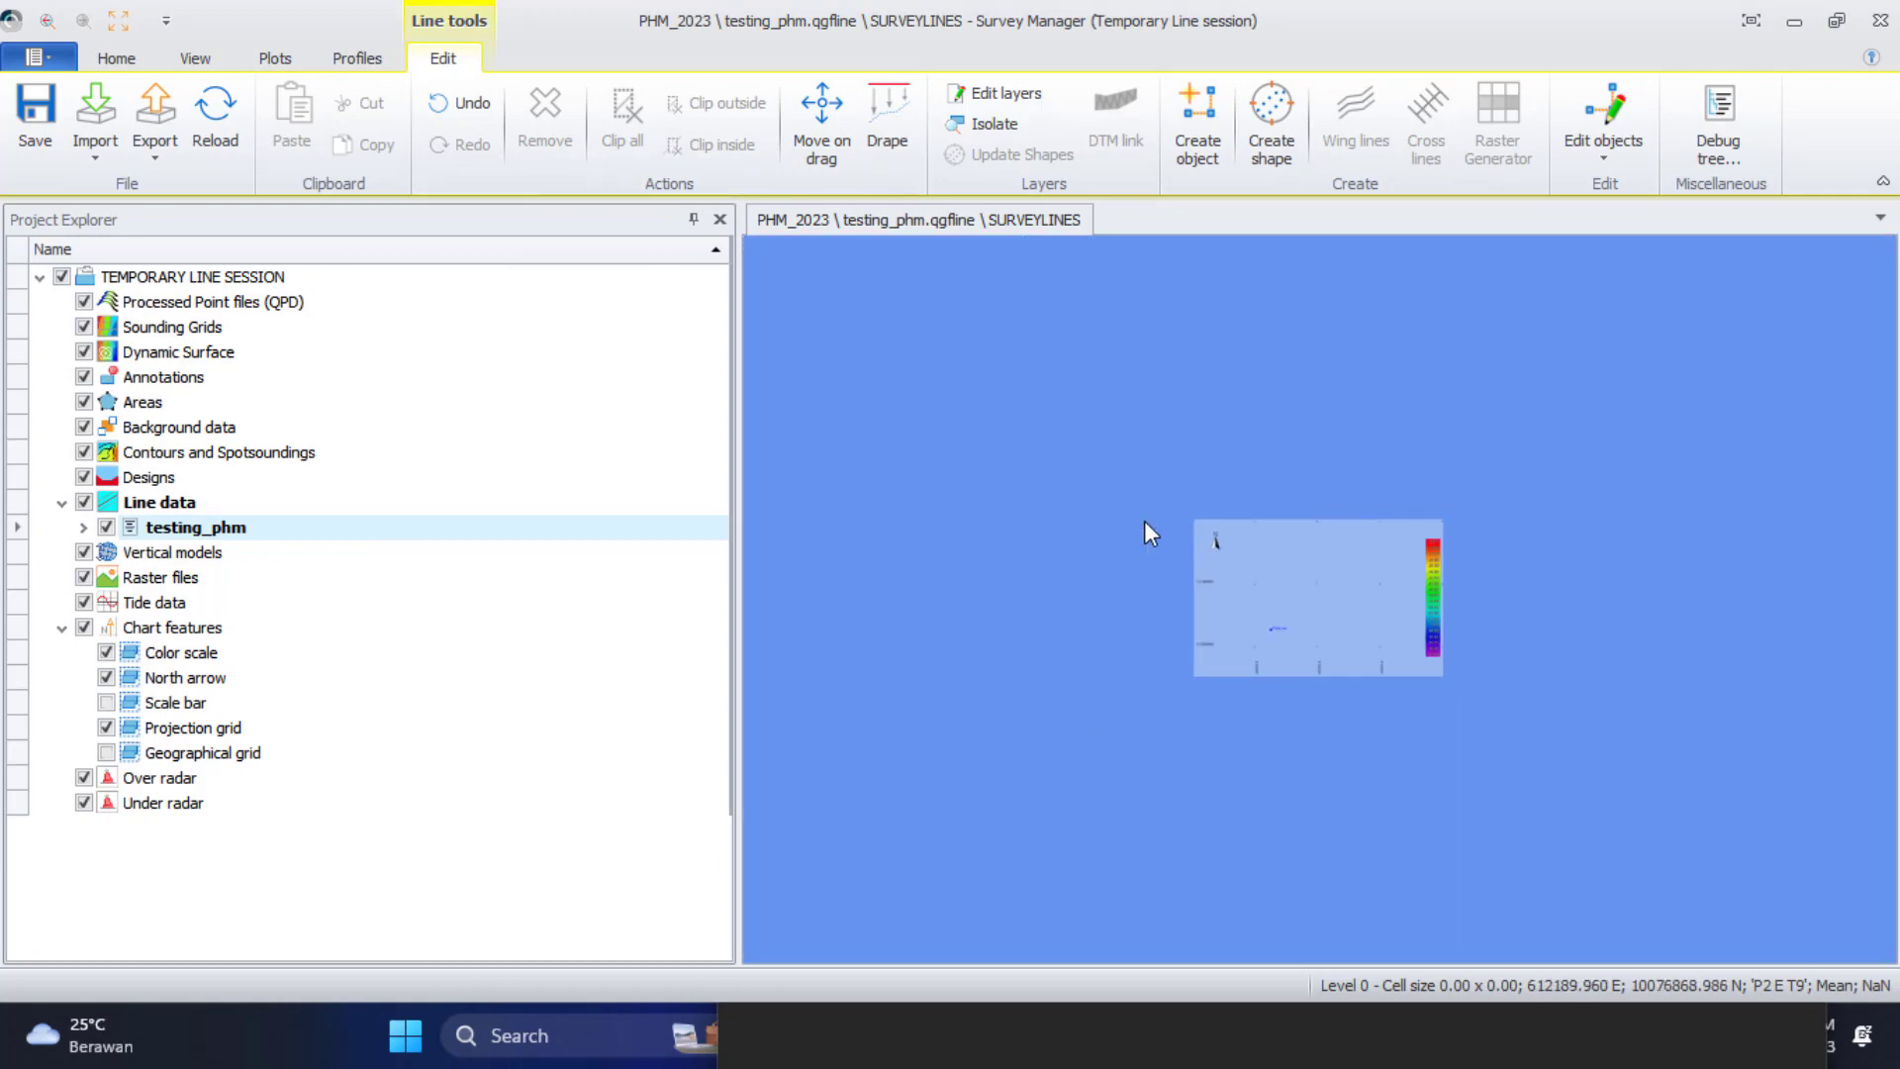
scroll(1280, 544, up, 3)
scroll(1279, 545, down, 2)
scroll(1276, 616, up, 5)
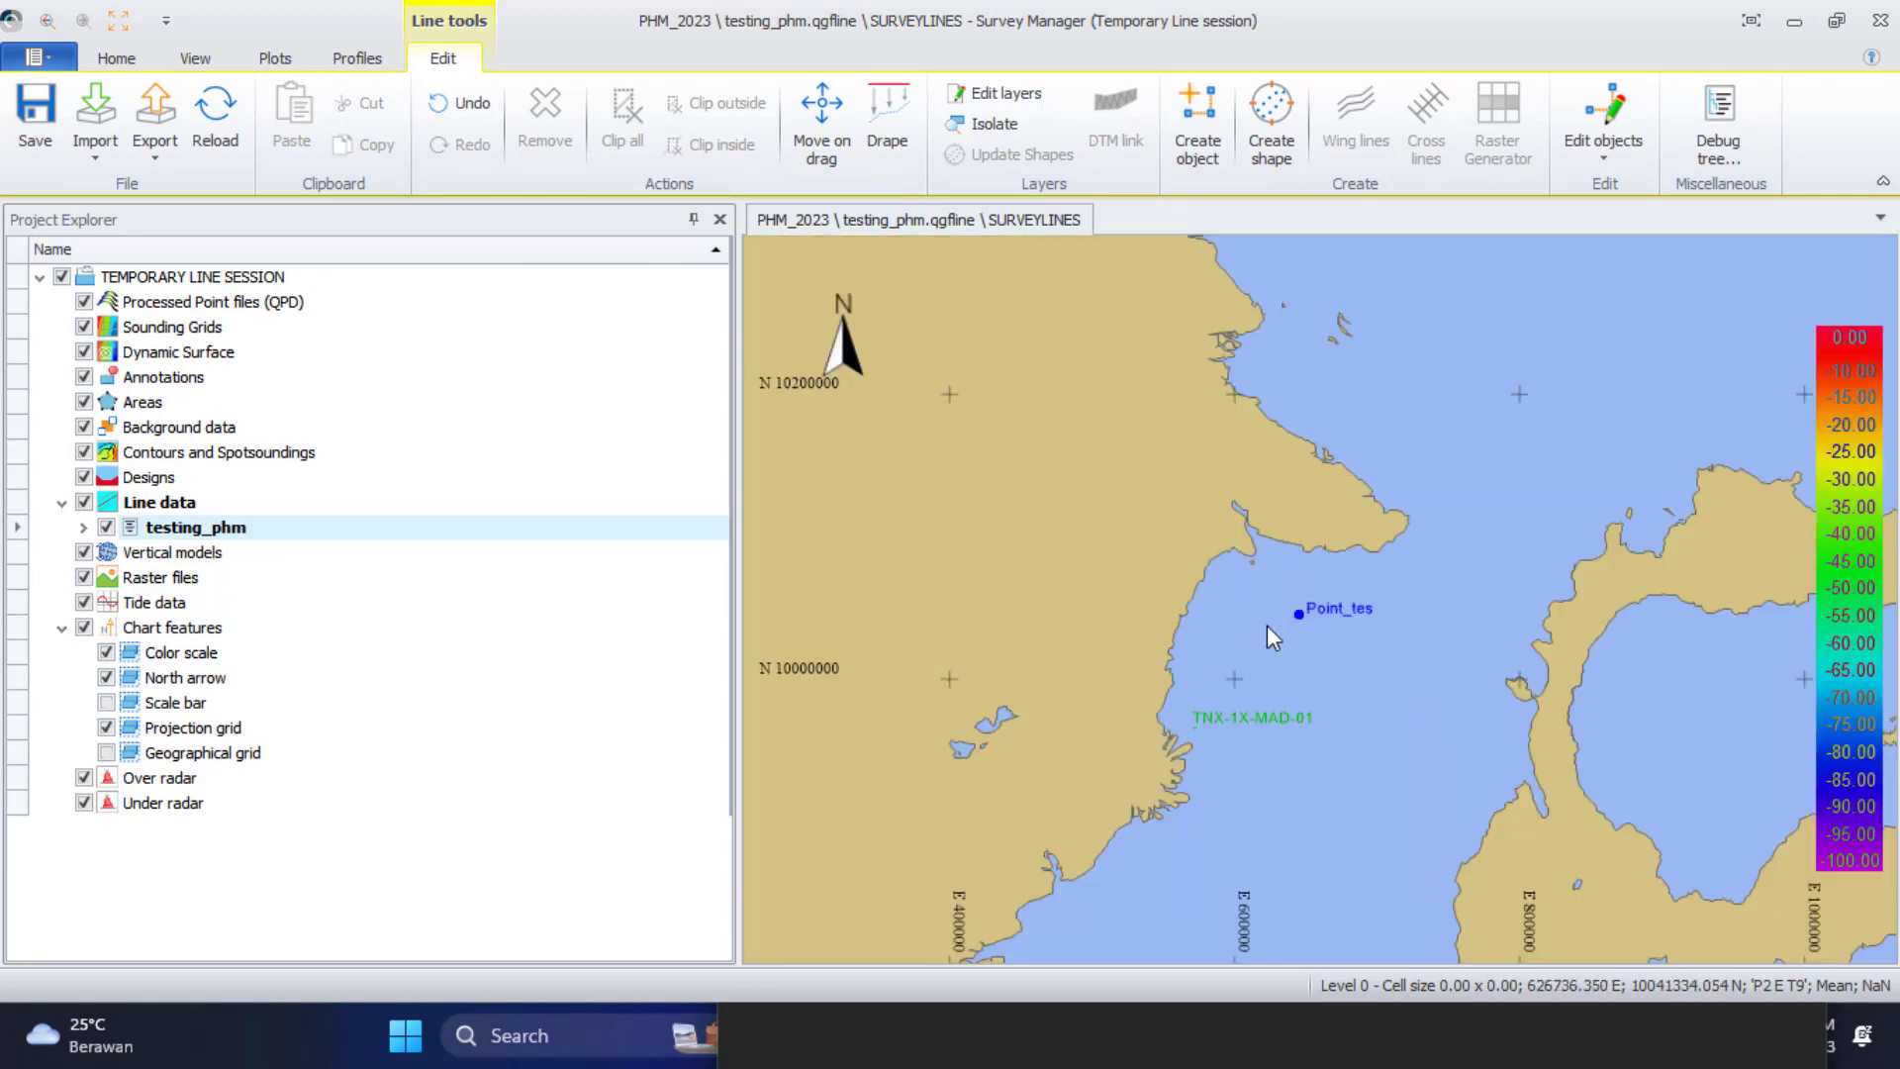
scroll(1327, 633, up, 3)
scroll(1334, 652, down, 4)
scroll(1326, 675, up, 5)
scroll(1321, 679, up, 4)
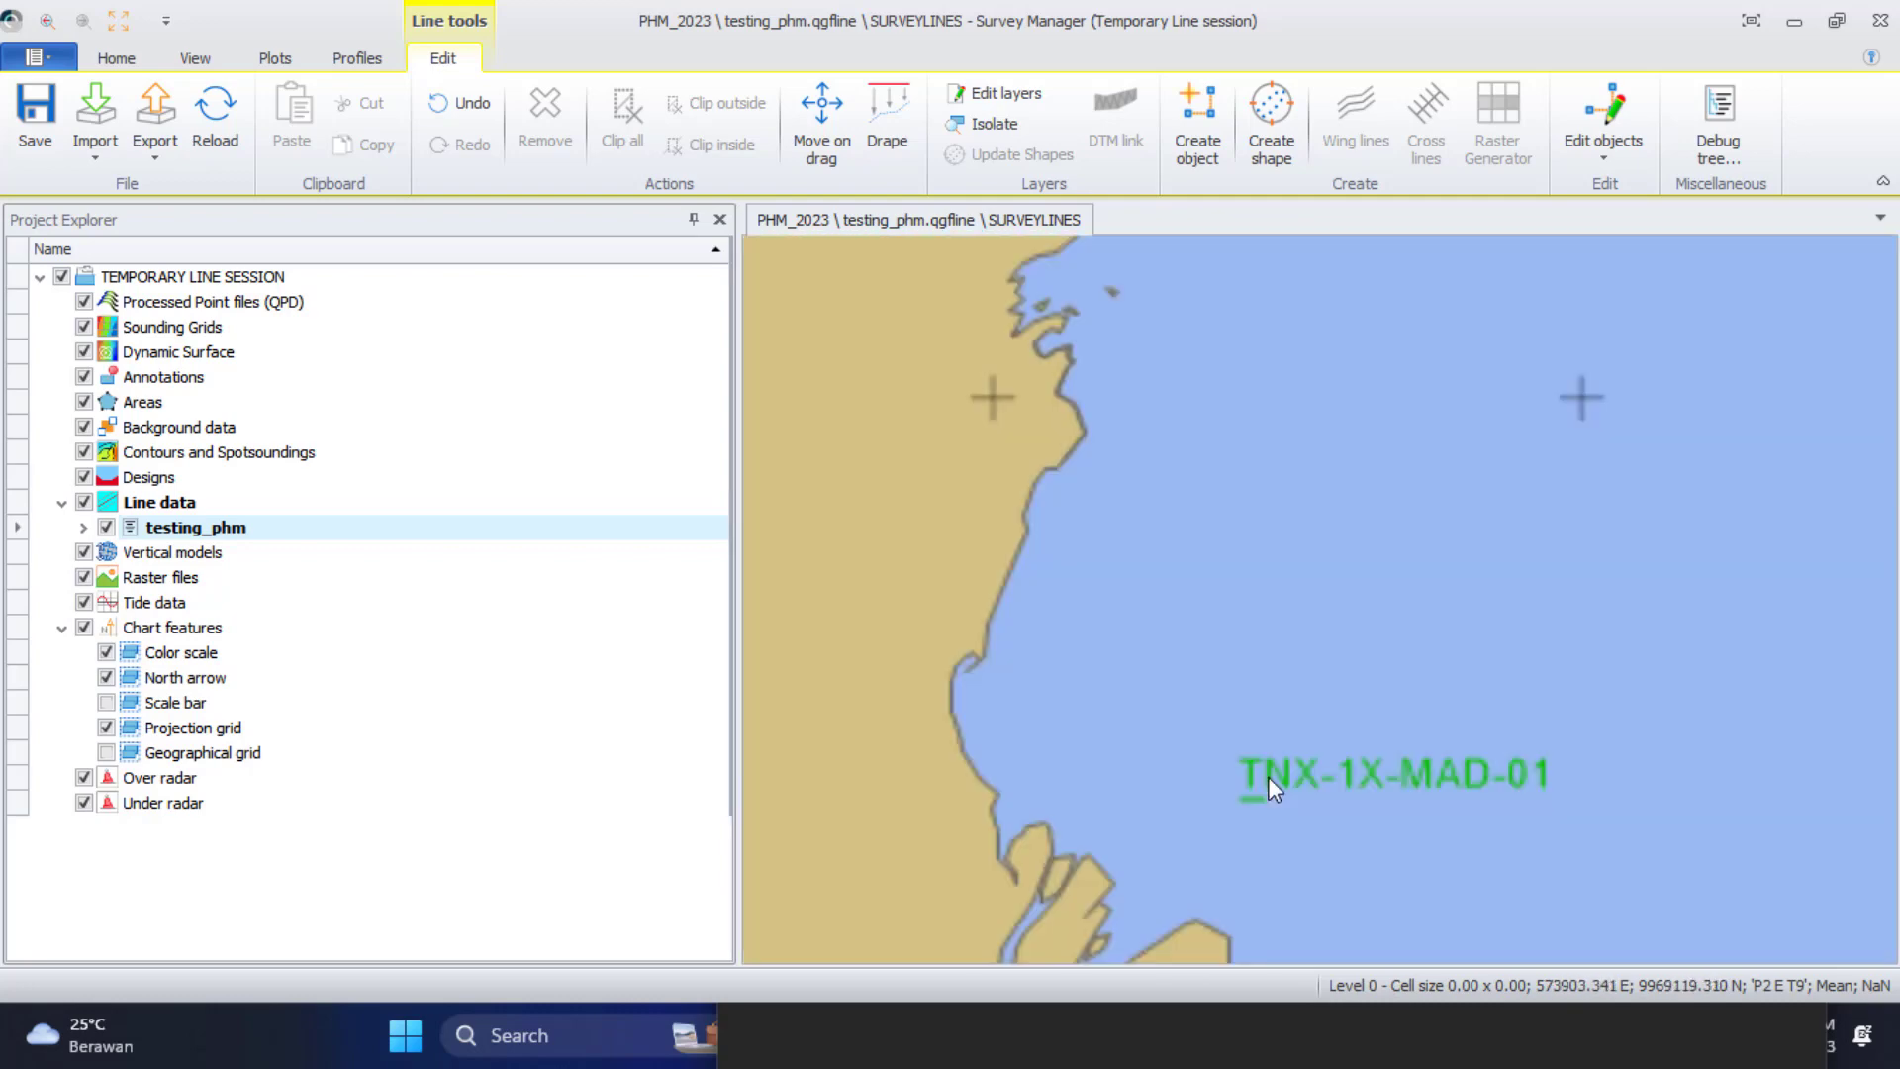
scroll(1257, 712, down, 5)
scroll(1286, 555, up, 6)
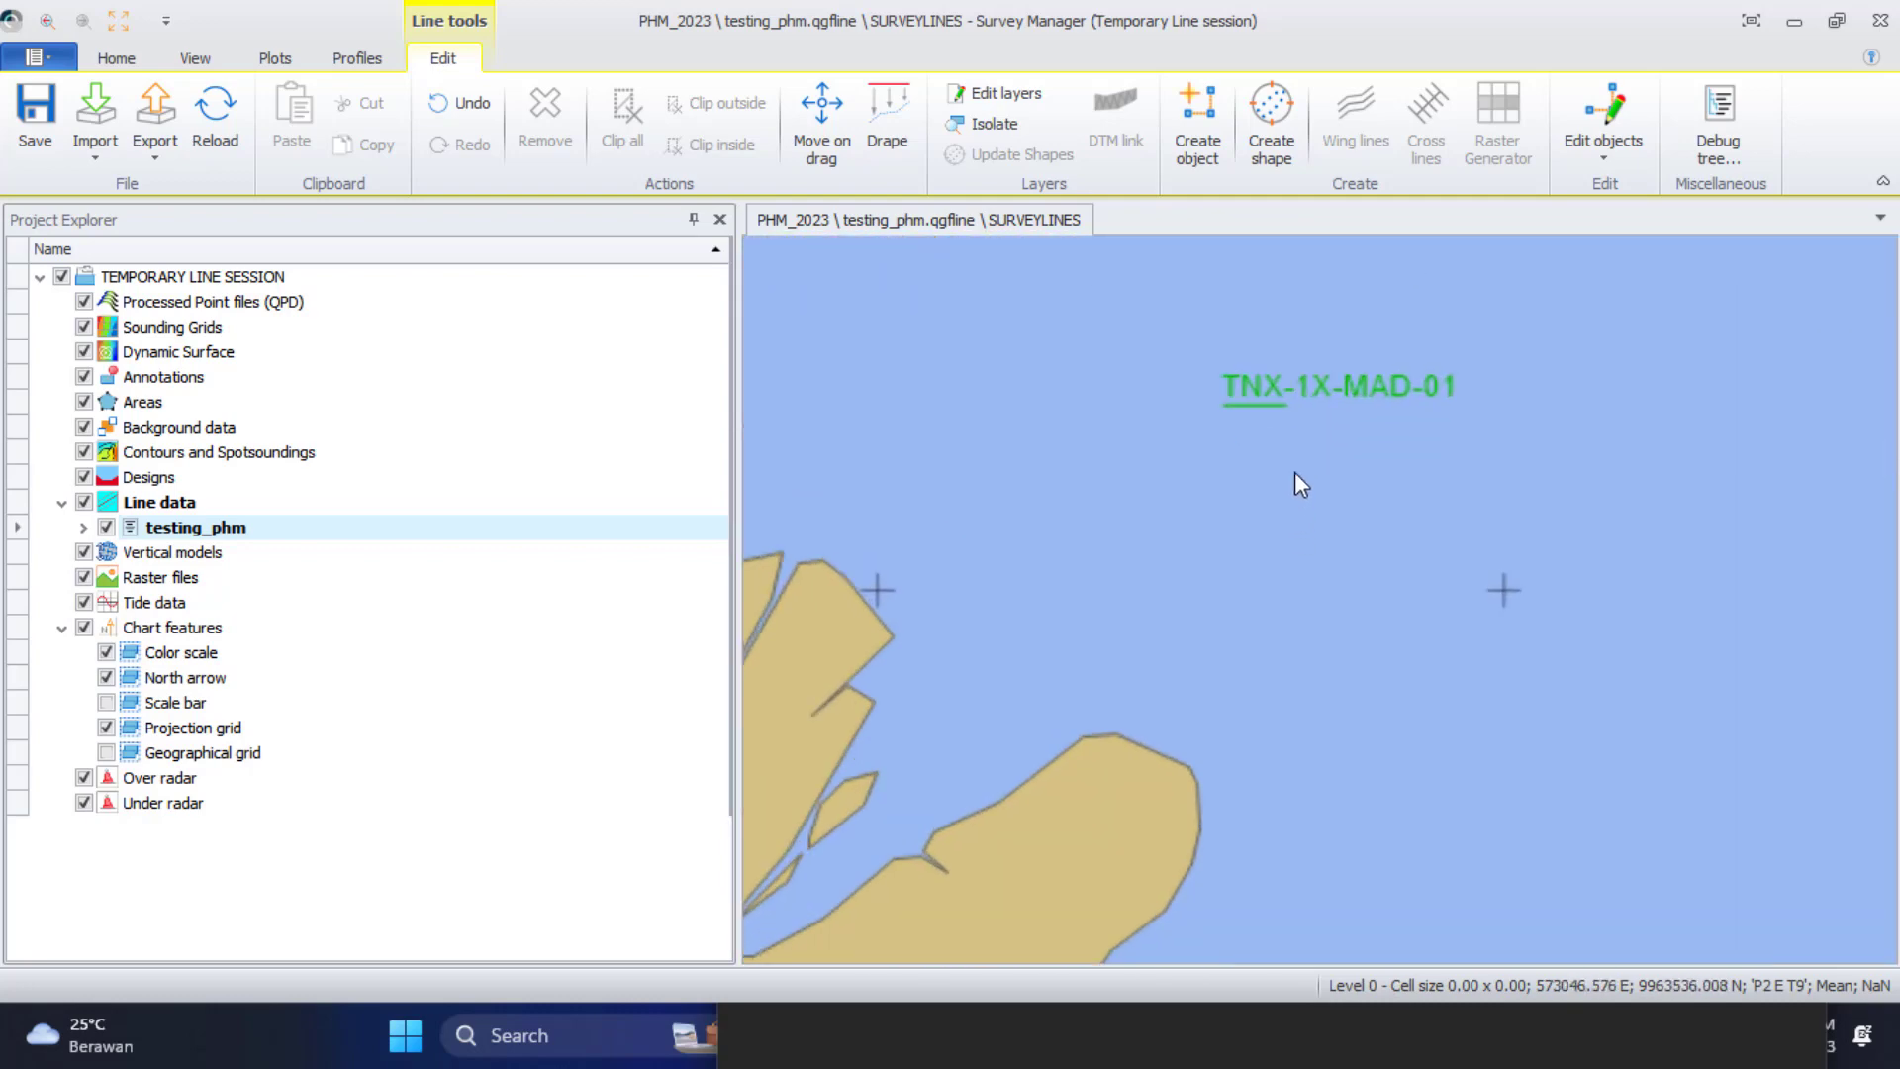
scroll(1257, 515, down, 3)
scroll(1237, 514, up, 2)
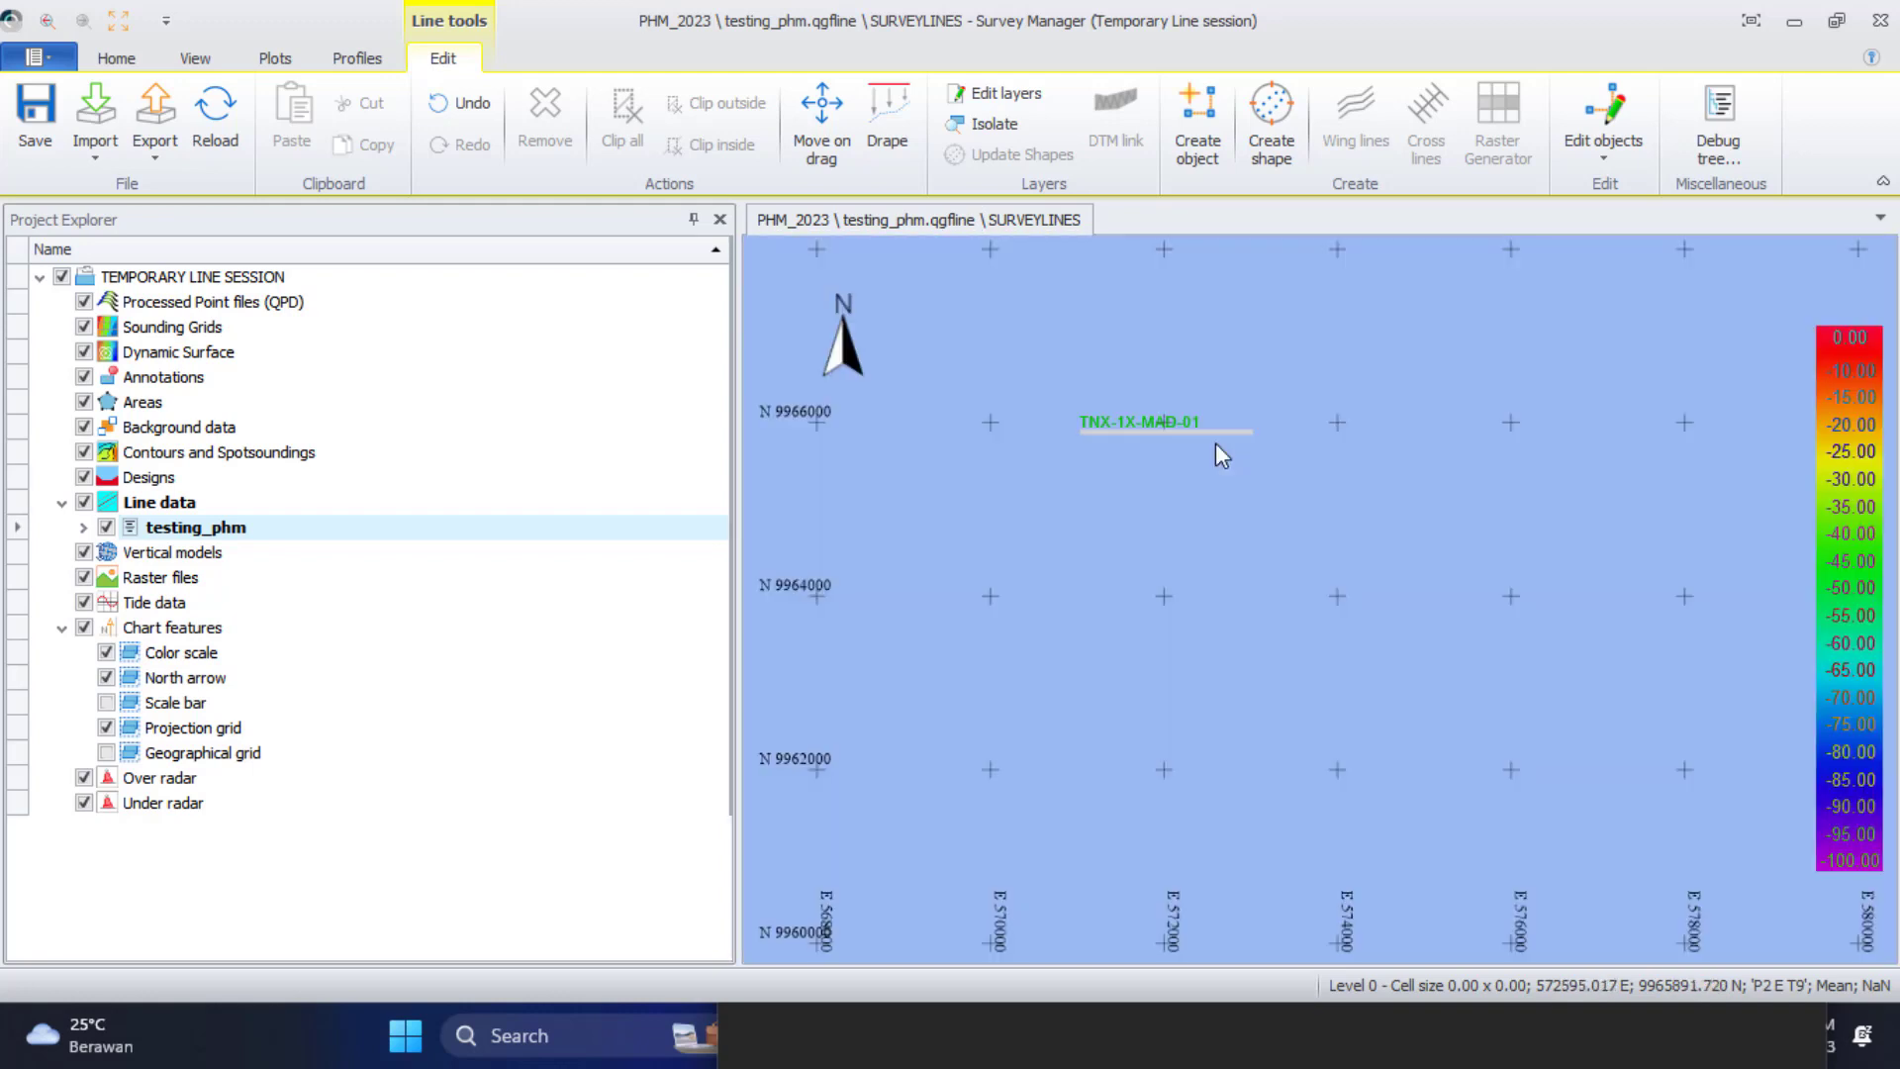
click(1215, 431)
right_click(1214, 431)
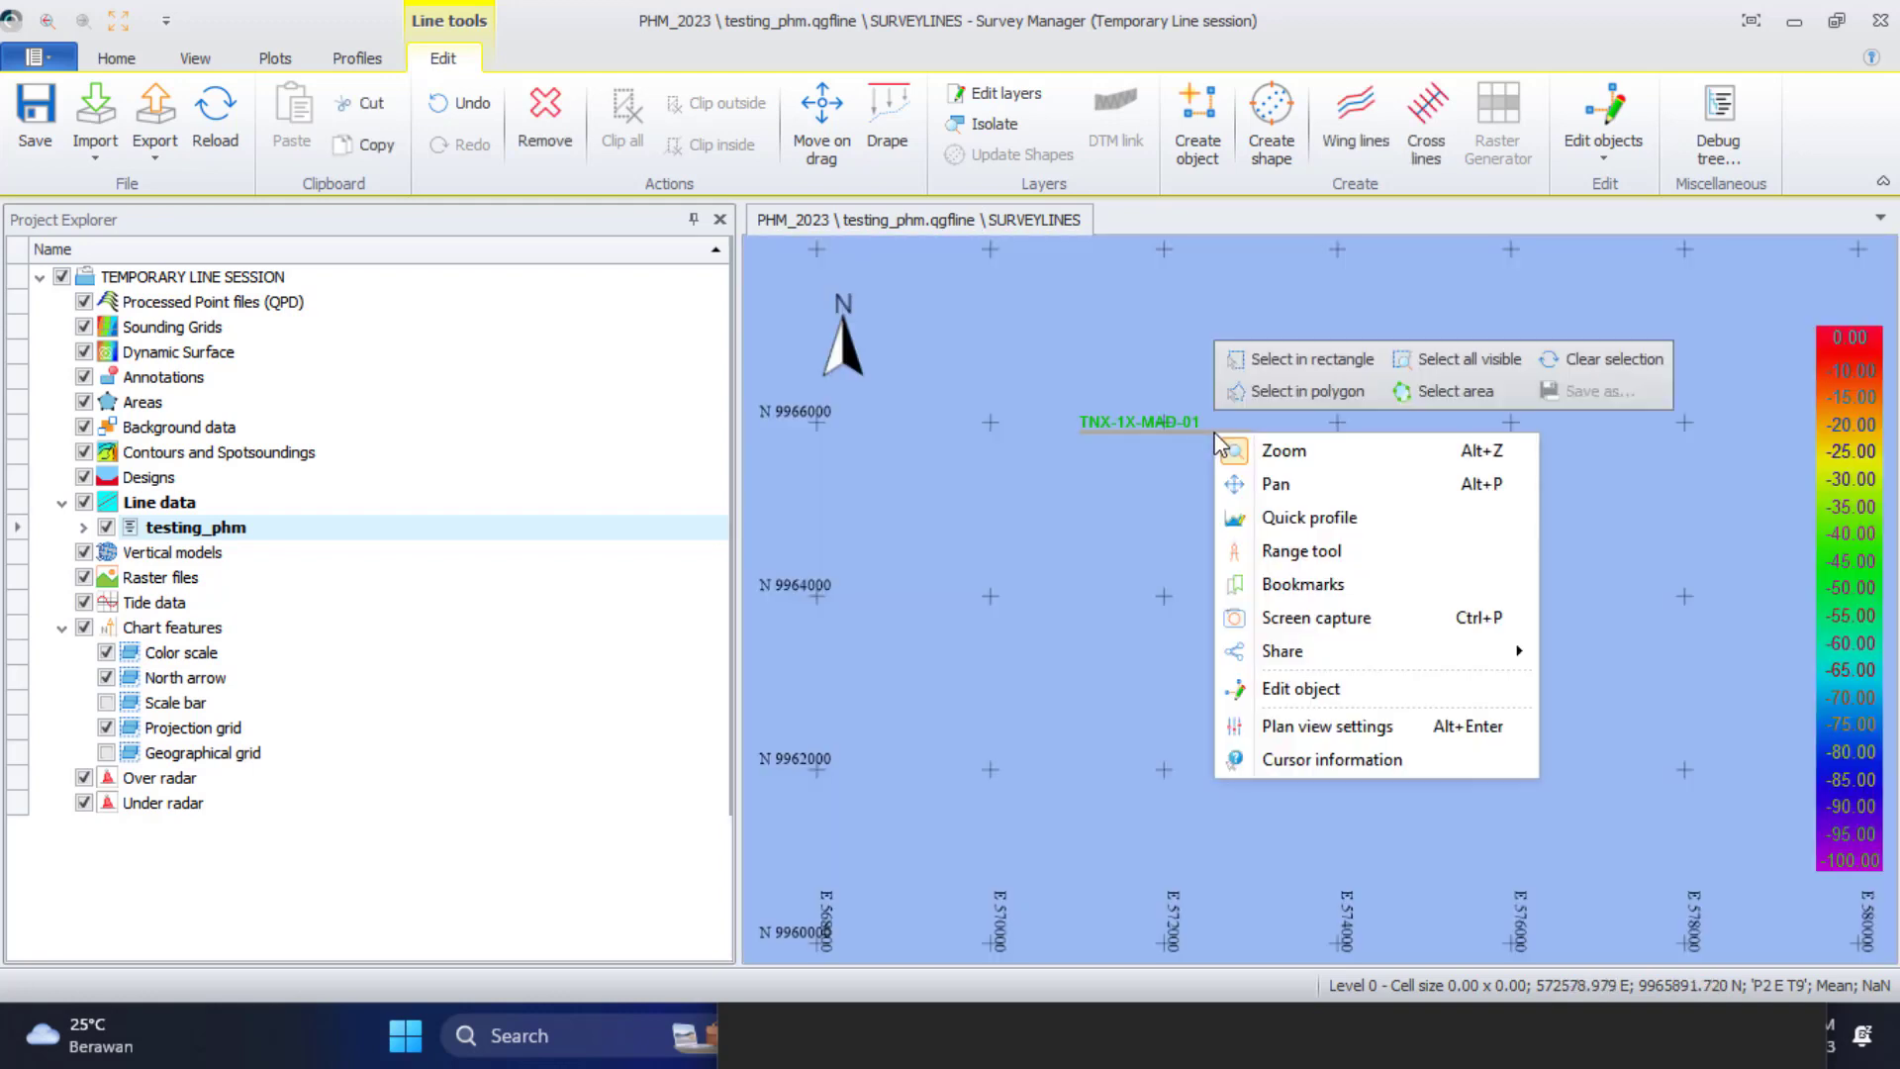
click(1304, 688)
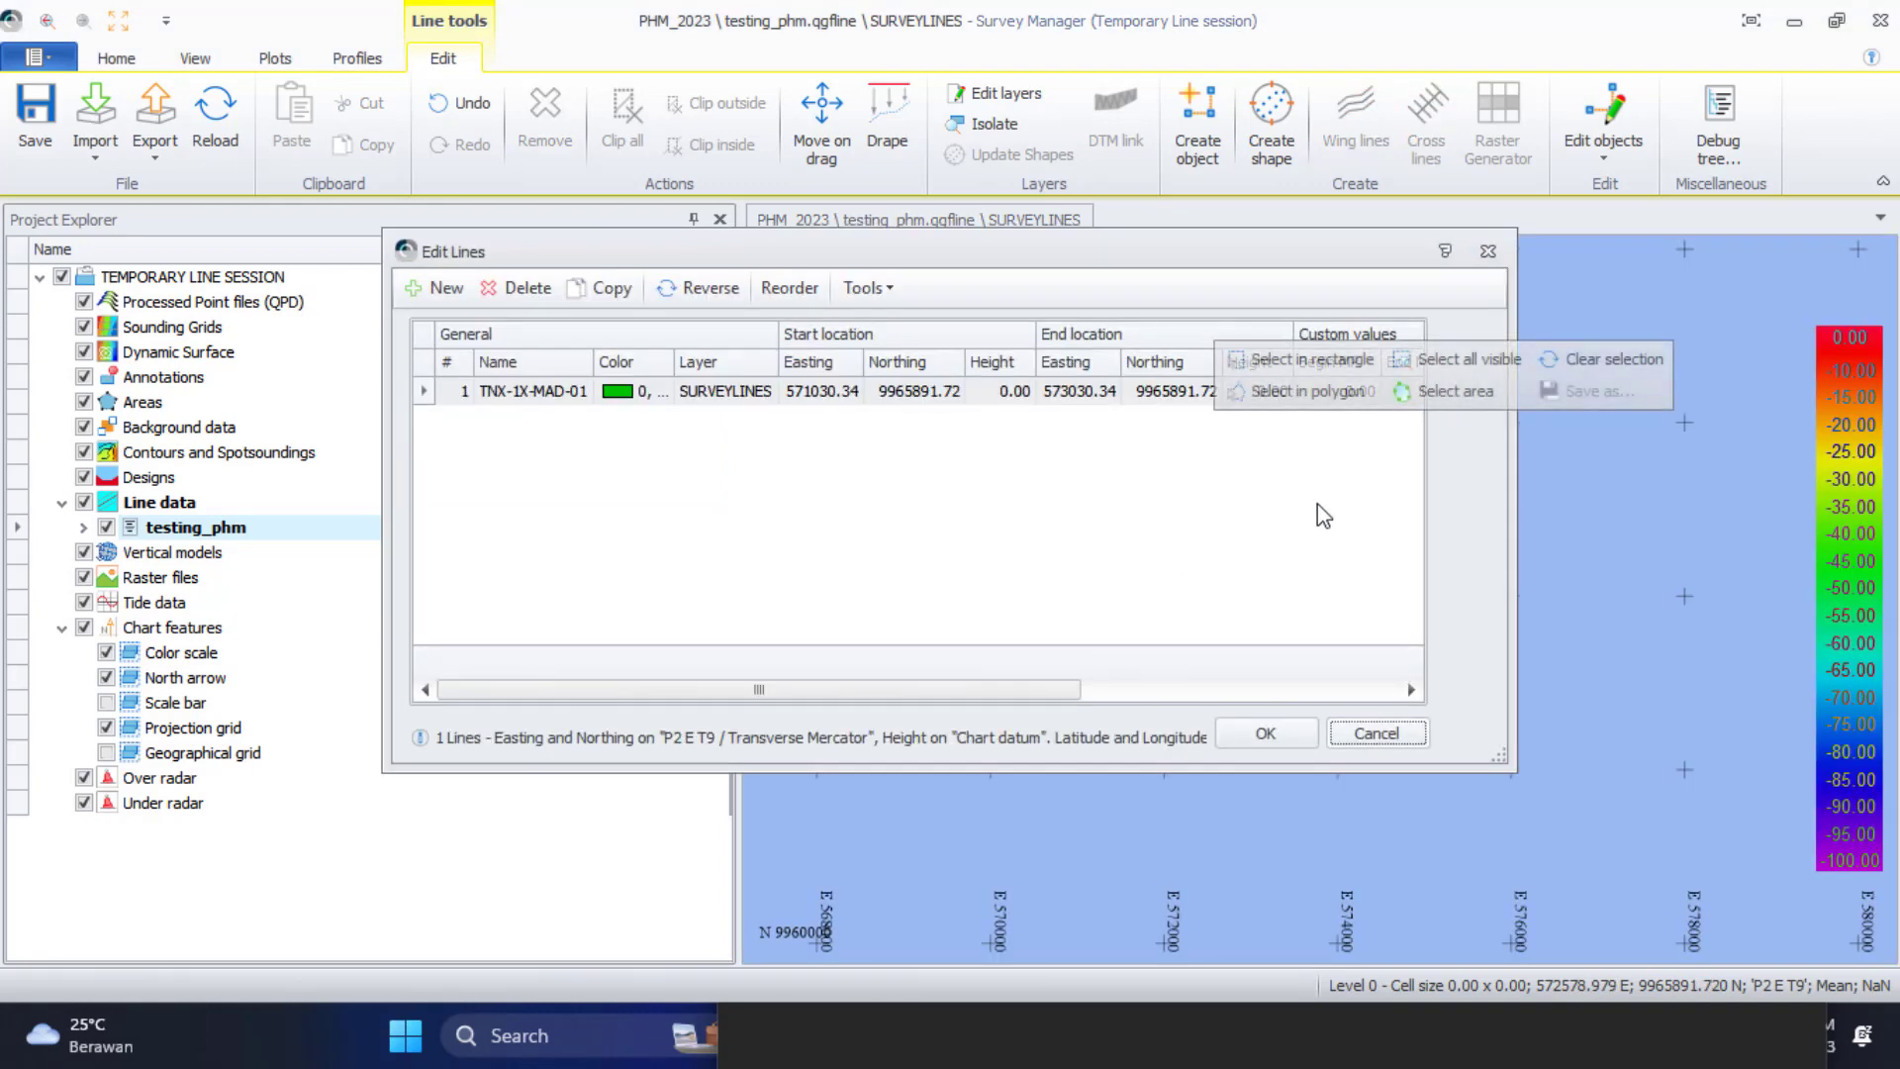
Widen the Easting and Northing columns to verify the coordinates, then confirm the line
drag(868, 362, 892, 363)
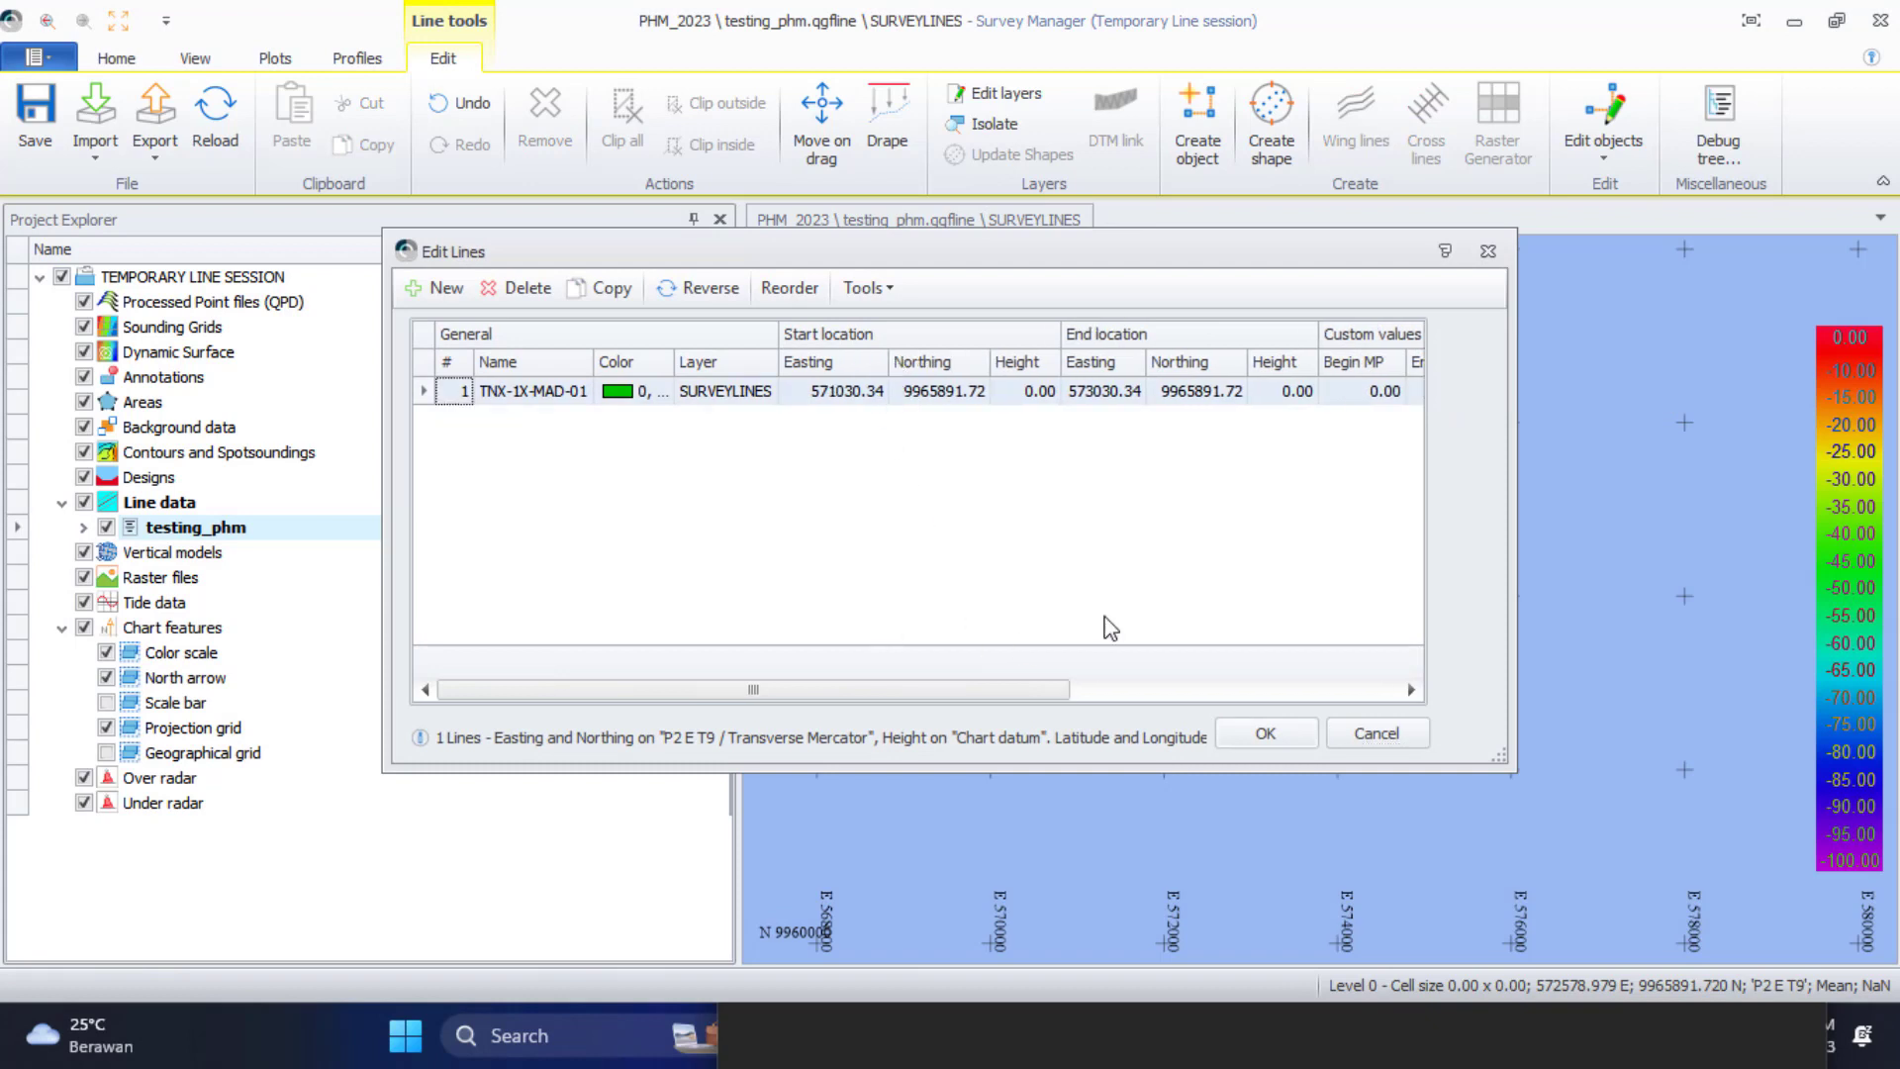
drag(1514, 403, 1793, 404)
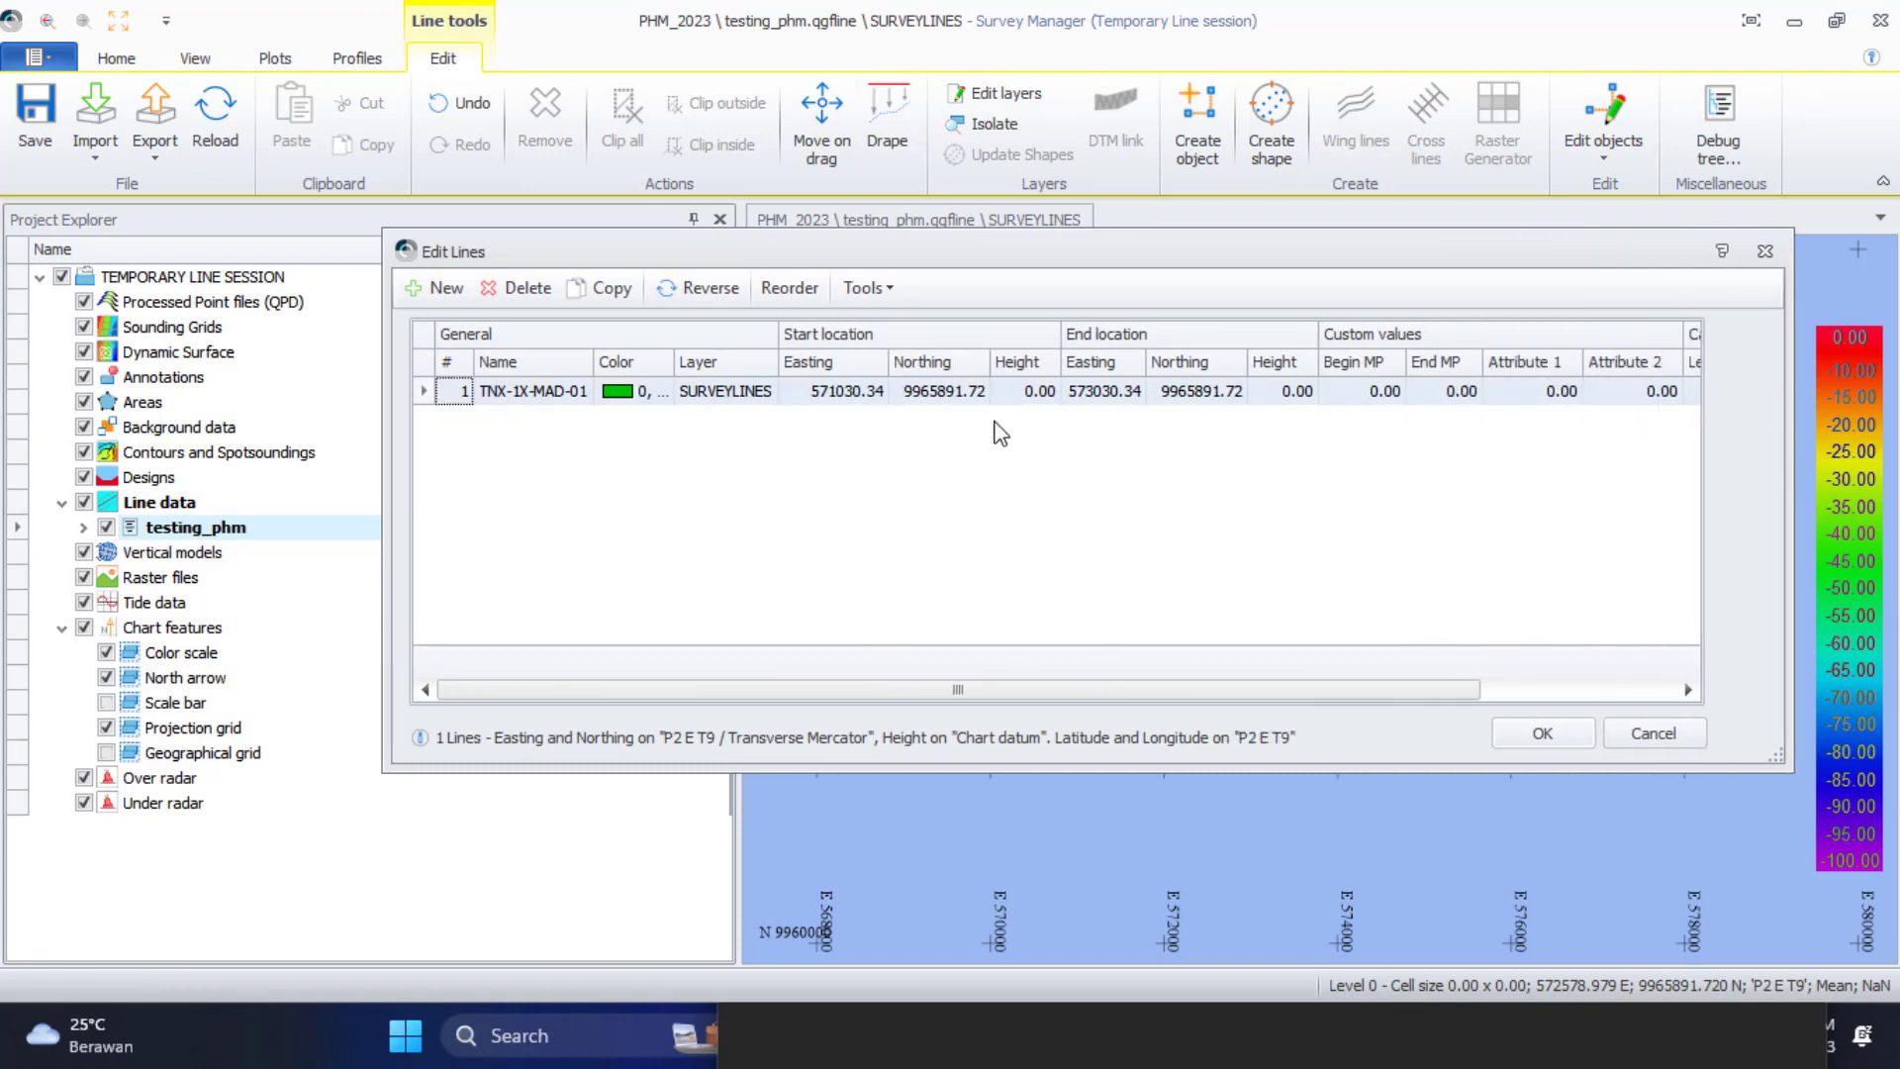
drag(987, 362, 1015, 362)
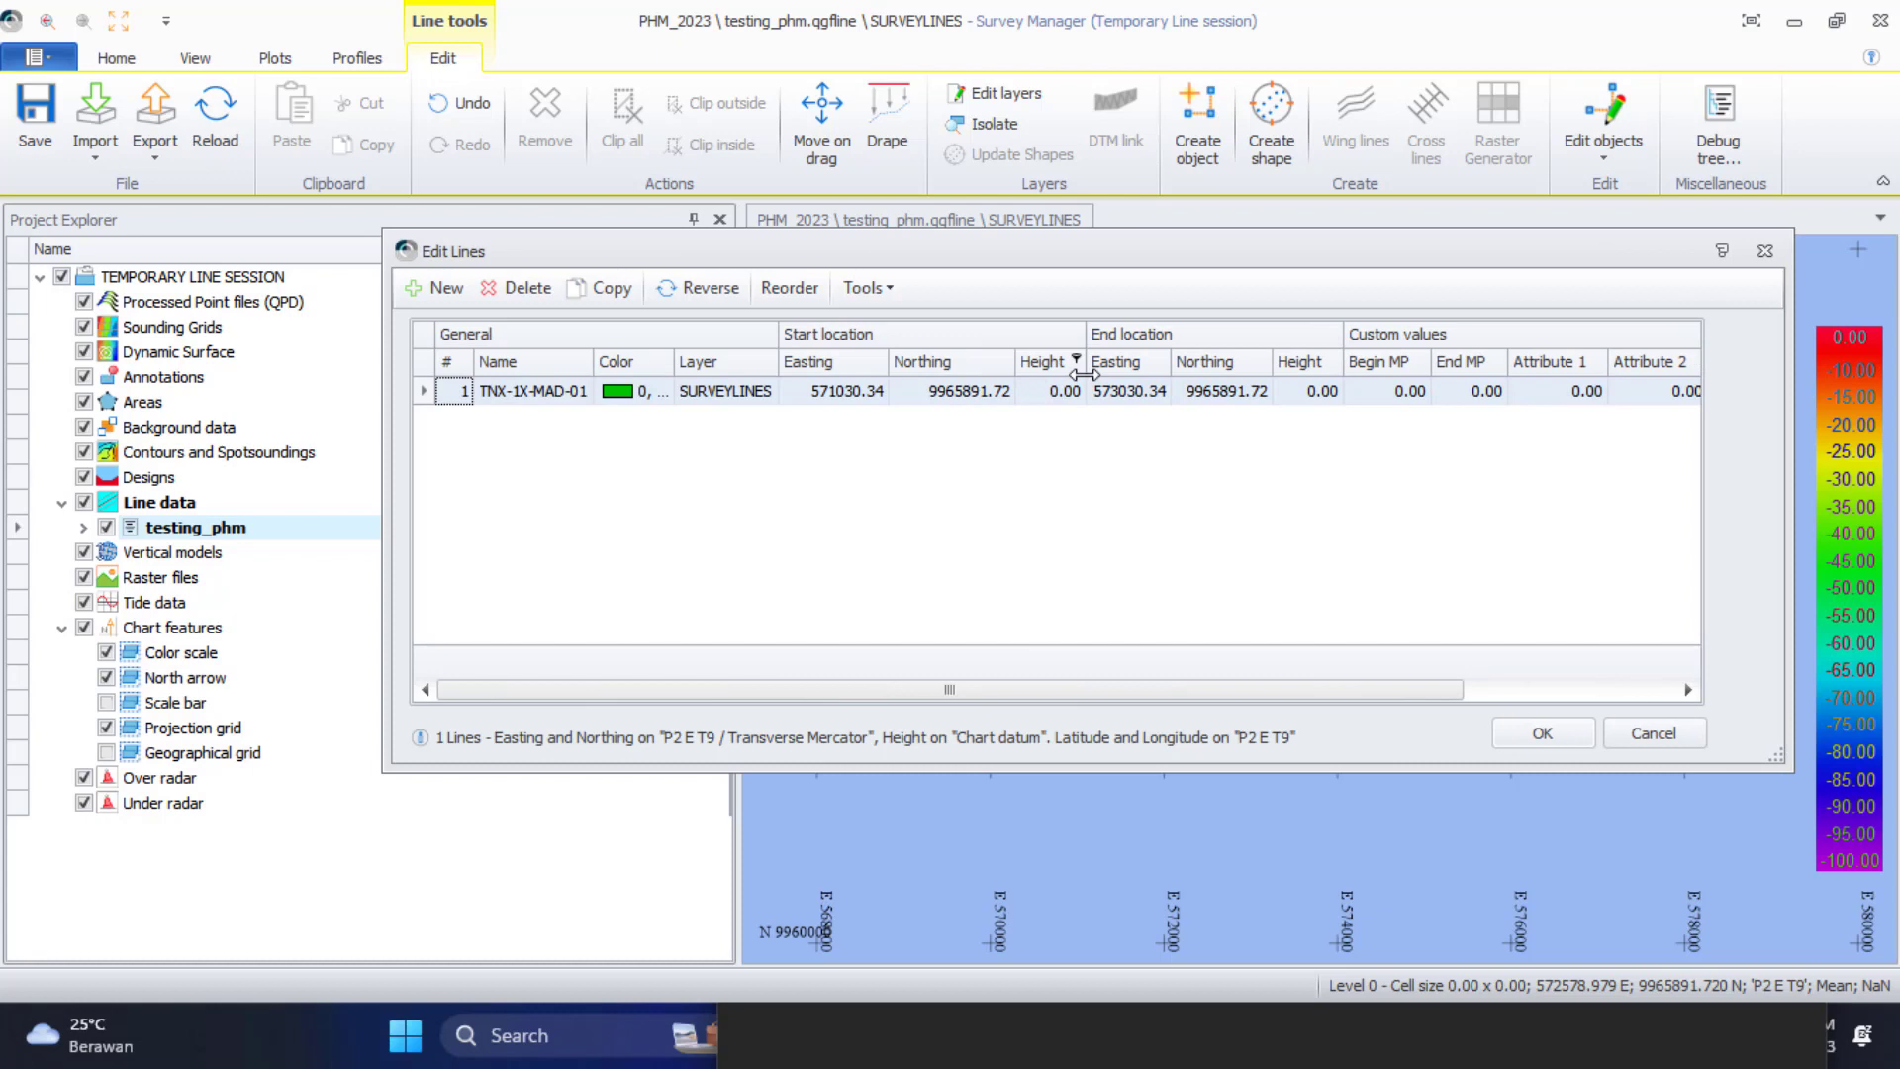
drag(1174, 374, 1312, 363)
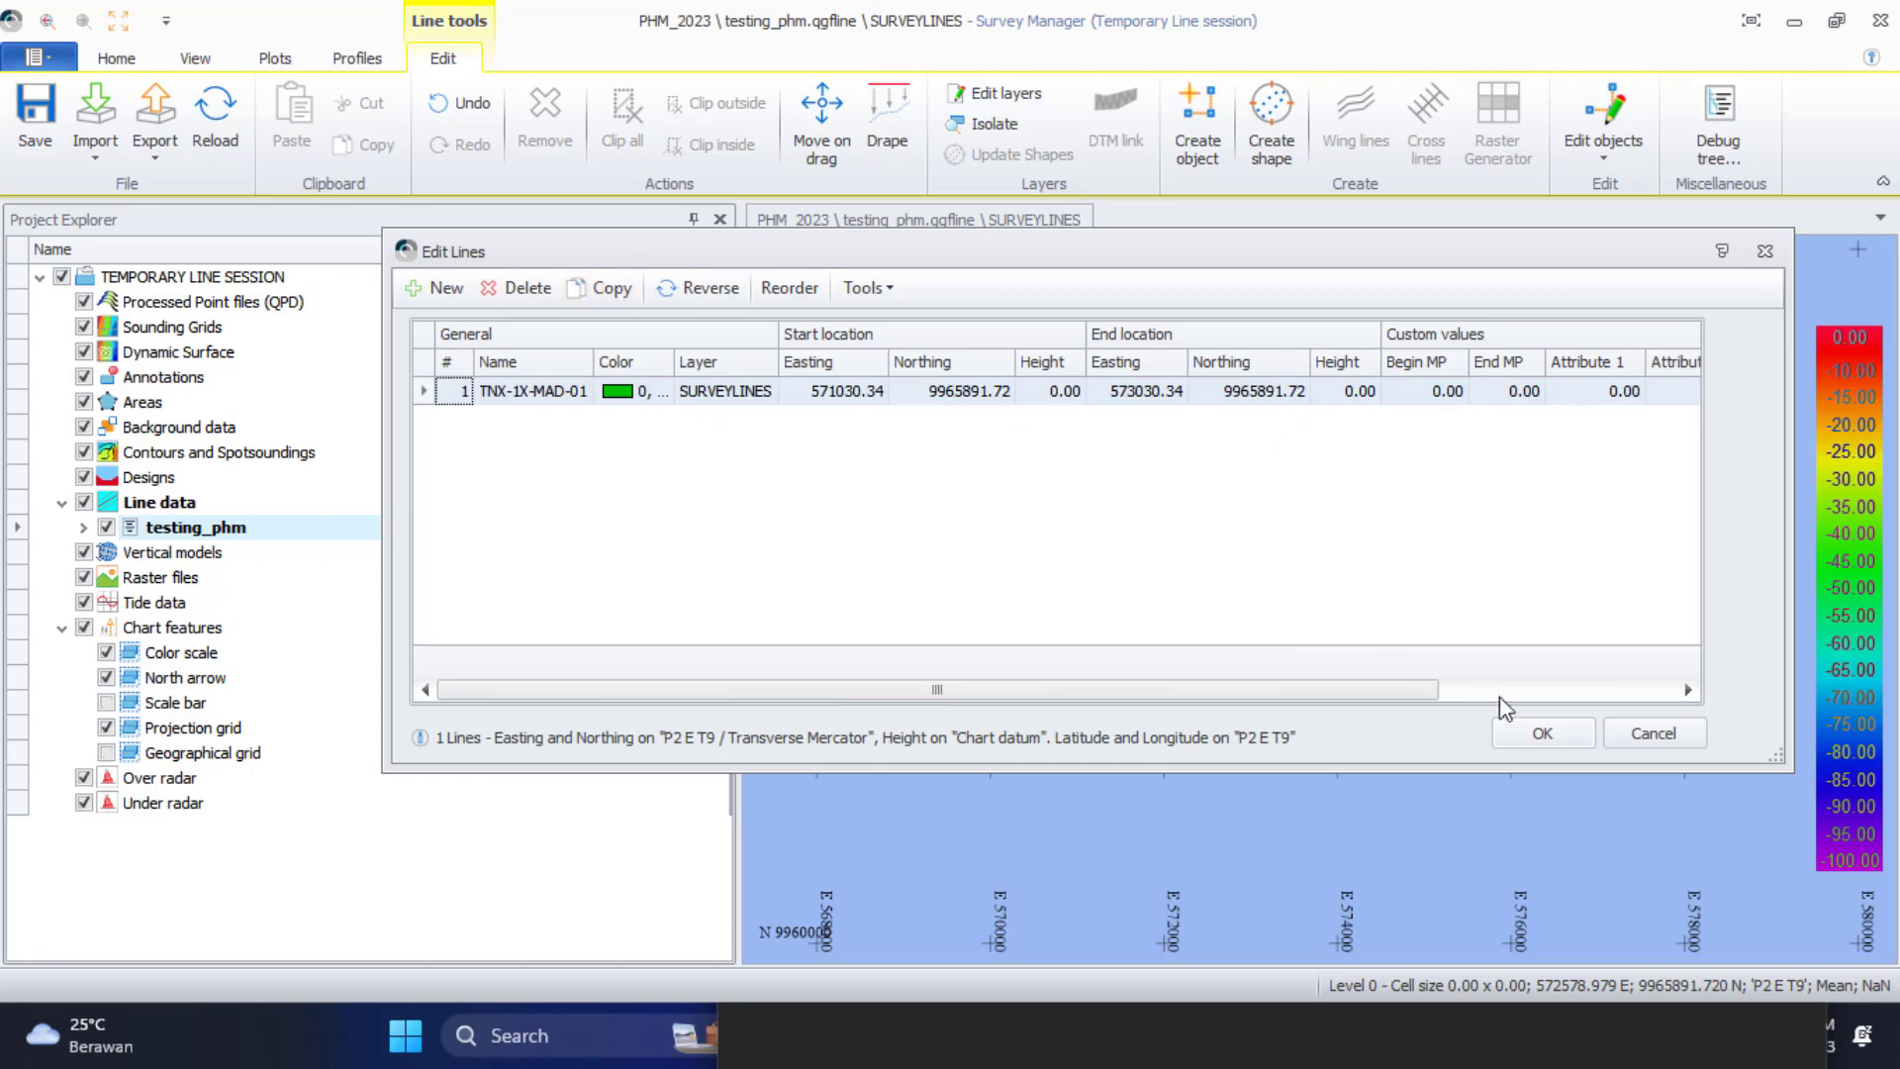
click(1522, 736)
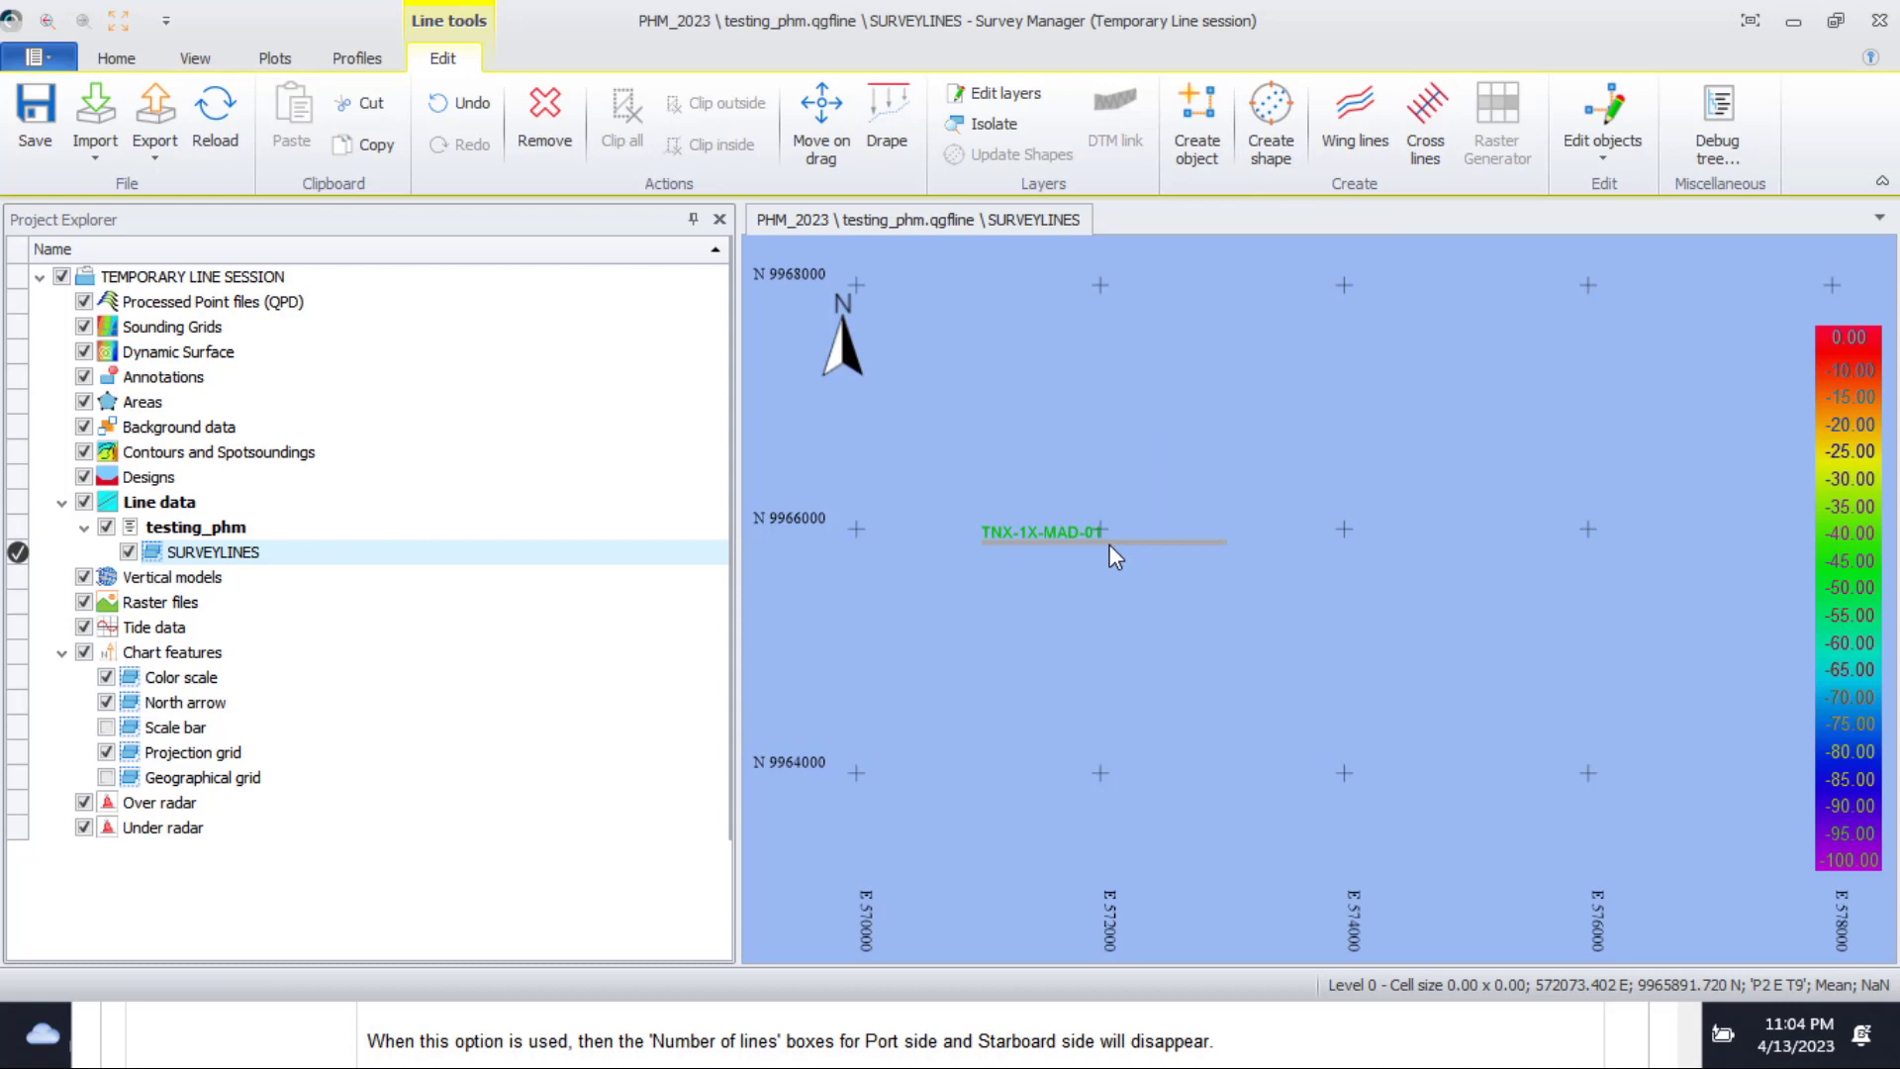
Create 20 starboard and 0 port wing lines at 100 m offset from TNX-1X-MAD-01 (MAD1–MAD20)
click(1354, 149)
drag(1140, 143, 1360, 159)
click(1358, 372)
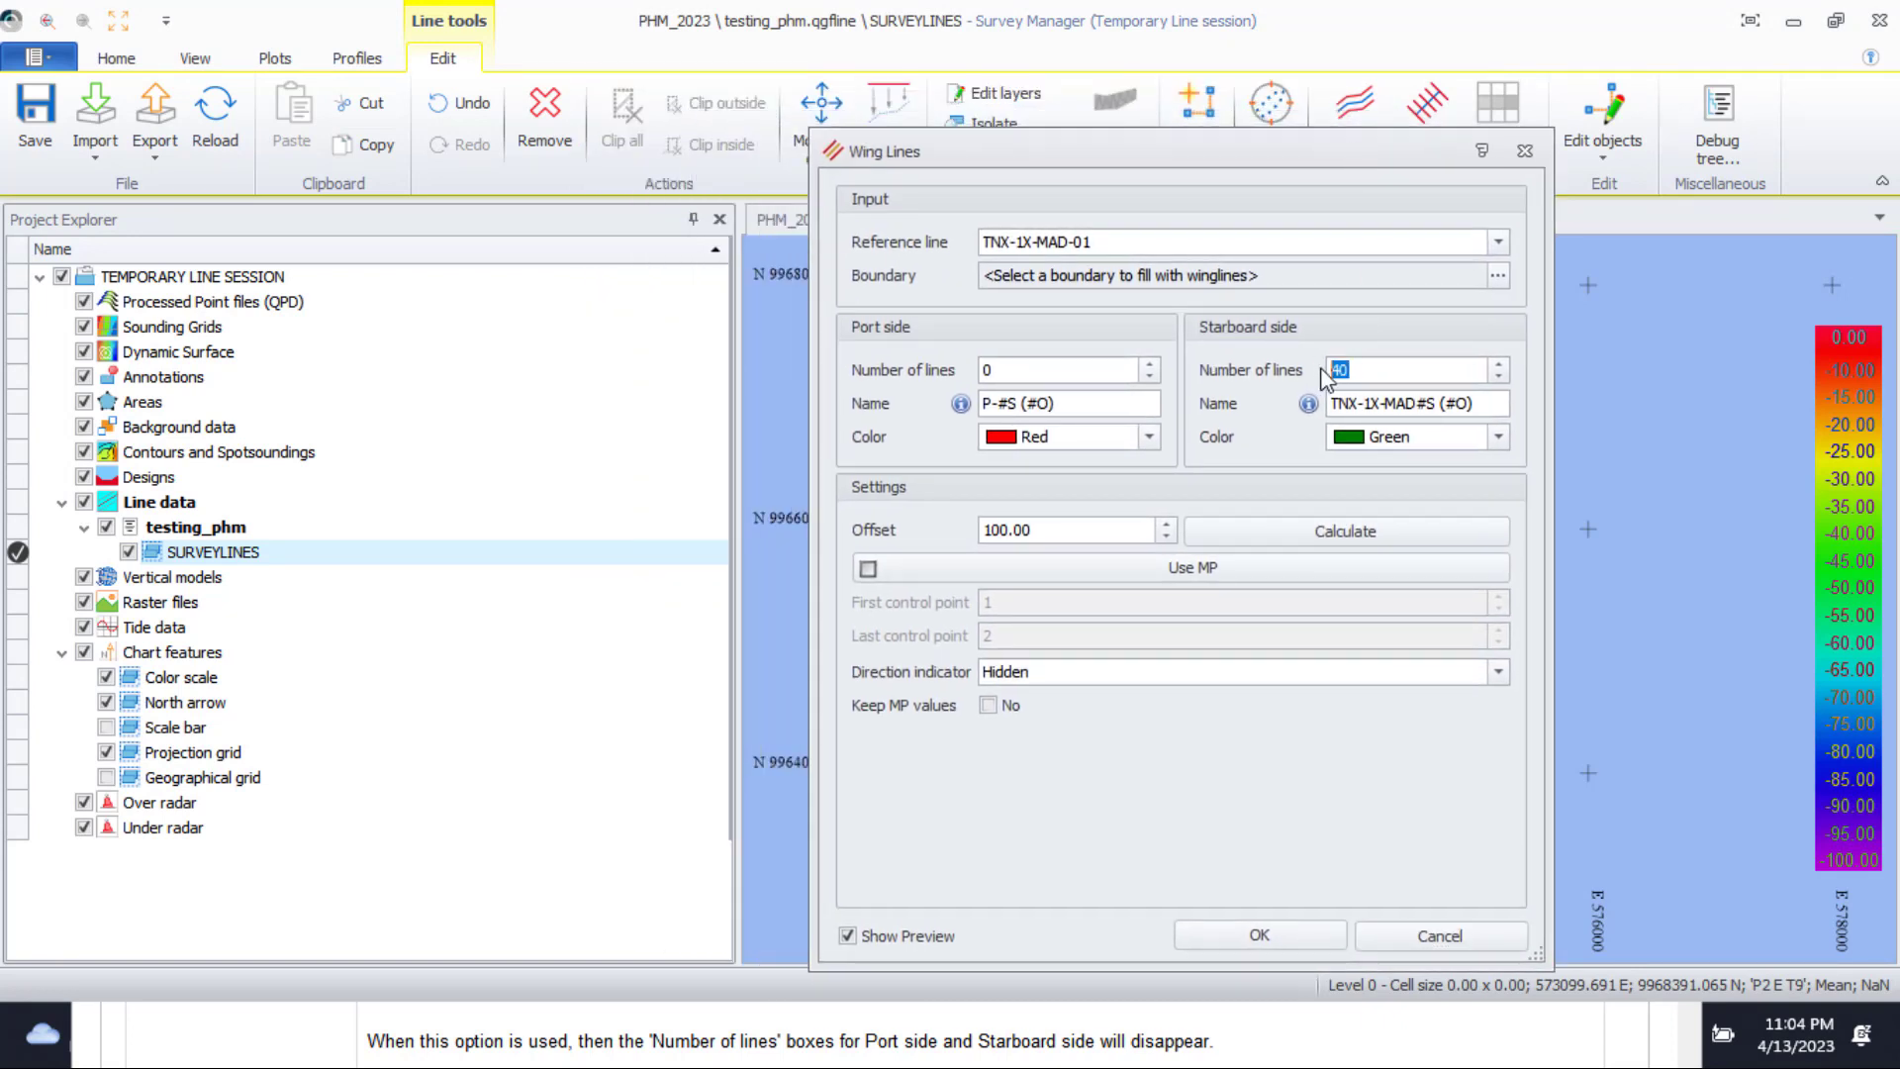
text(20)
drag(1179, 154, 726, 168)
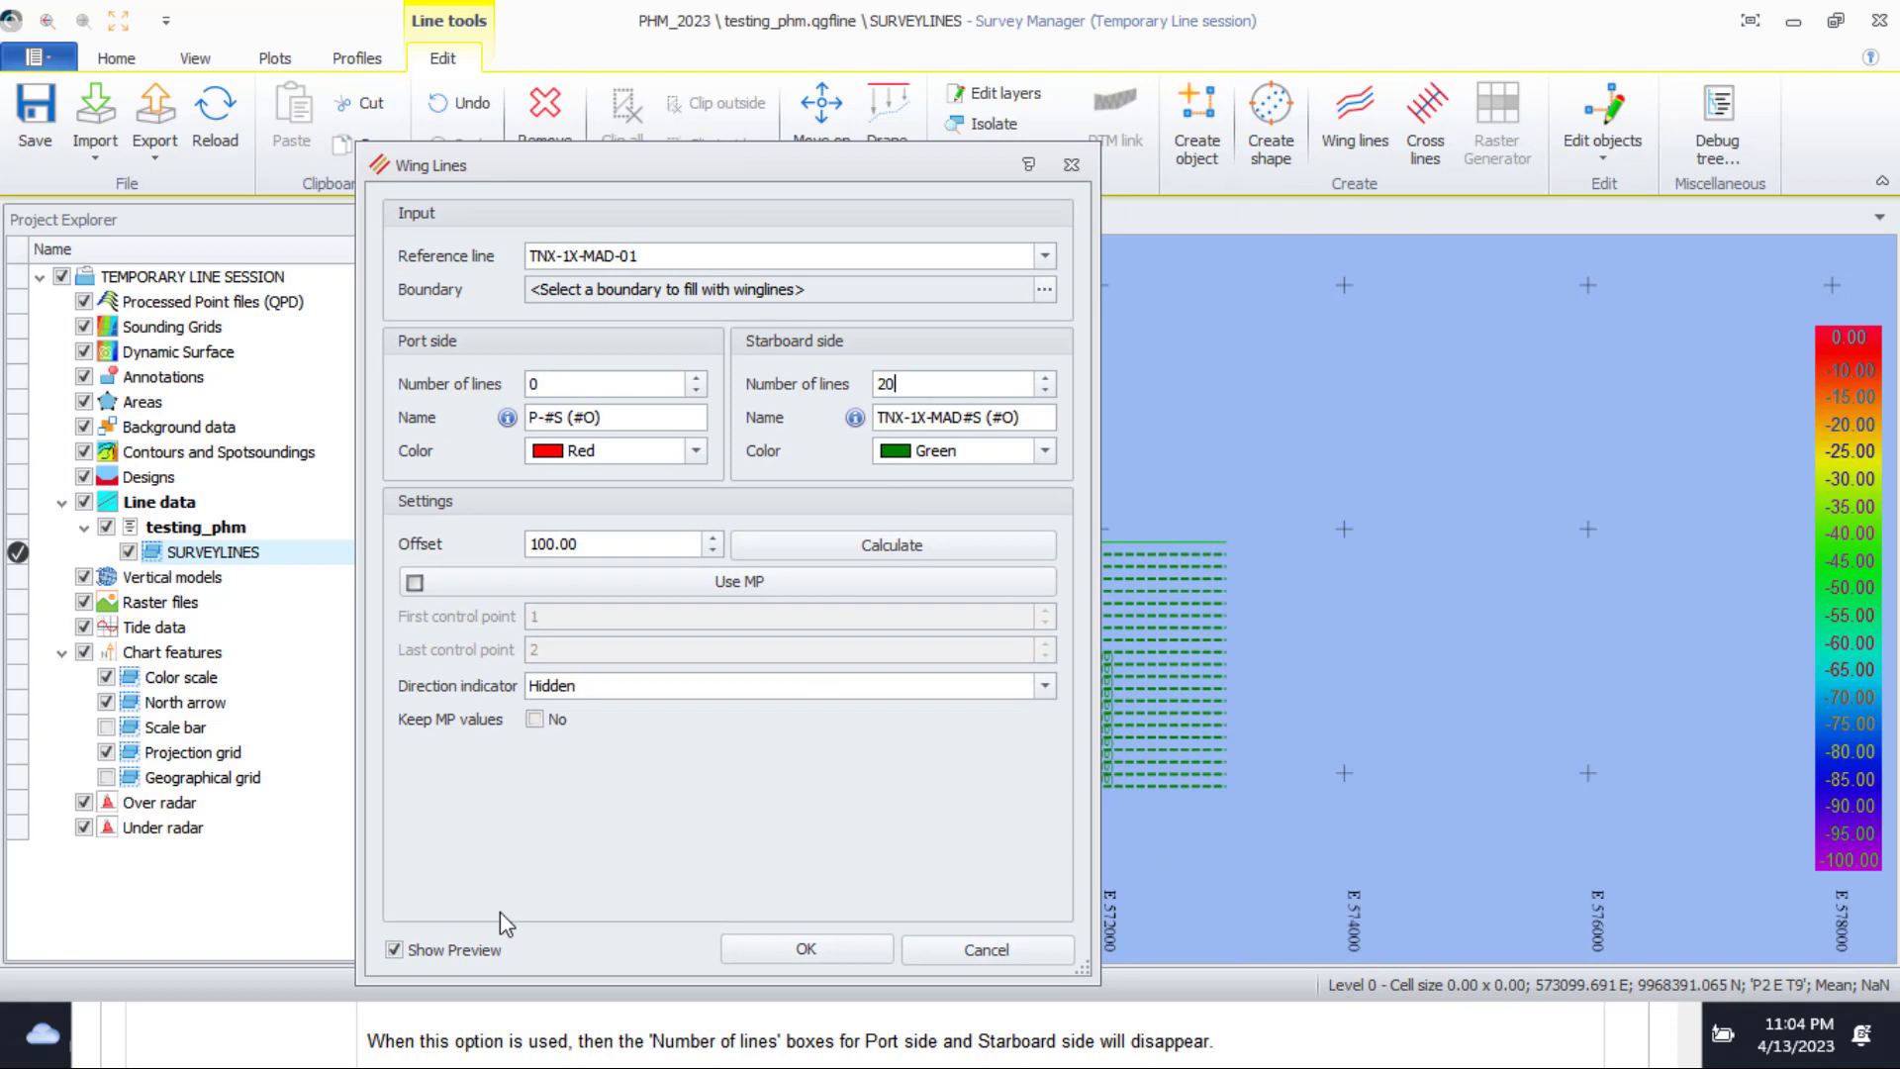
click(473, 952)
click(473, 952)
drag(887, 161, 739, 117)
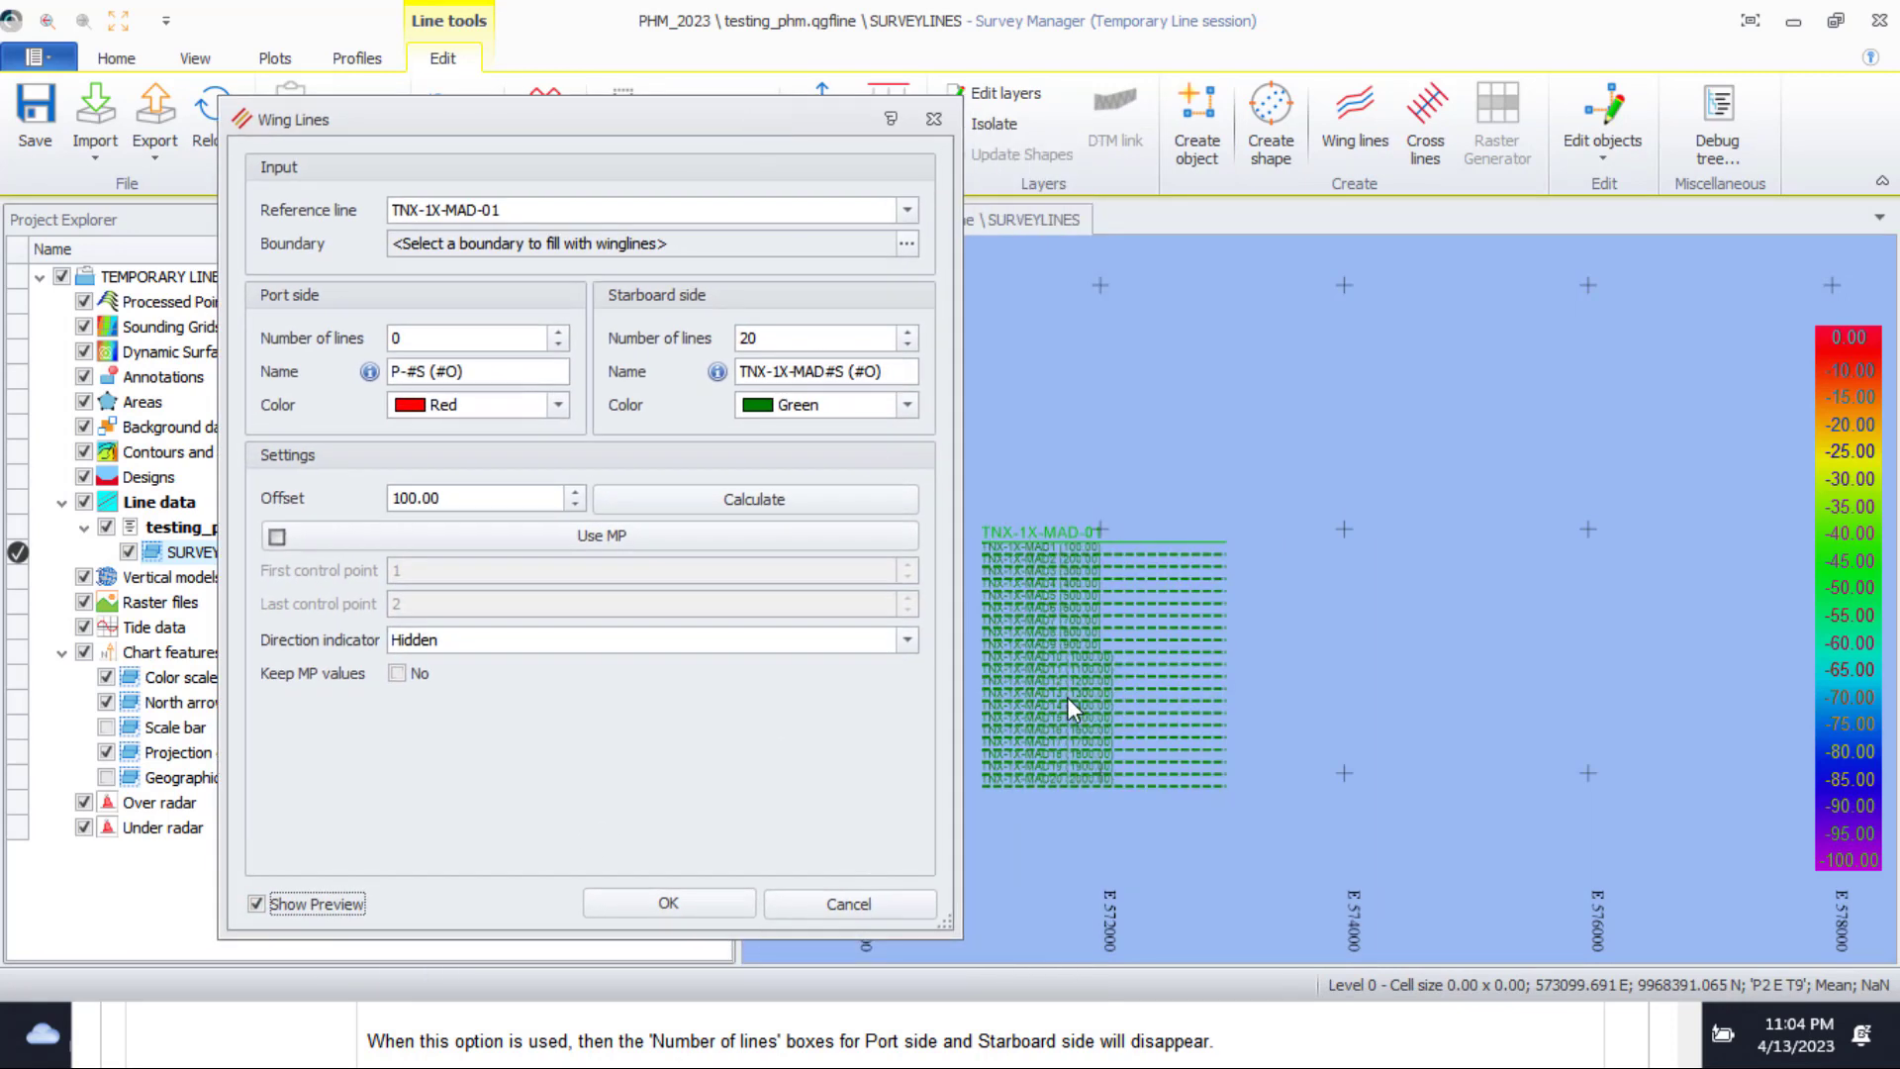
click(726, 903)
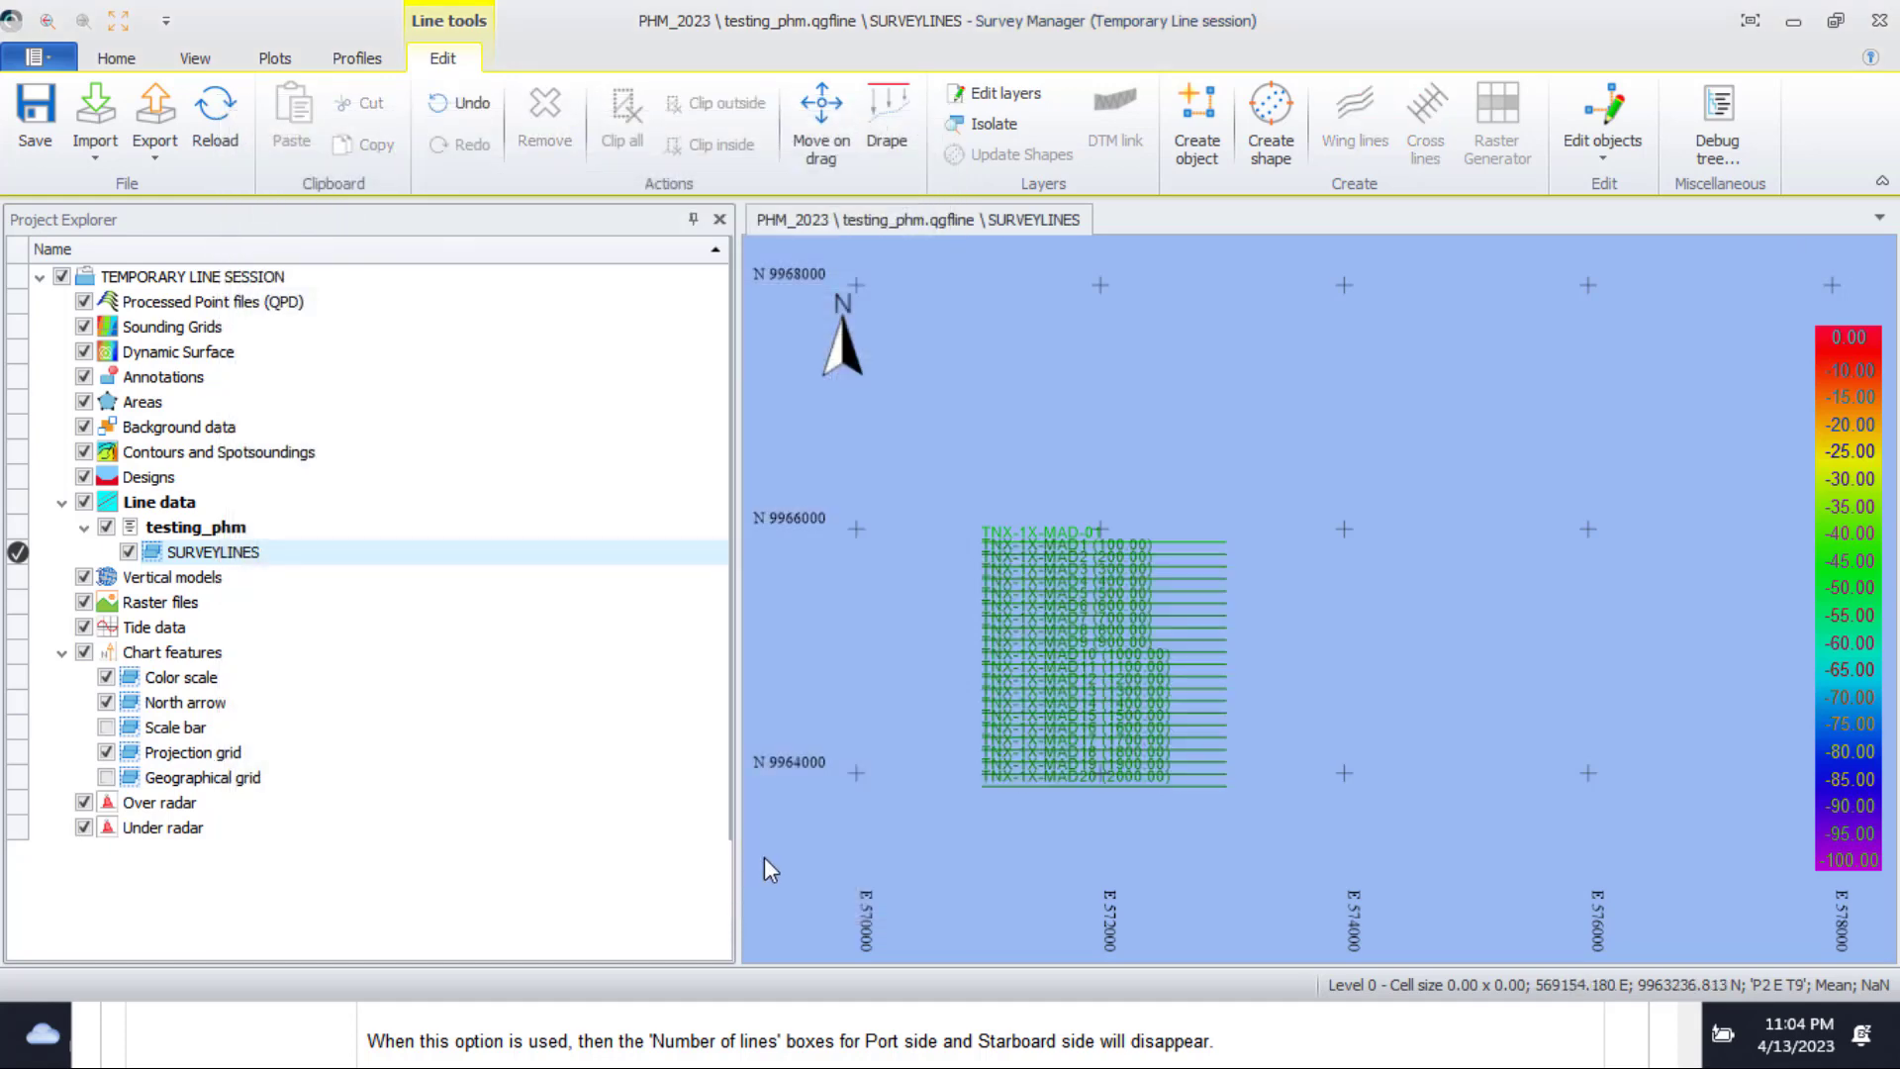
scroll(1121, 705, up, 3)
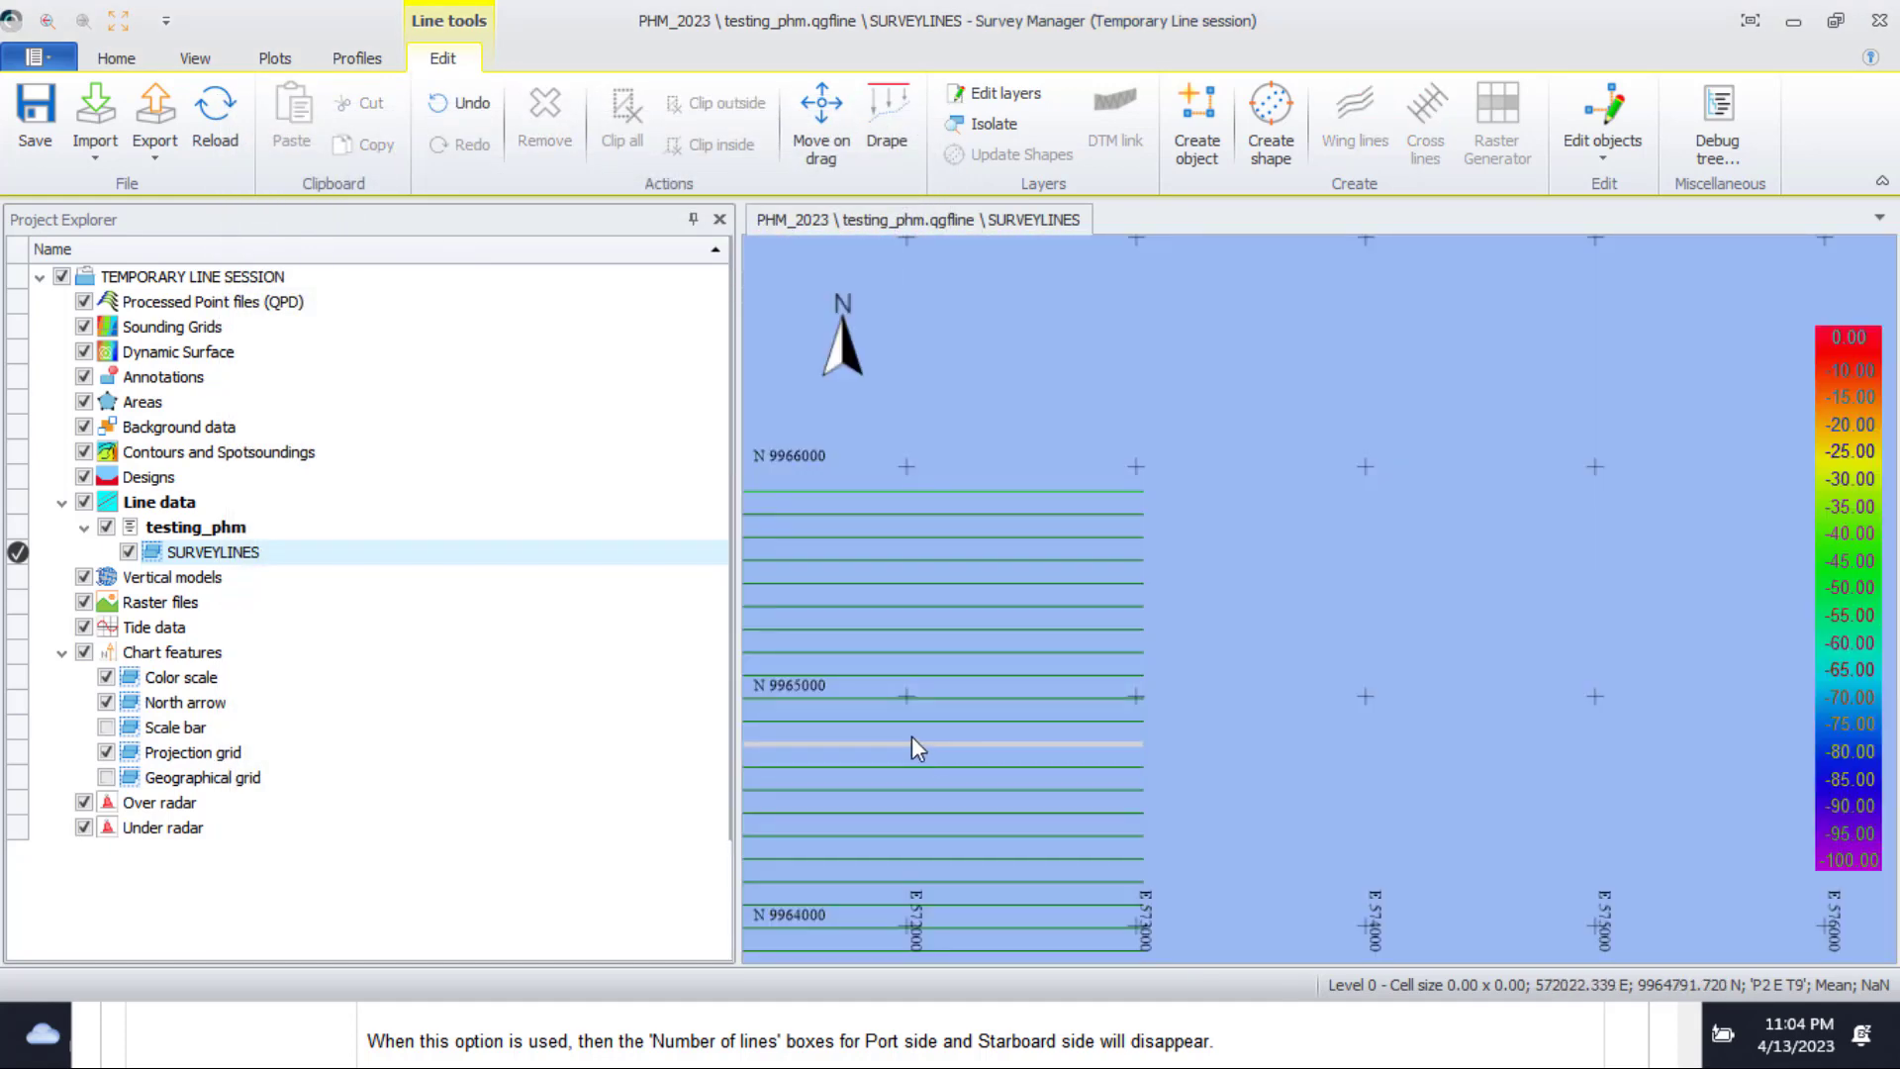
drag(912, 750, 1352, 575)
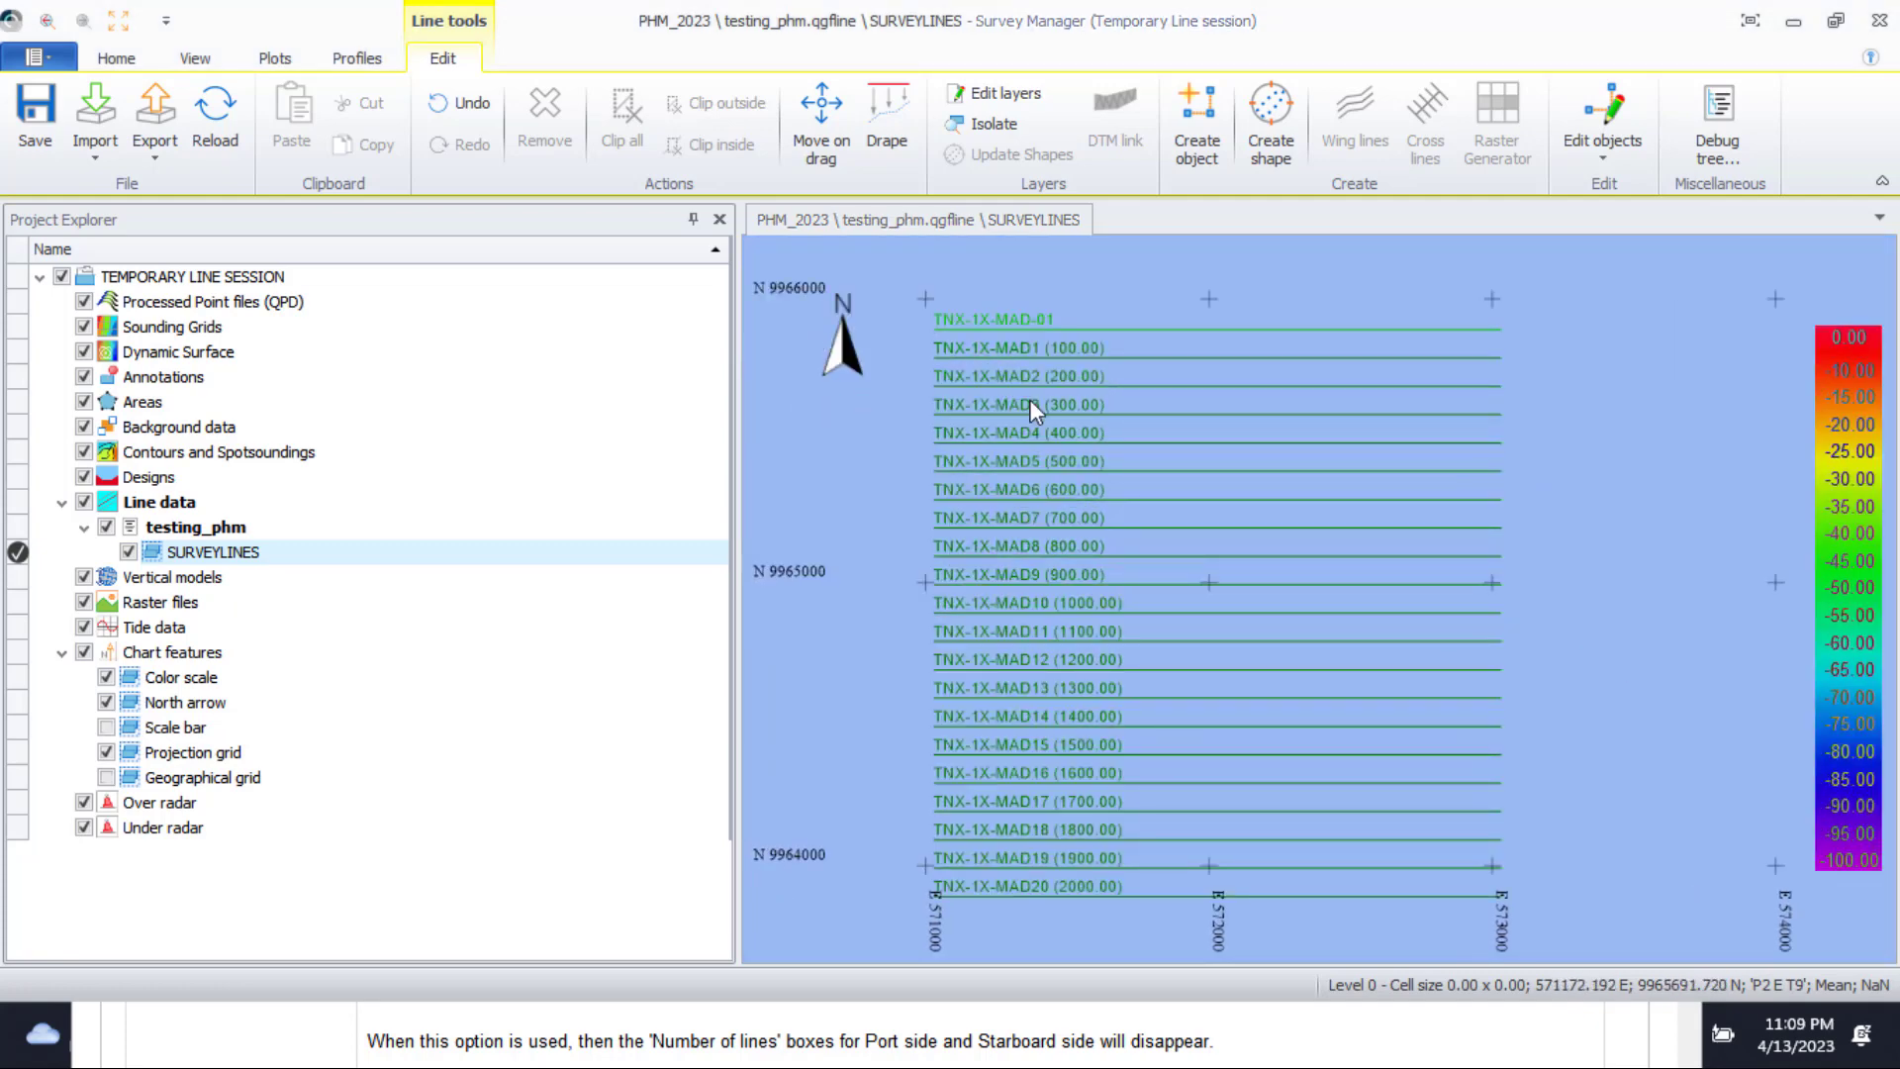
In the Edit objects Lines table, rename the wing lines MAD3, MAD5 … MAD41 and apply
click(1604, 158)
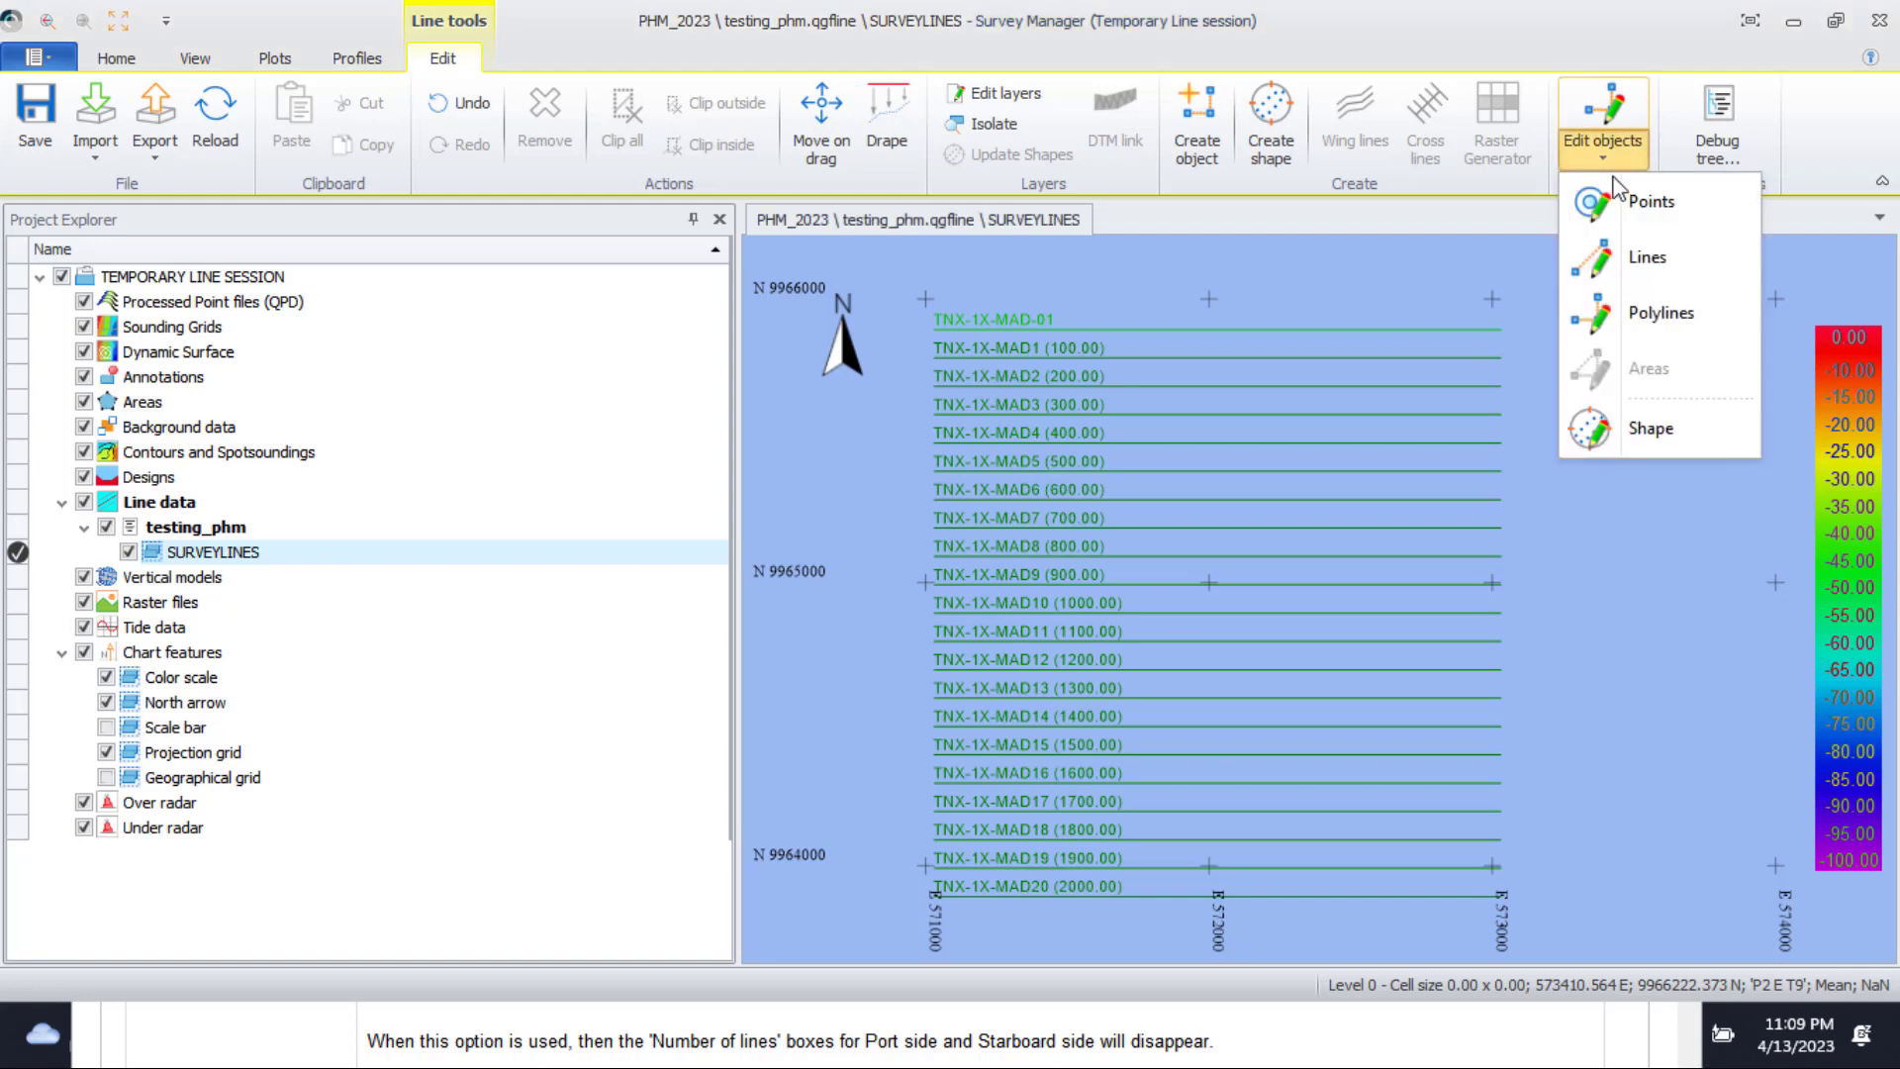
click(1635, 265)
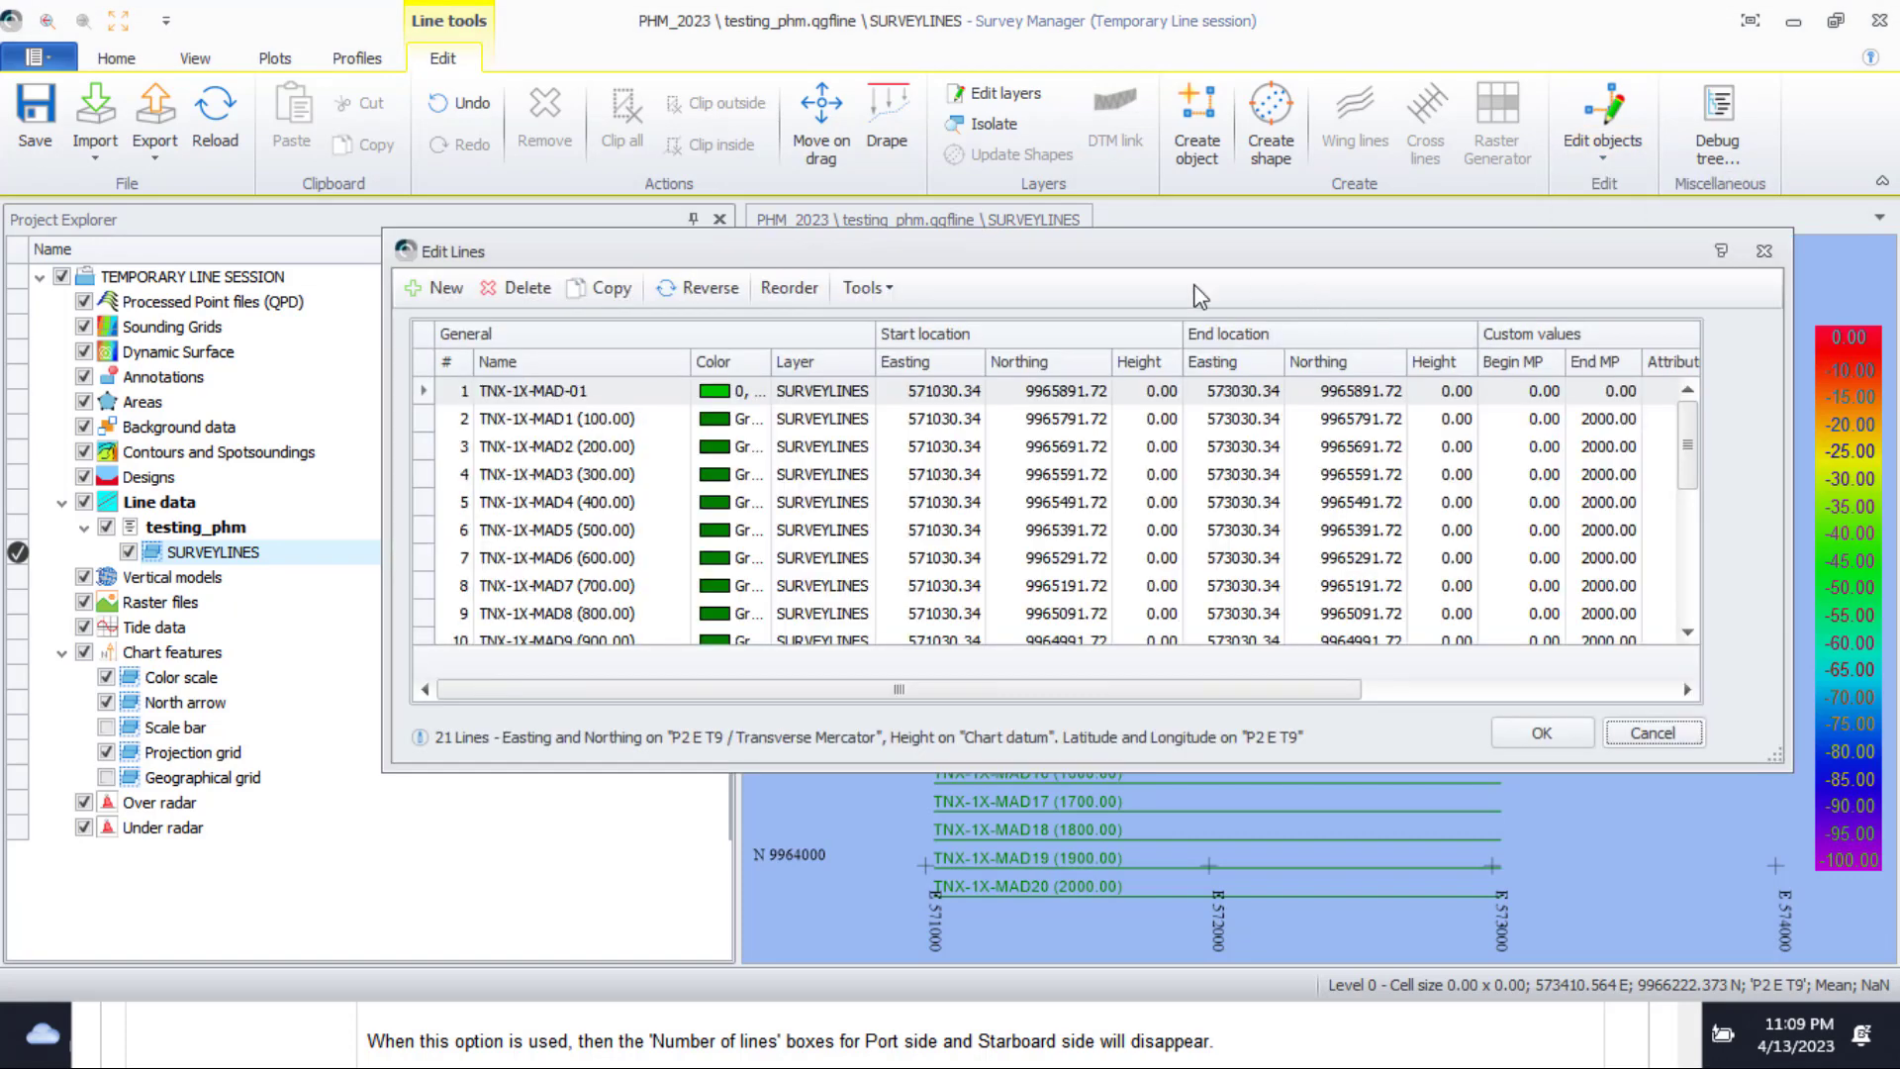
click(599, 428)
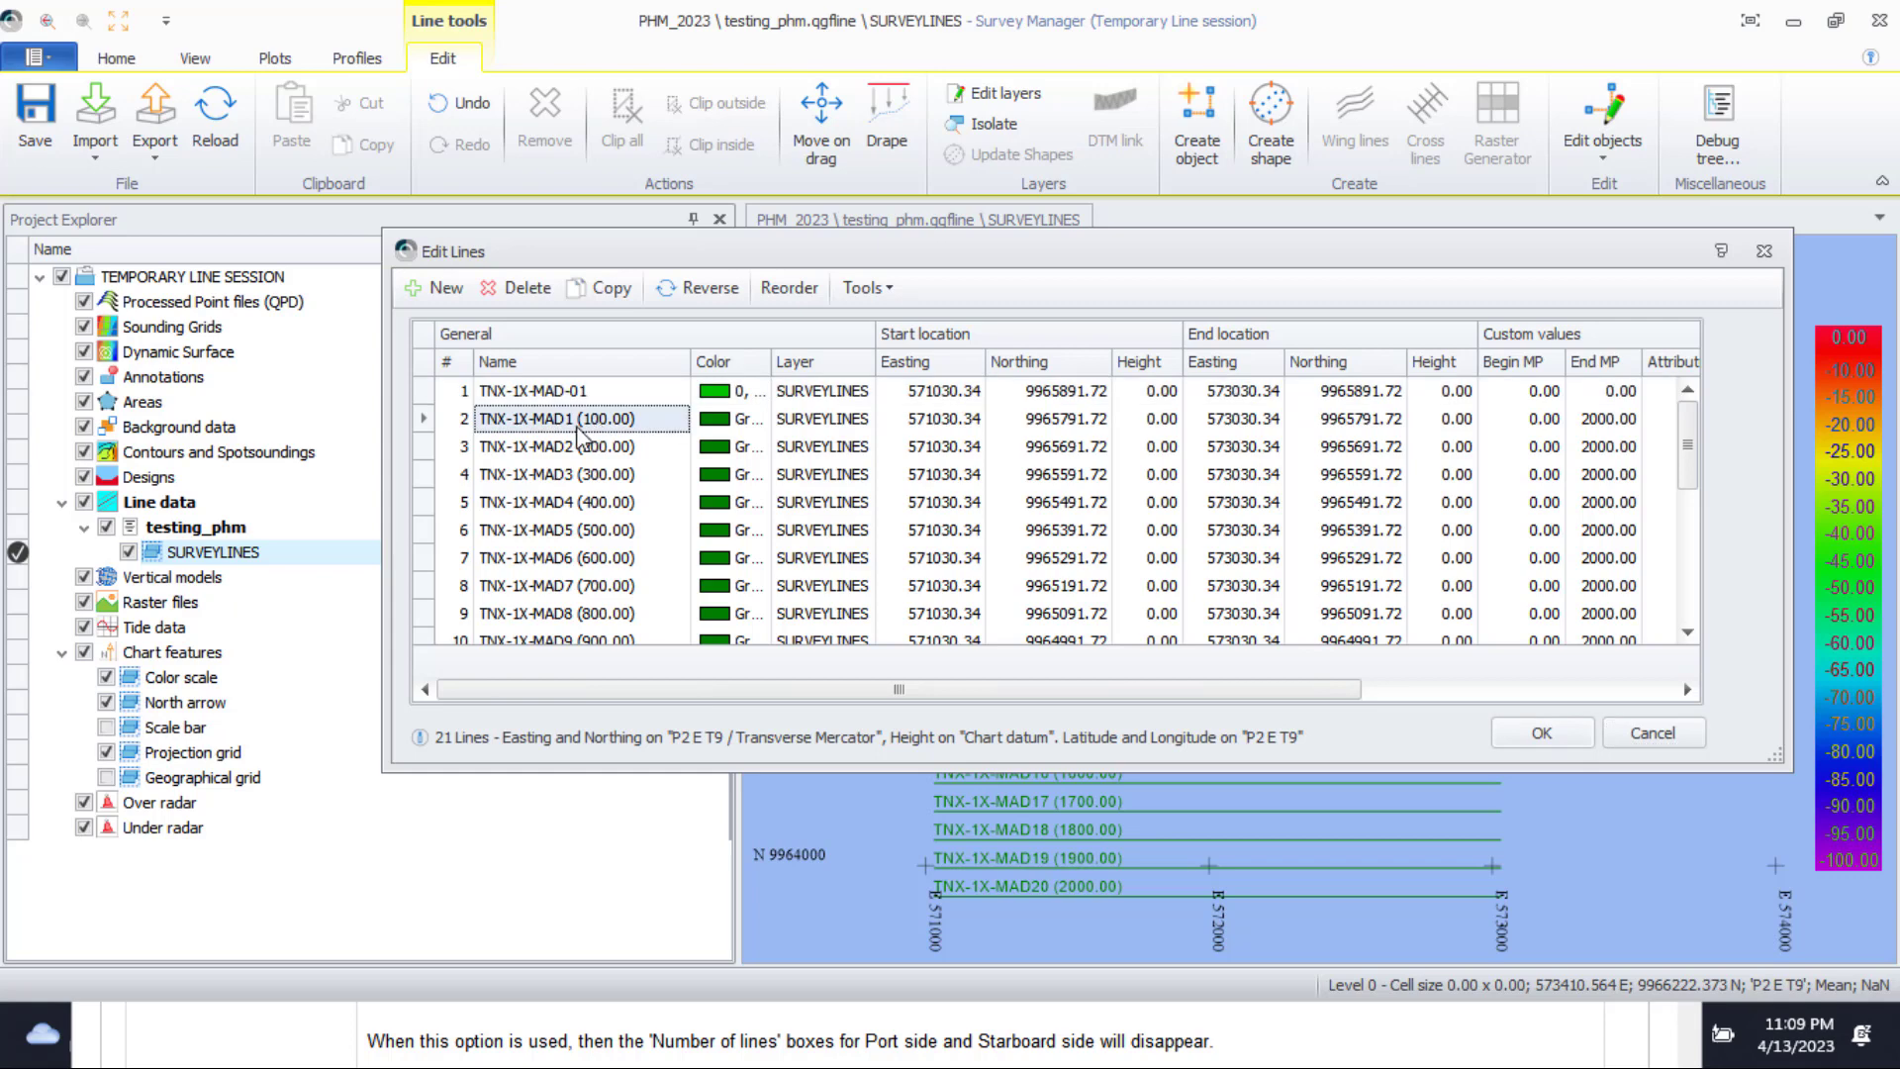
click(578, 420)
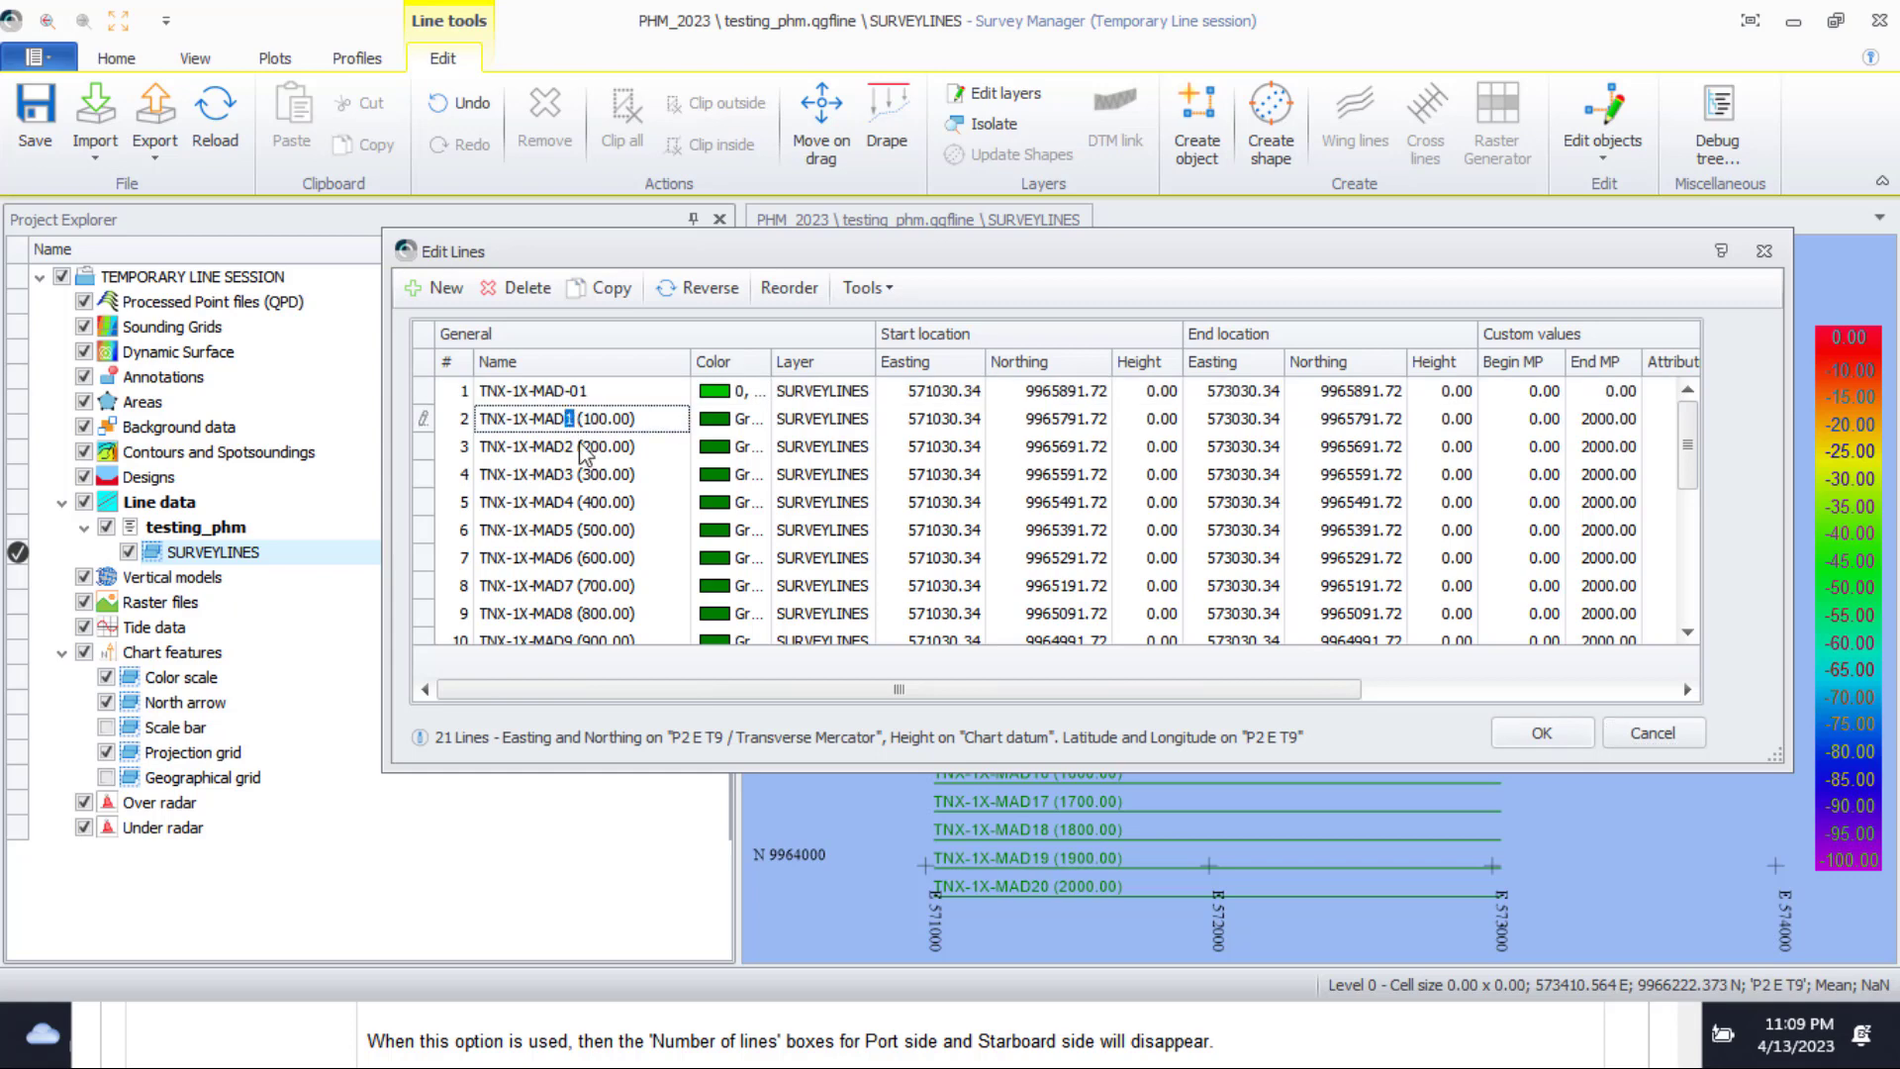
text(2)
click(580, 451)
click(574, 447)
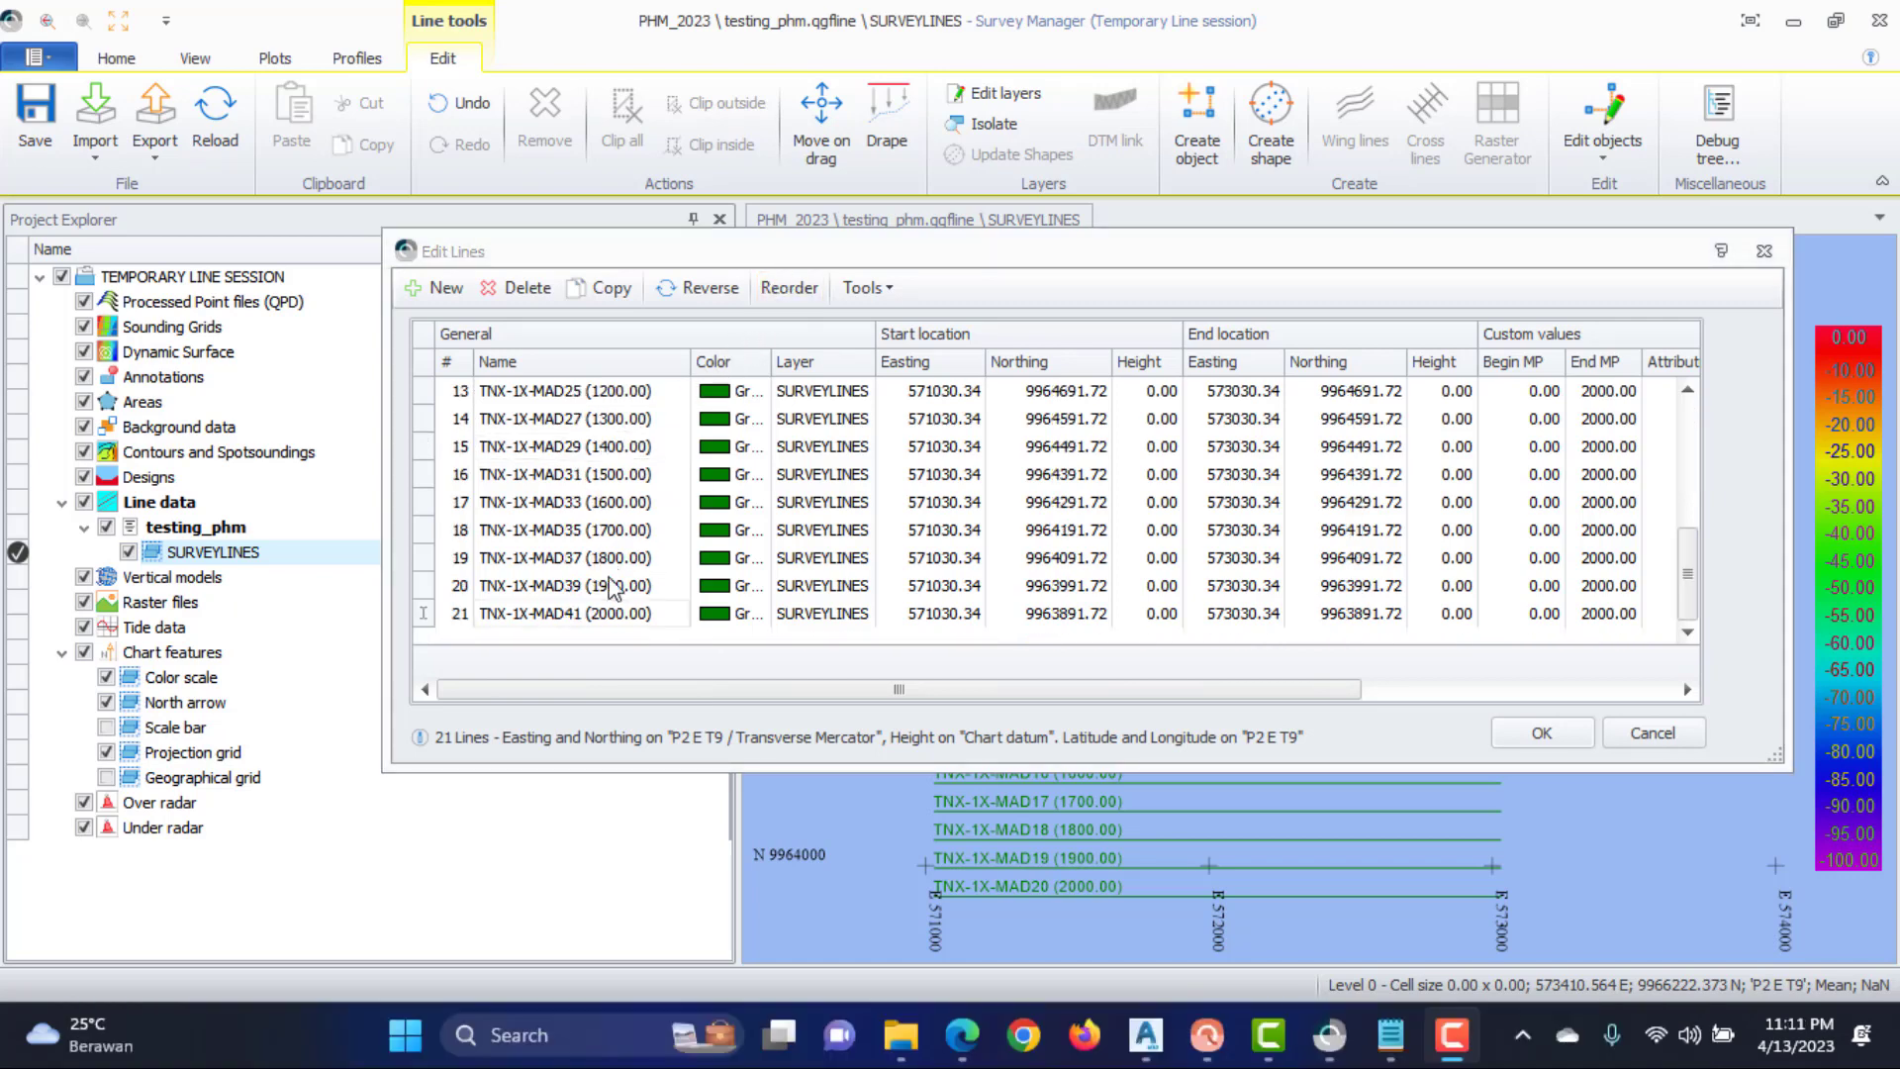
click(591, 589)
drag(591, 604, 584, 502)
scroll(618, 490, up, 2)
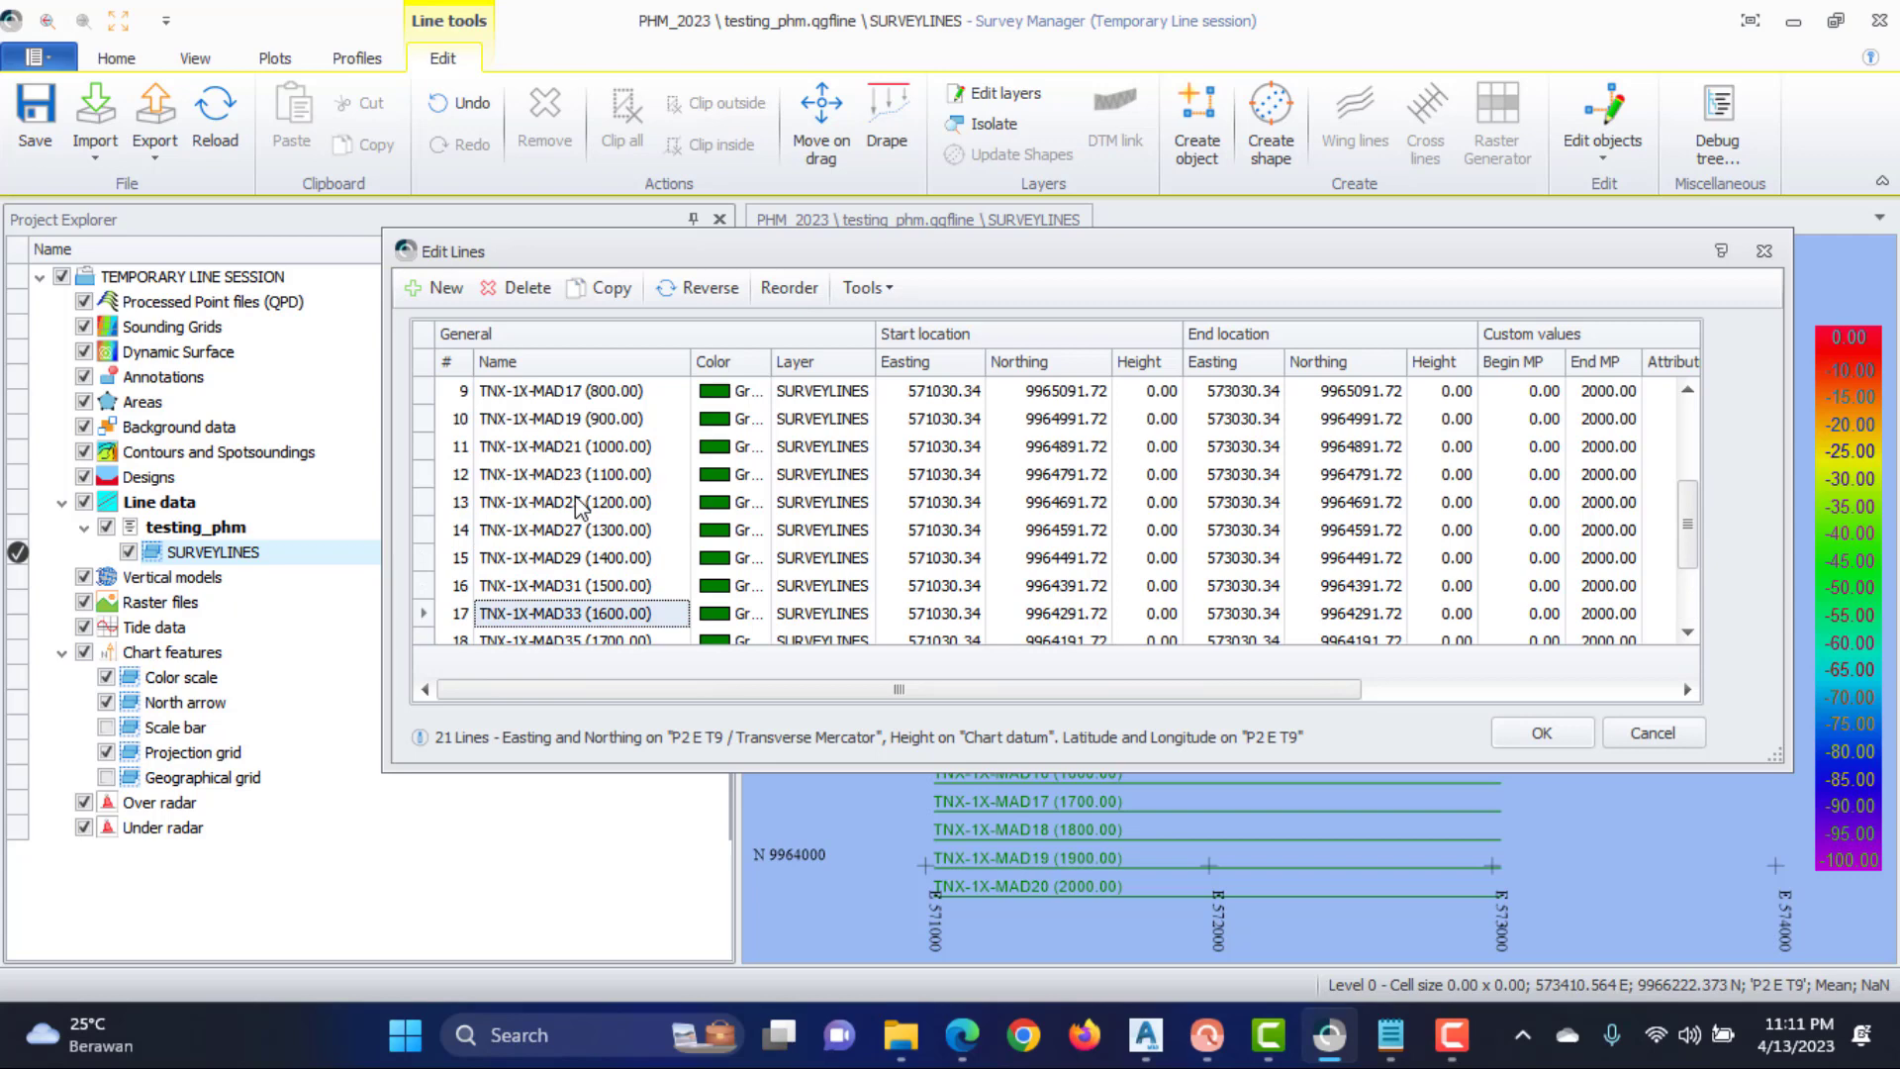
click(1519, 735)
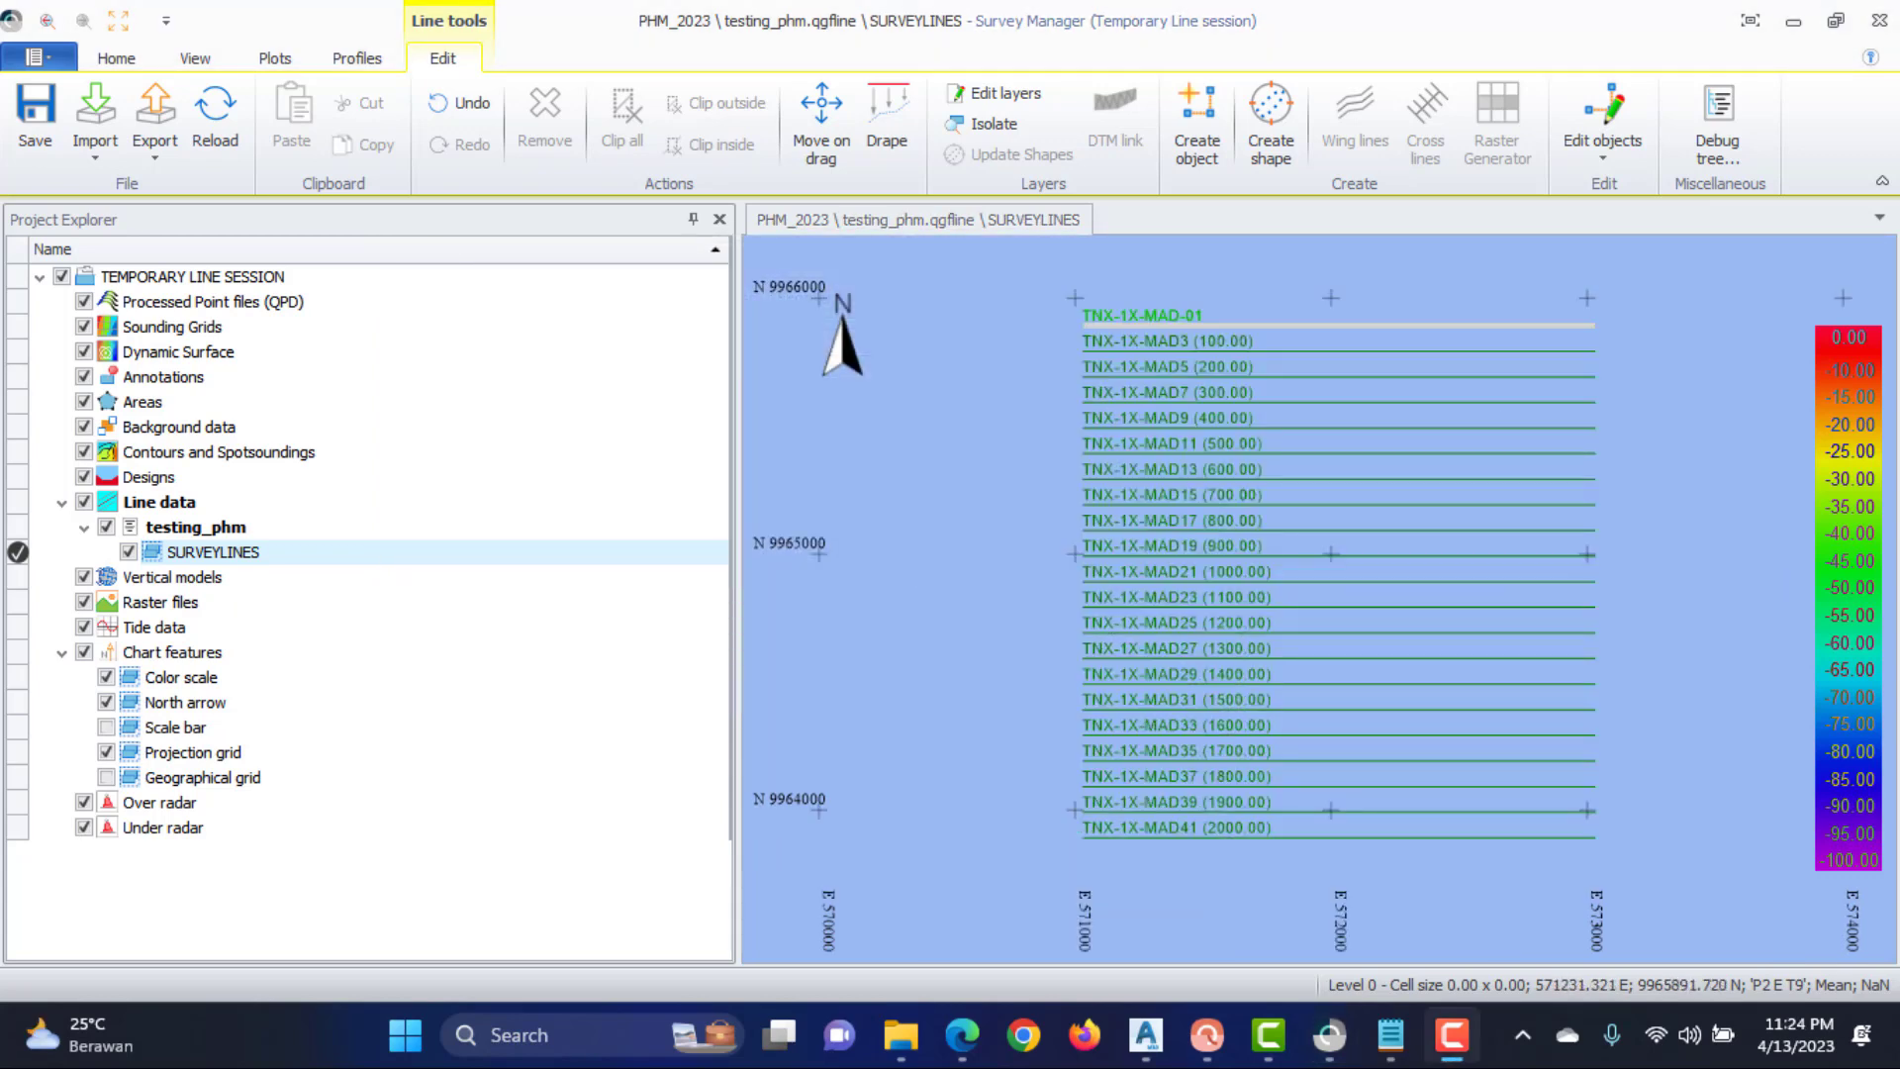
key(alt+Tab)
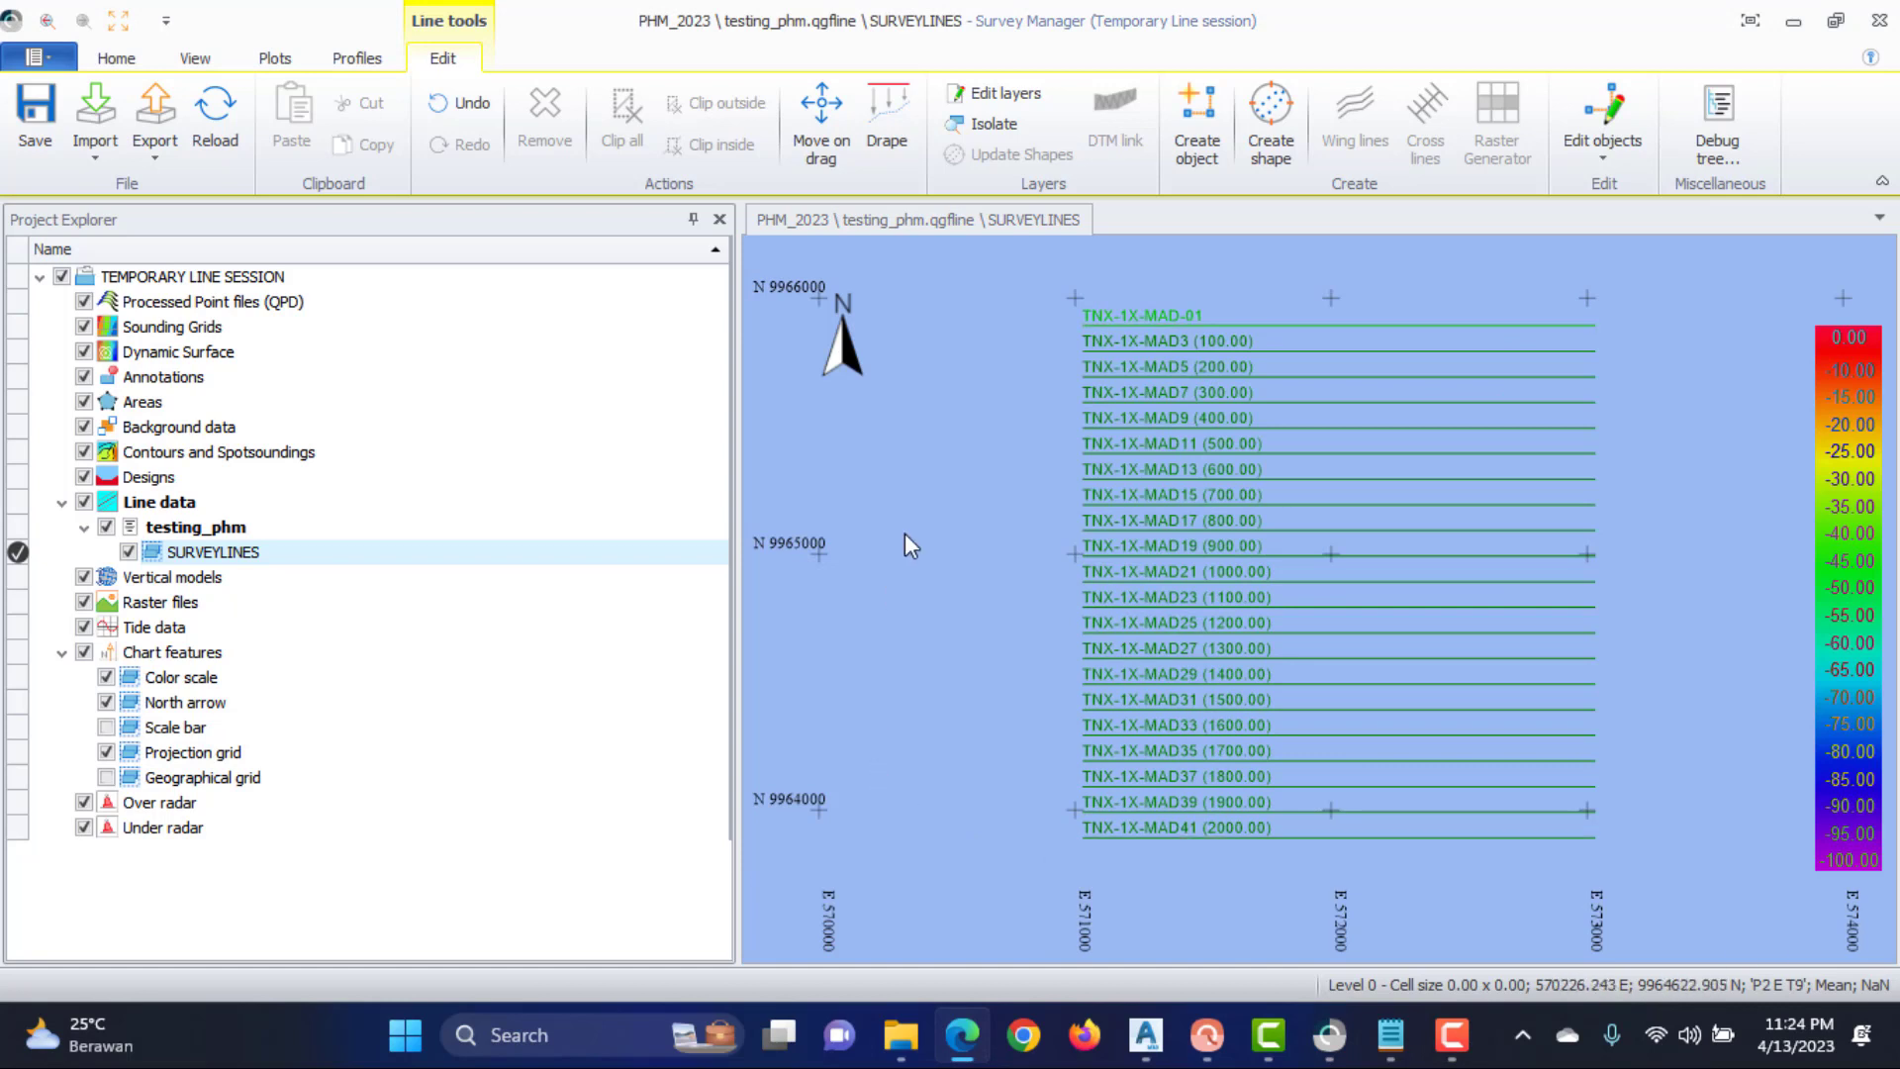
Create blue cross lines on TNX-1X-MAD-01 at a 500 m interval, ending at MP 2500
click(1169, 326)
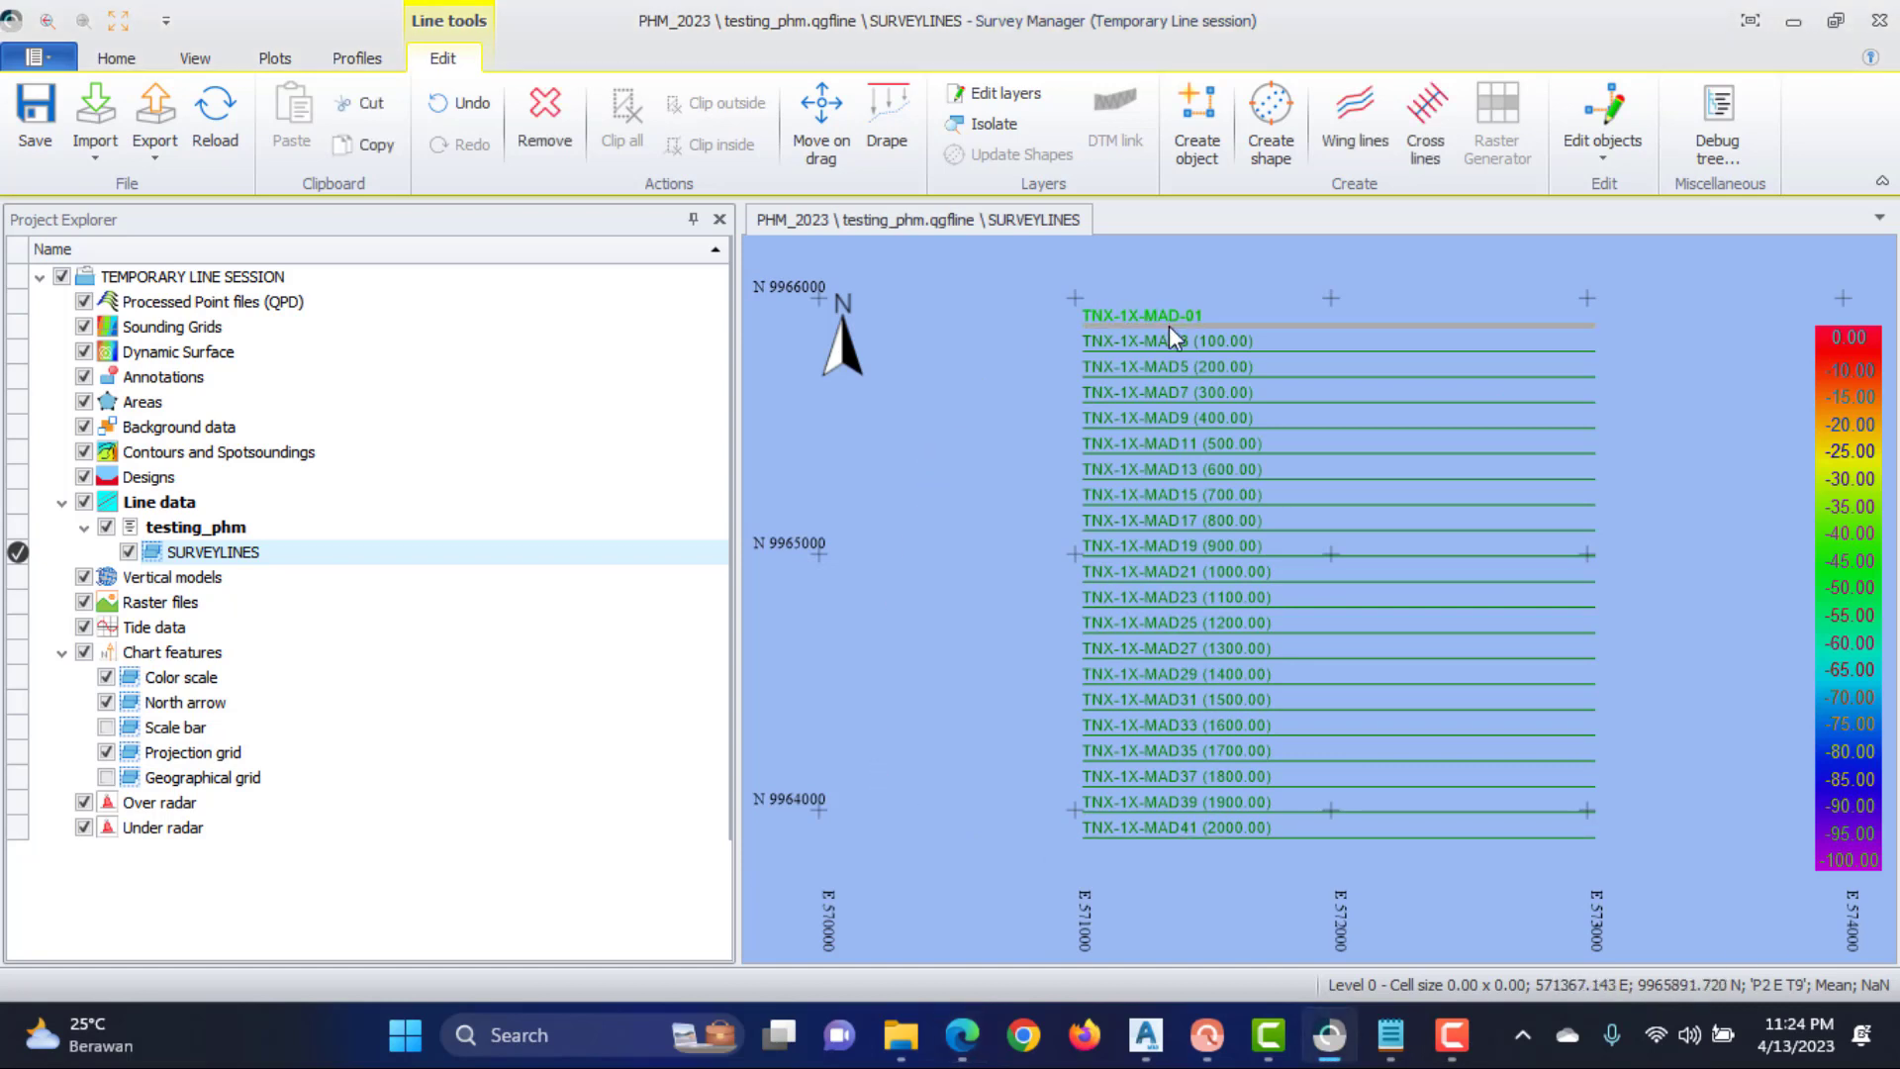
click(1426, 148)
drag(1051, 263, 927, 347)
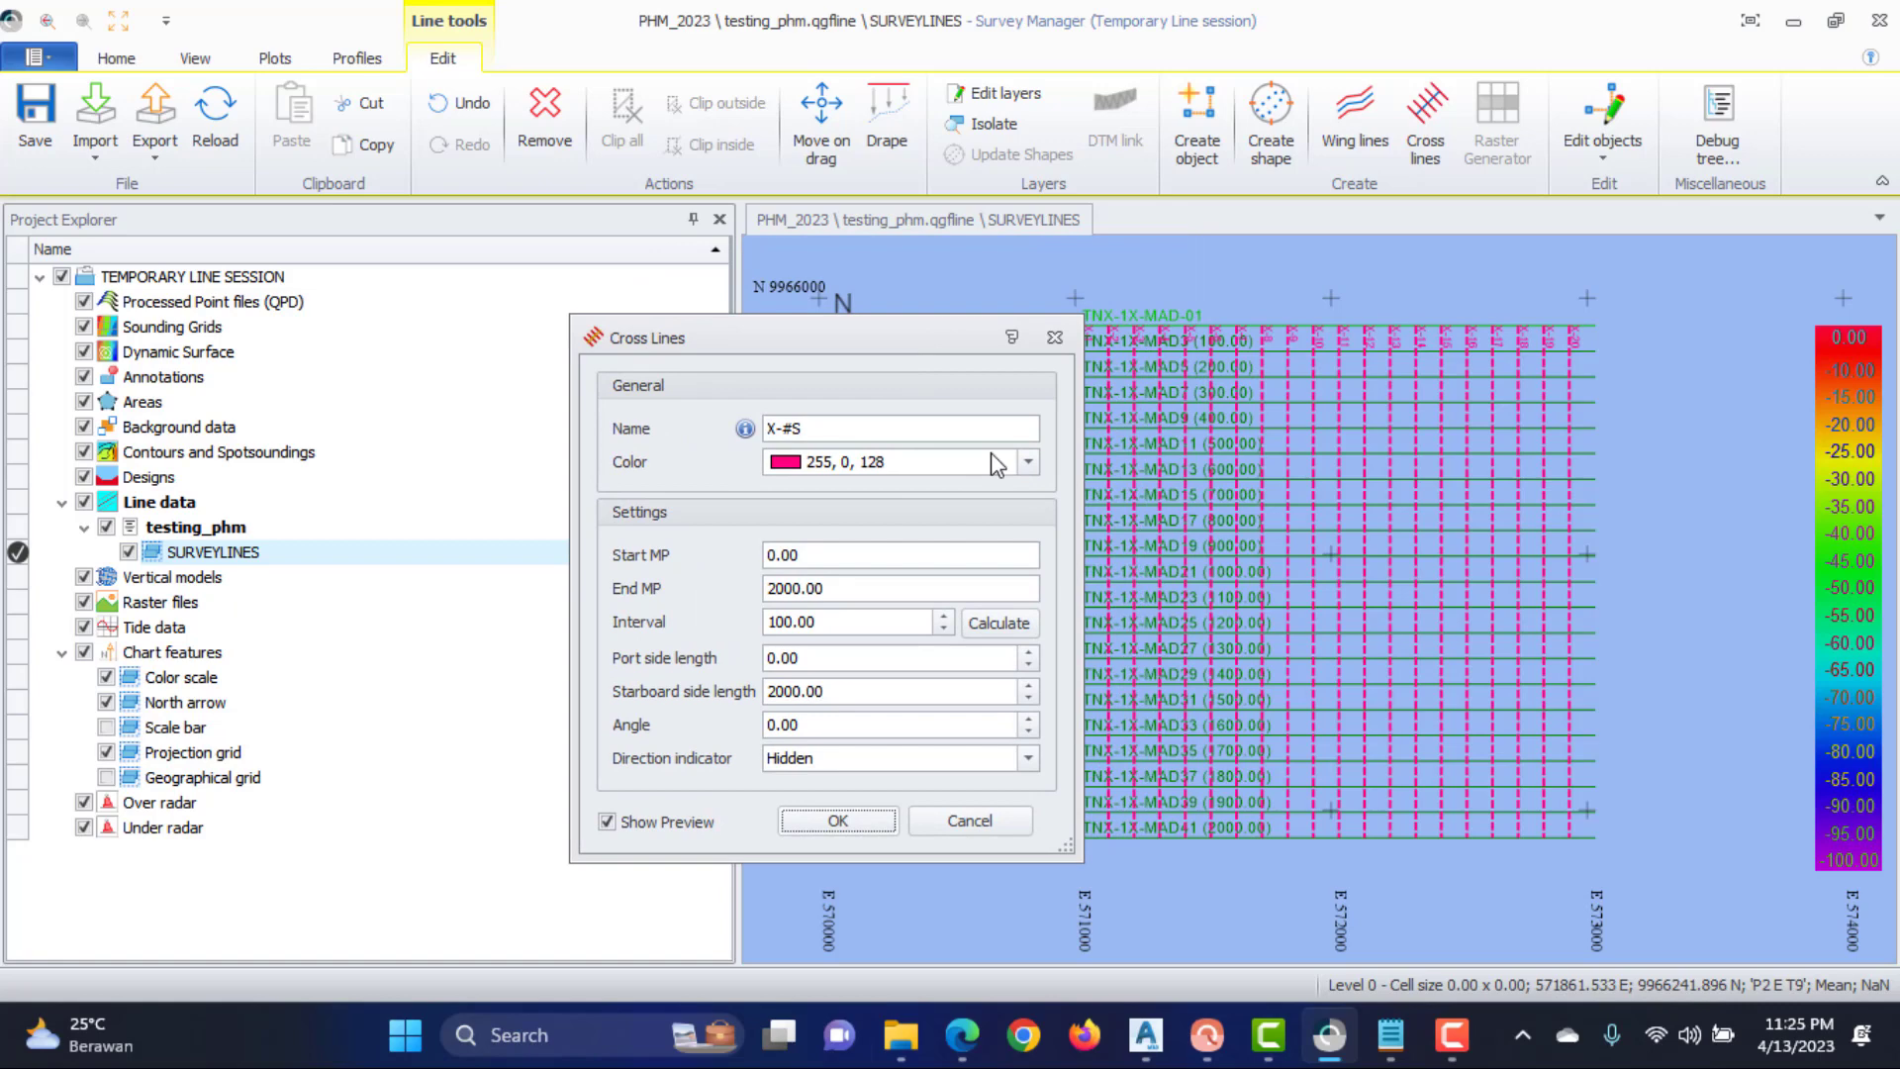
click(1026, 463)
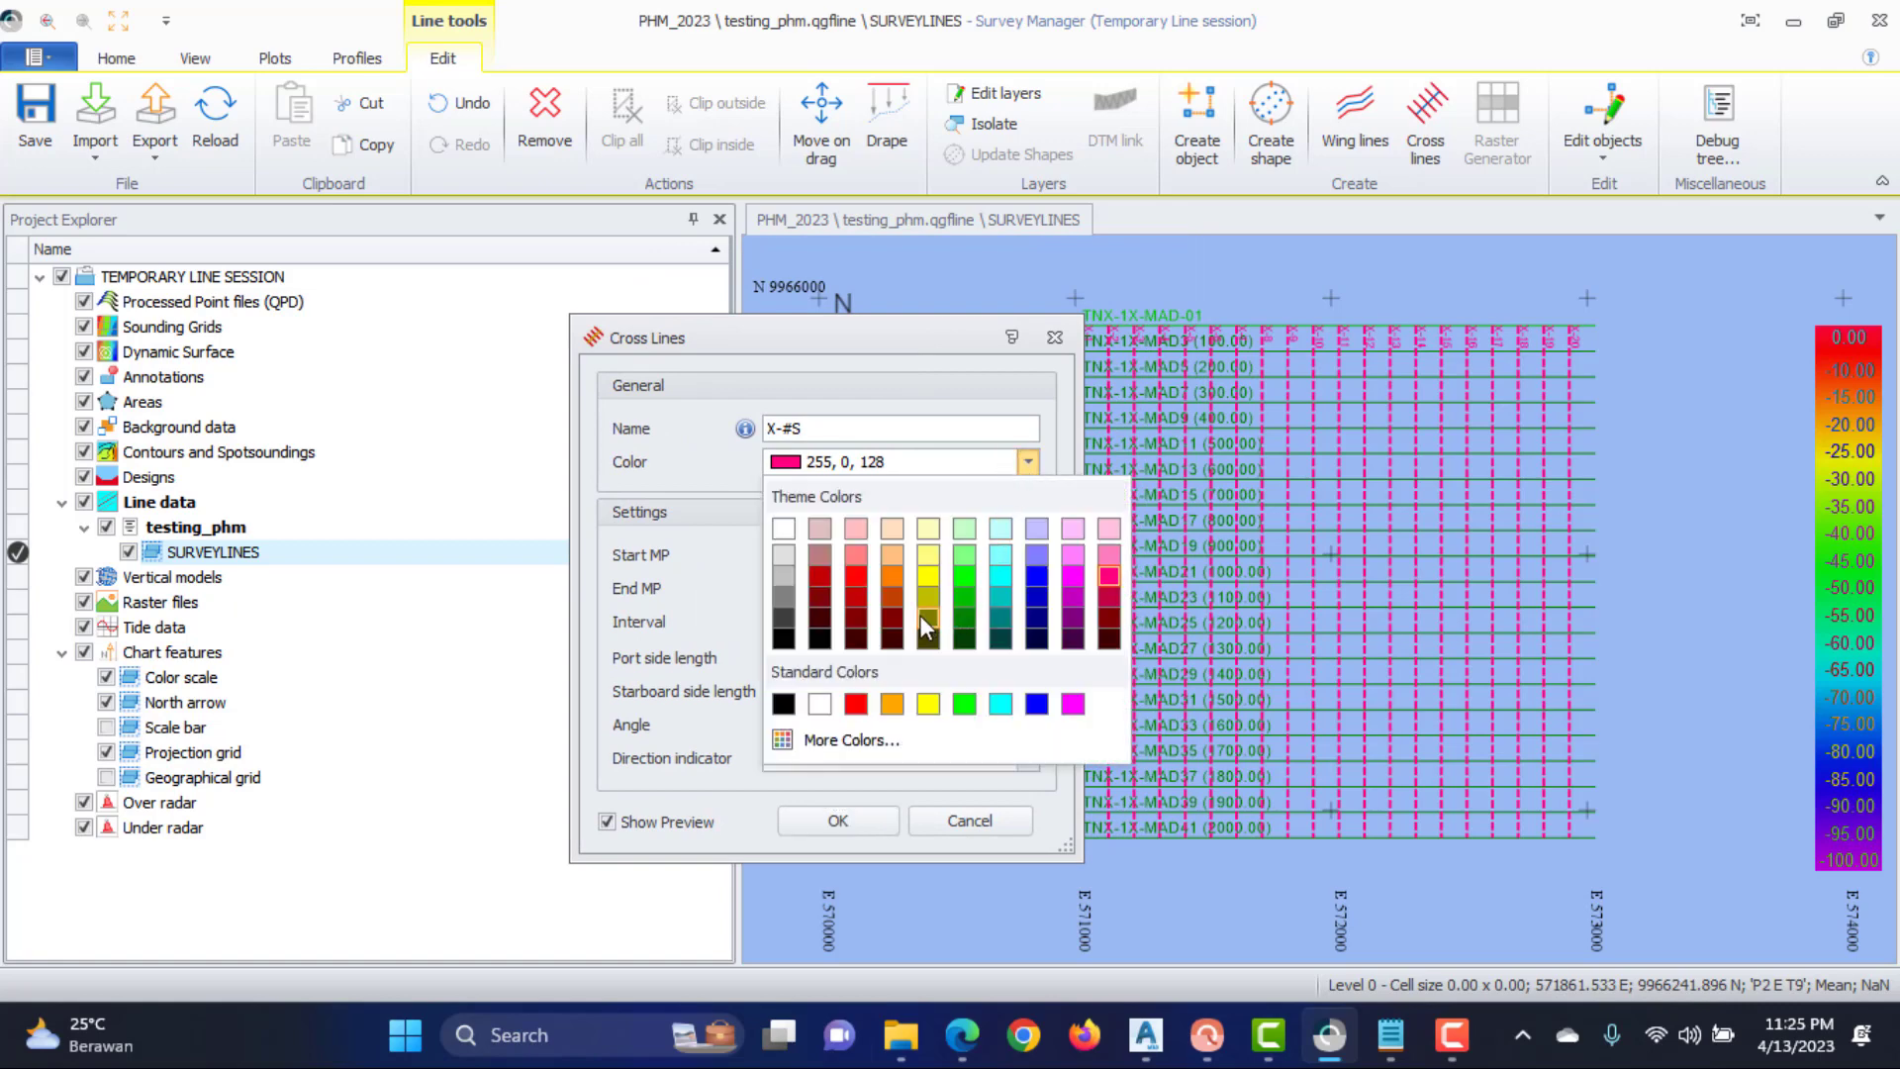
click(1034, 580)
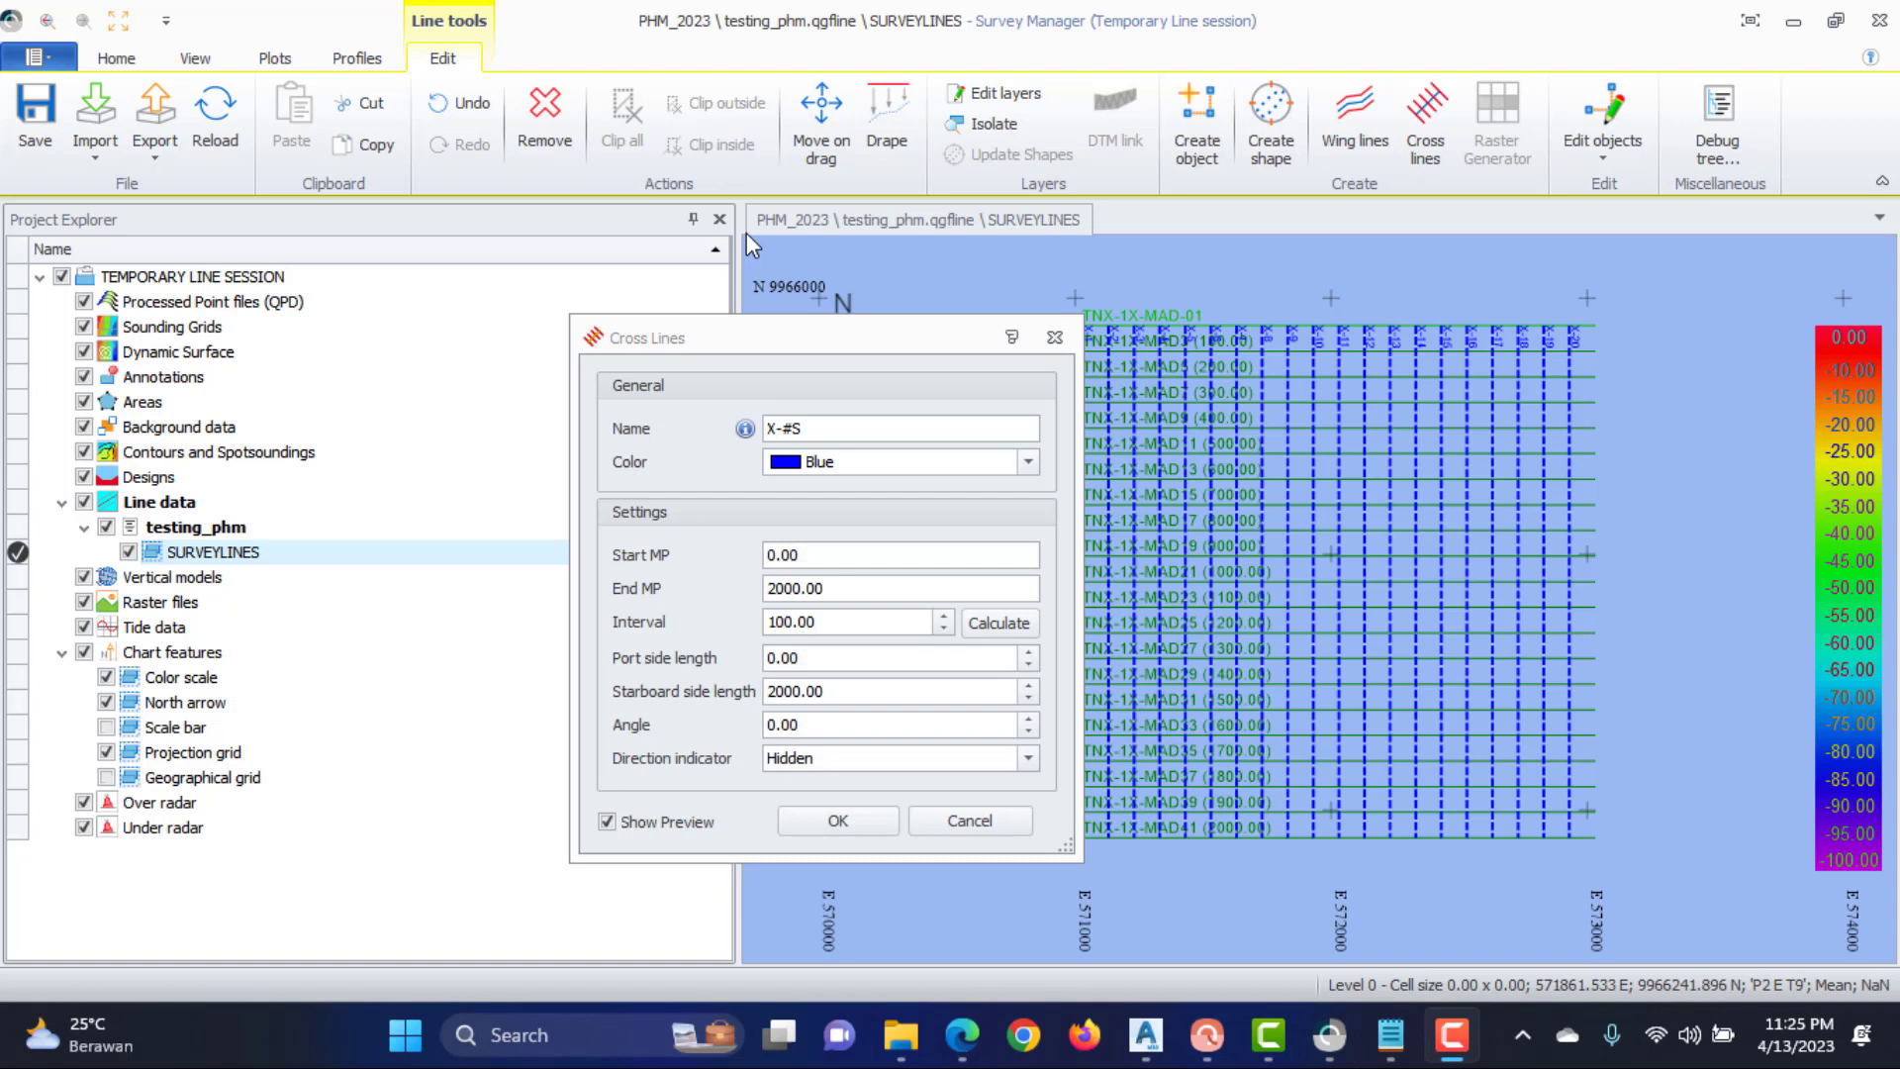
drag(775, 621, 764, 621)
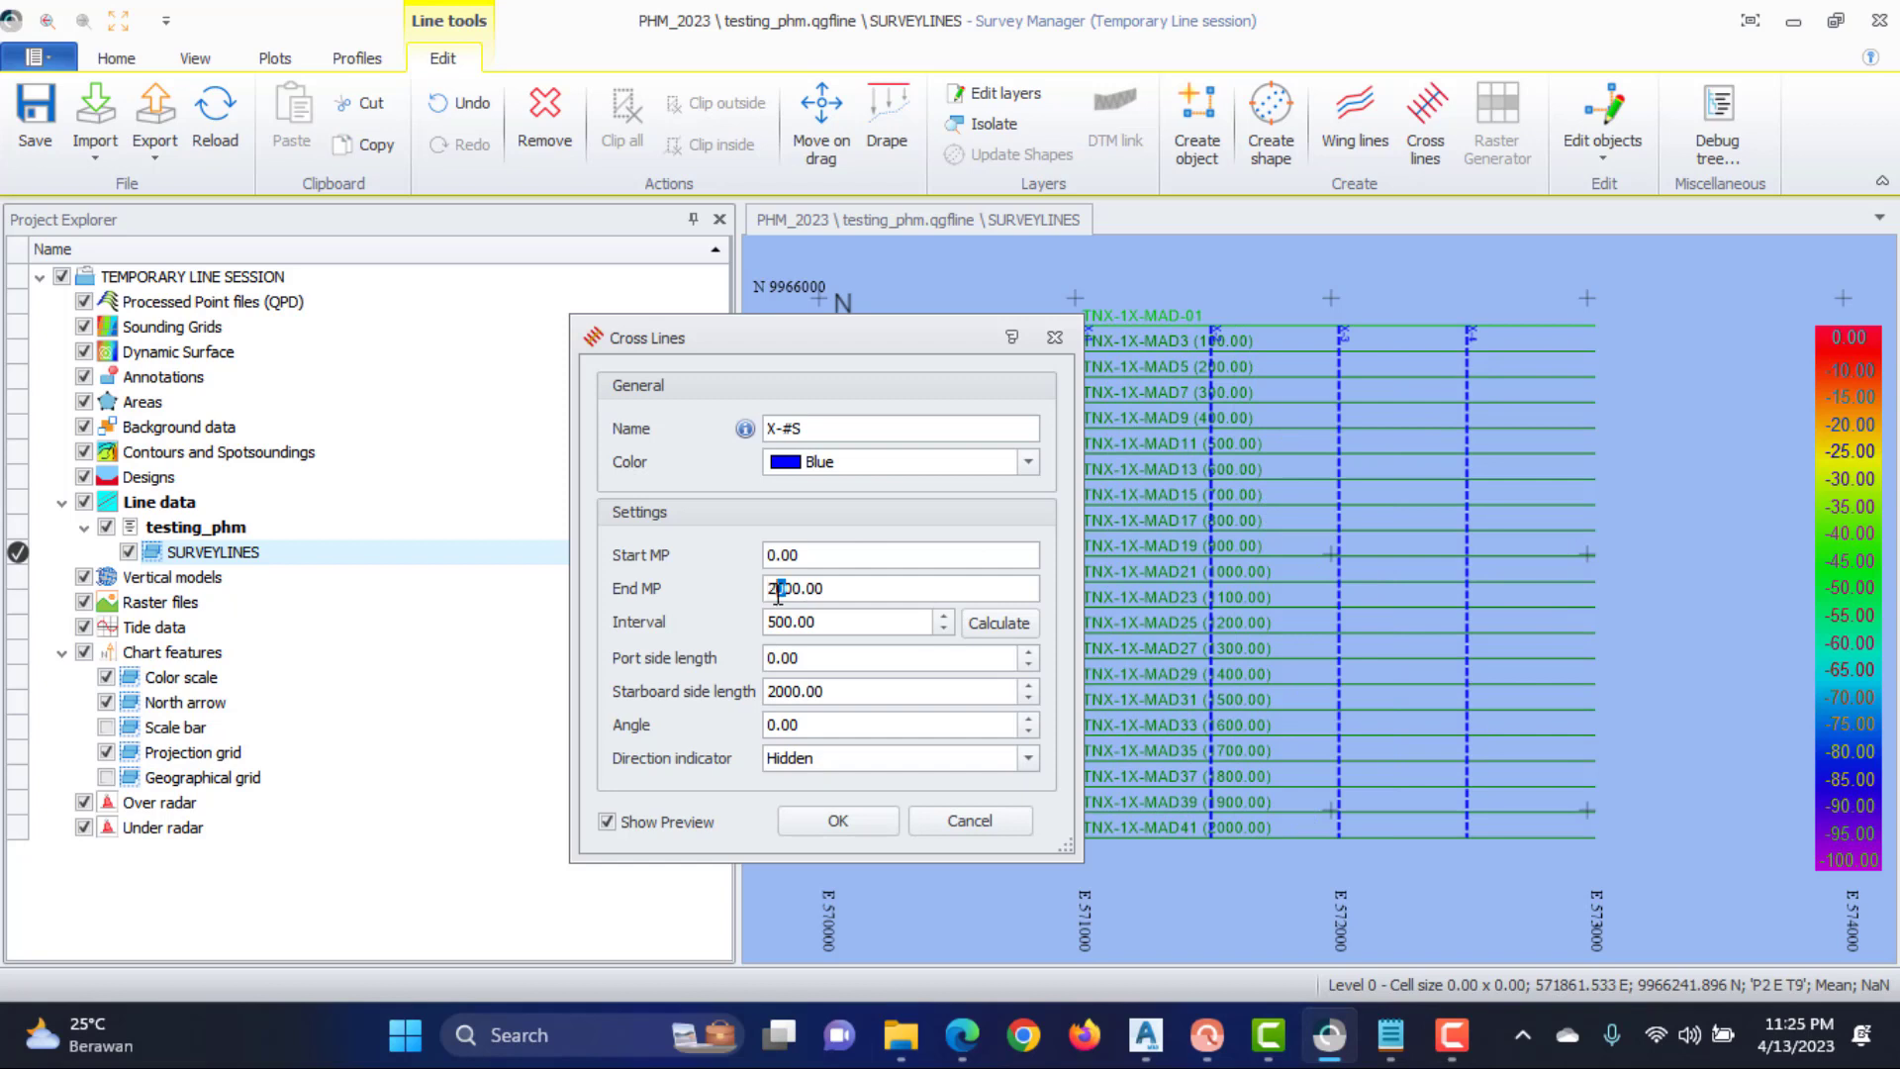
text(5)
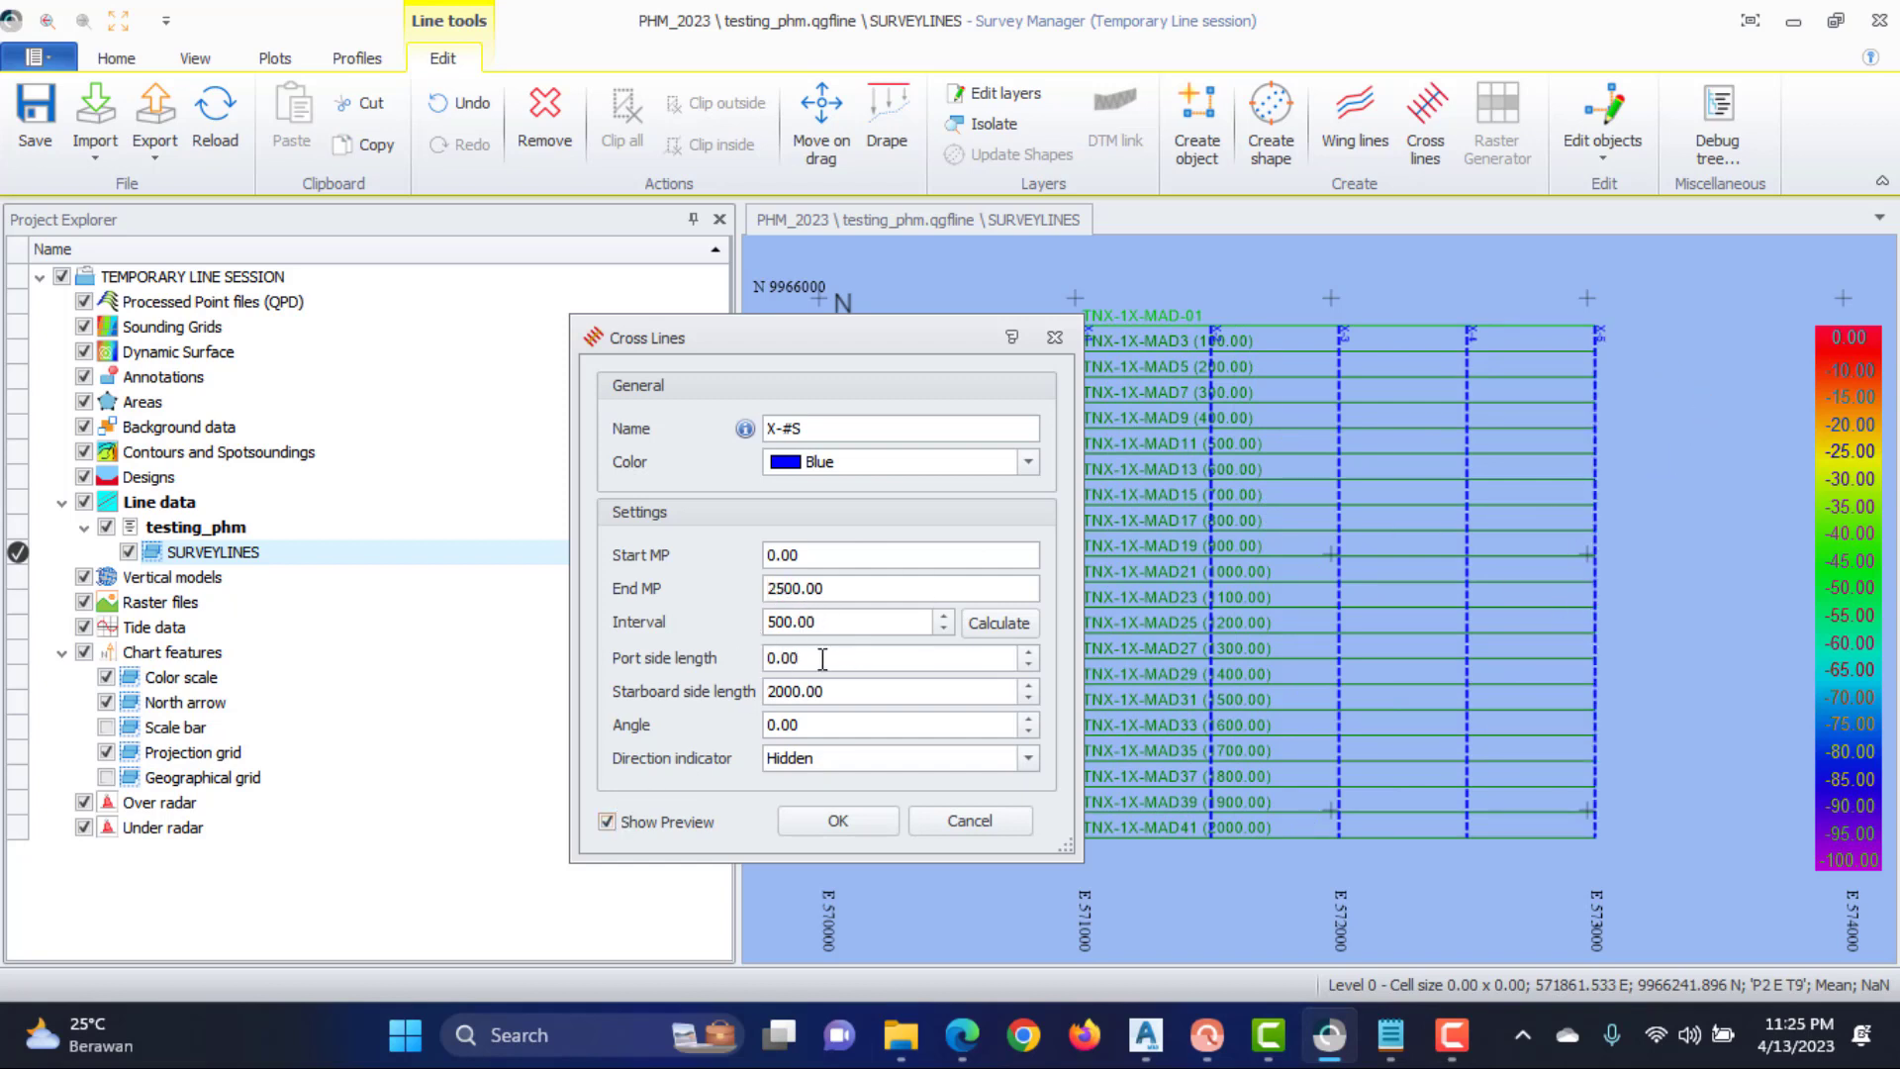
click(869, 820)
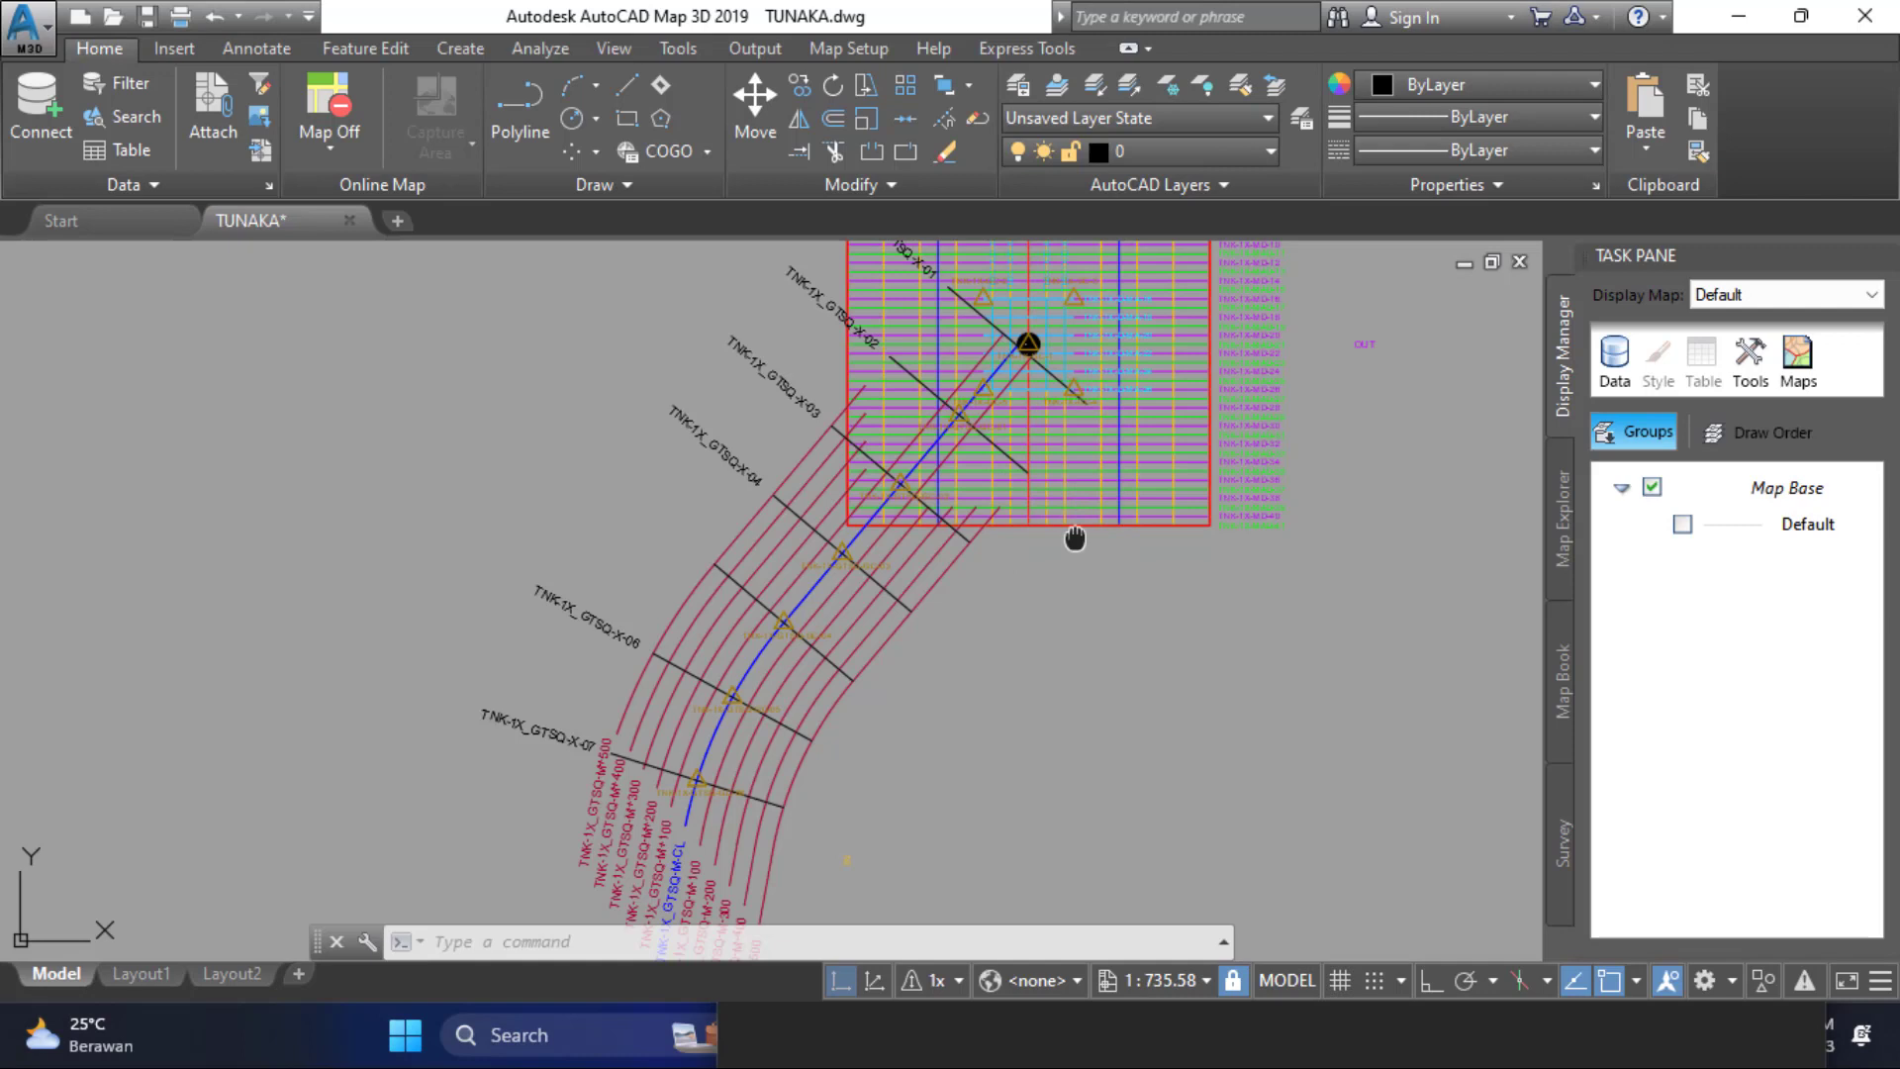
Pan the TUNAKA drawing and select the blue curved centre-line polyline to inspect its layer
drag(1073, 538, 1162, 558)
drag(875, 666, 878, 580)
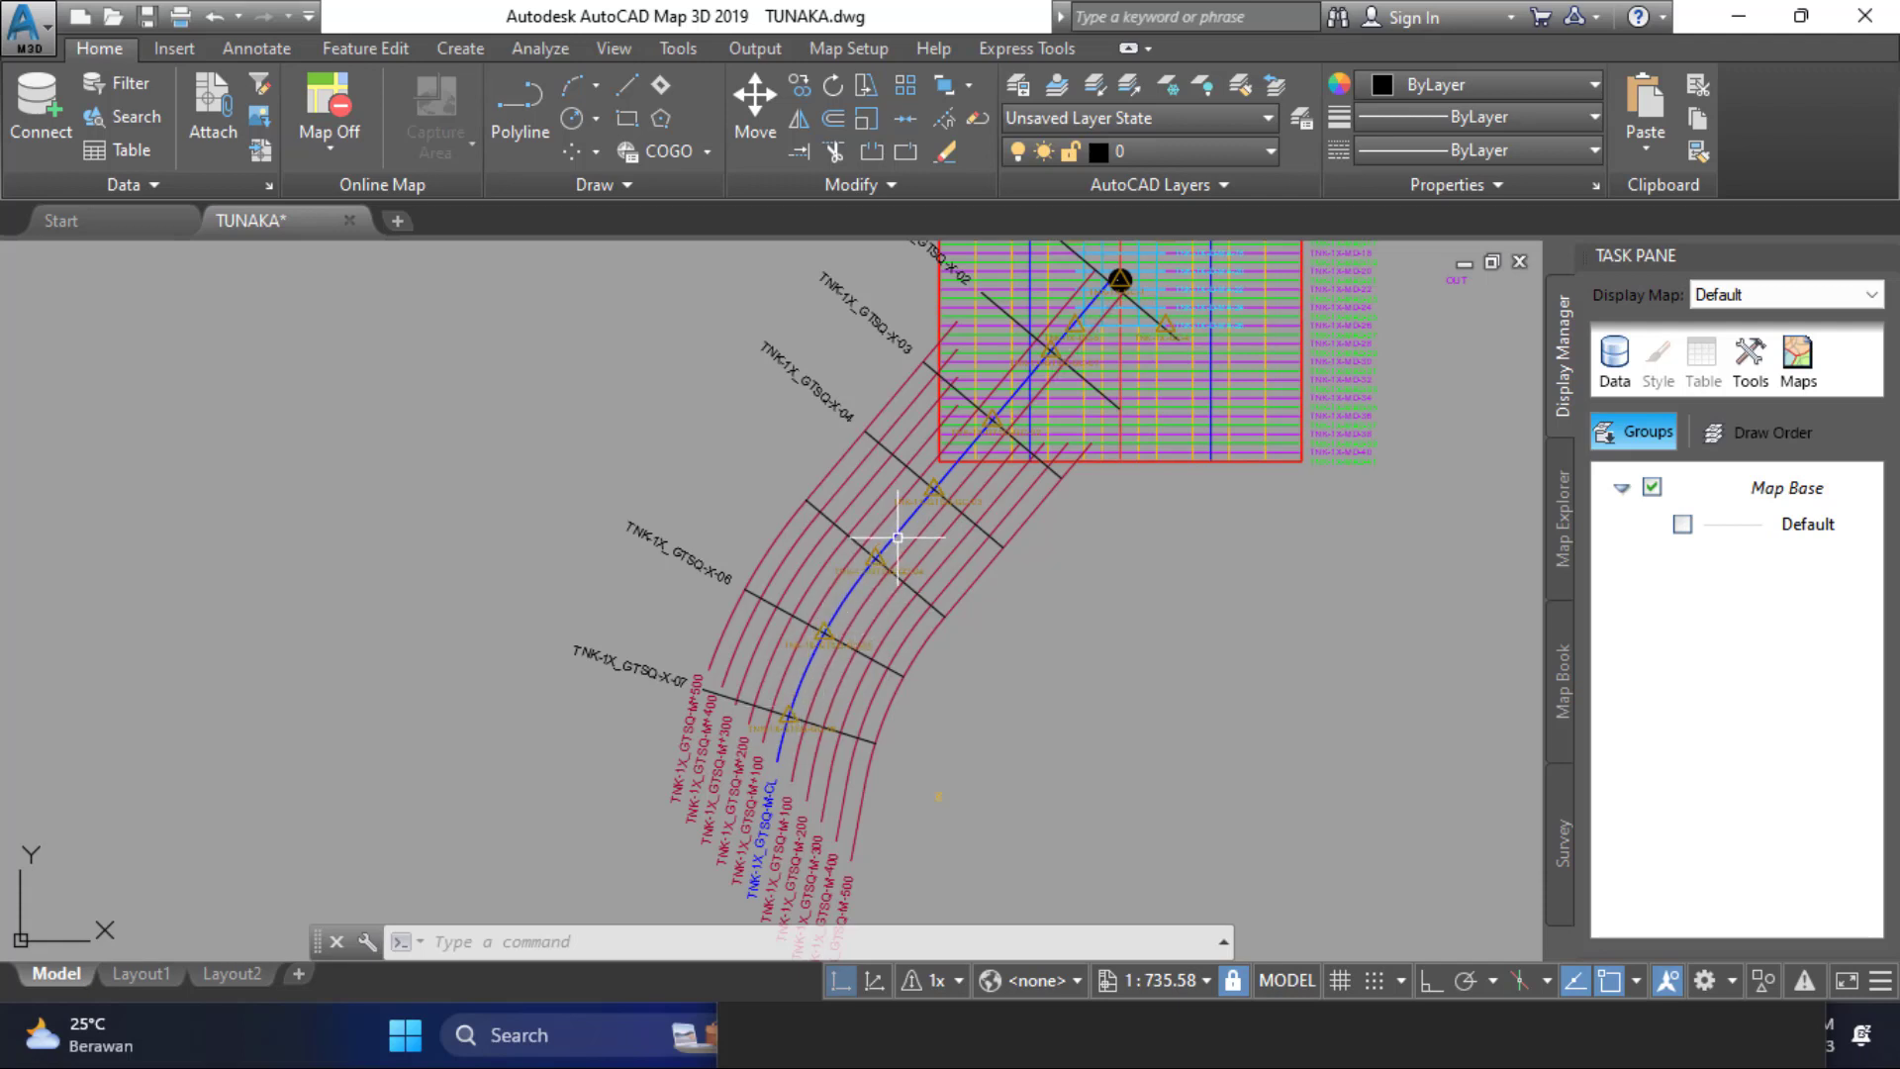
click(1003, 418)
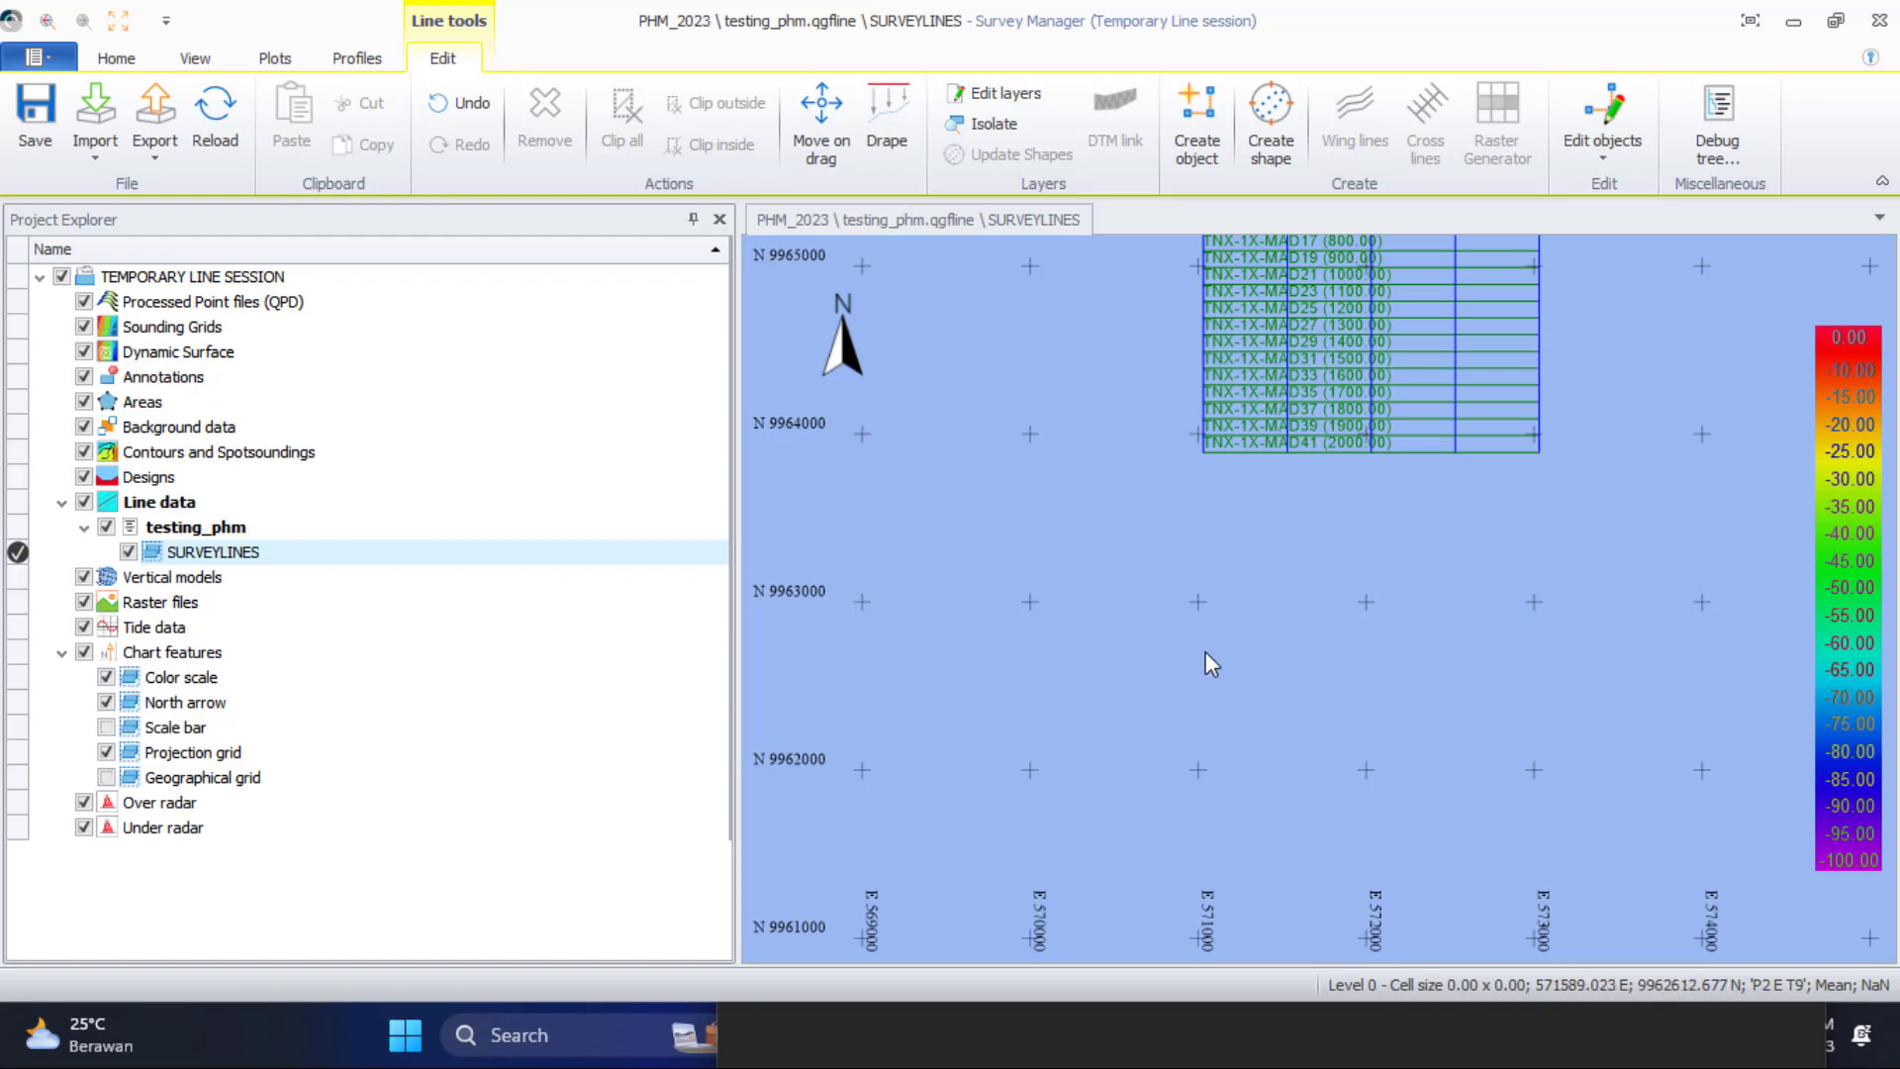
Draw a four-point bent line running south-west below the grid, named TNK-1X_GTSQ-M-CL
click(1198, 138)
click(1245, 480)
click(1116, 547)
click(1064, 592)
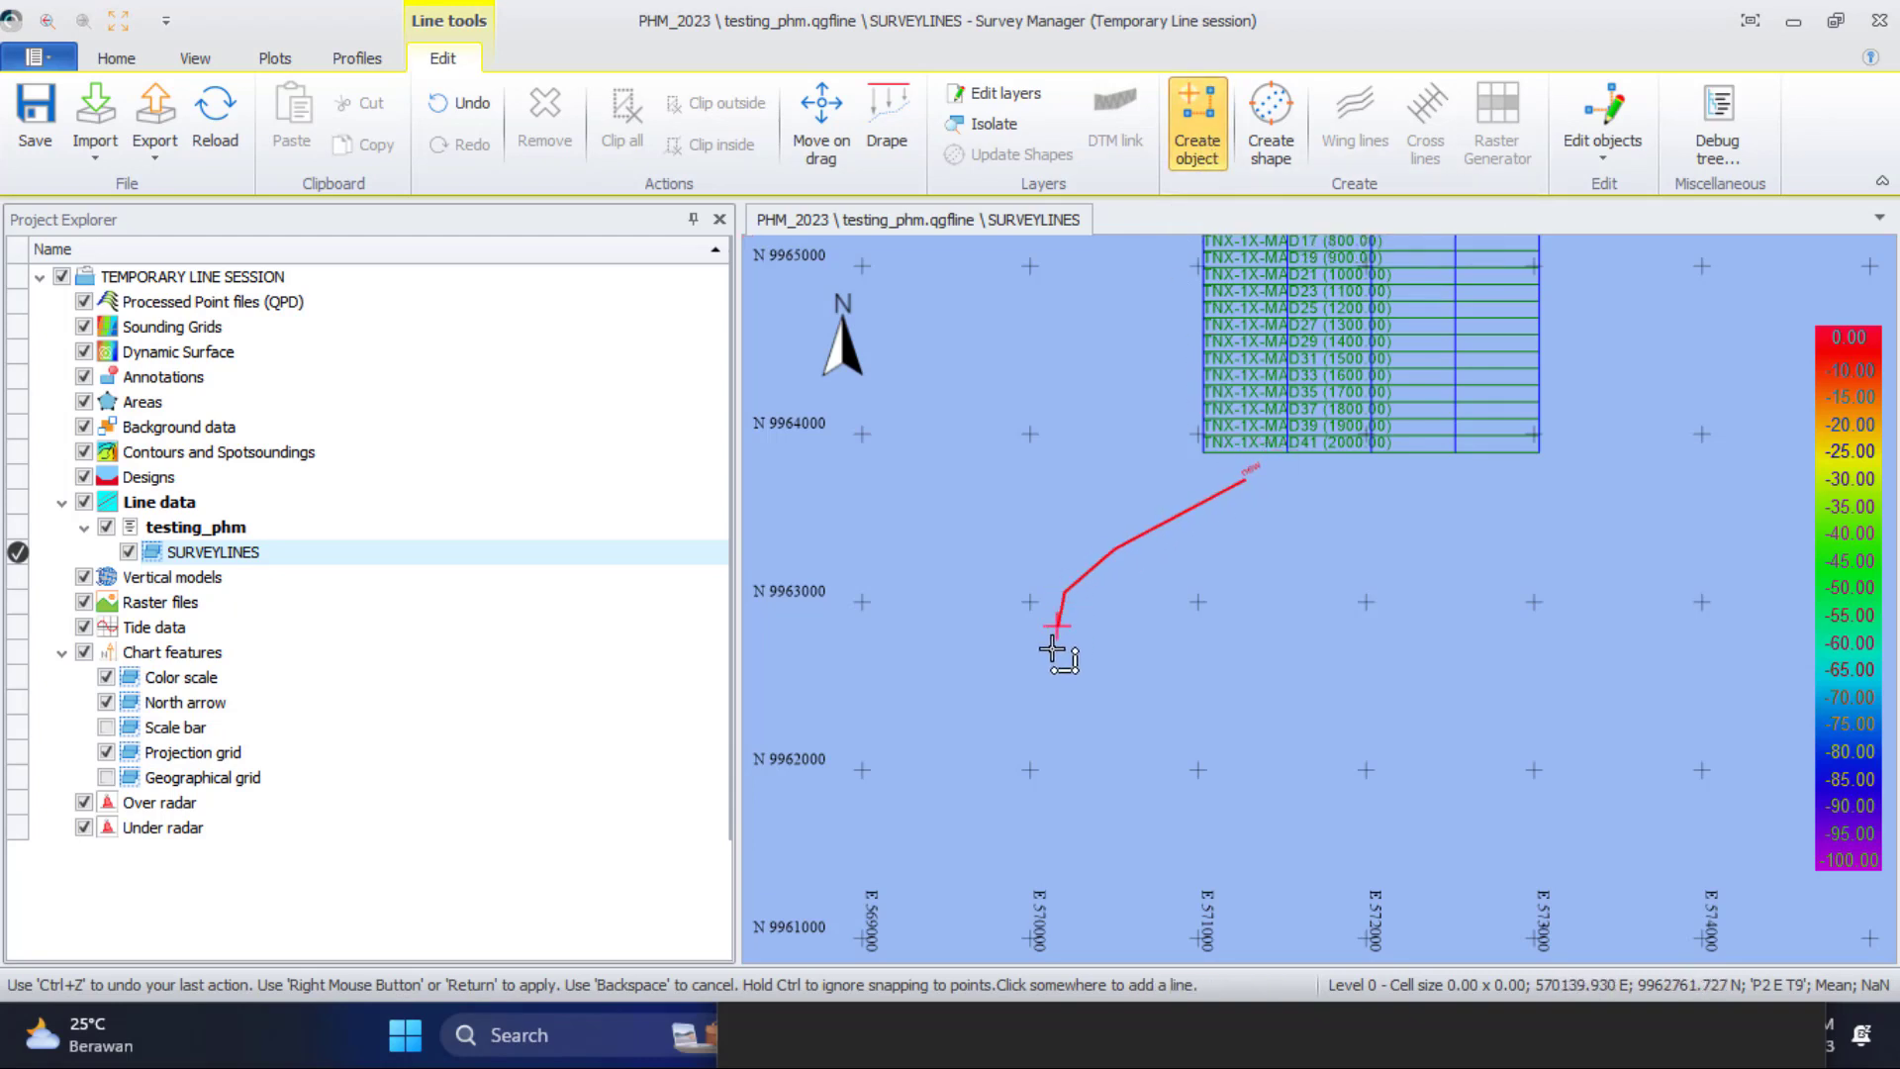
click(1051, 653)
right_click(1051, 653)
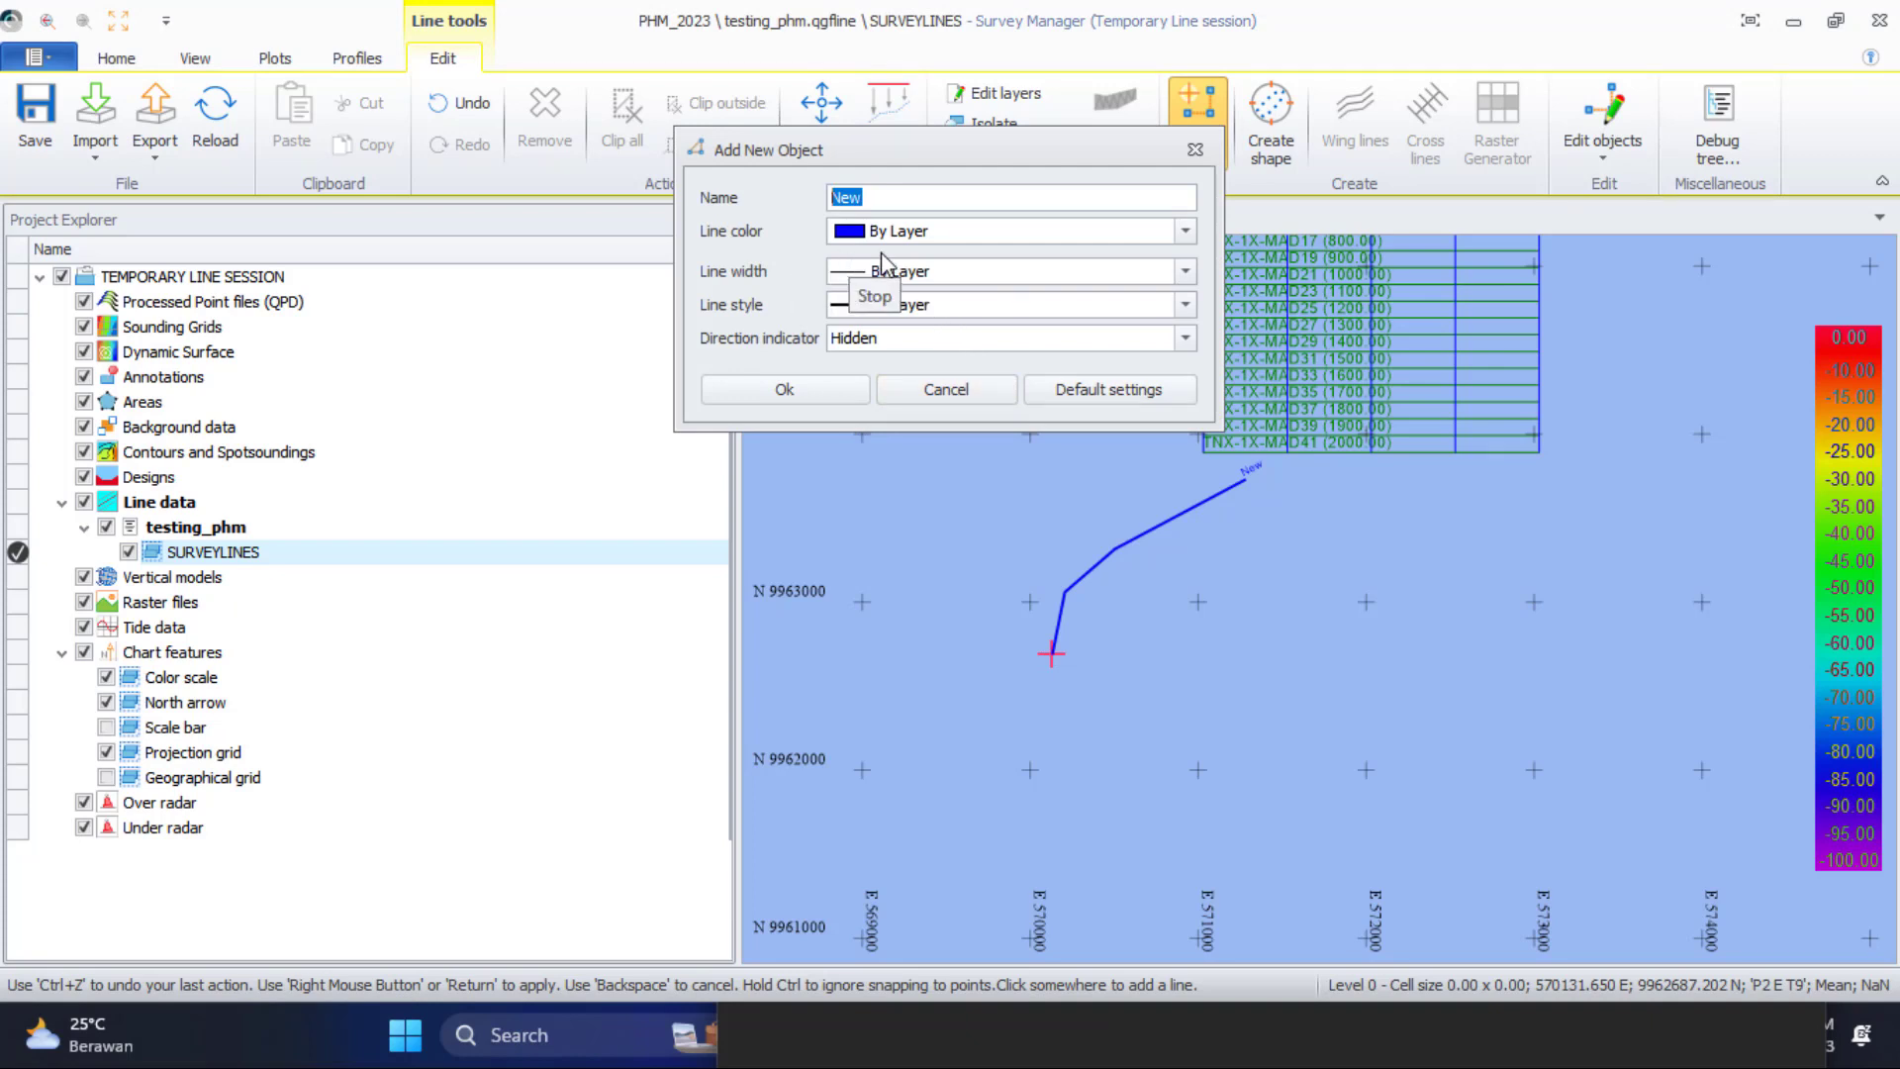
drag(940, 187, 1450, 288)
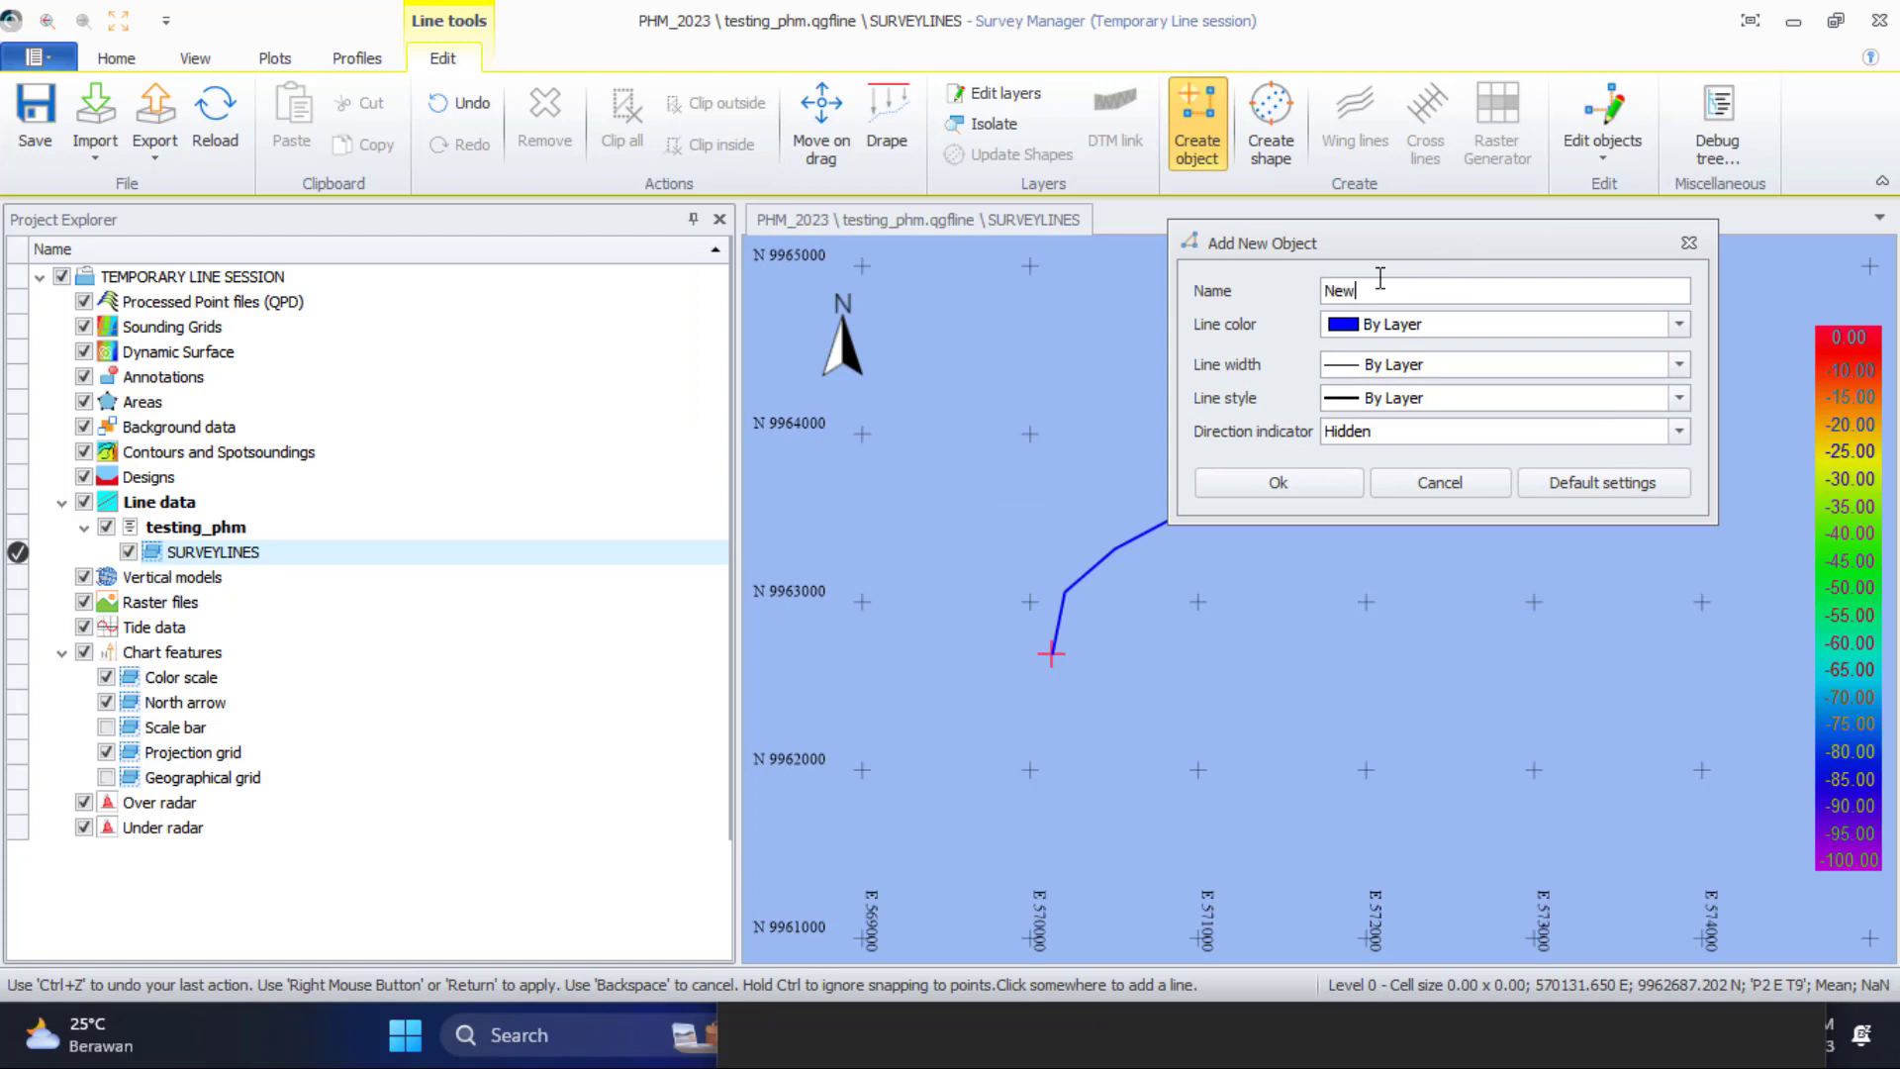
key(Return)
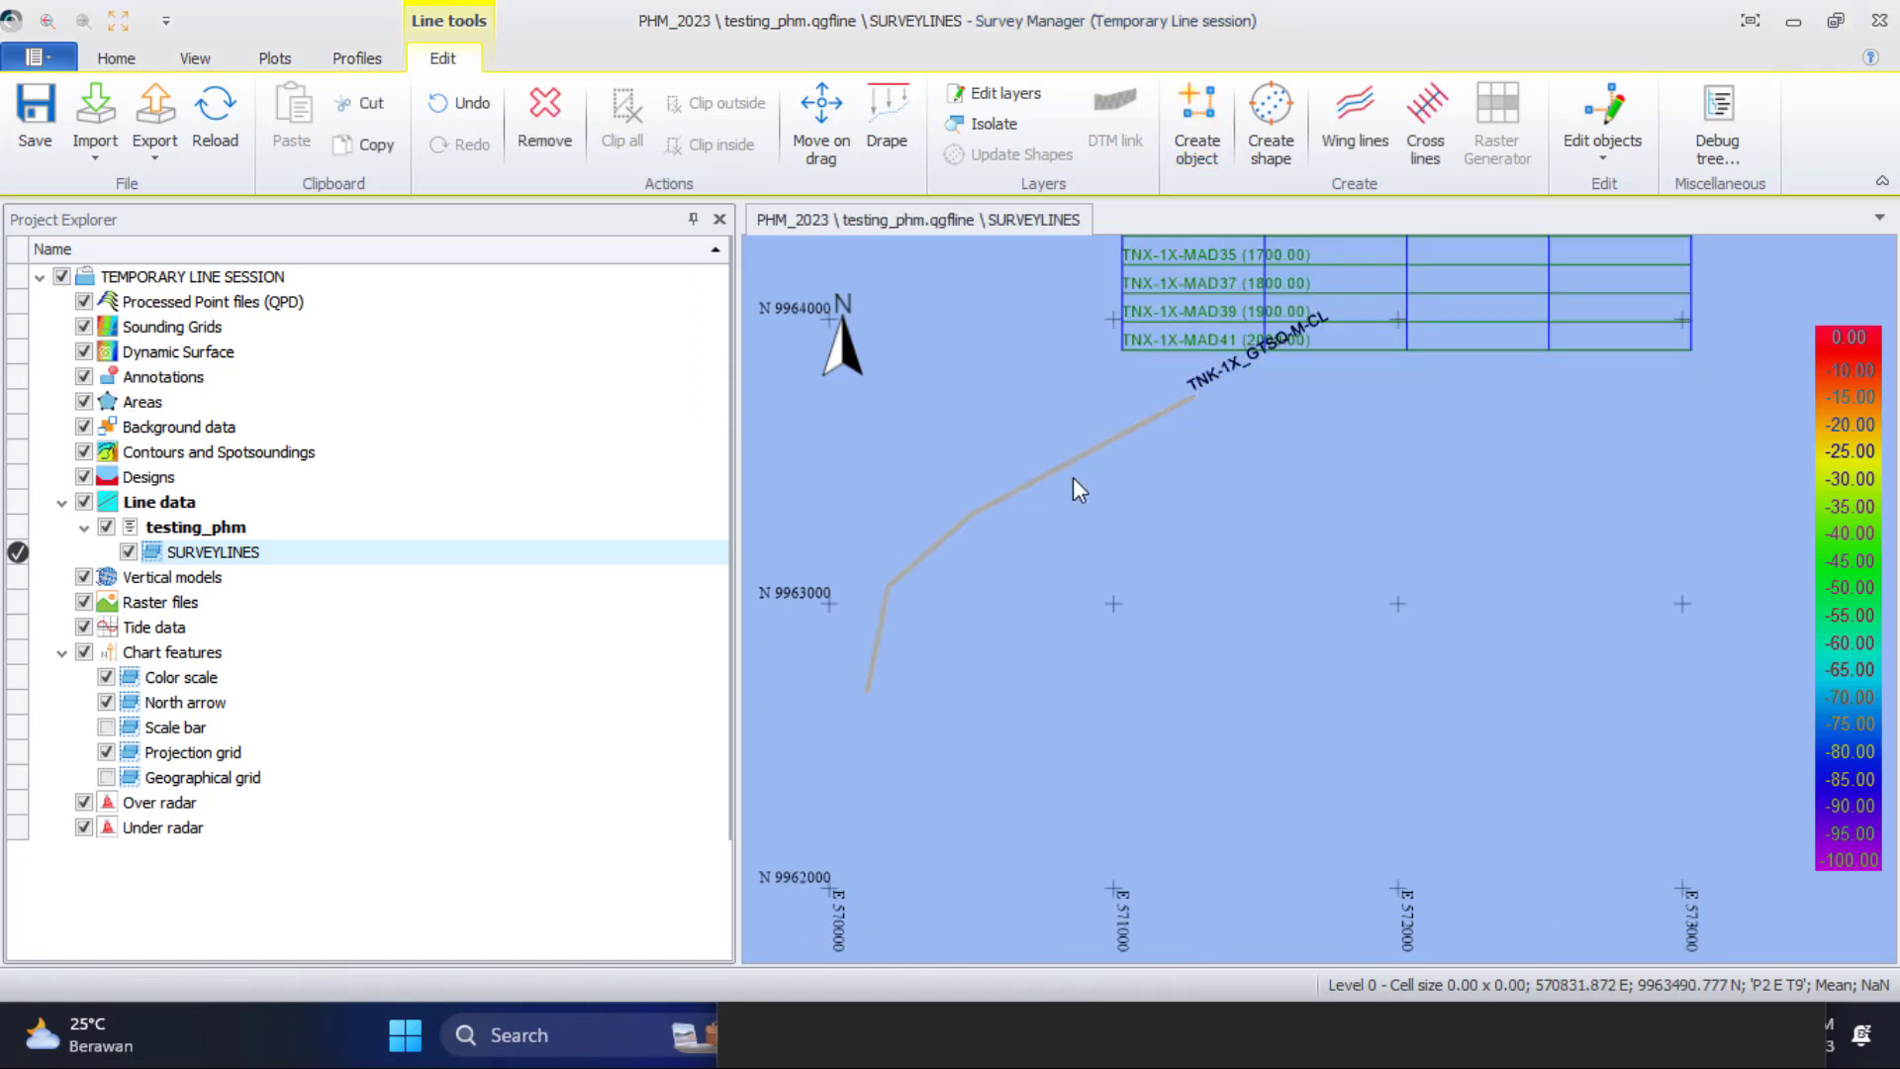
right_click(1073, 477)
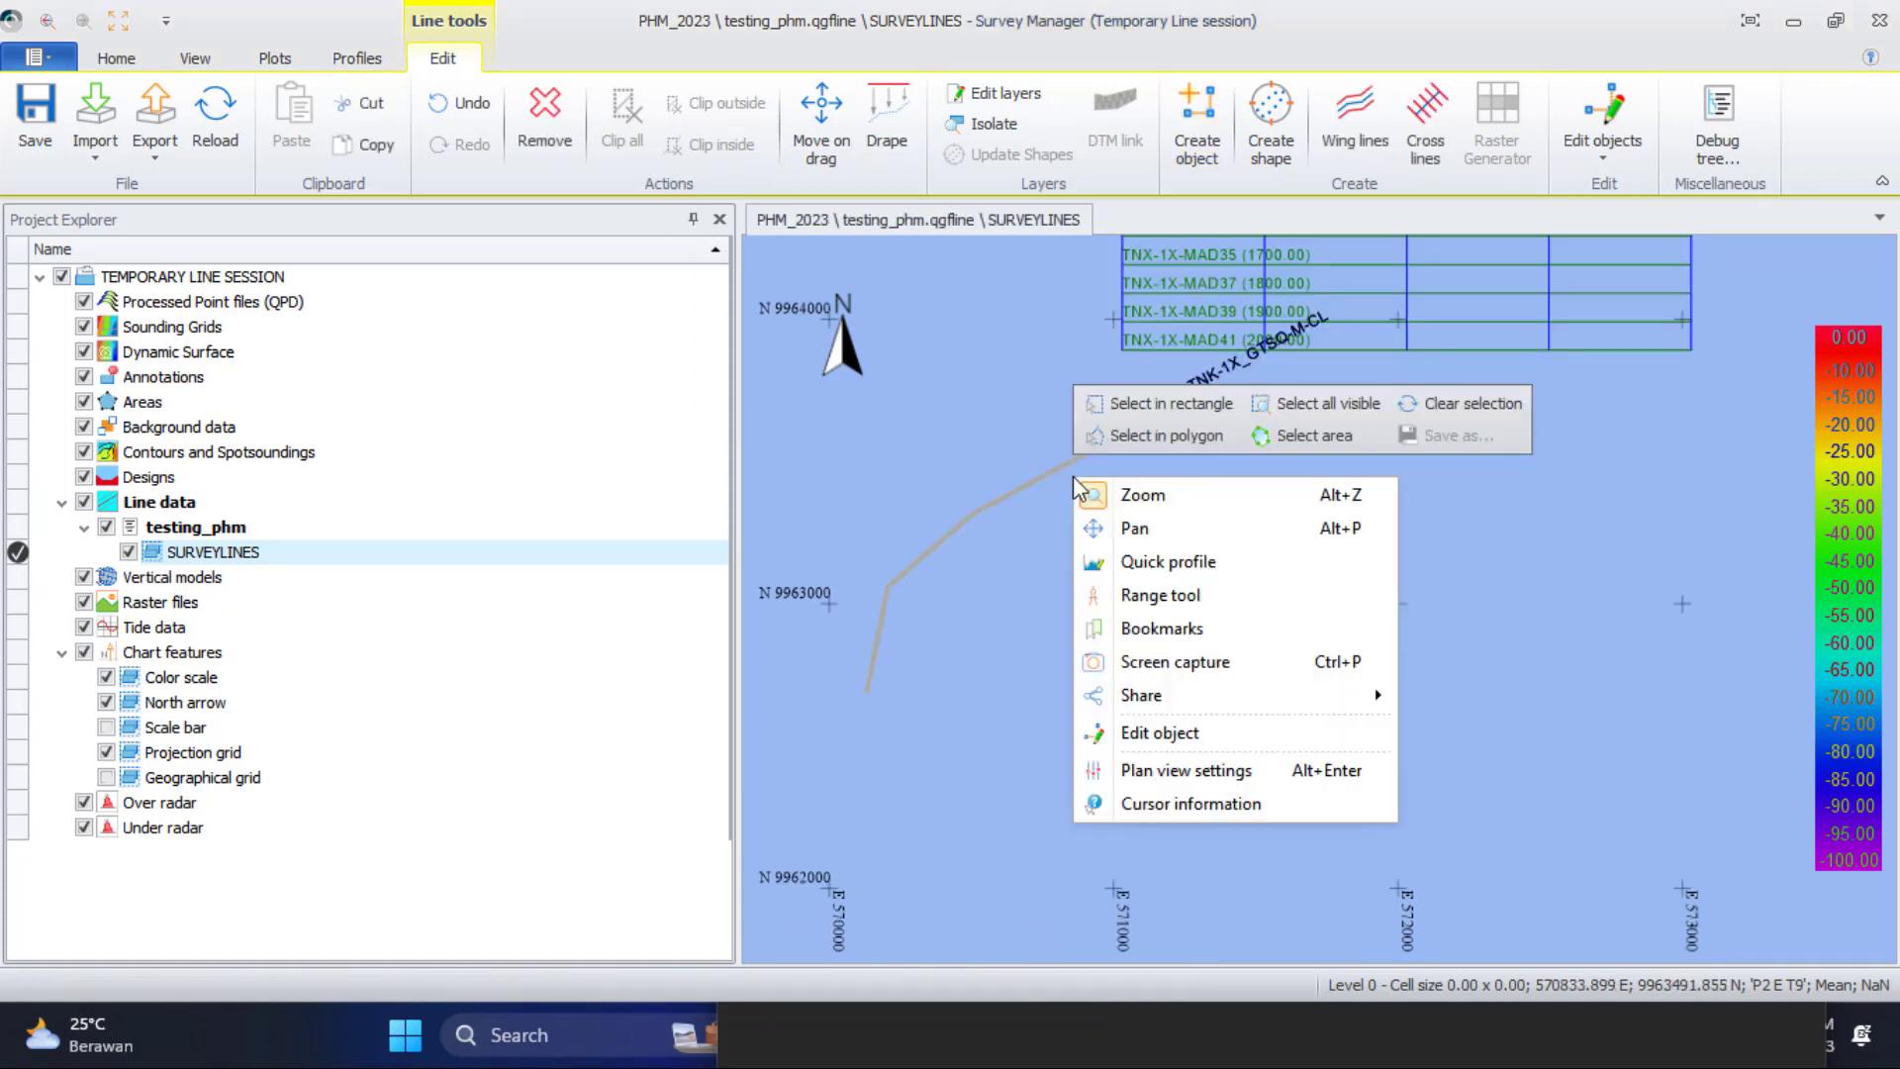
Review the new centre line's control point coordinates in its vertex table
click(1148, 734)
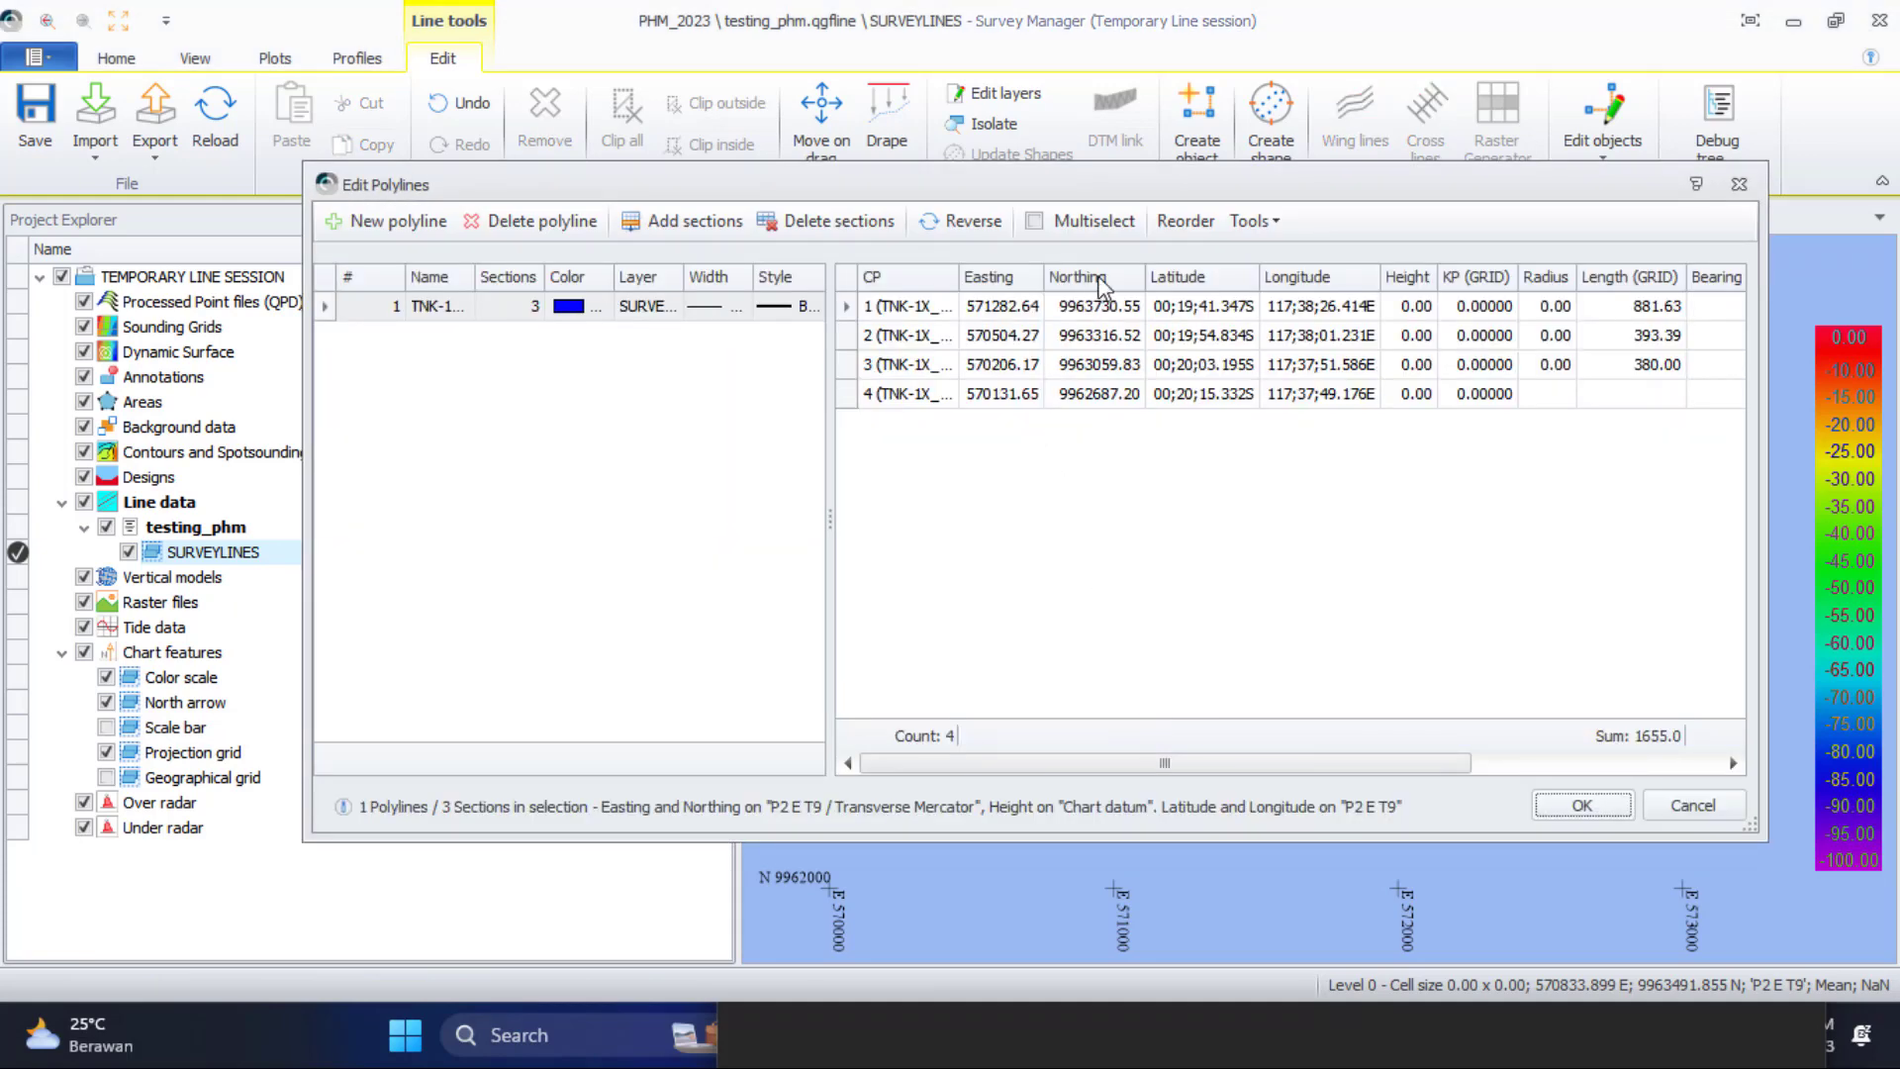
drag(1149, 191, 1130, 258)
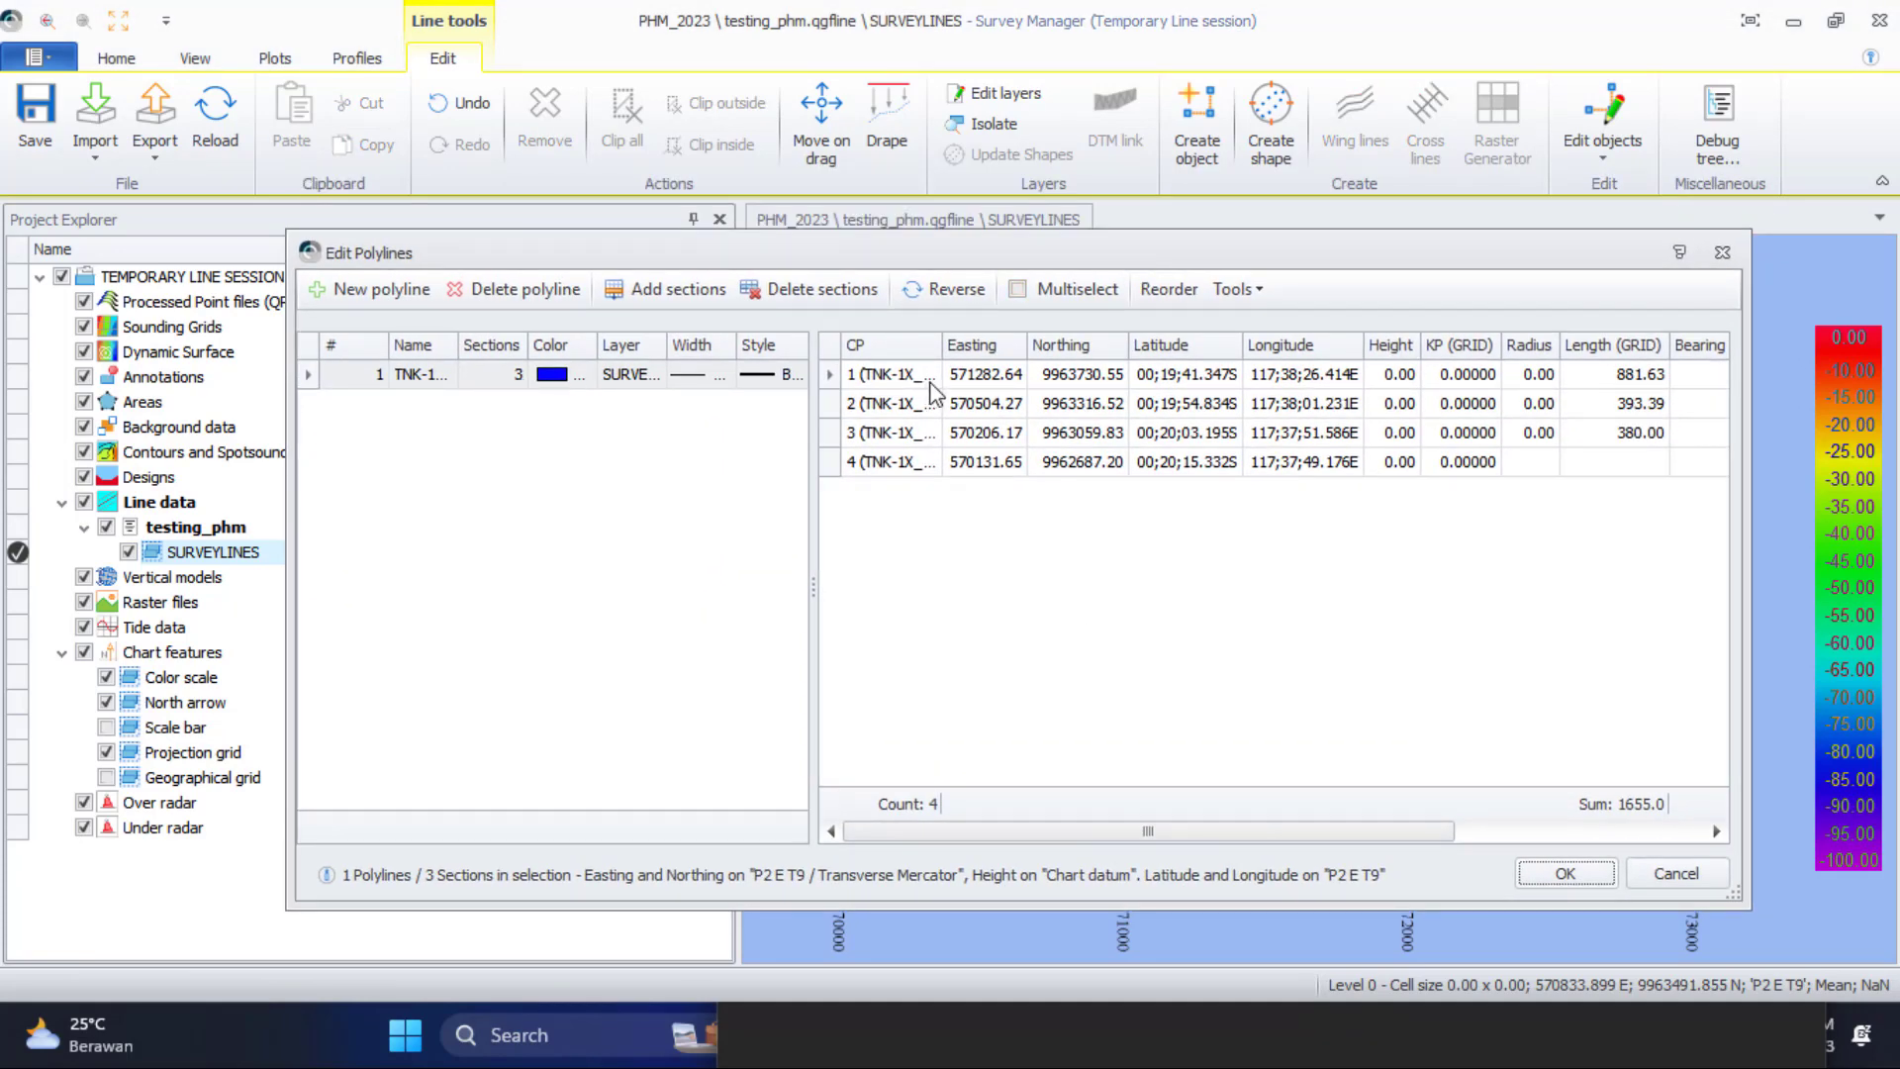
double_click(1077, 380)
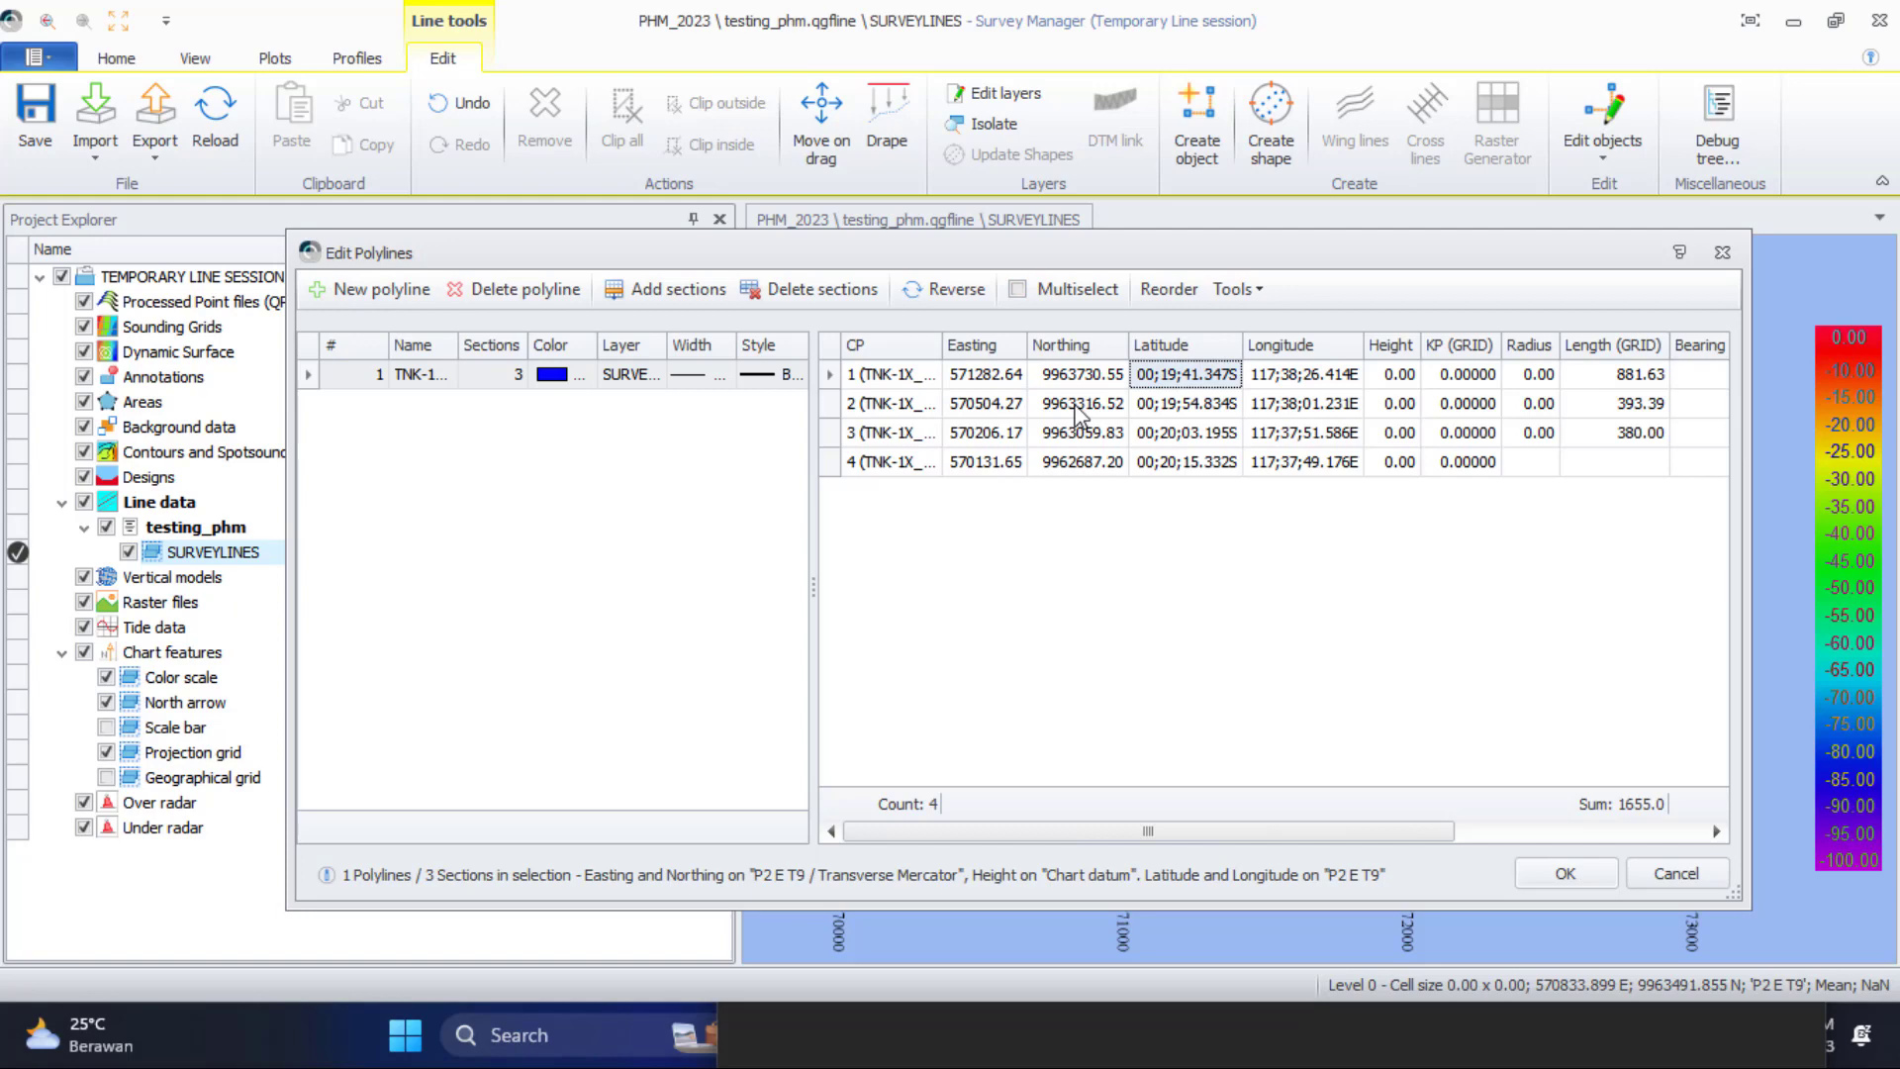
click(1005, 380)
click(997, 403)
click(1055, 408)
click(1009, 433)
click(1011, 434)
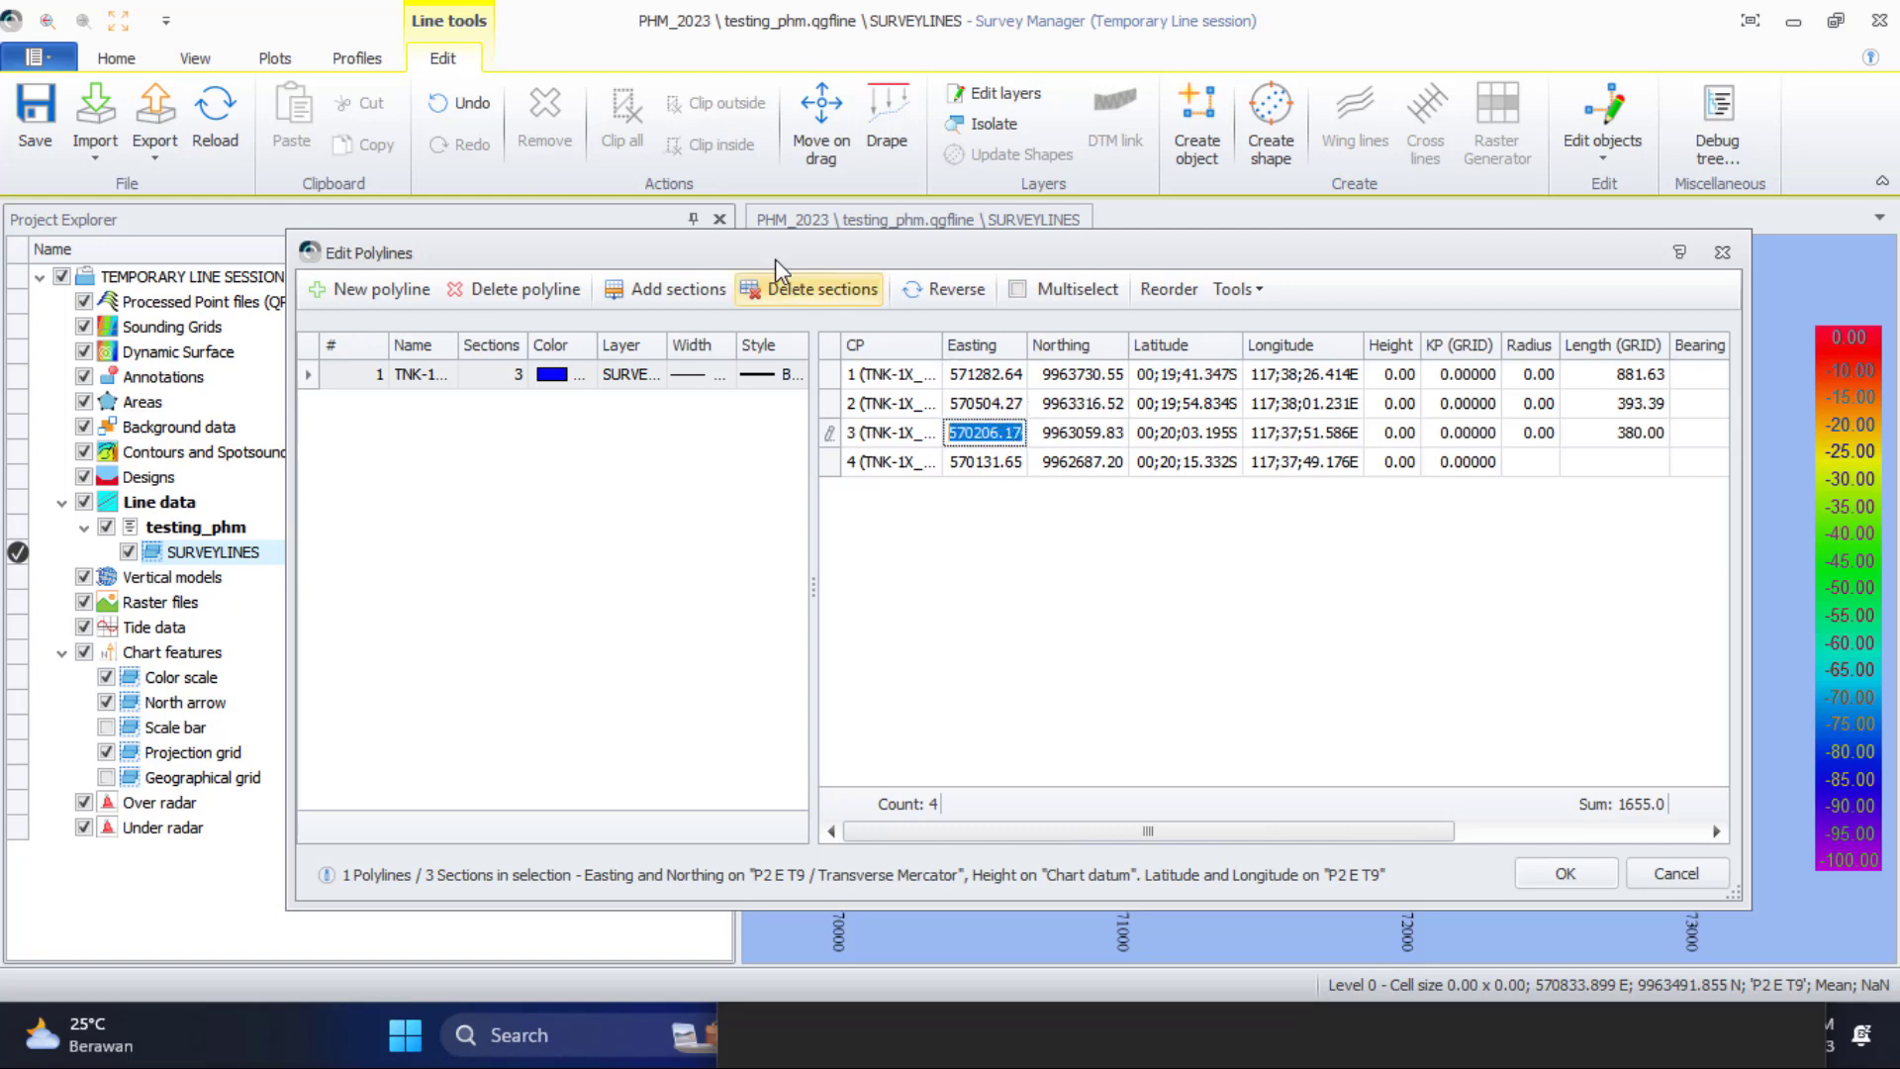
key(Return)
Set a 2000 bend radius on the centre line's second control point
click(1604, 134)
click(1653, 309)
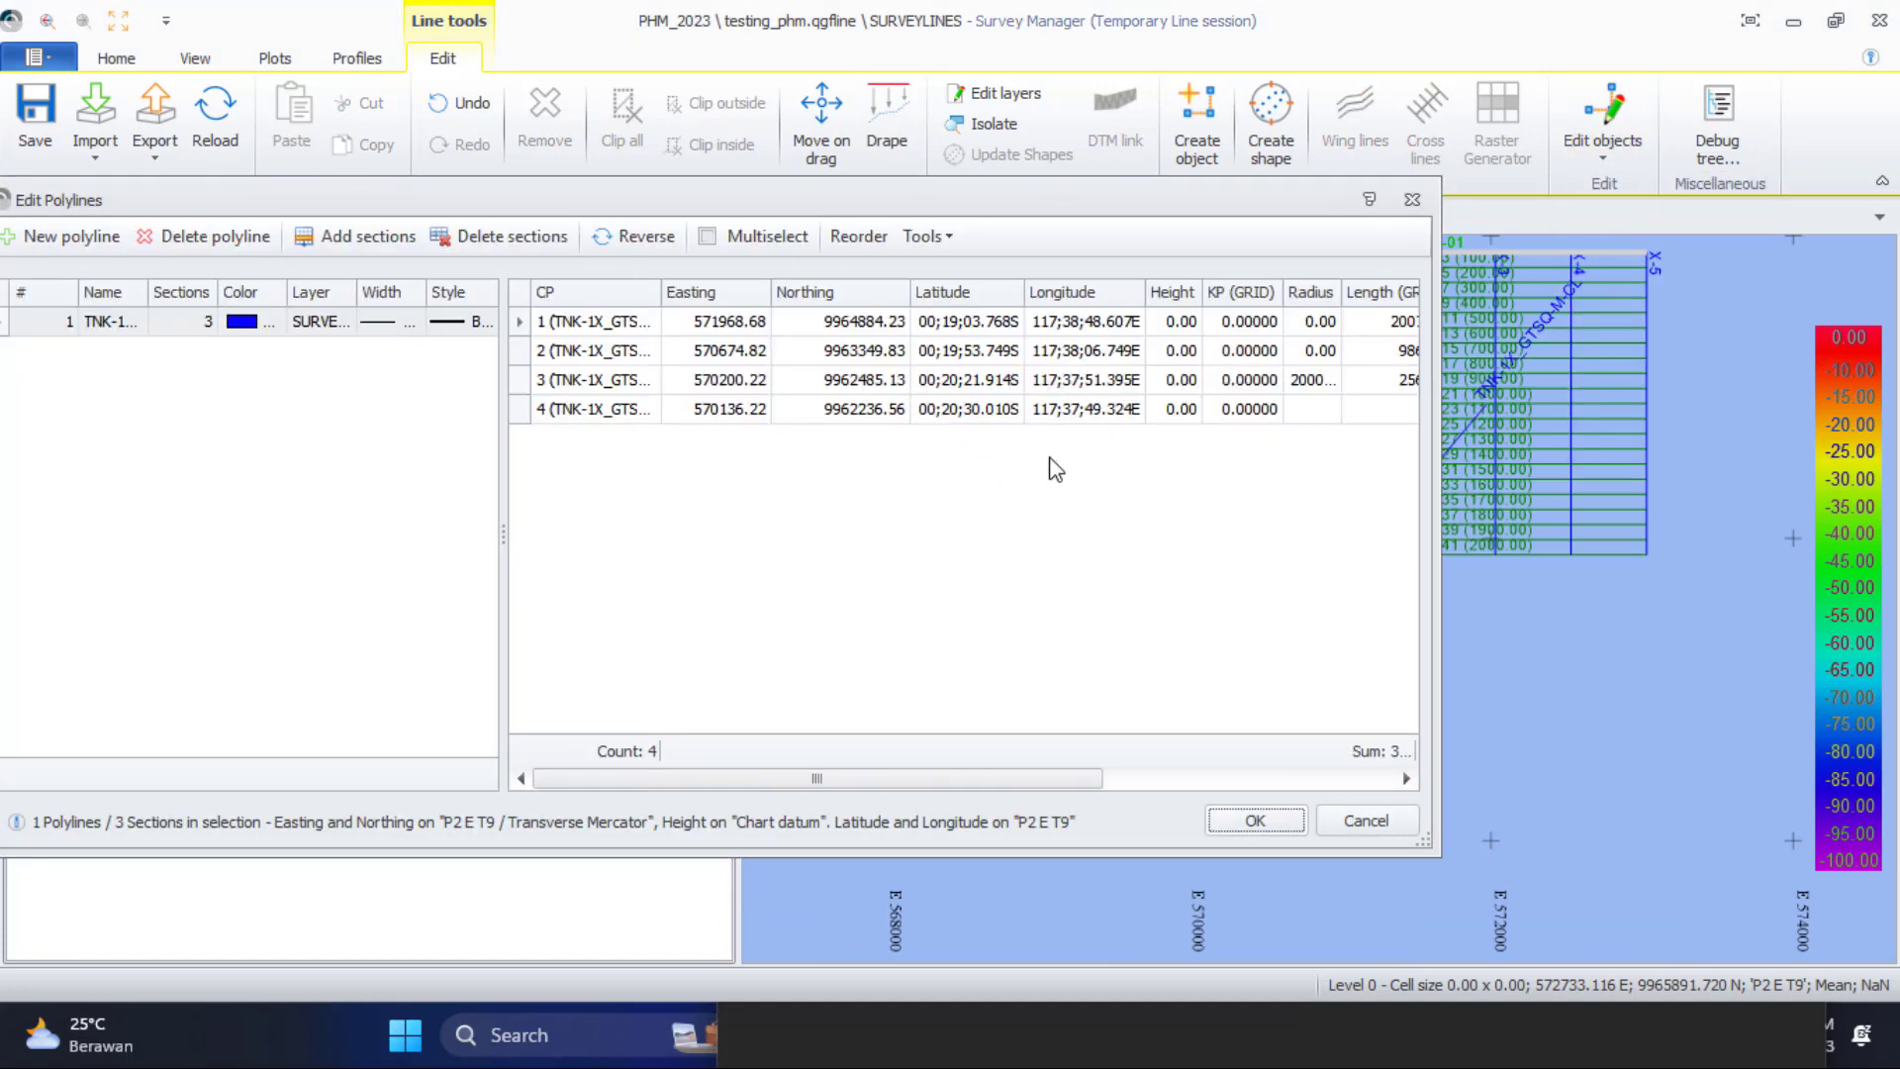
click(1327, 356)
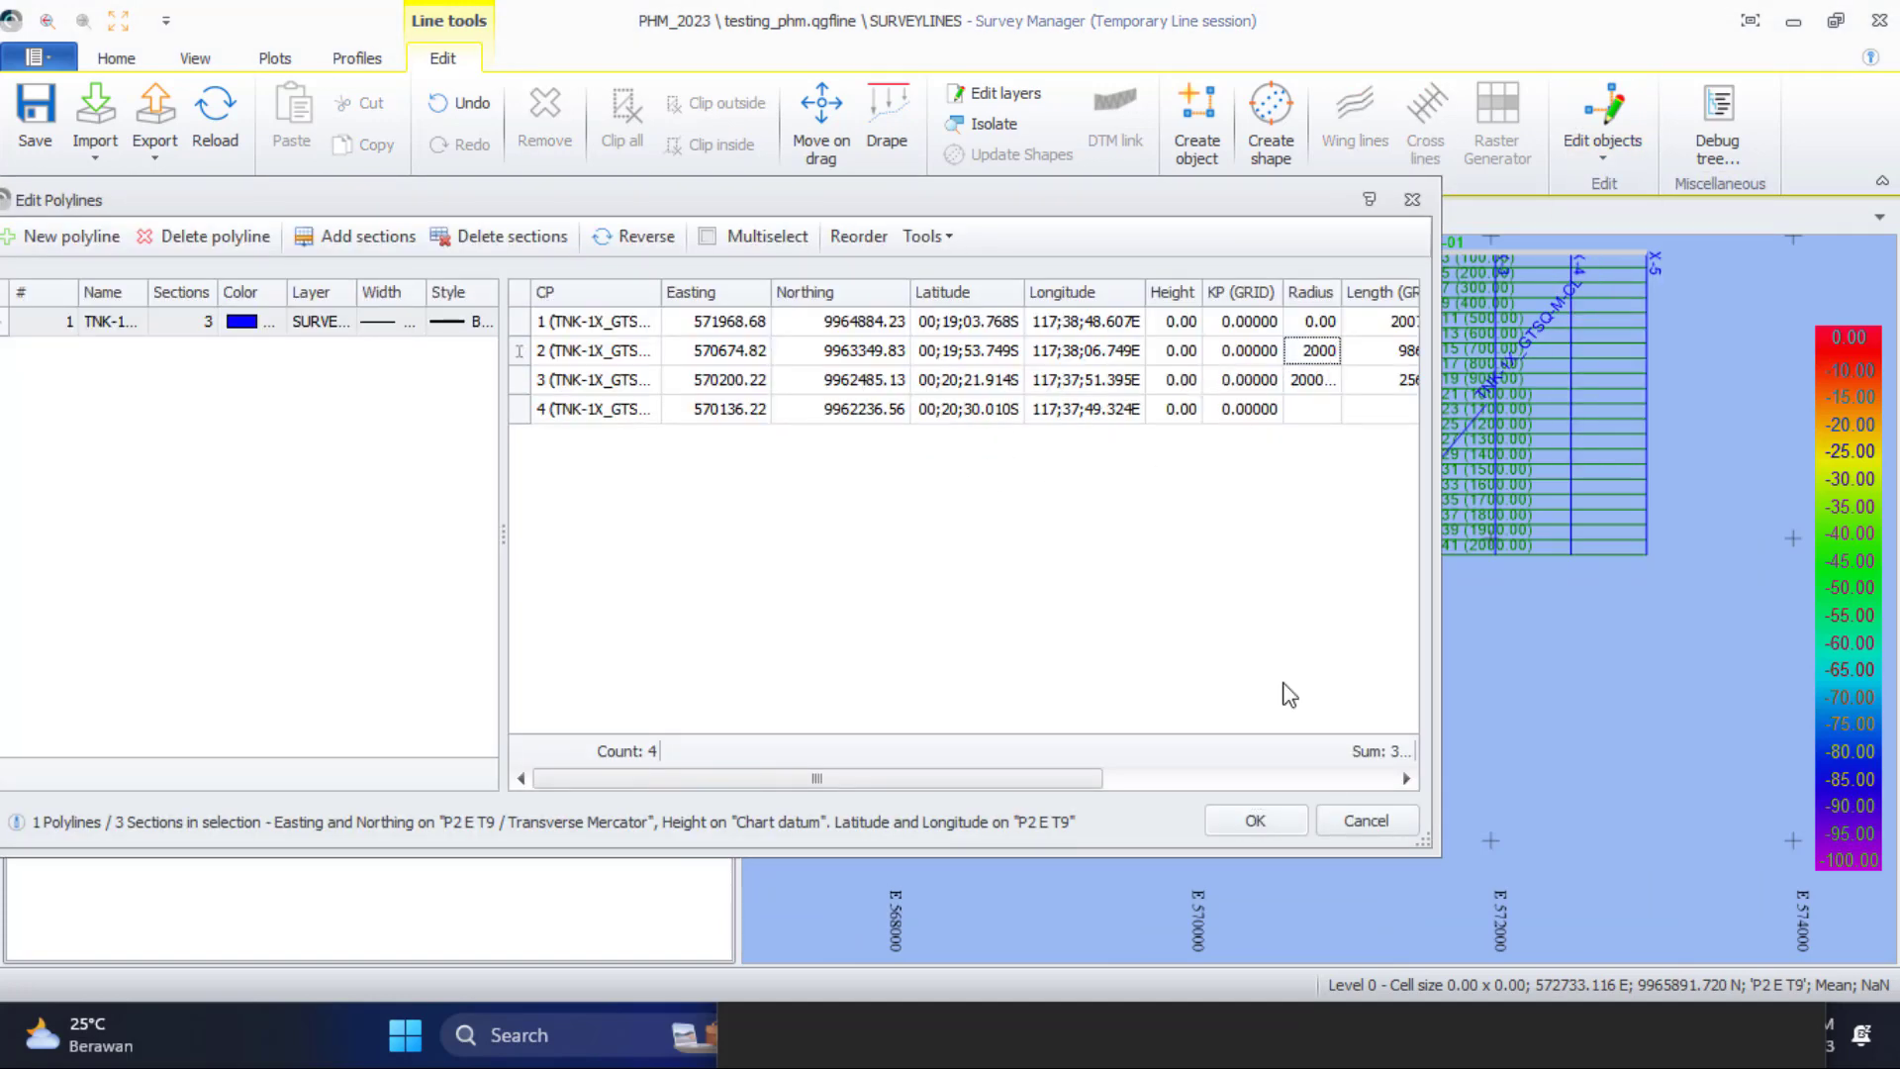
key(Return)
On polyline 27, set a 2000 bend radius on the third control point and apply
click(1603, 133)
click(1653, 309)
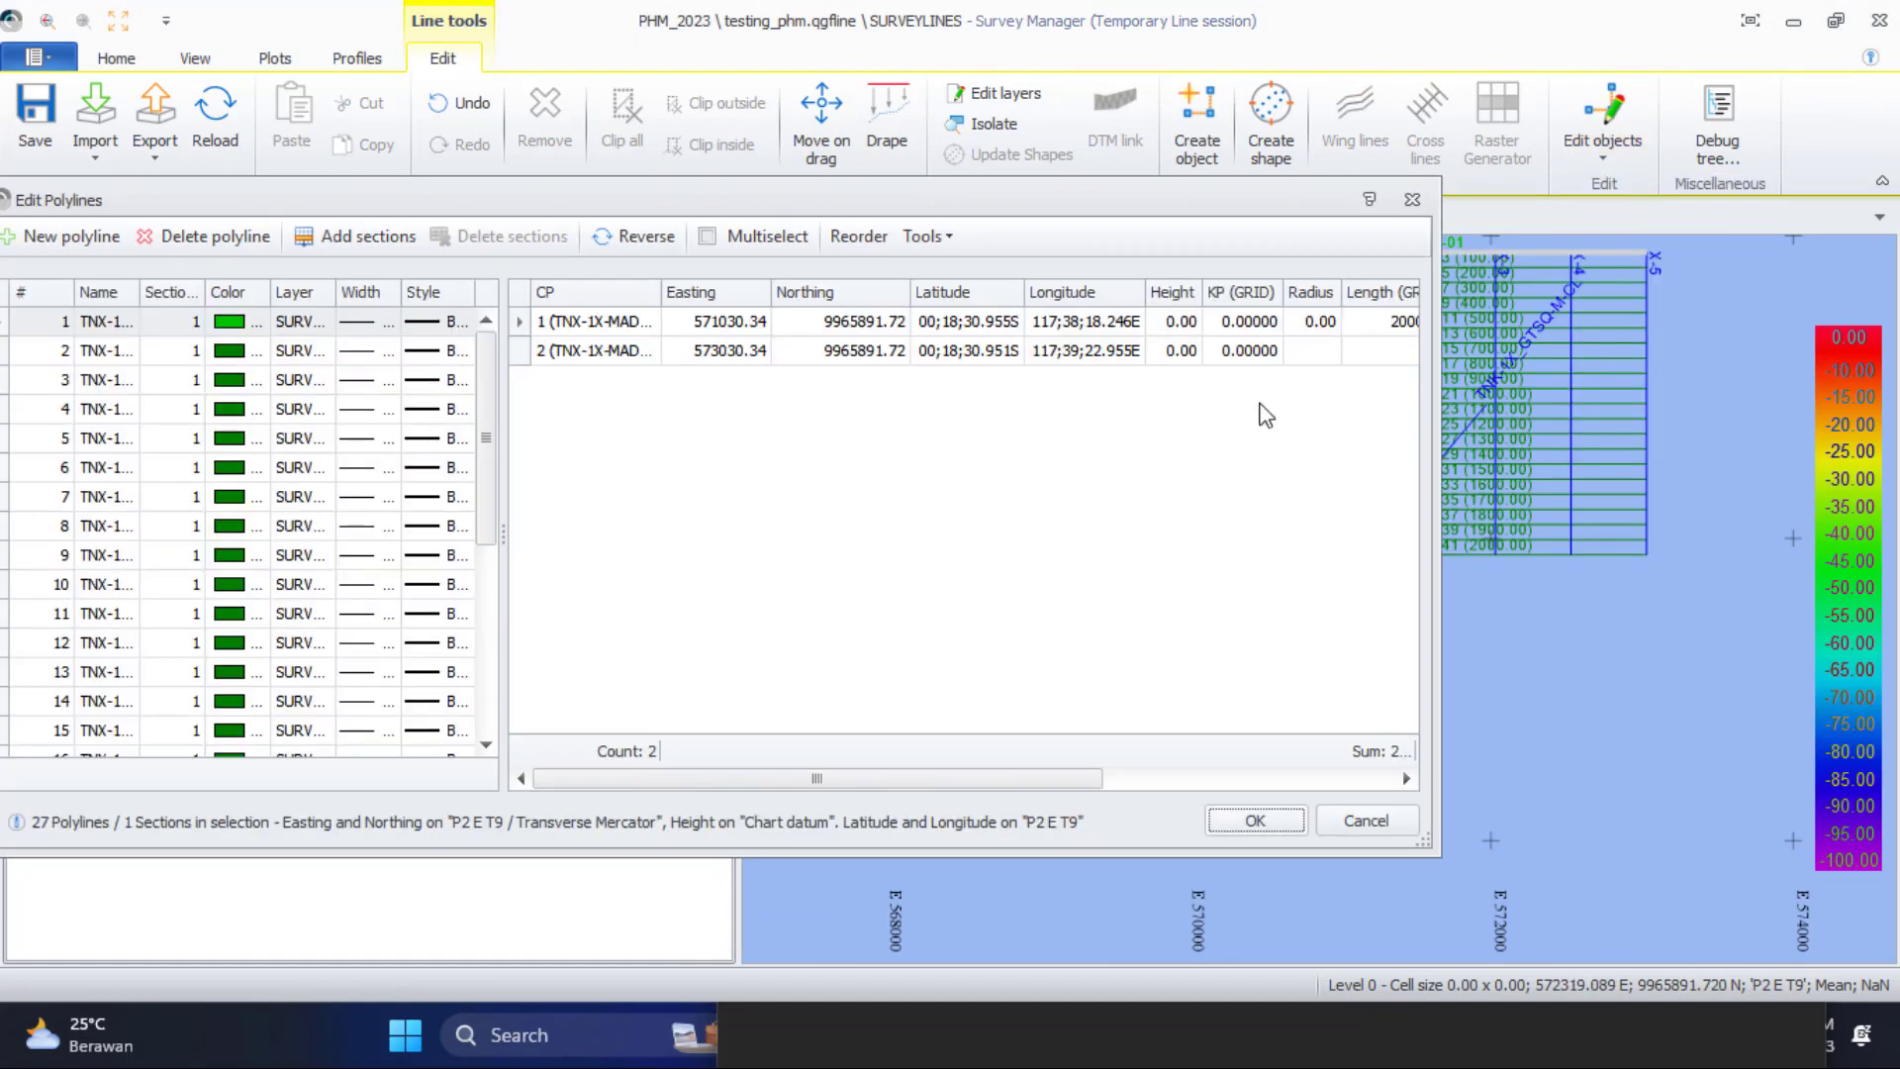
drag(487, 490, 487, 678)
click(297, 732)
click(1295, 353)
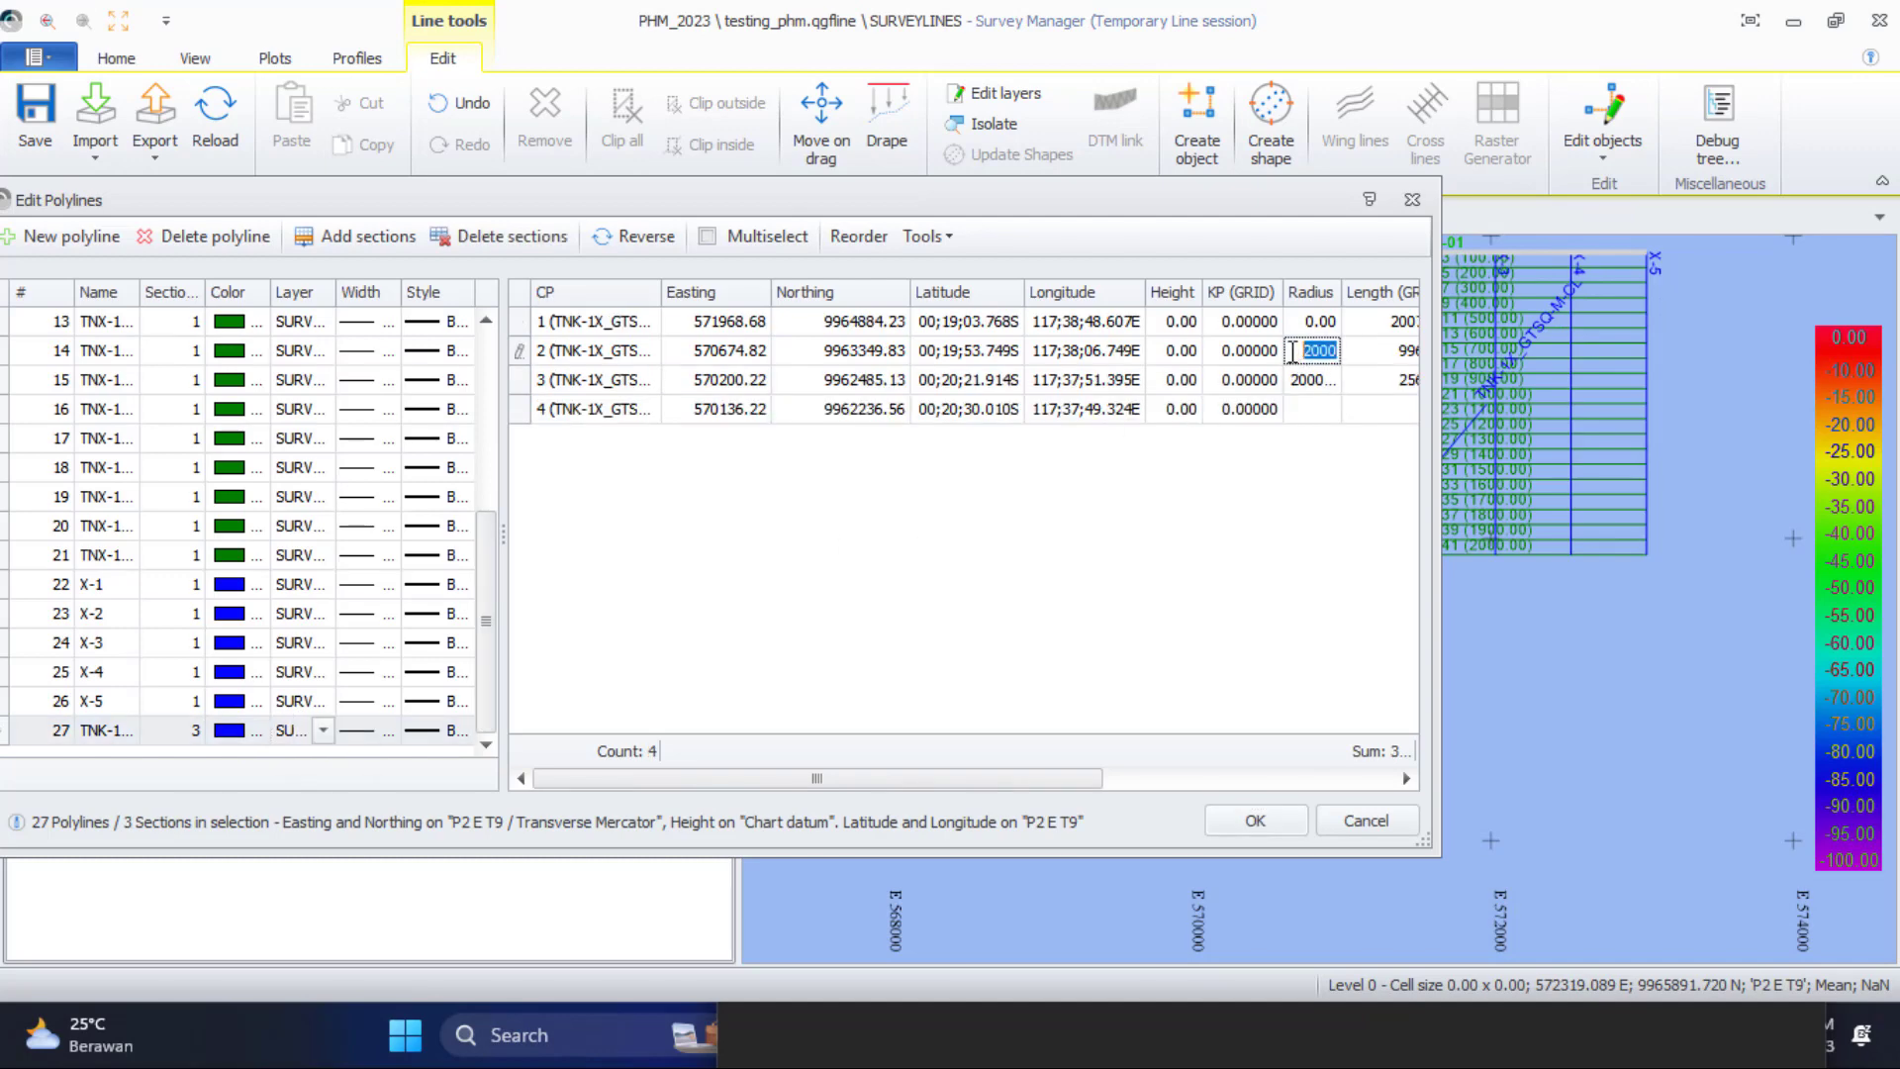
click(1255, 821)
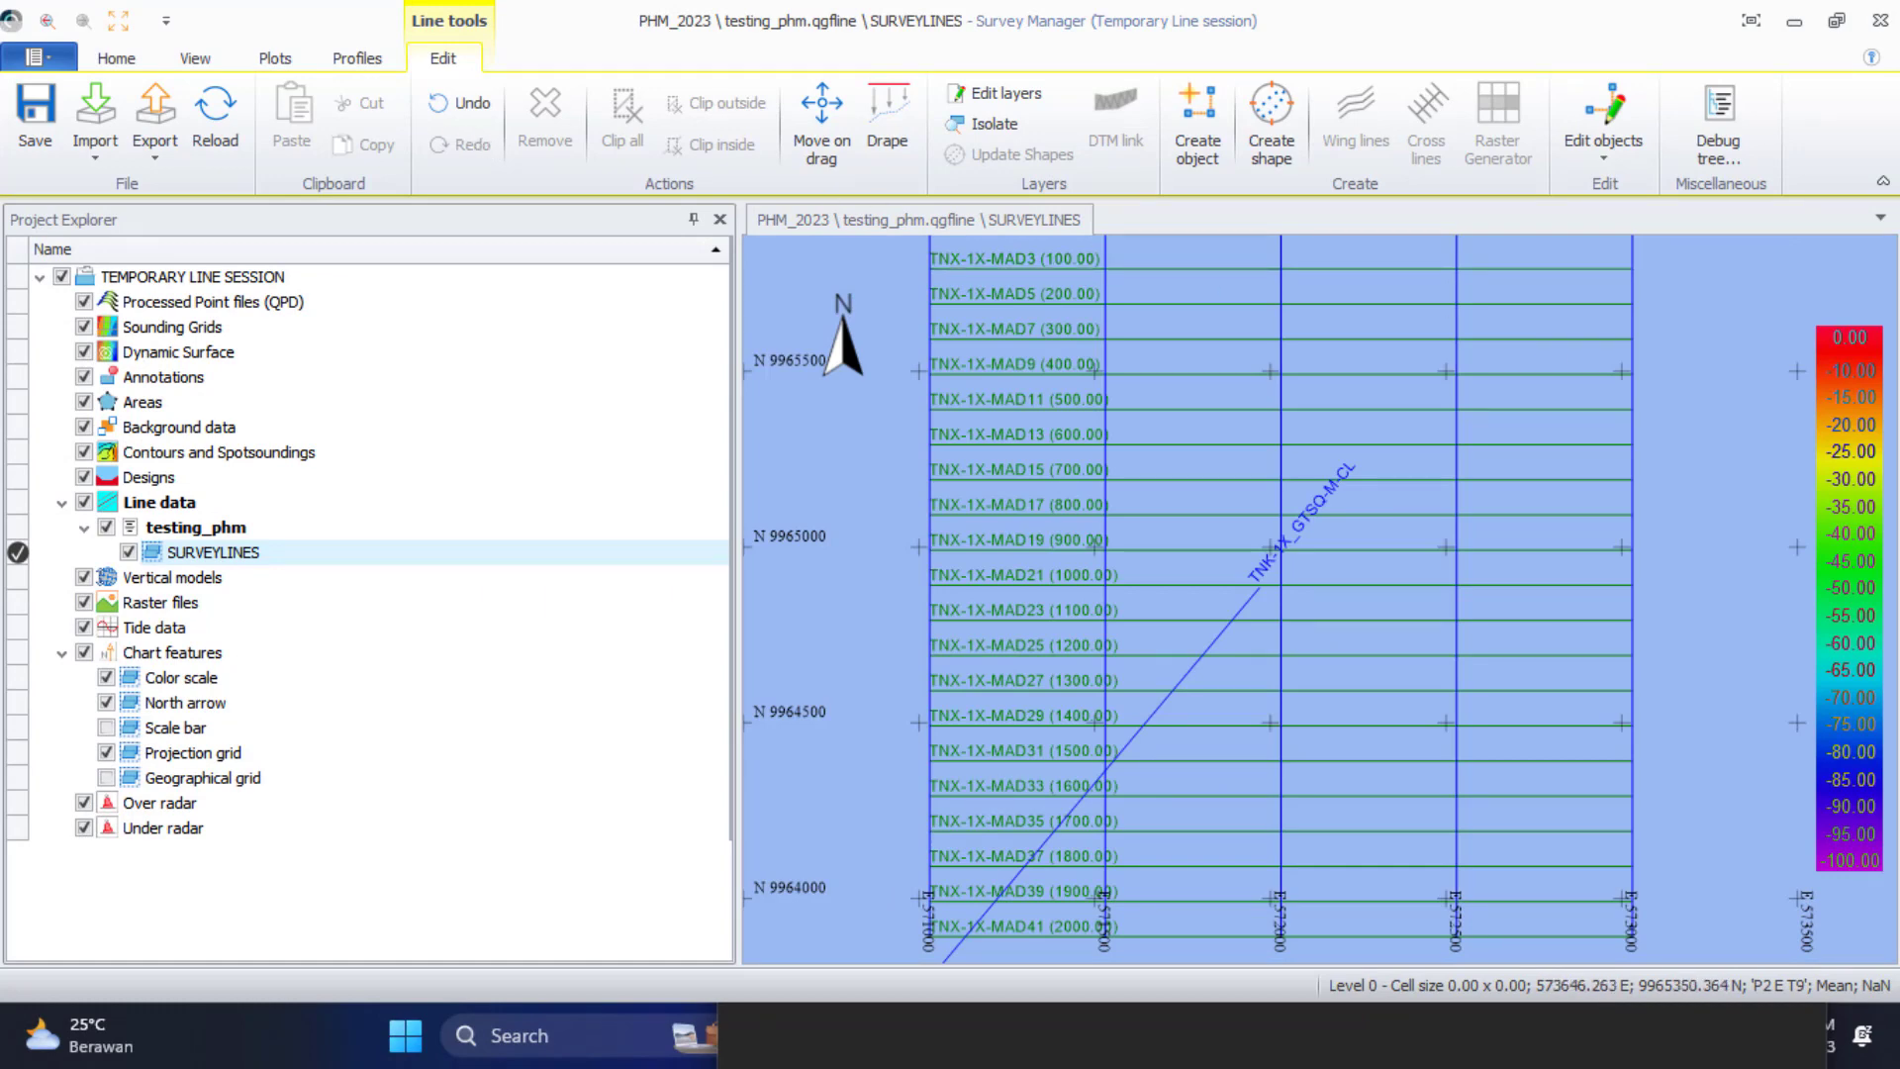
Generate five purple port and five dark orange starboard wing lines 100 m around the centre line
drag(1124, 631, 1205, 496)
drag(994, 896, 1054, 685)
click(1052, 683)
click(1356, 114)
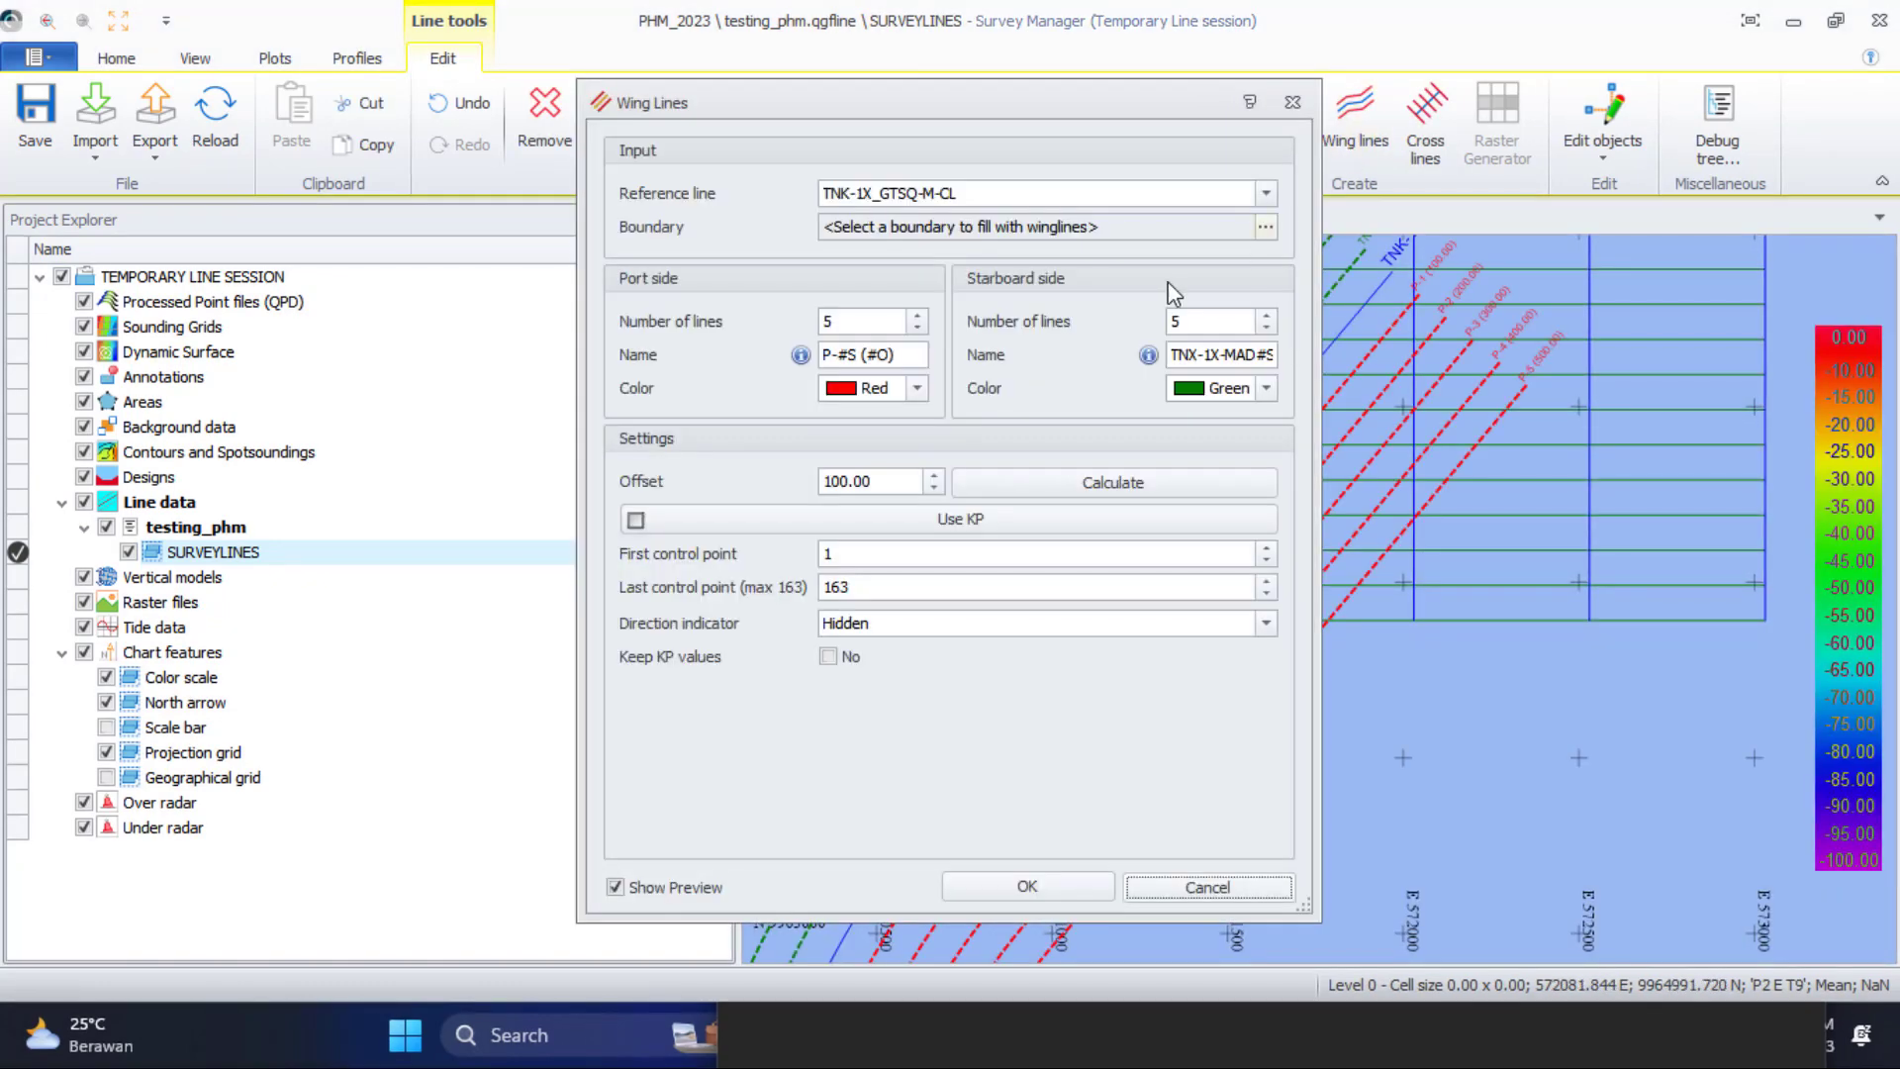
drag(1049, 102, 633, 102)
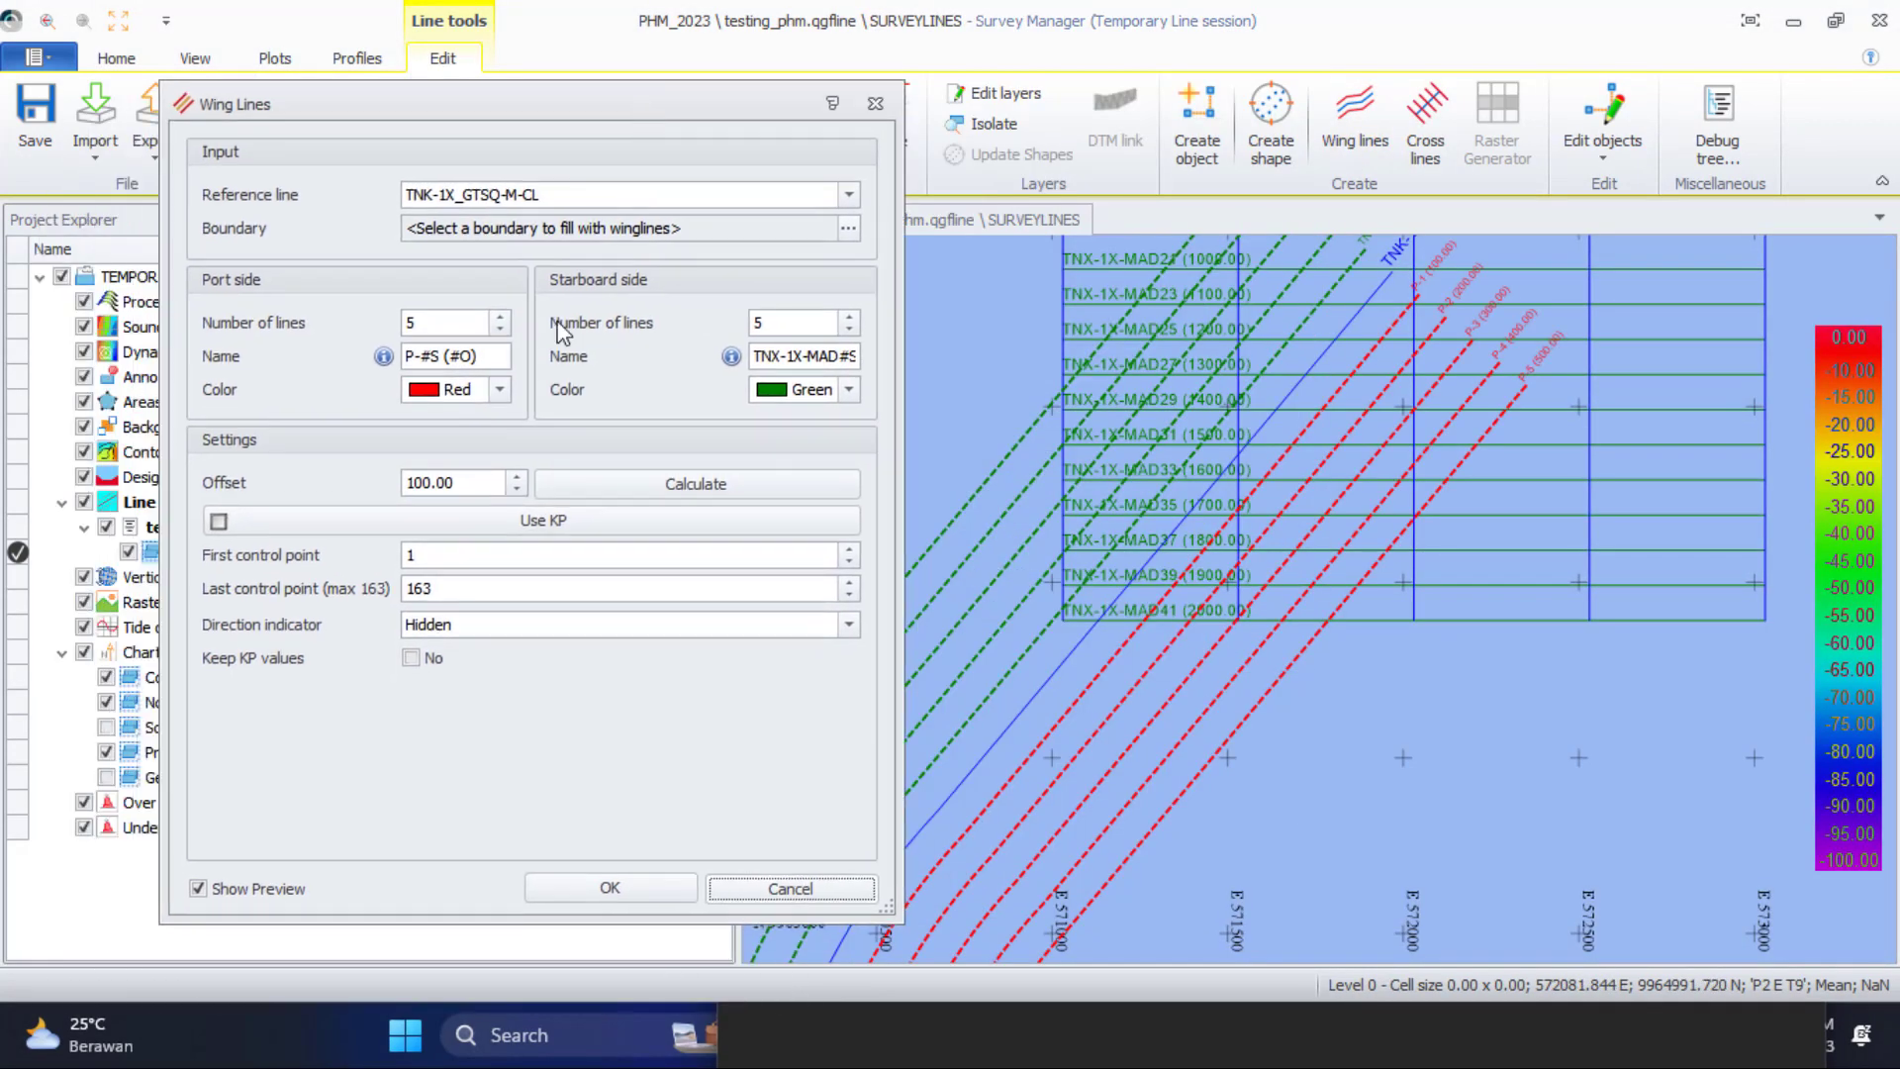
click(500, 389)
click(712, 525)
click(849, 389)
click(876, 526)
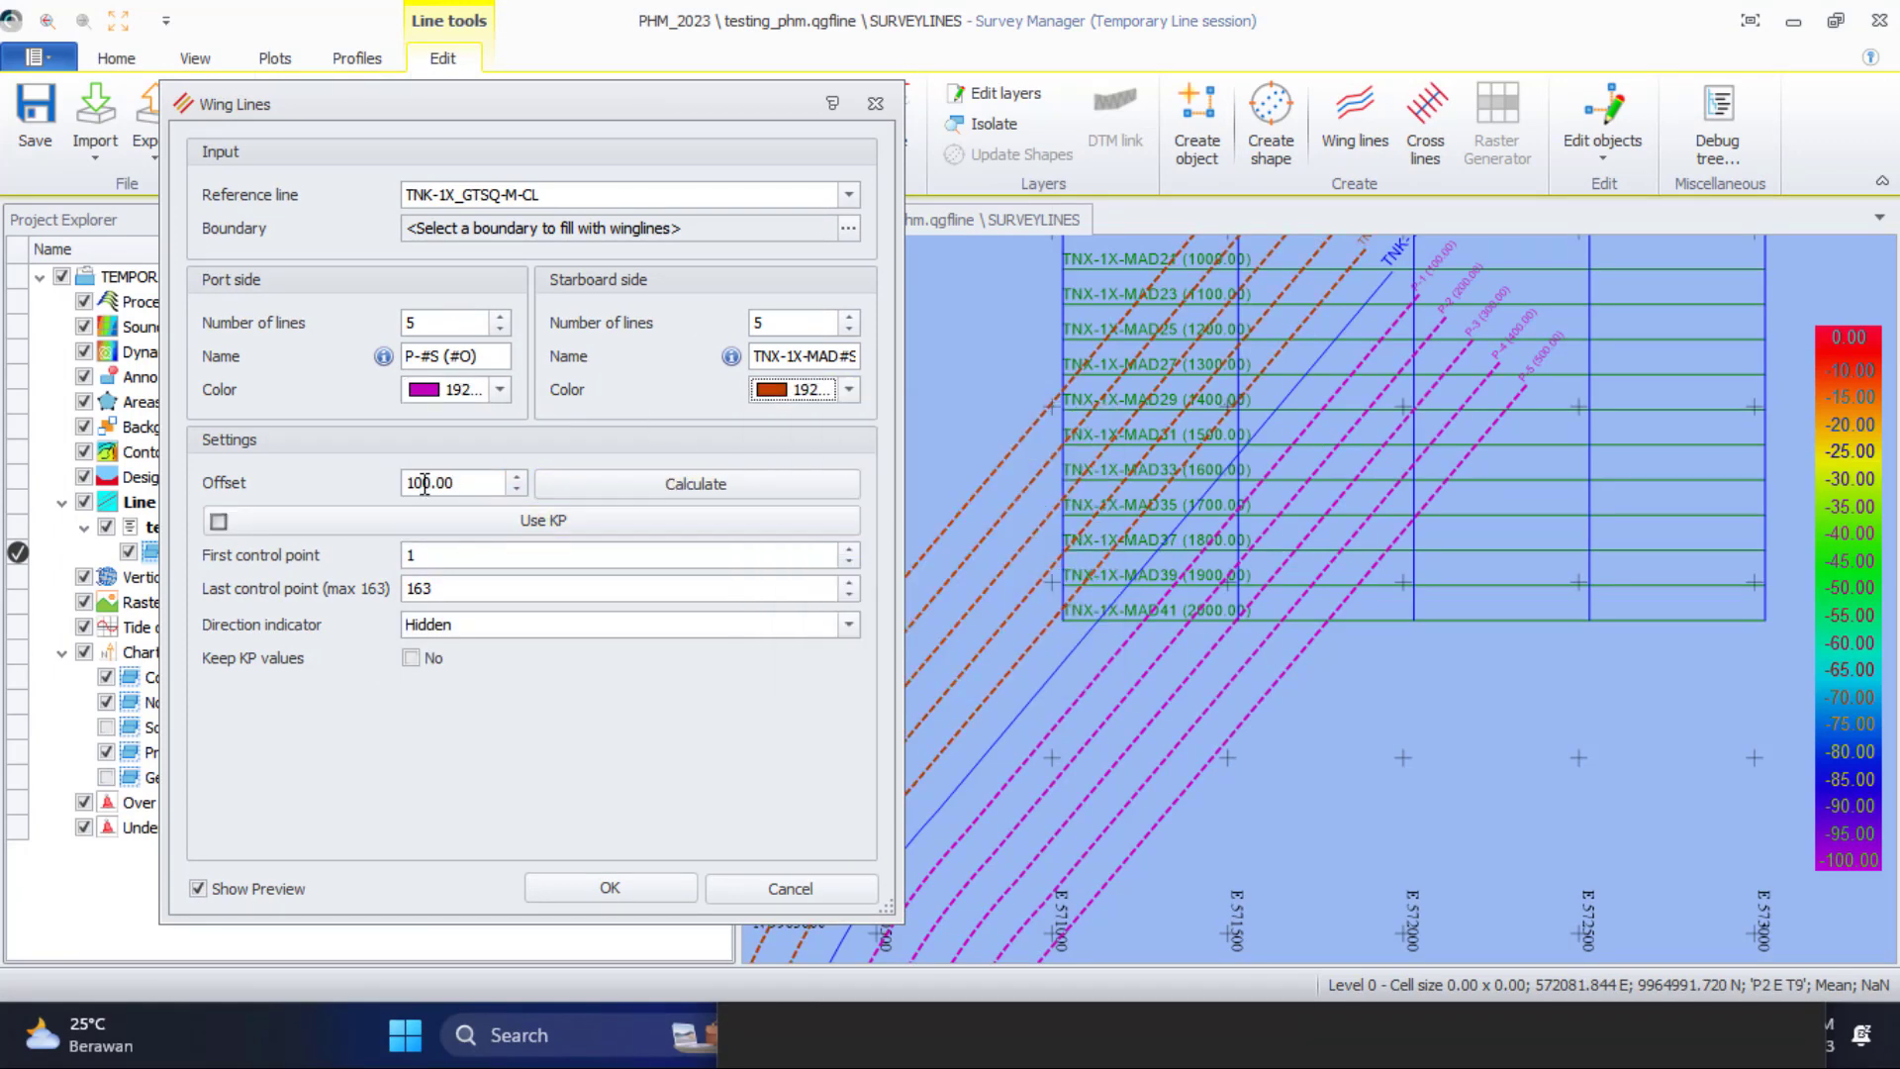
click(609, 888)
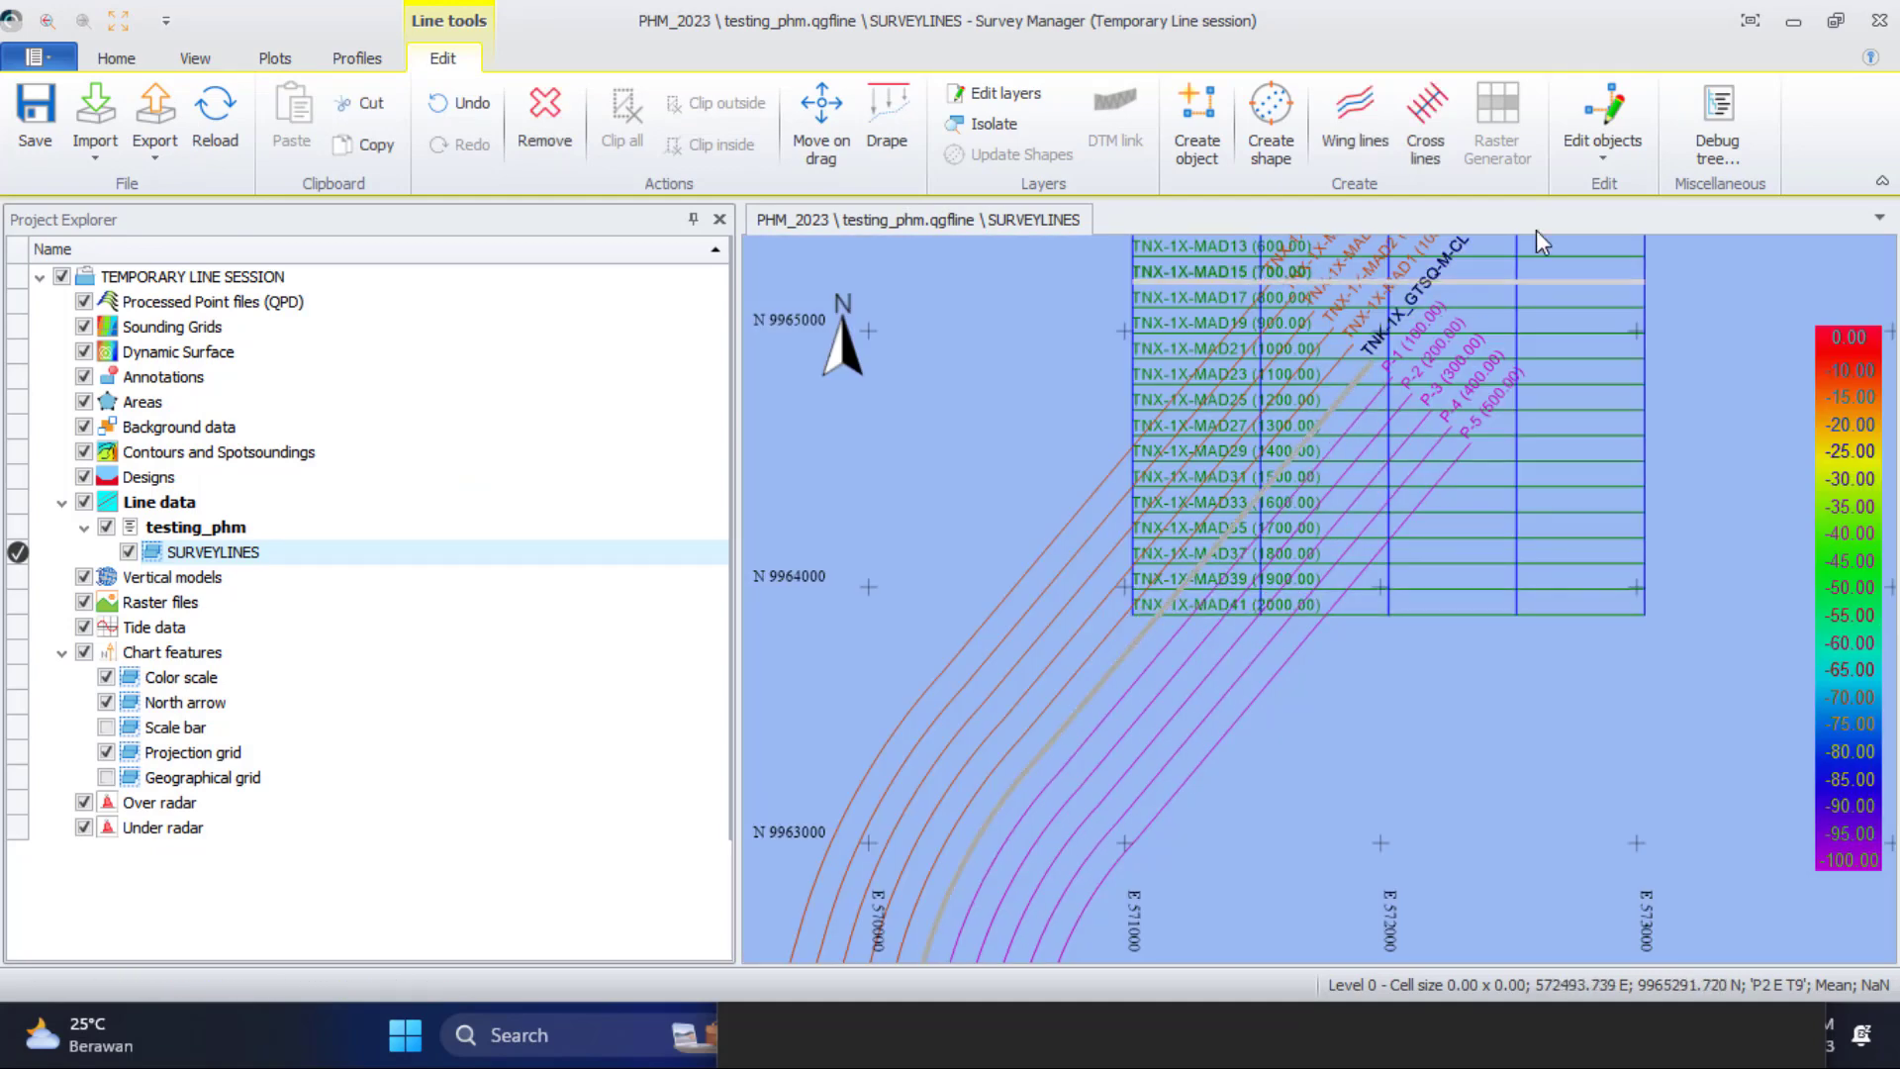
Change the TNK-1X_GTSQ-M-CL centre line's colour to red in the polyline editor
click(1604, 124)
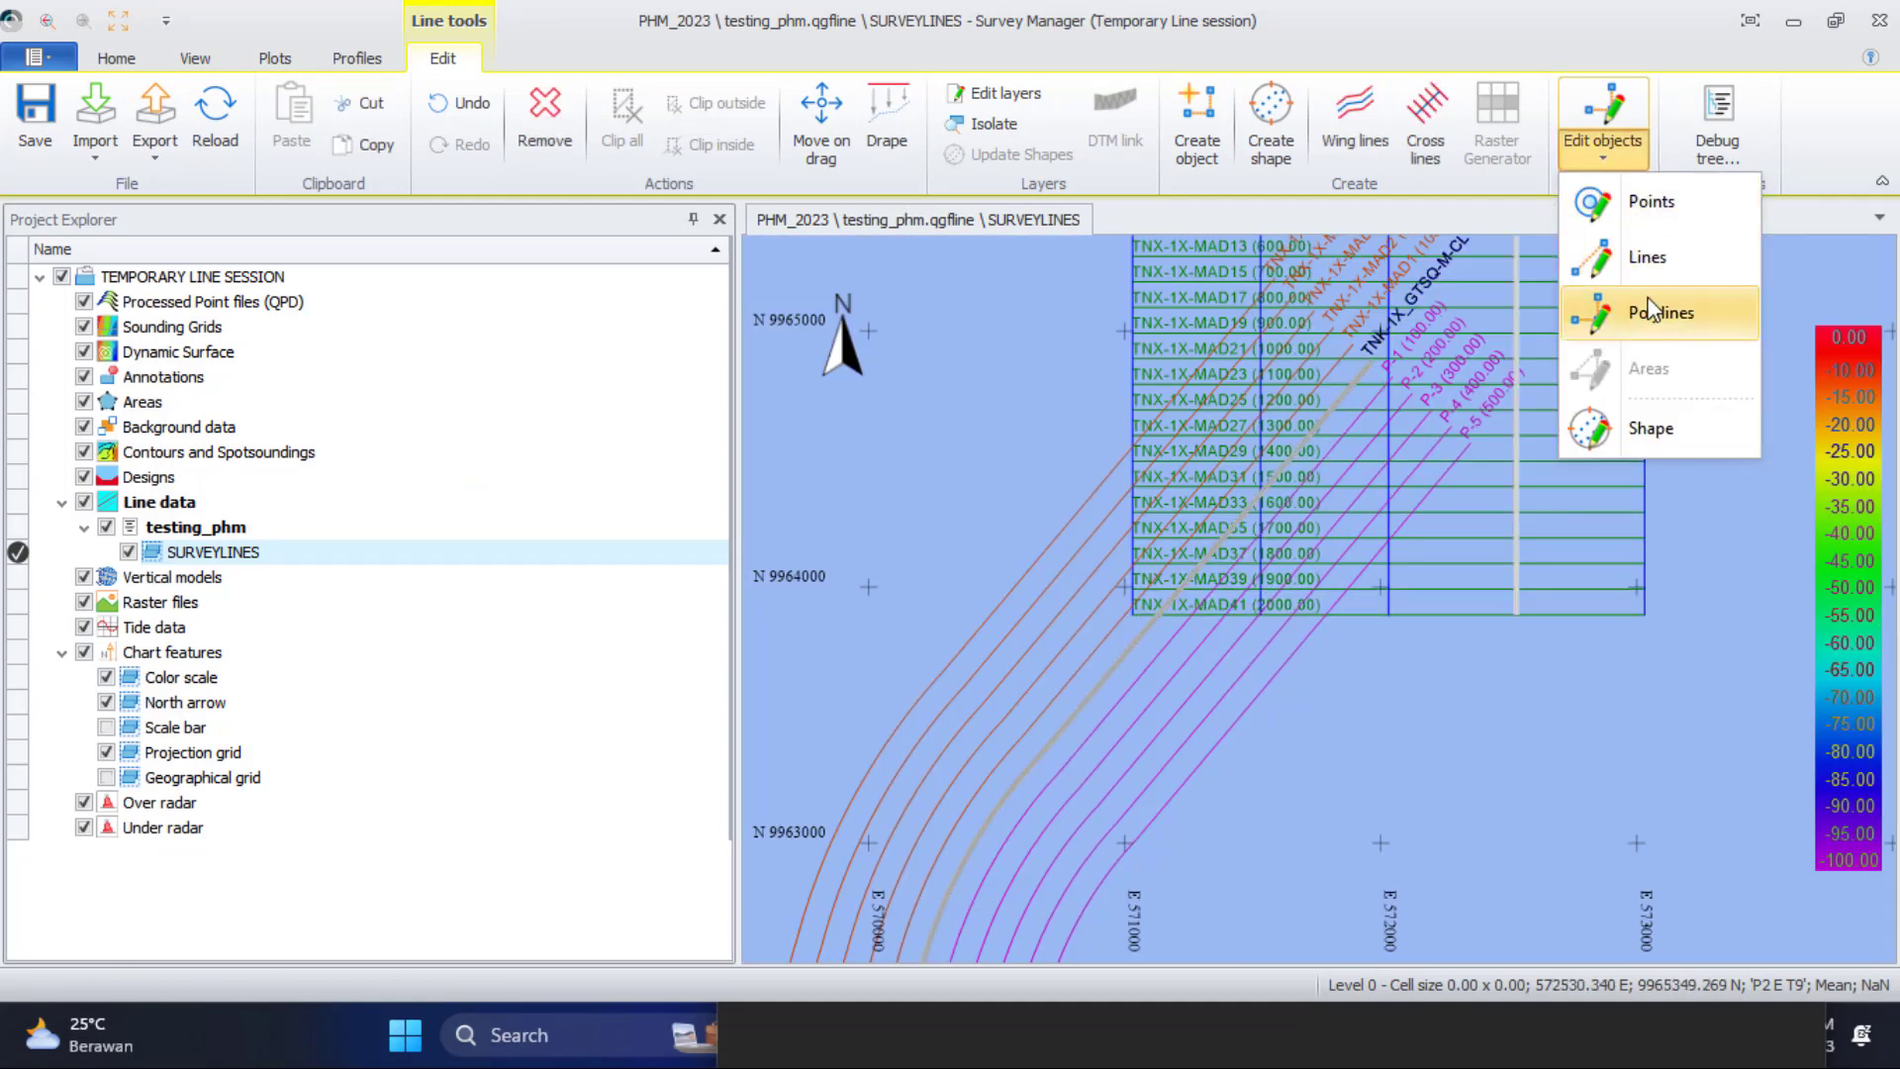
click(1642, 310)
click(247, 323)
click(256, 327)
click(297, 490)
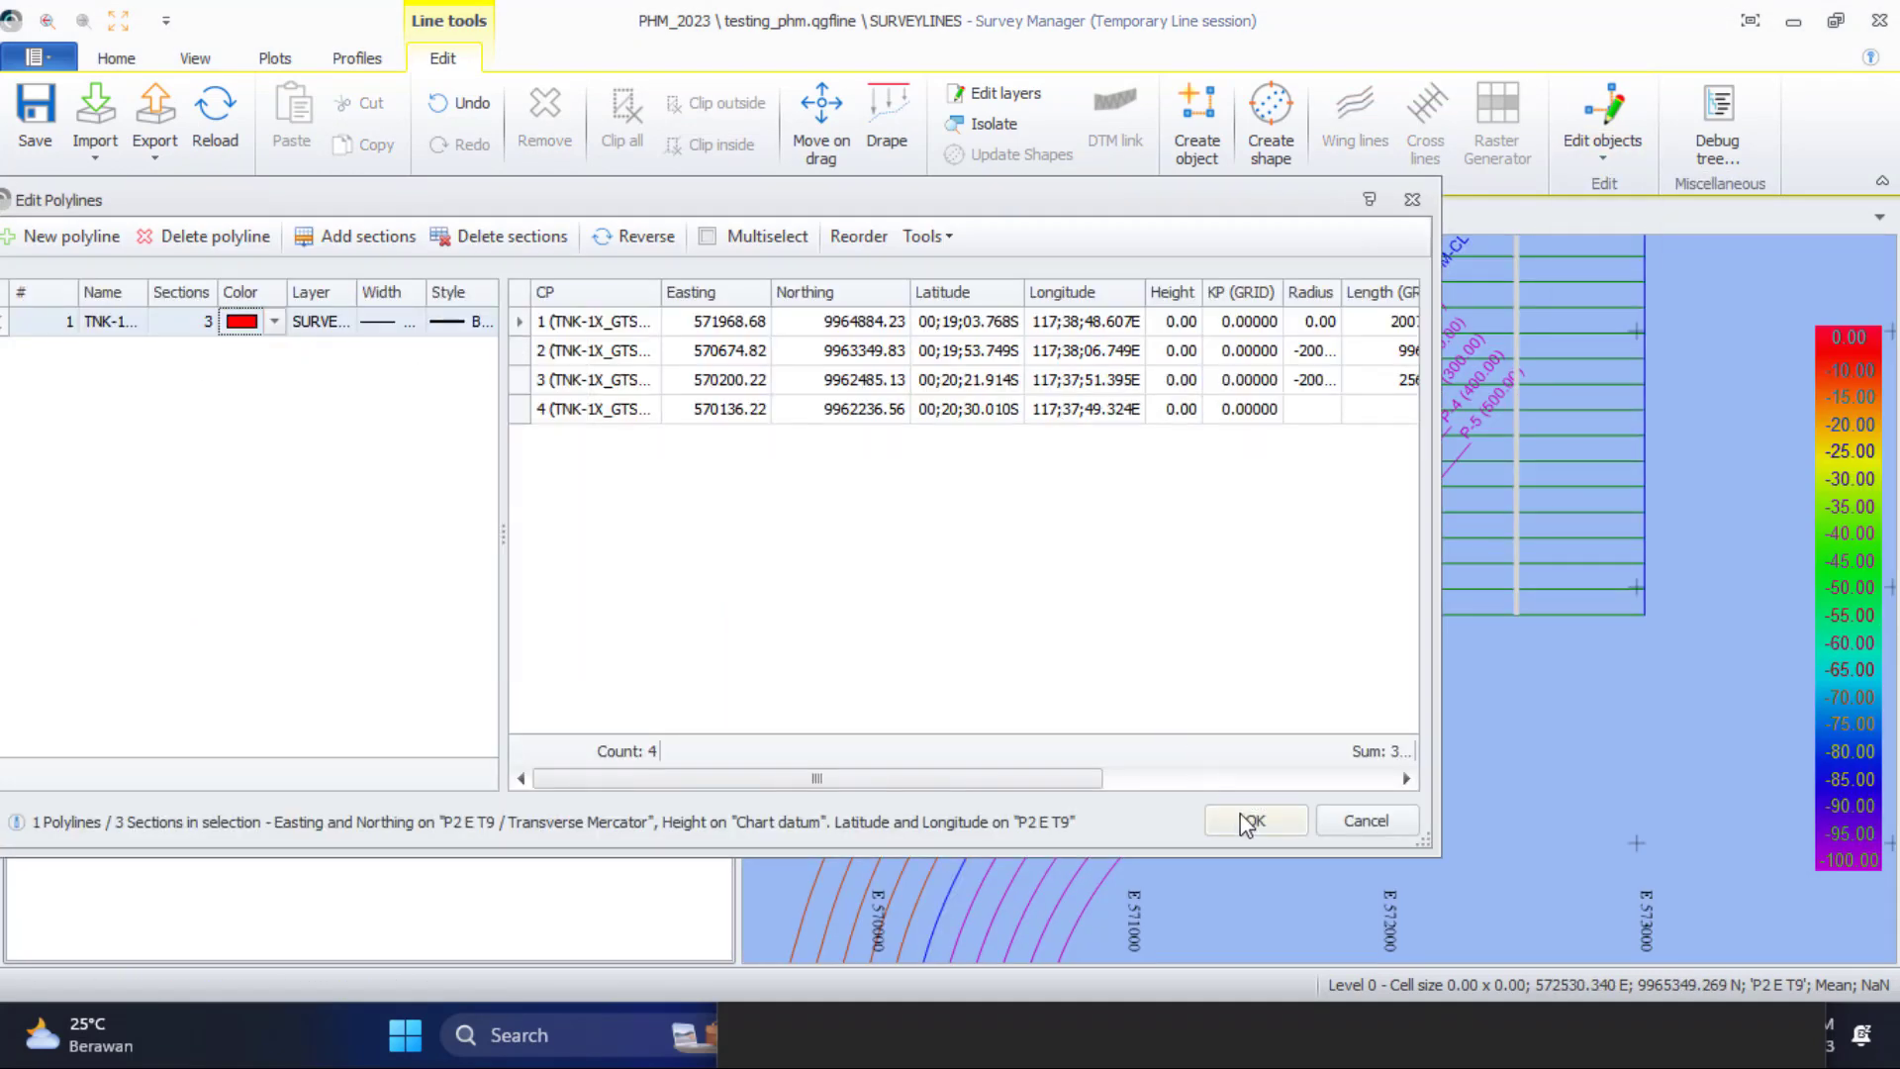
click(1253, 821)
scroll(1162, 382, down, 1)
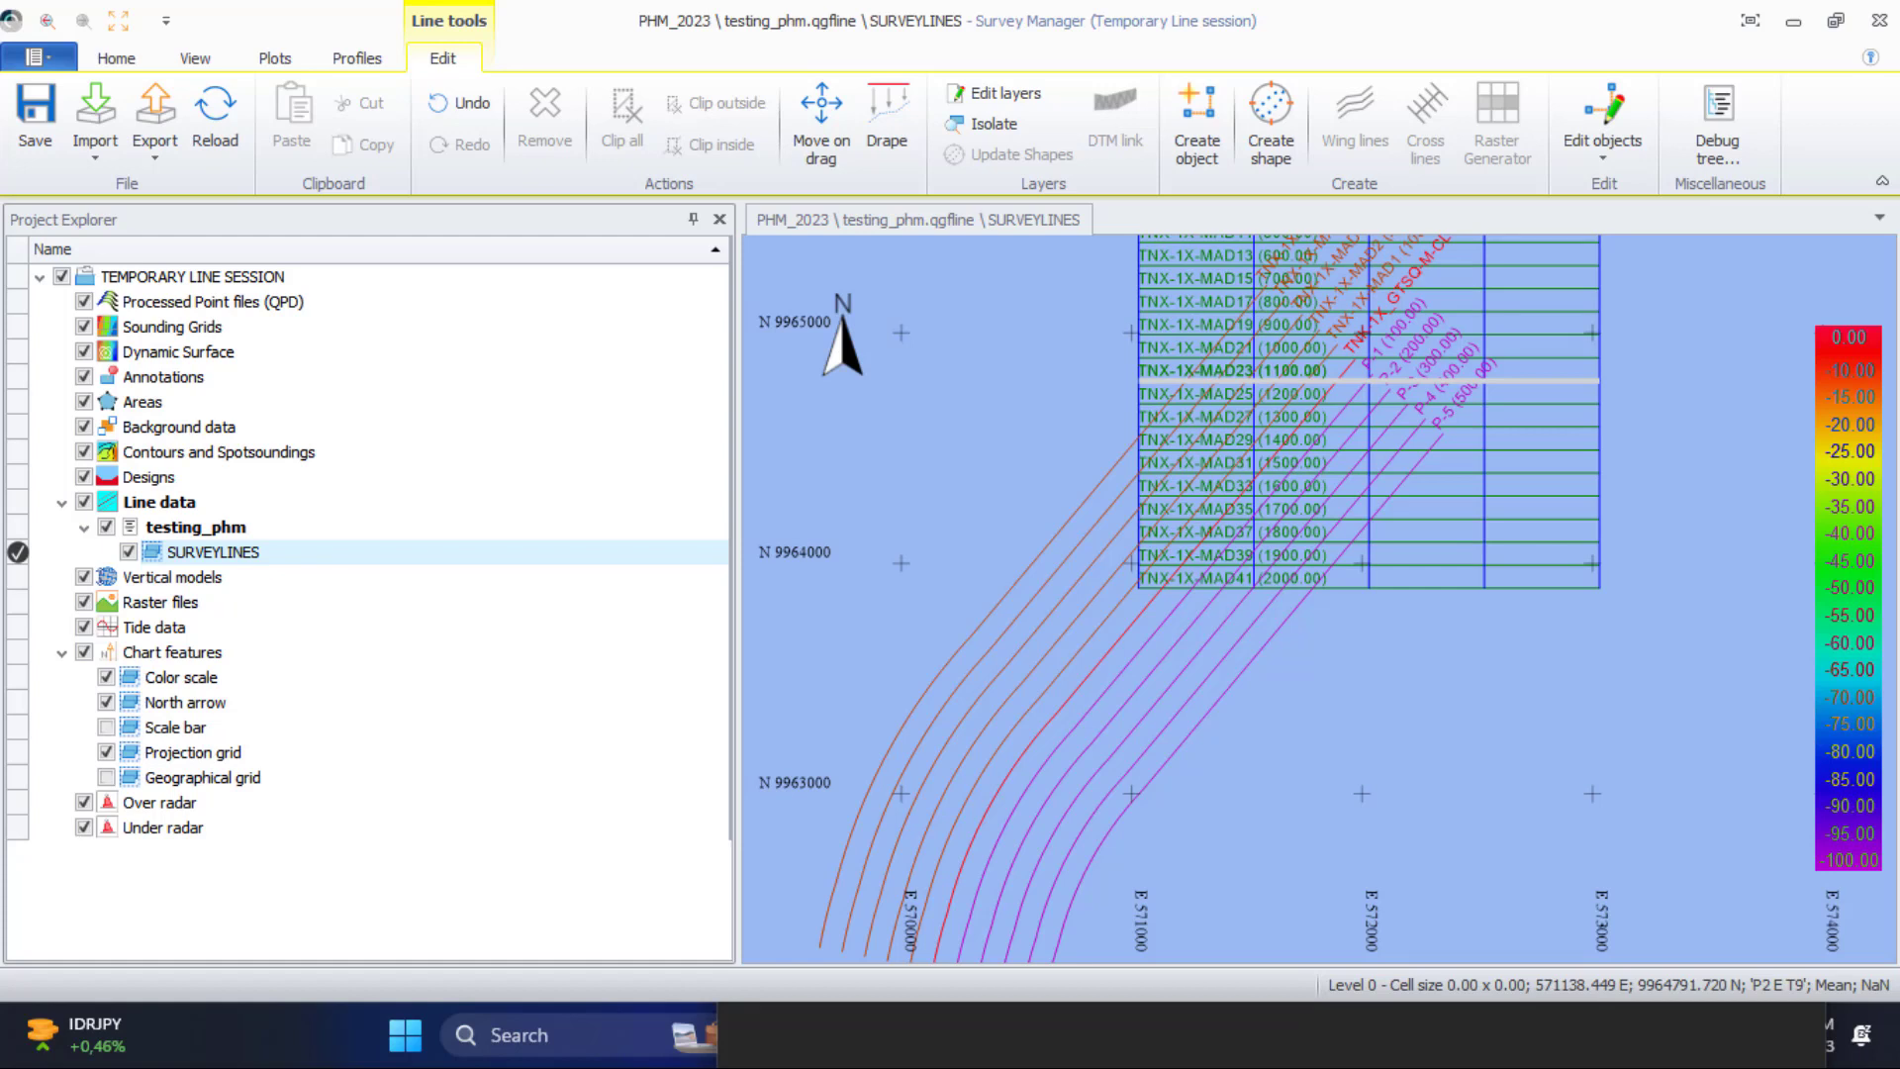
click(1115, 644)
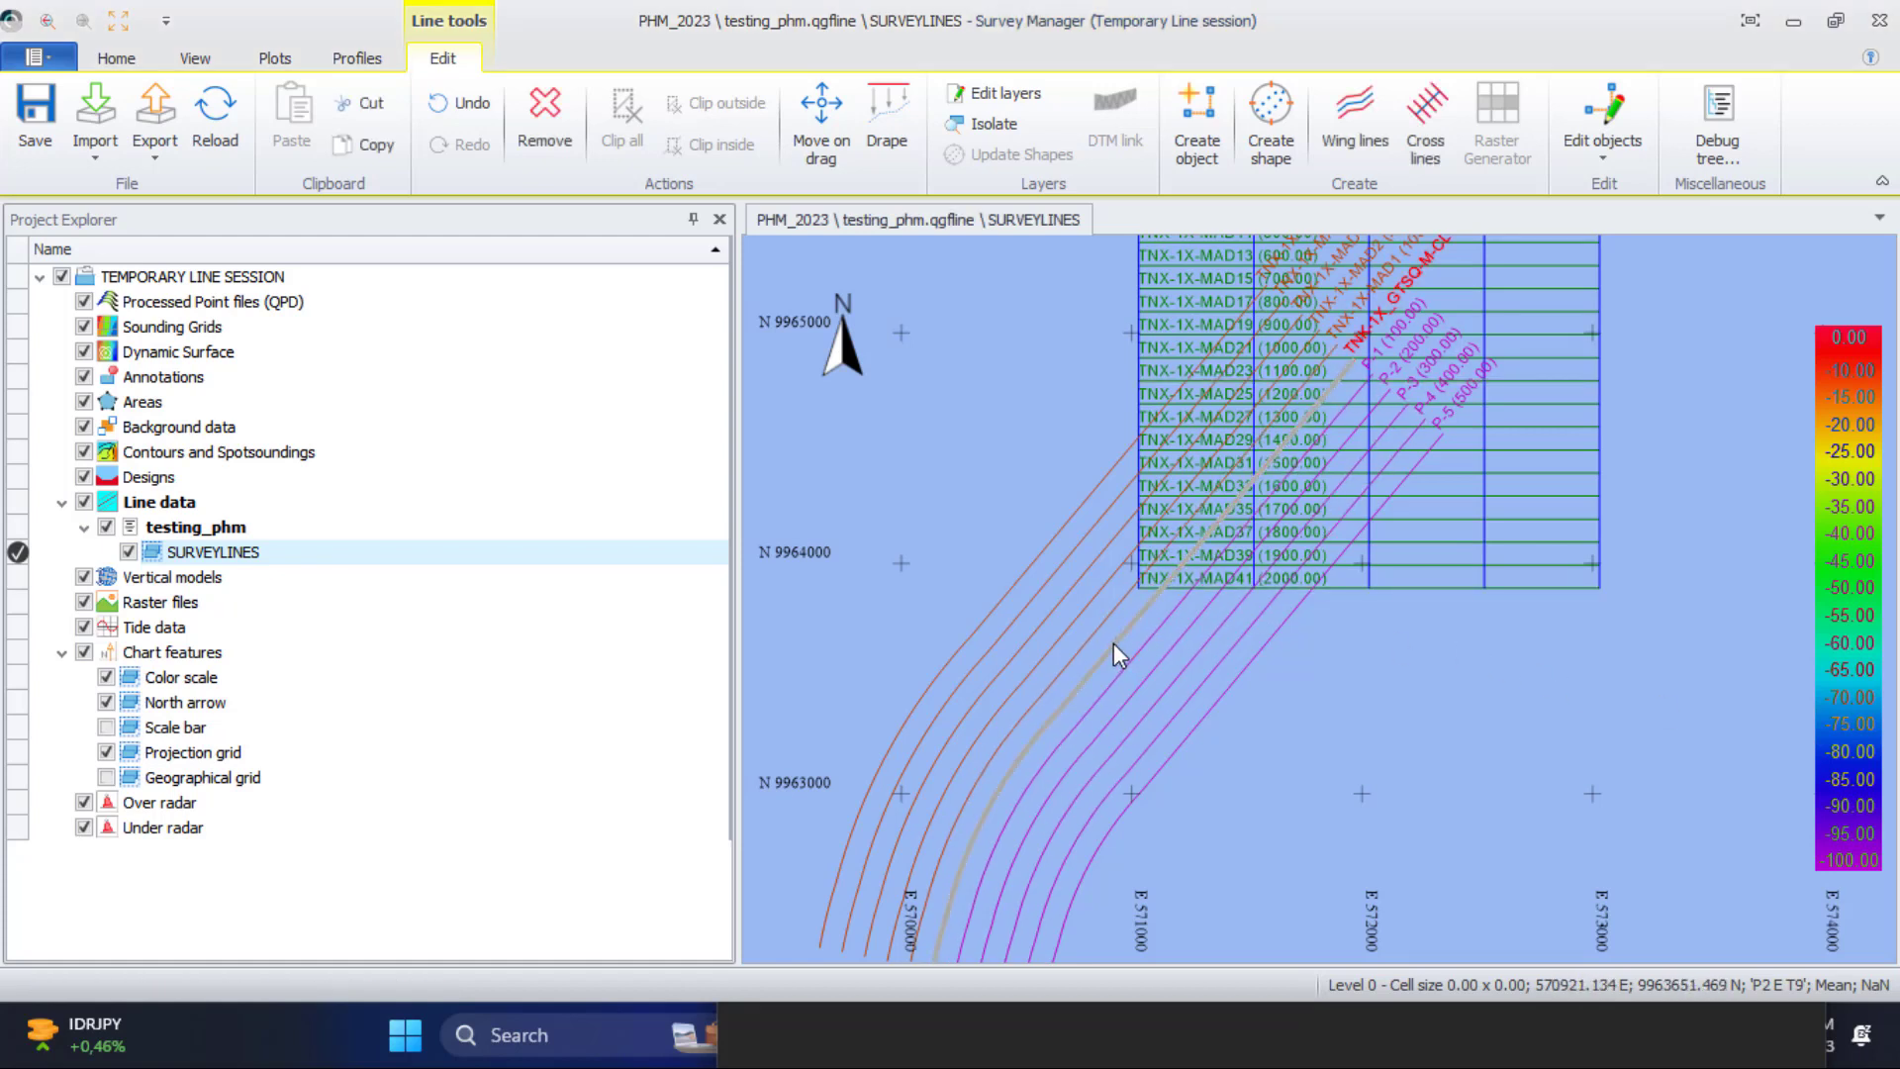
Create dark grey (64,64,64) cross lines every 500 along the curved centre line, 500 each side
right_click(1113, 643)
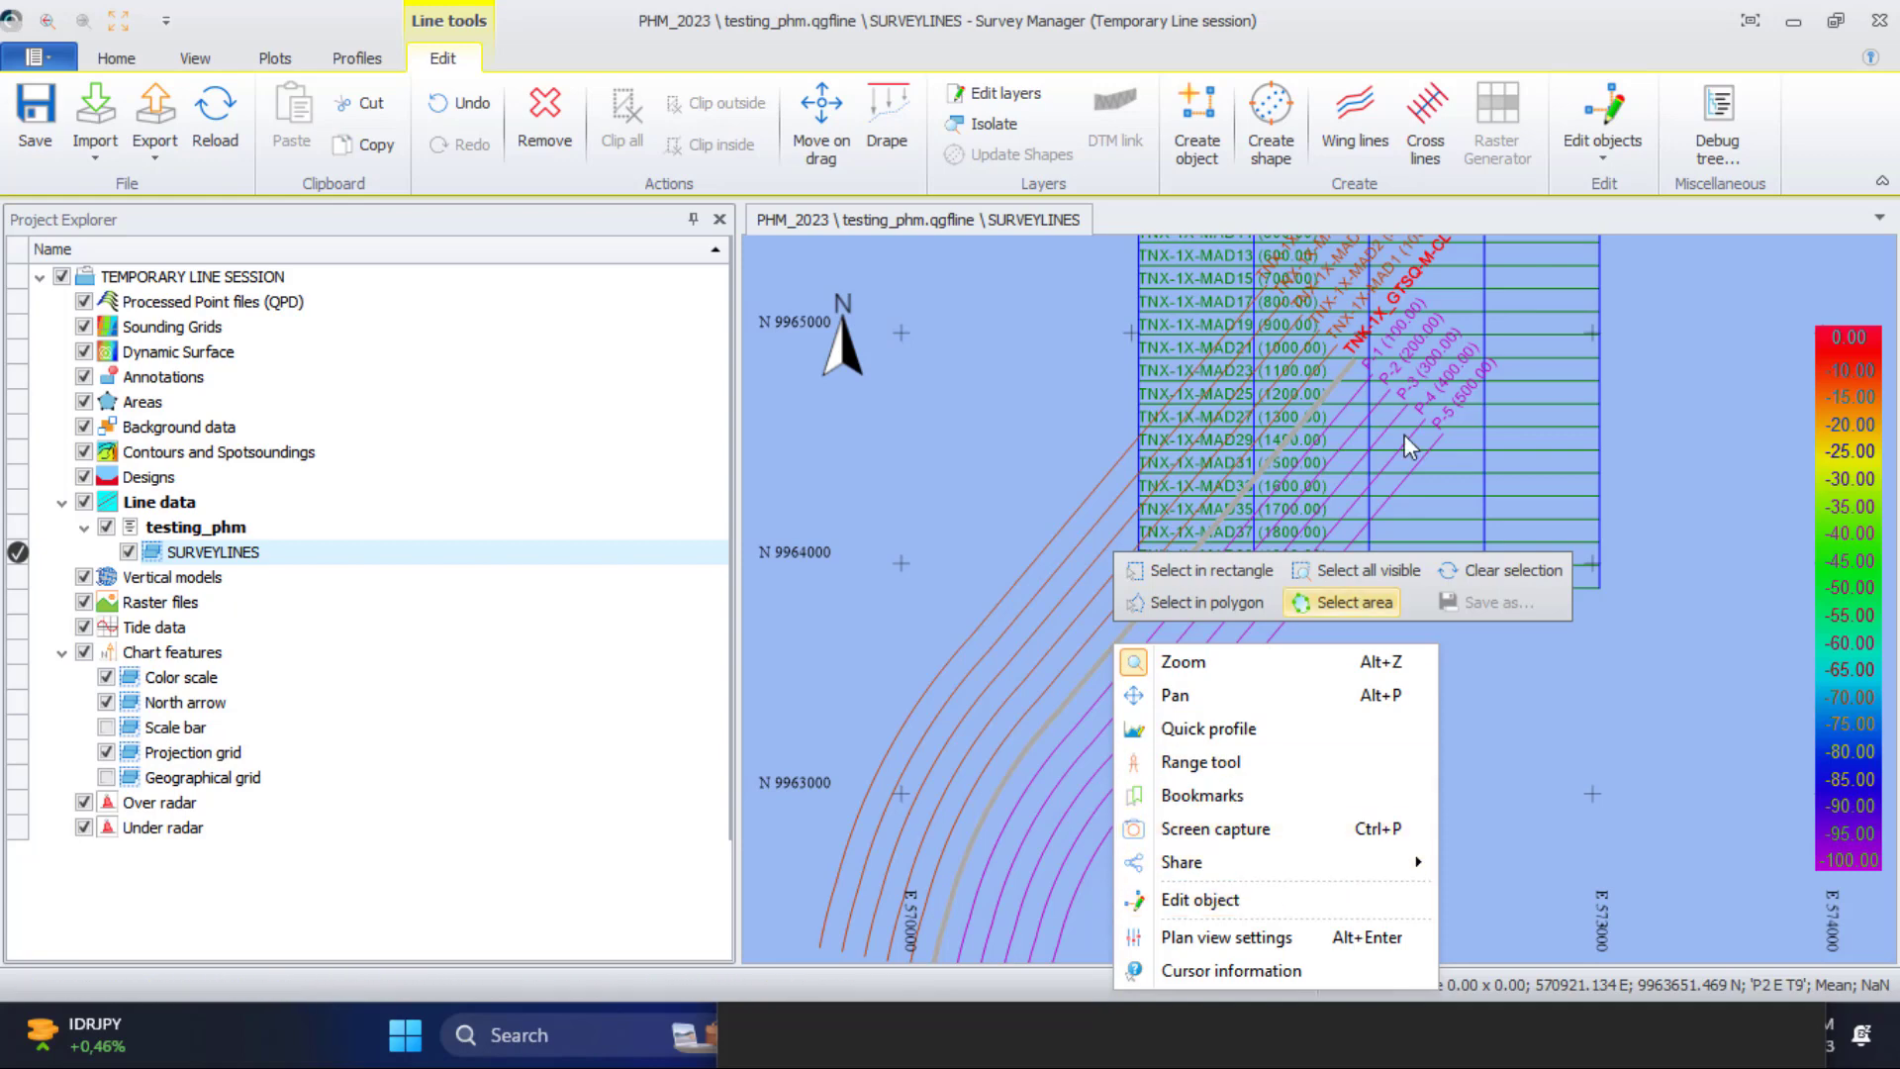
click(1425, 119)
drag(1060, 259, 1389, 252)
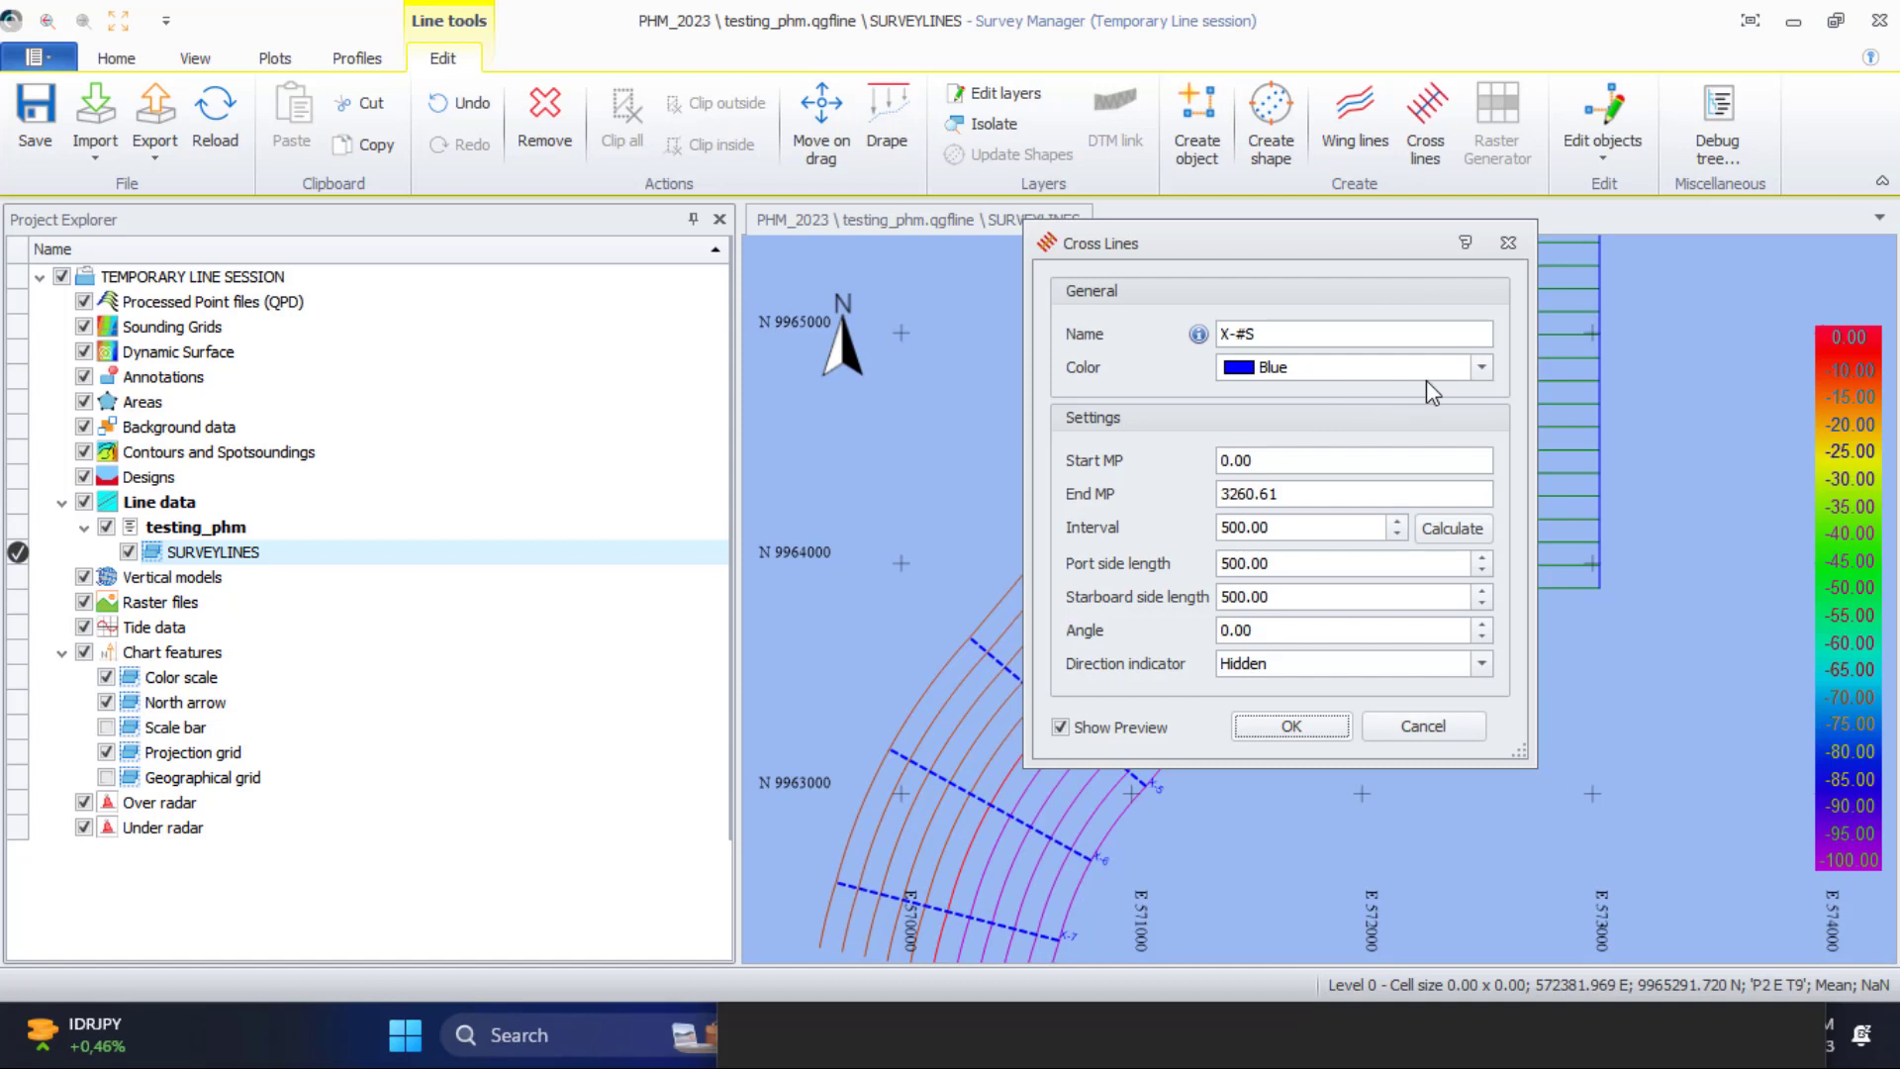
click(1481, 366)
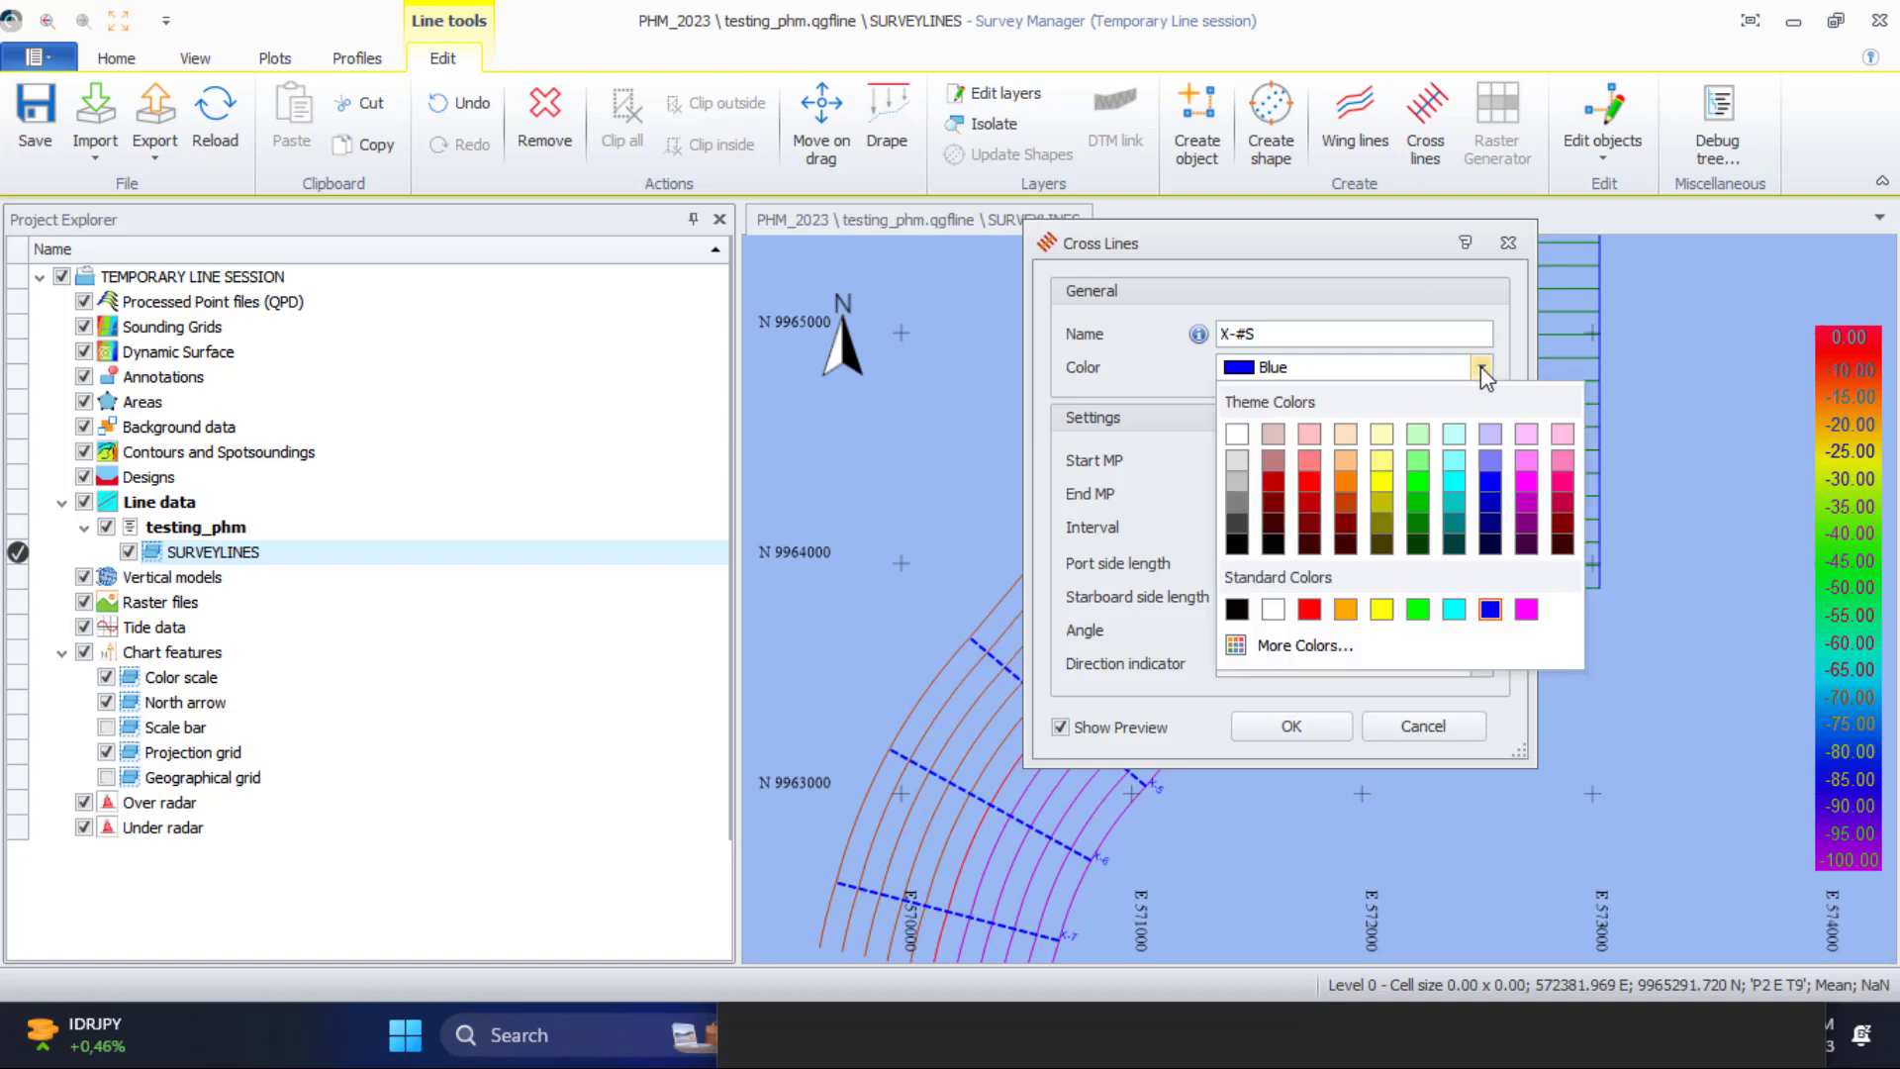
click(1238, 523)
click(1233, 531)
drag(1314, 243, 1565, 170)
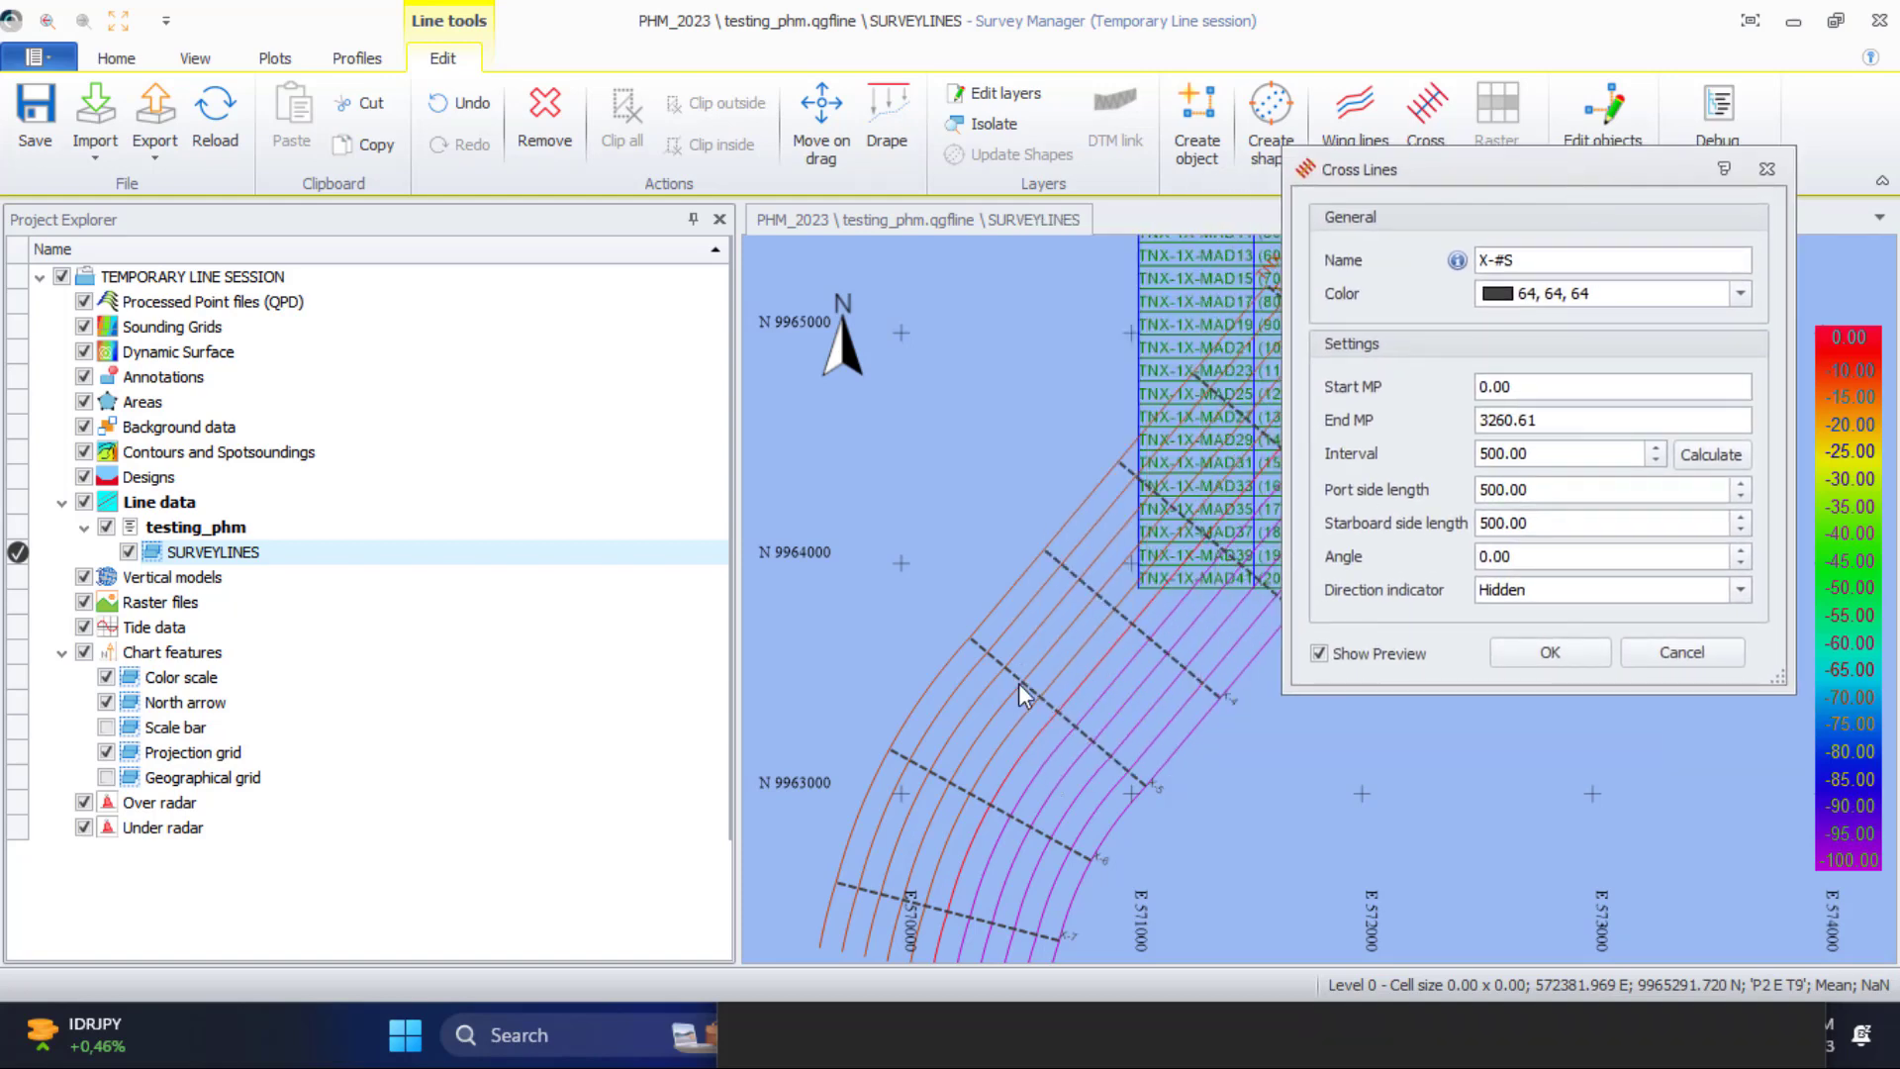
click(1558, 649)
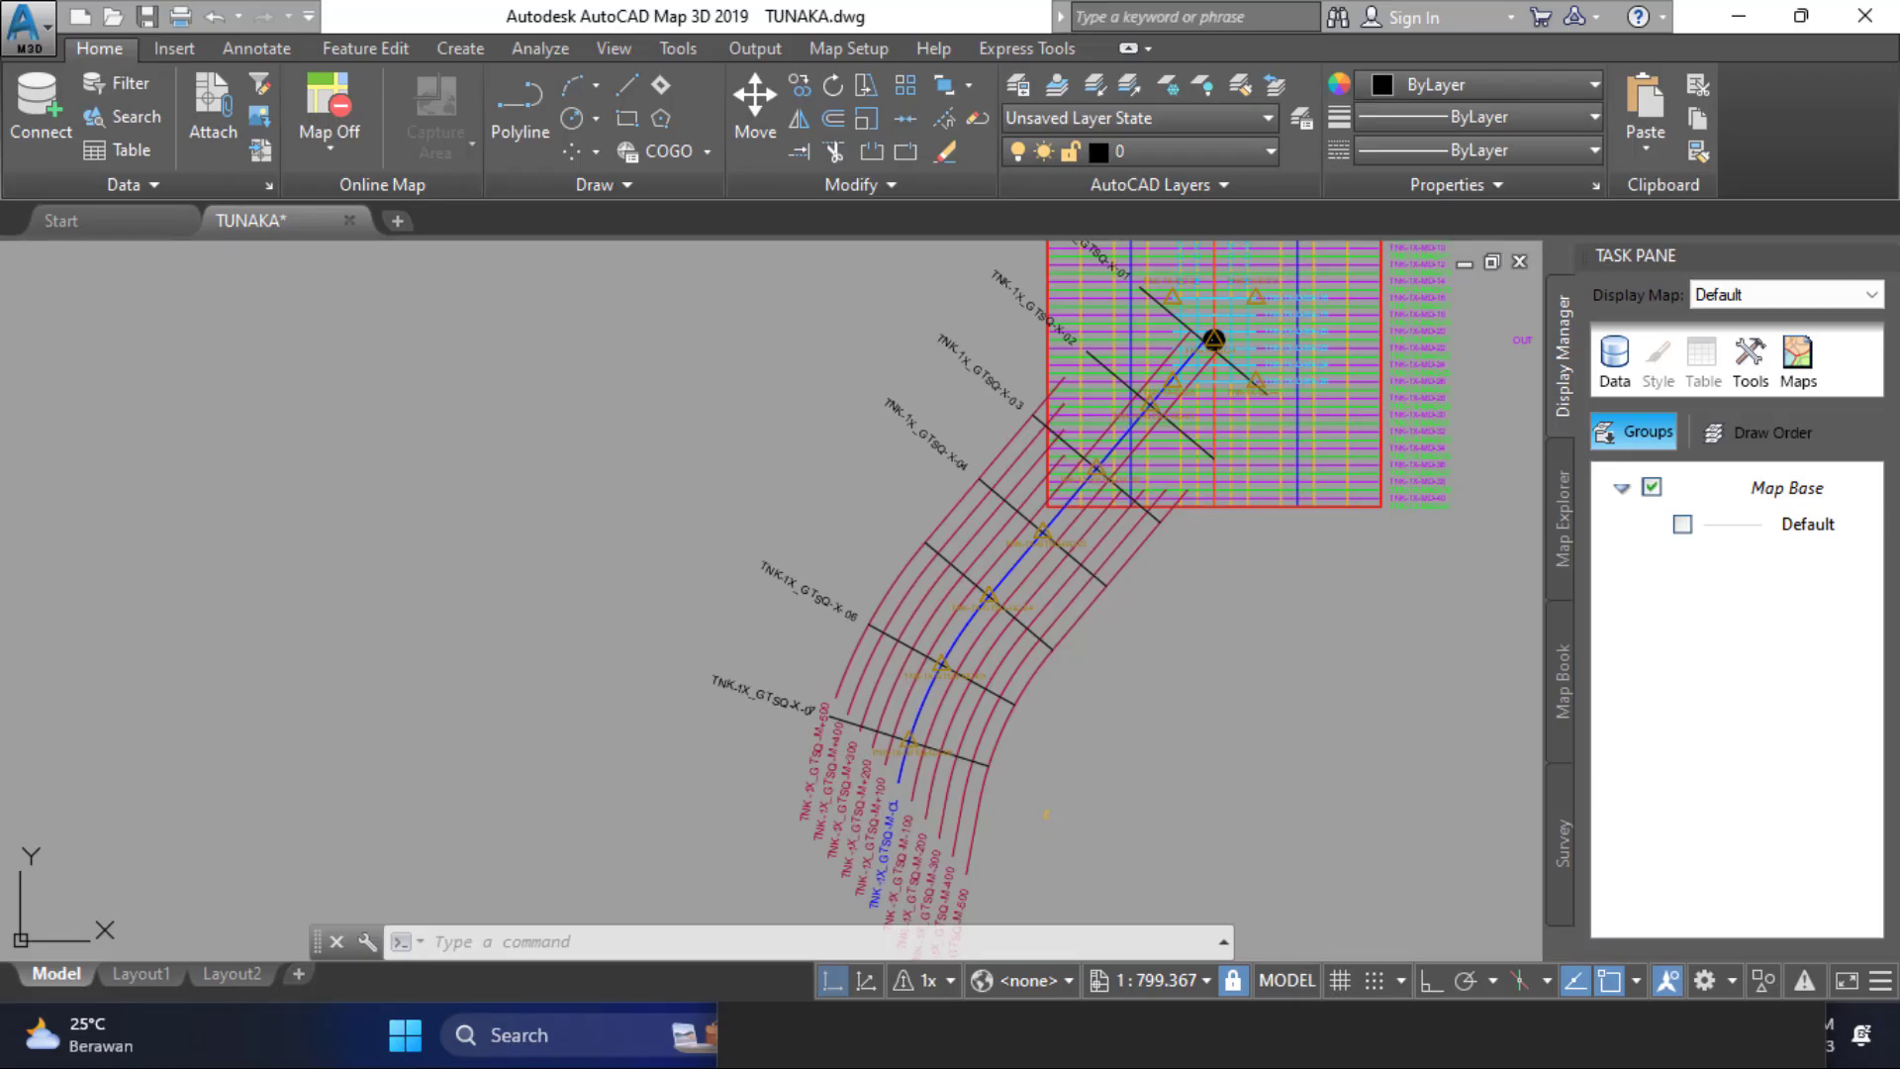
Zoom around the TUNAKA drawing's curved lines in AutoCAD, then minimise it
scroll(1174, 437, up, 5)
scroll(1154, 425, down, 5)
scroll(1031, 625, up, 2)
scroll(990, 514, down, 2)
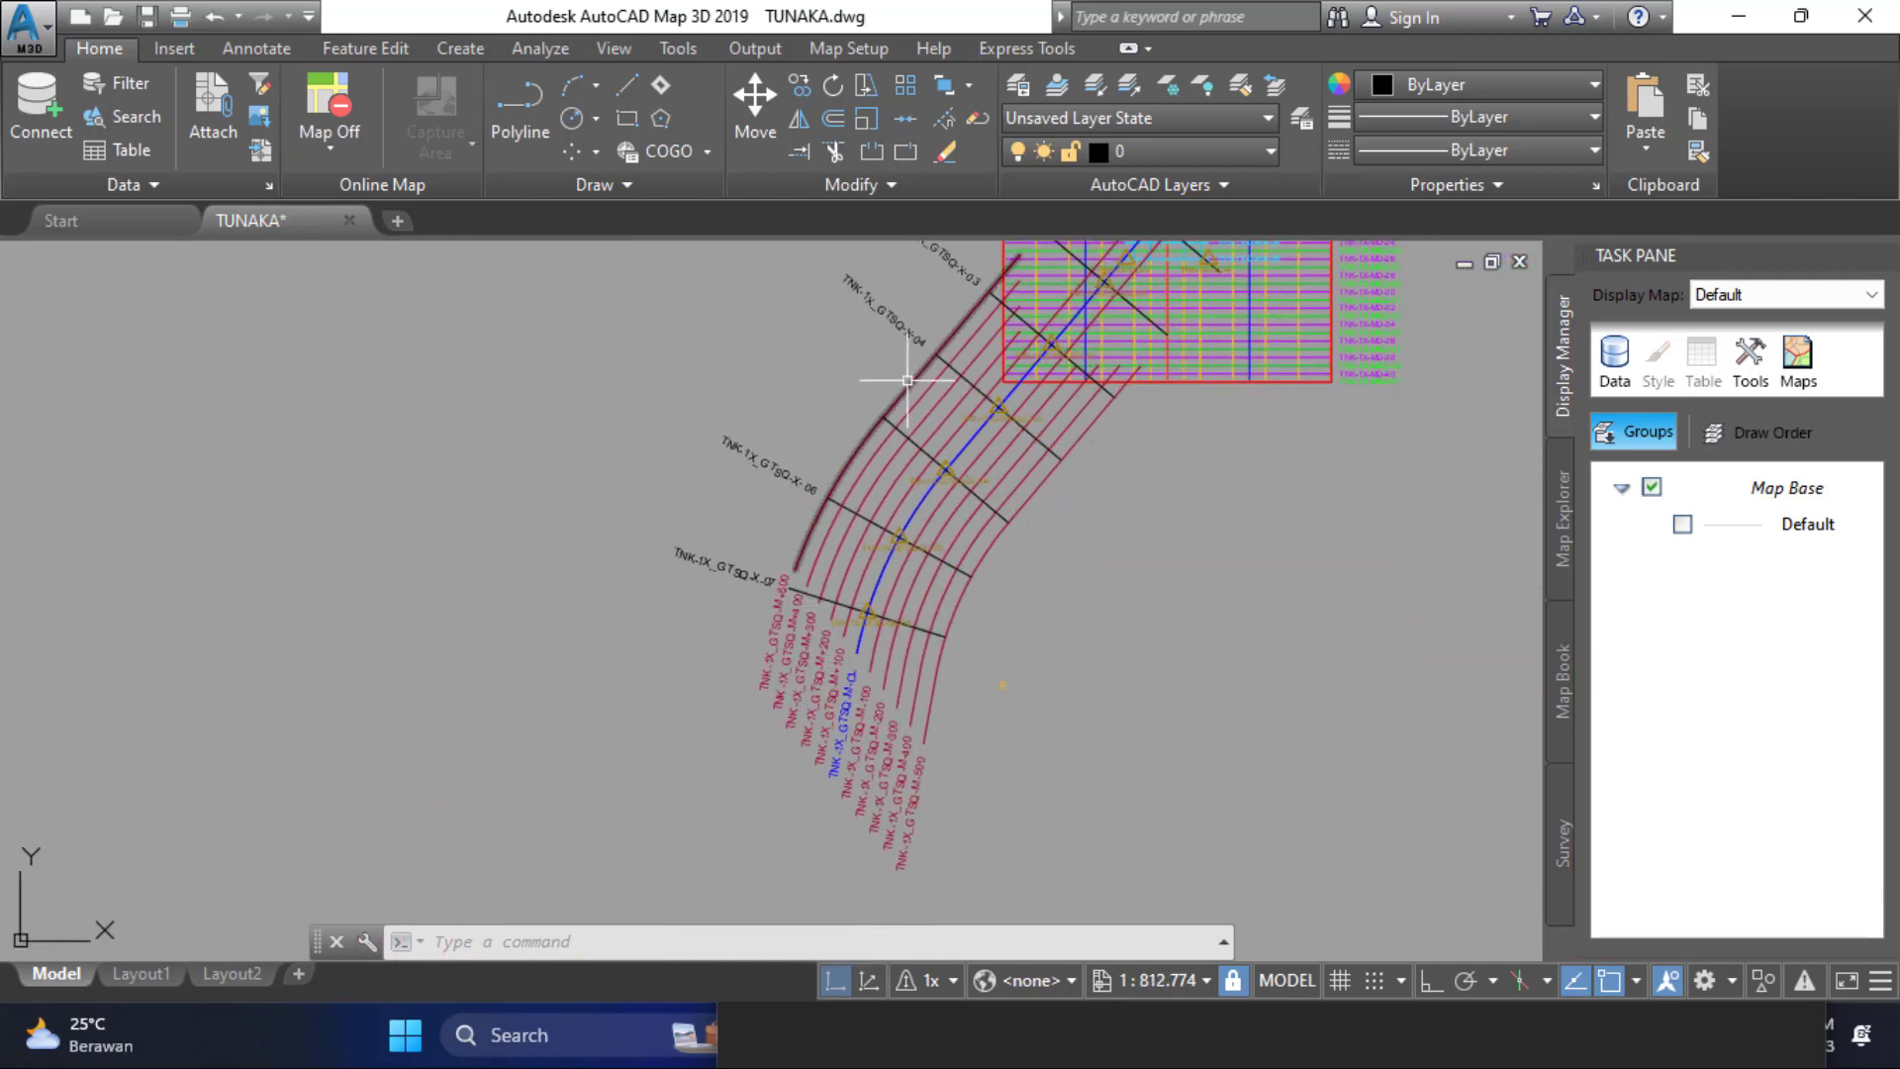
scroll(969, 593, up, 3)
scroll(891, 772, down, 3)
click(1744, 15)
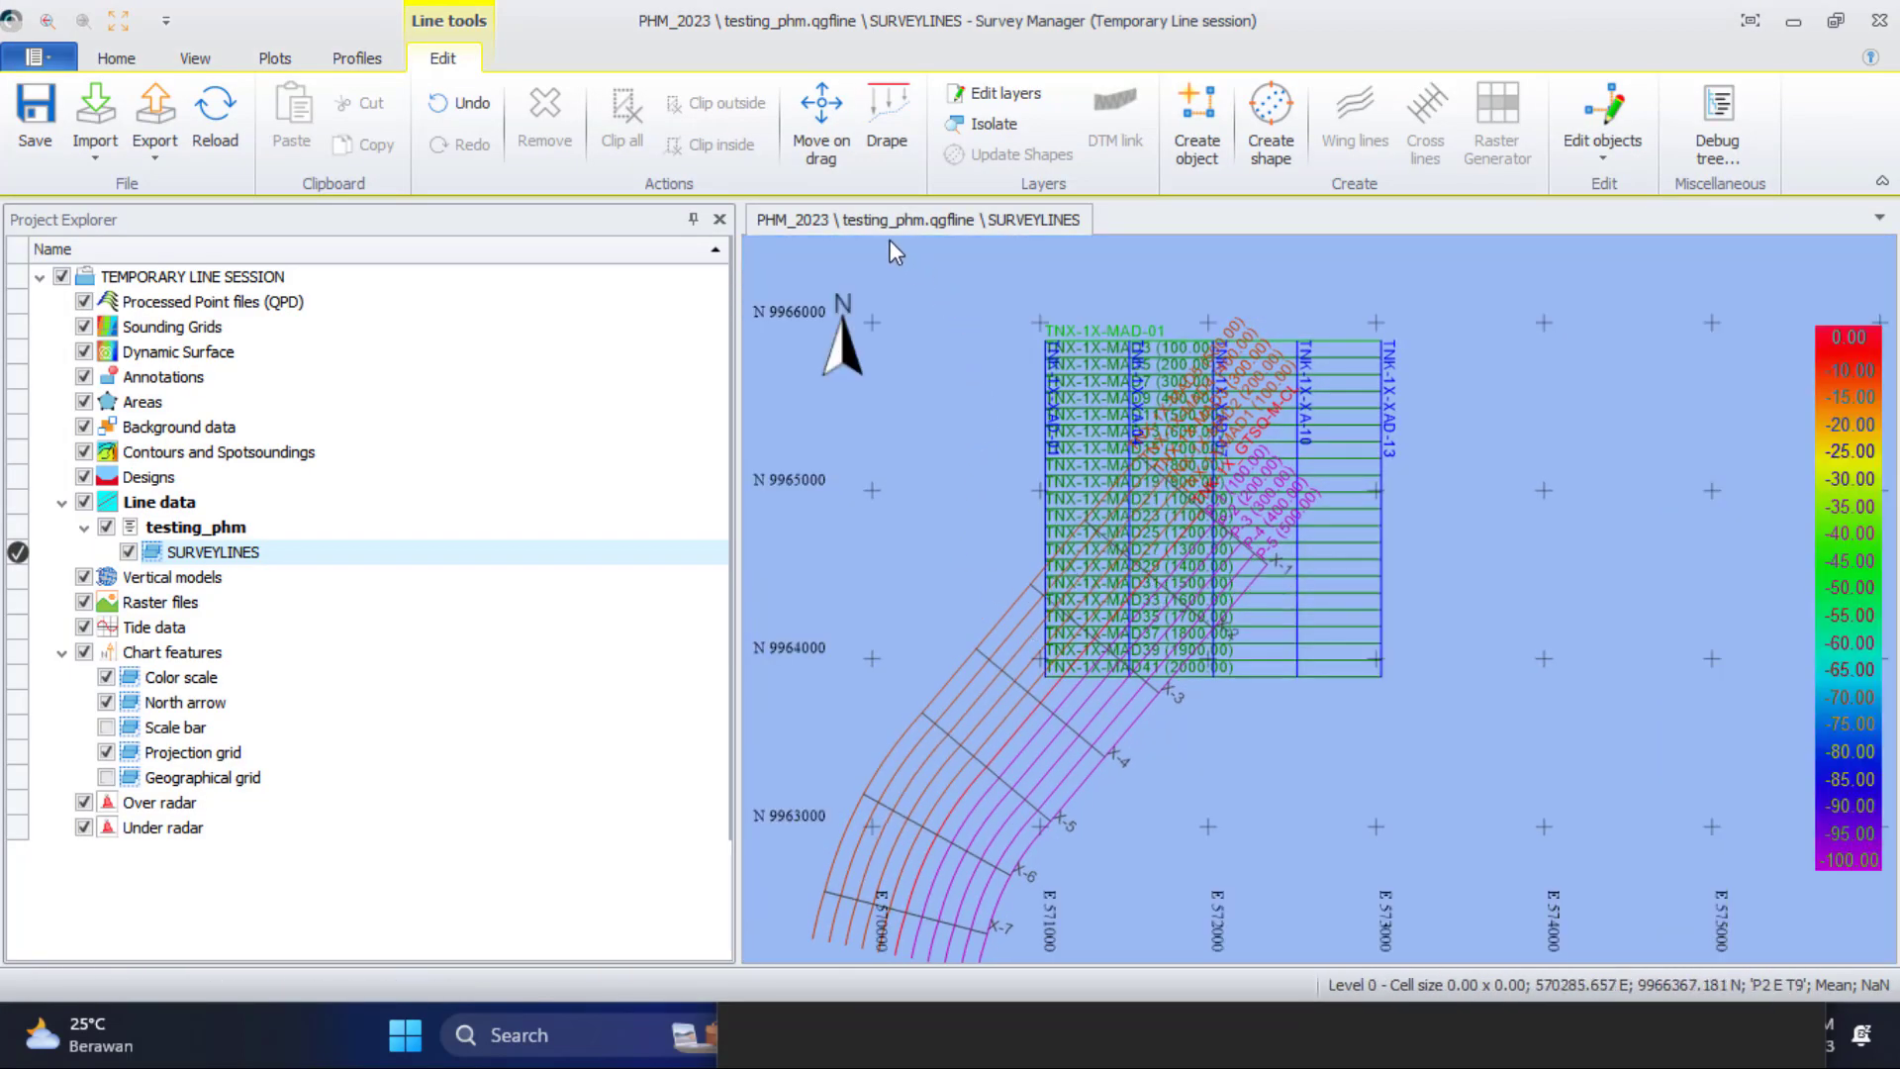
Open wing line TNX-1X-MAD5 (500.00) in the polyline editor via Edit object
scroll(1024, 652, up, 2)
click(1020, 586)
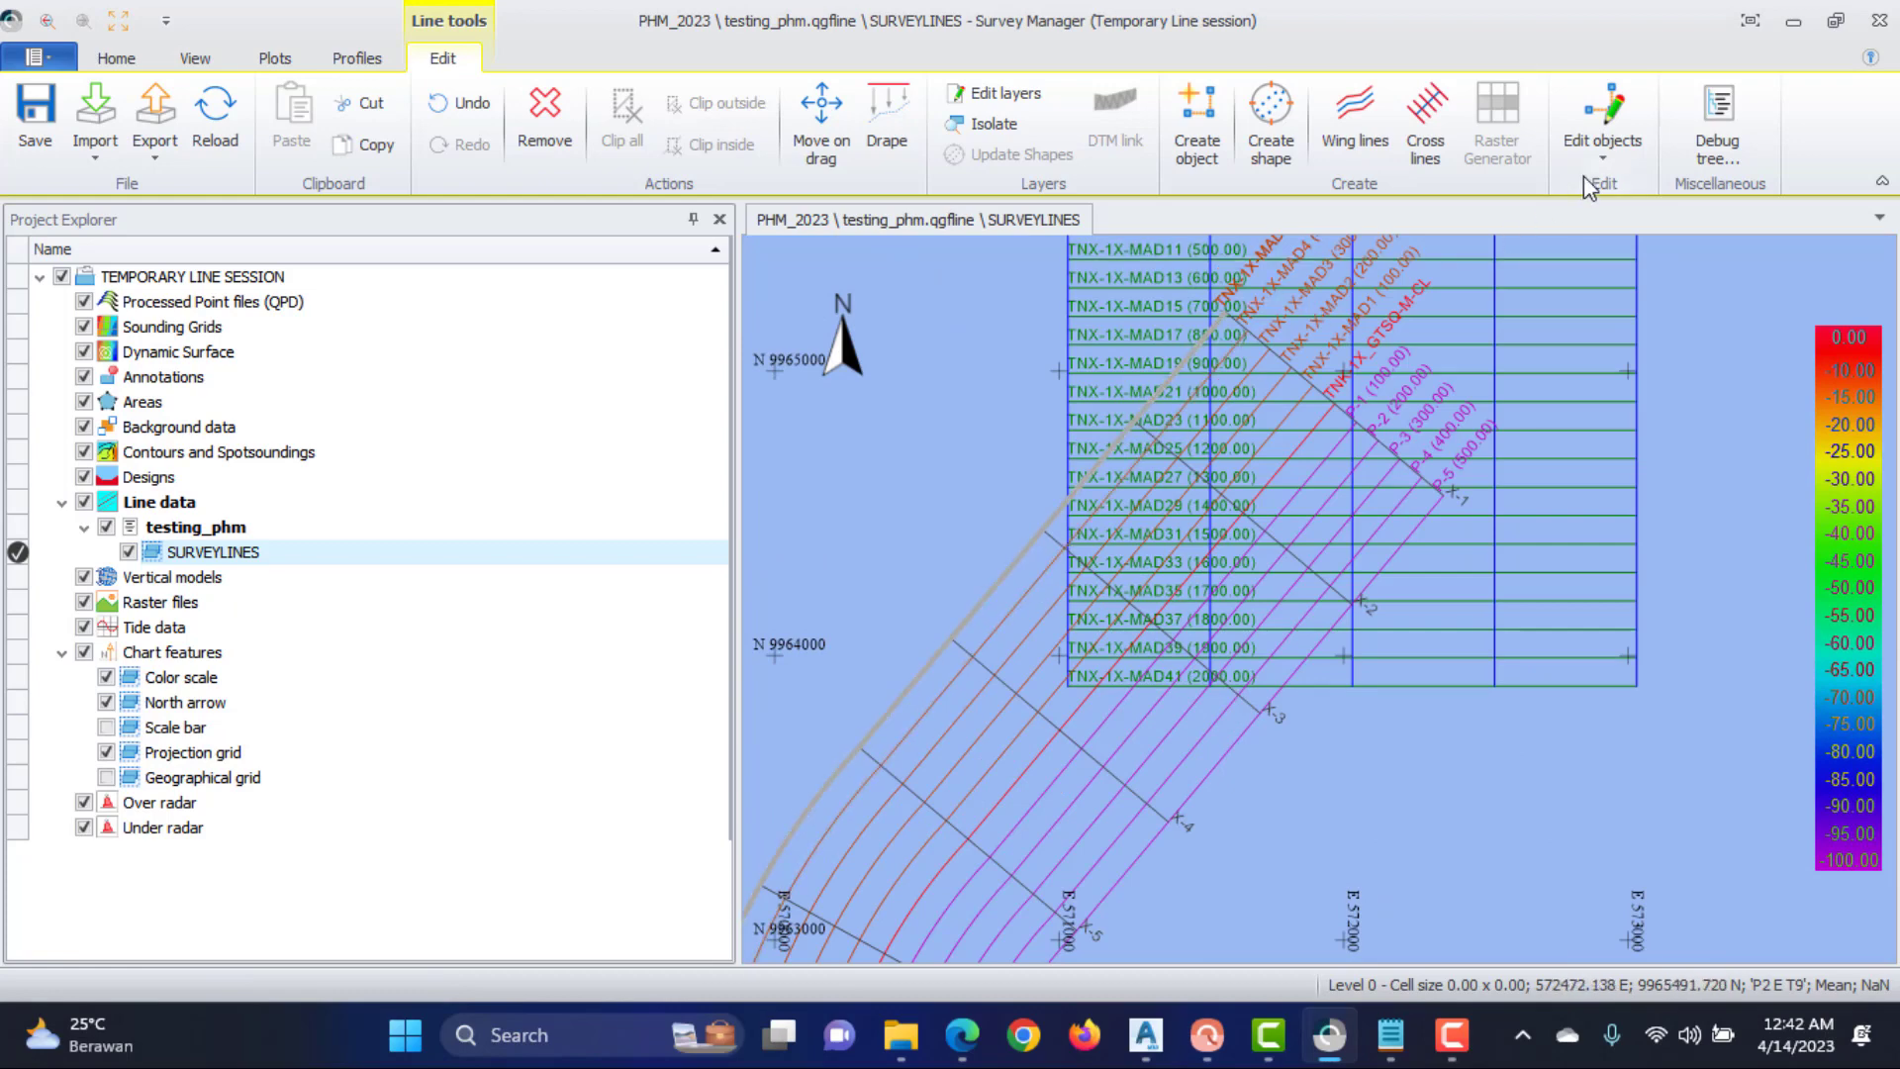
right_click(964, 563)
click(1019, 819)
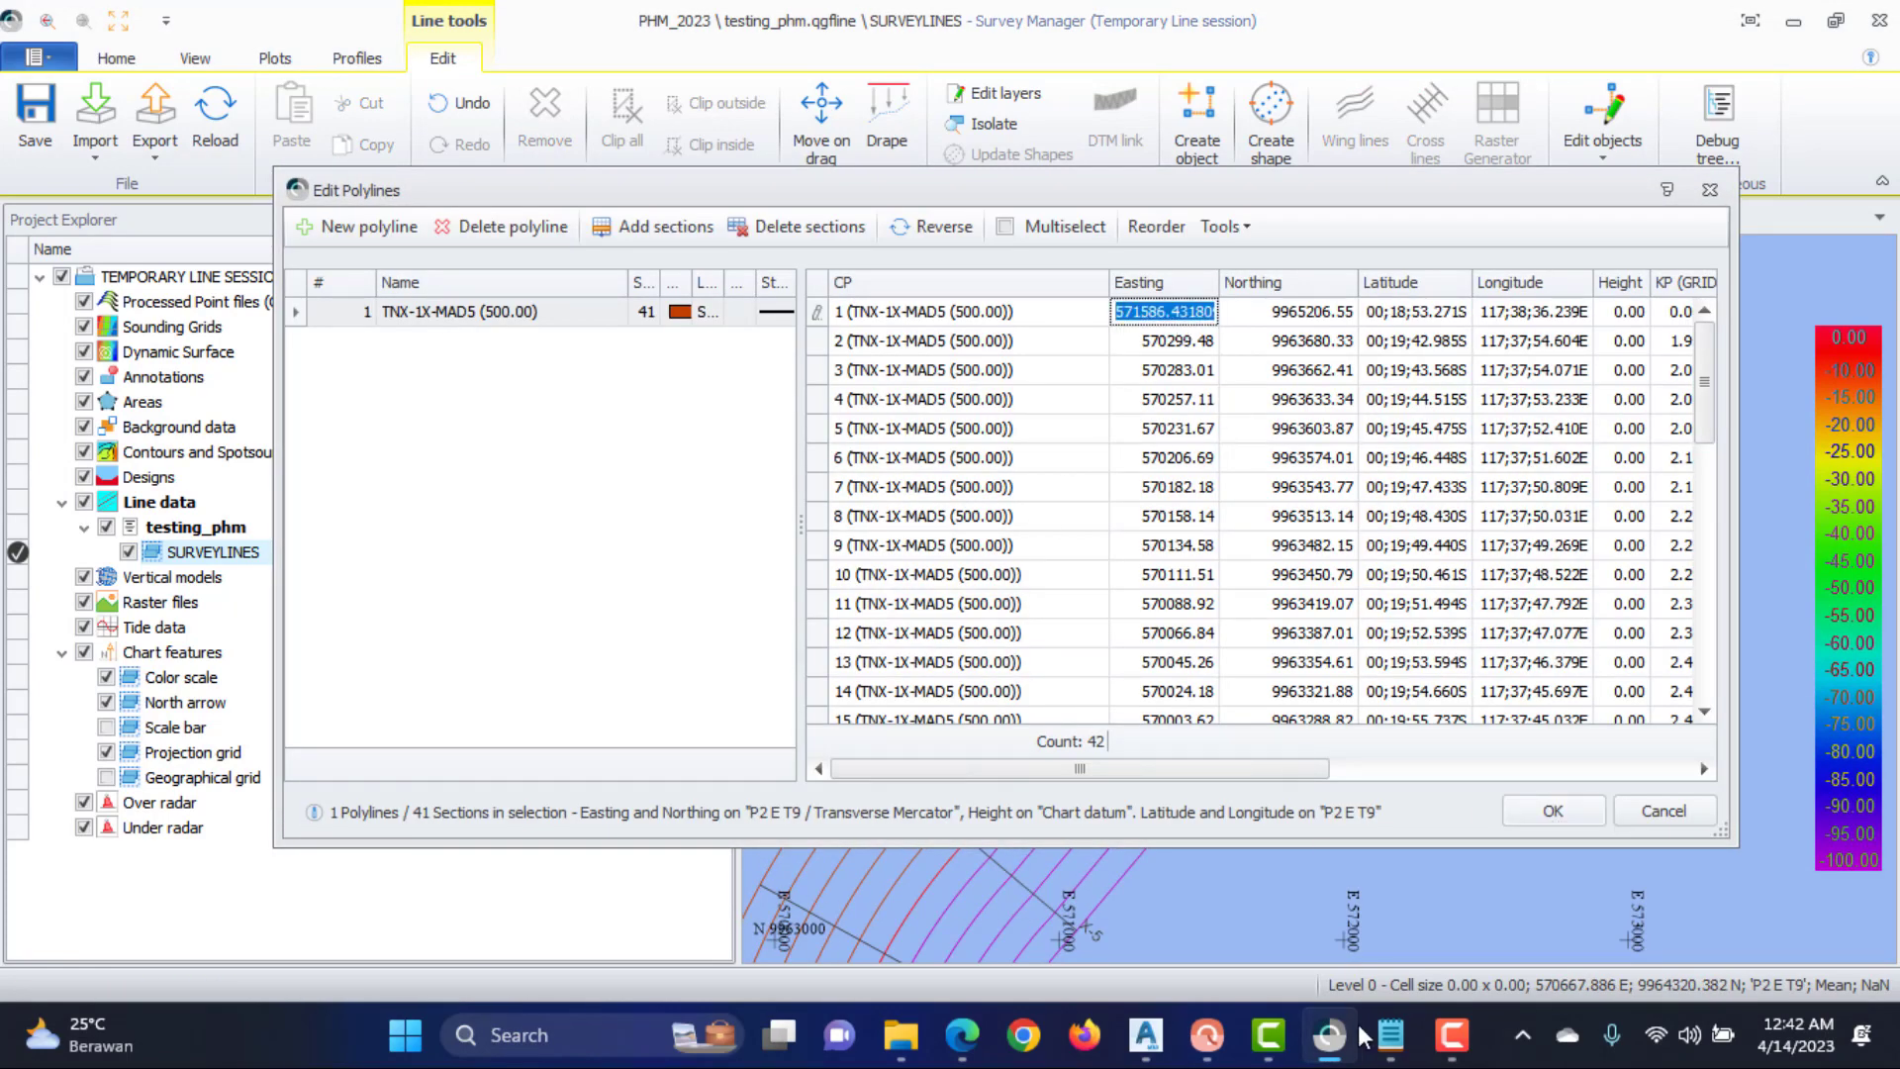
Paste the first X and Y values from the notes into the open polyline's first point and apply
click(1391, 1034)
drag(785, 632, 865, 632)
click(1171, 313)
text(571130.3400)
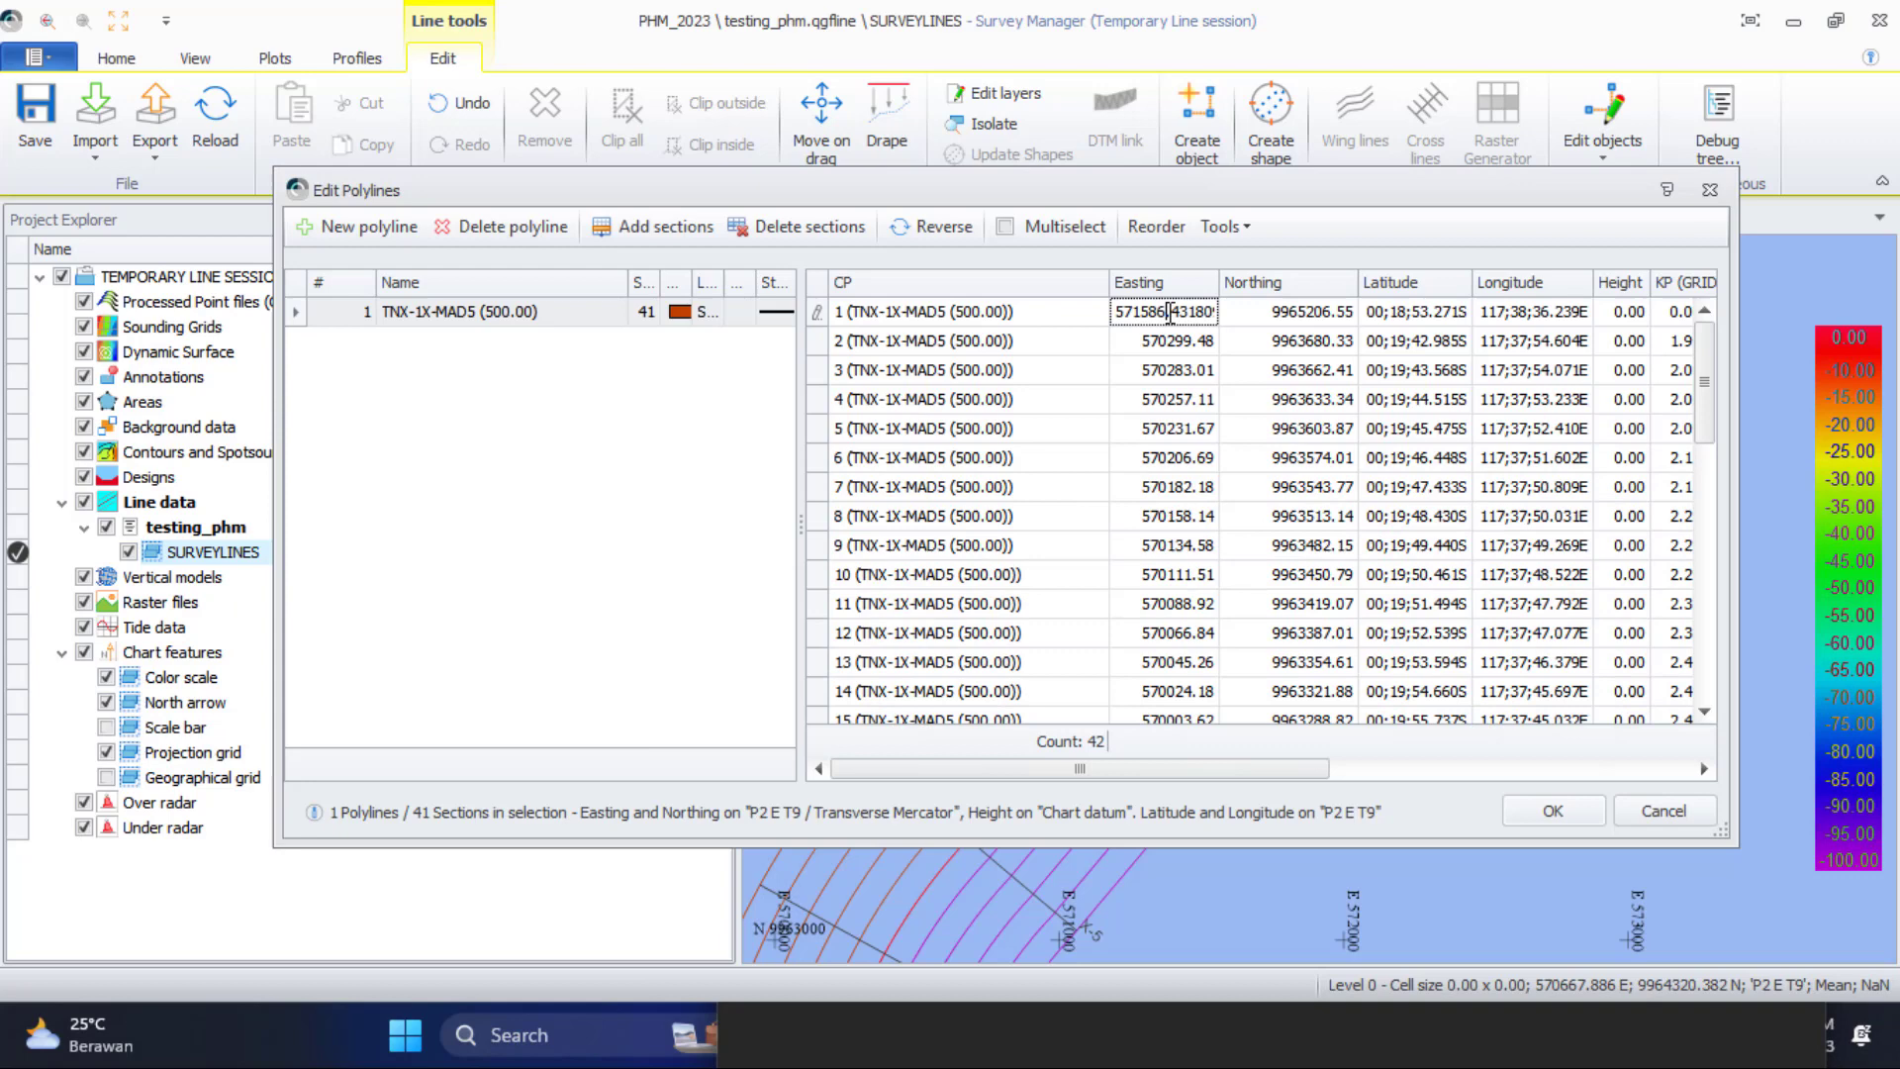
click(1422, 1021)
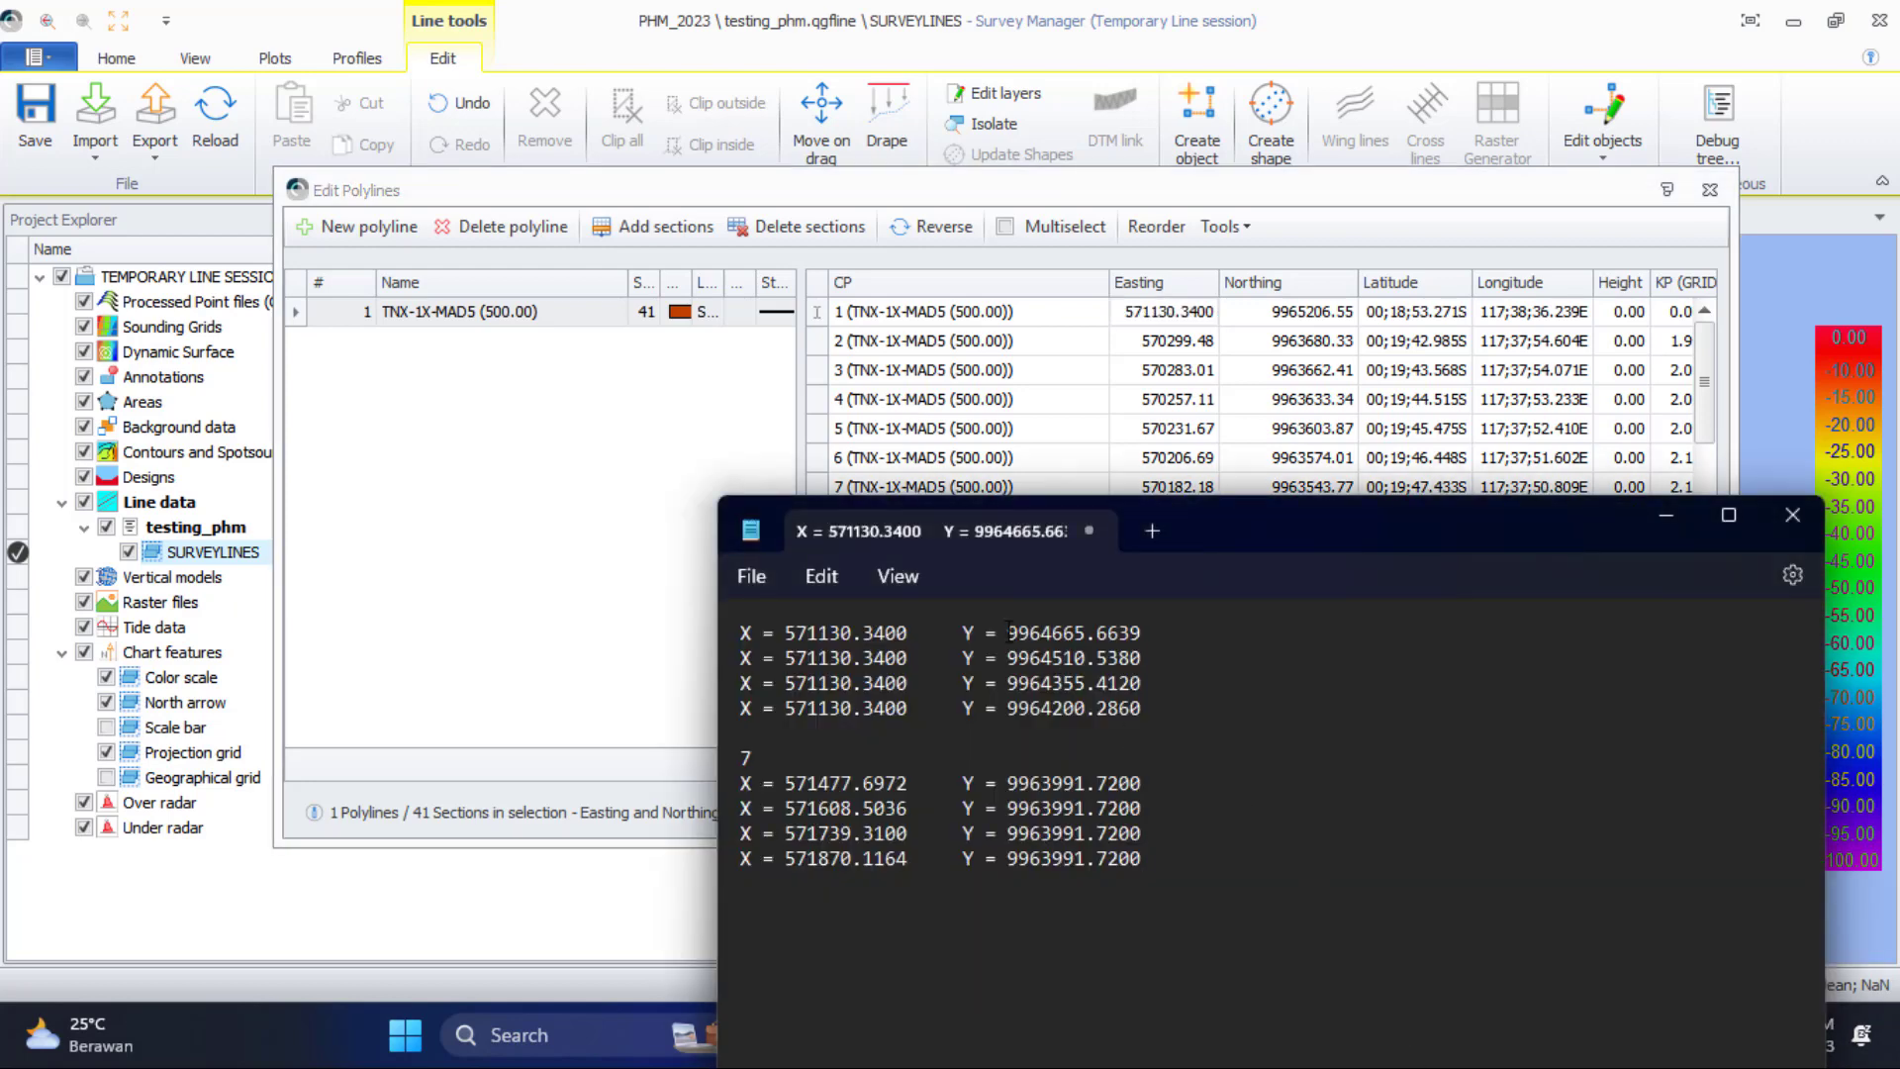
drag(1009, 632, 1142, 636)
click(1289, 319)
text(9964665.6639)
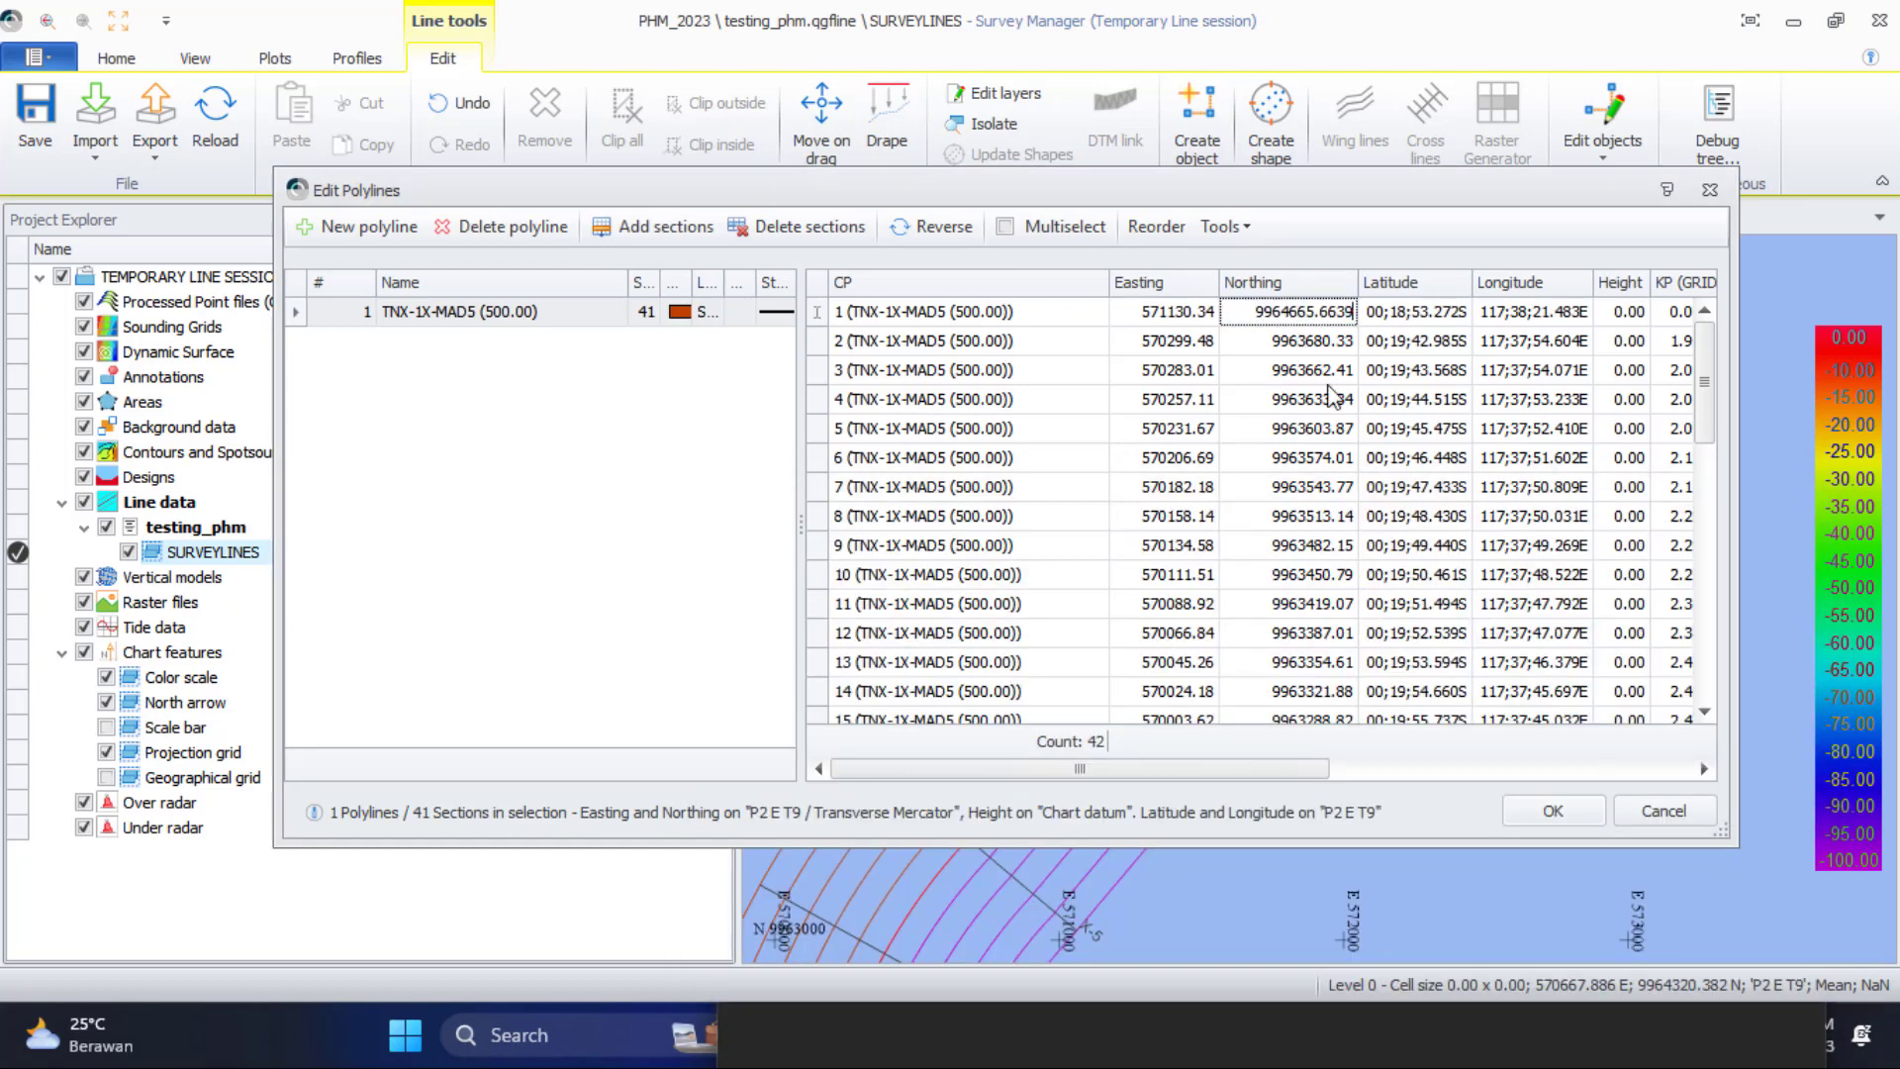
click(1564, 813)
Set TNX-1X-MAD4's first point to 571130.34 E, 9964510.538 N
right_click(1027, 590)
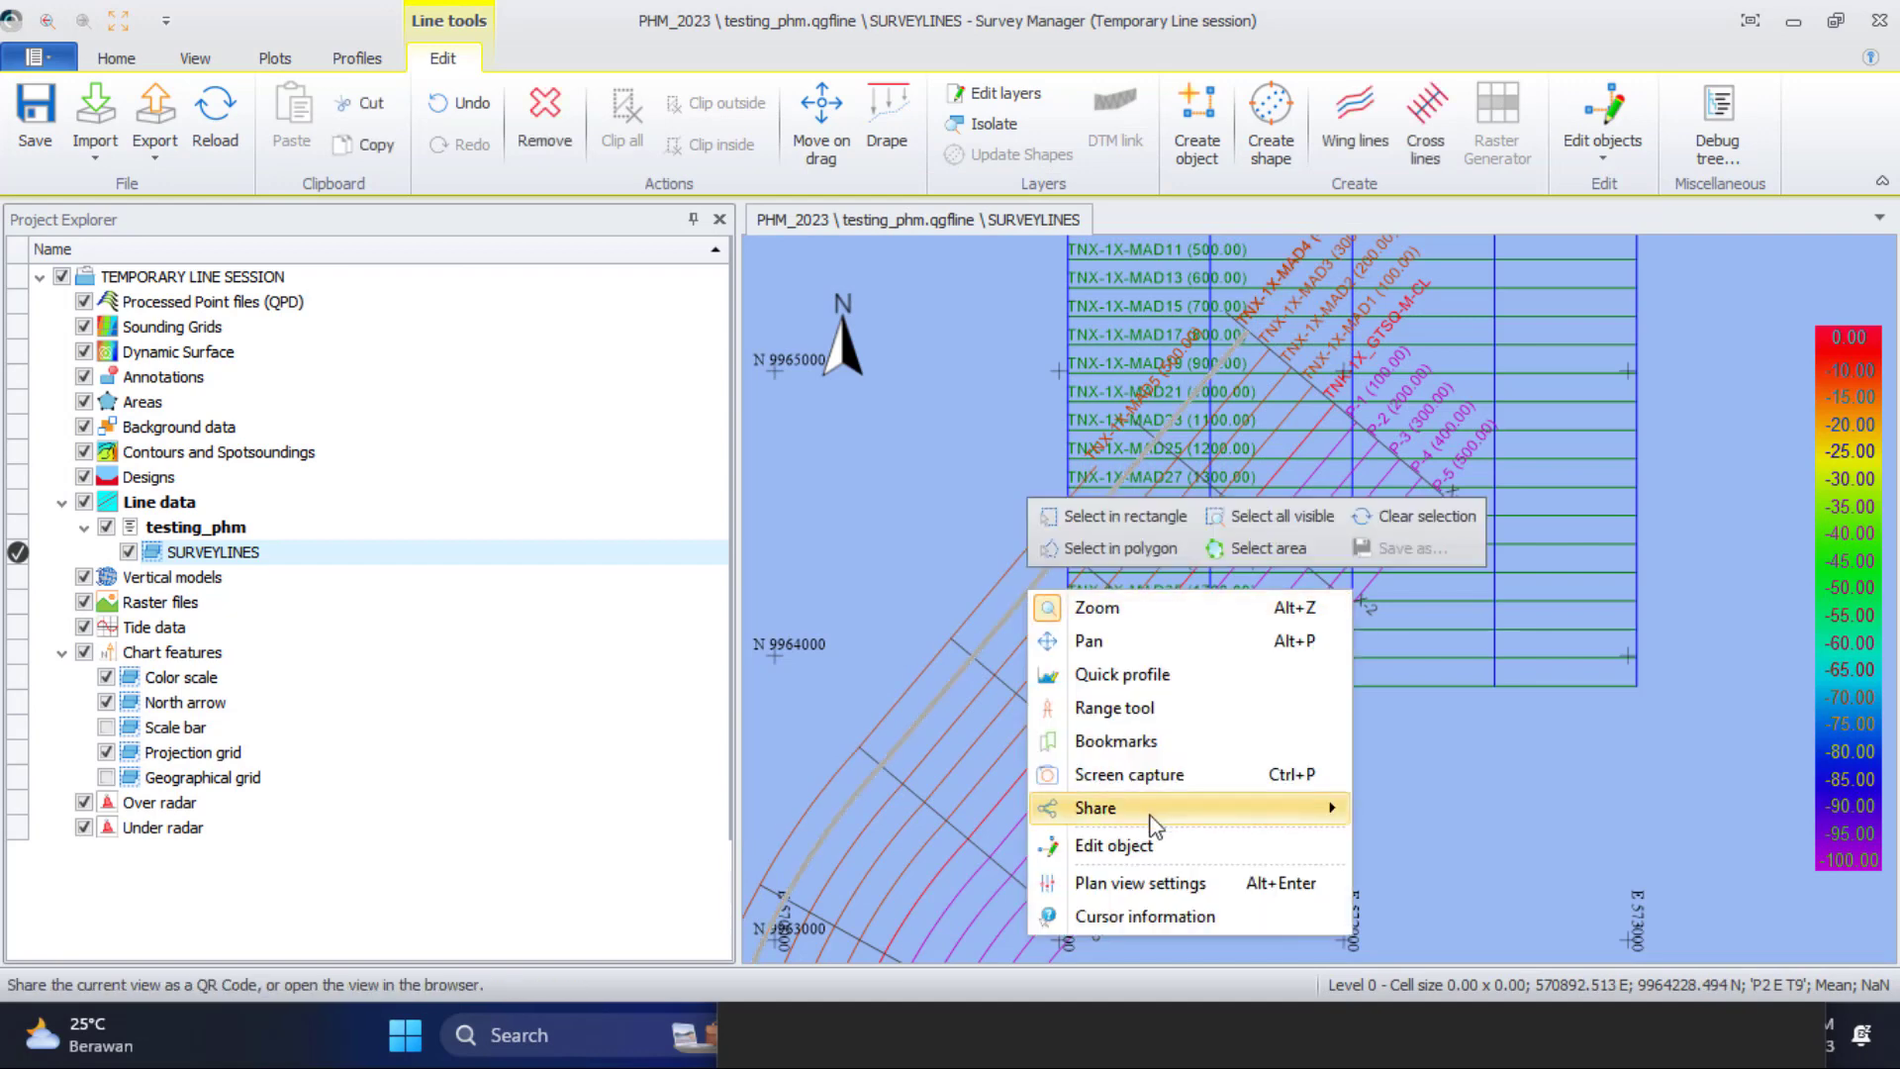
click(1099, 844)
click(960, 1057)
drag(786, 658, 909, 655)
key(ctrl+c)
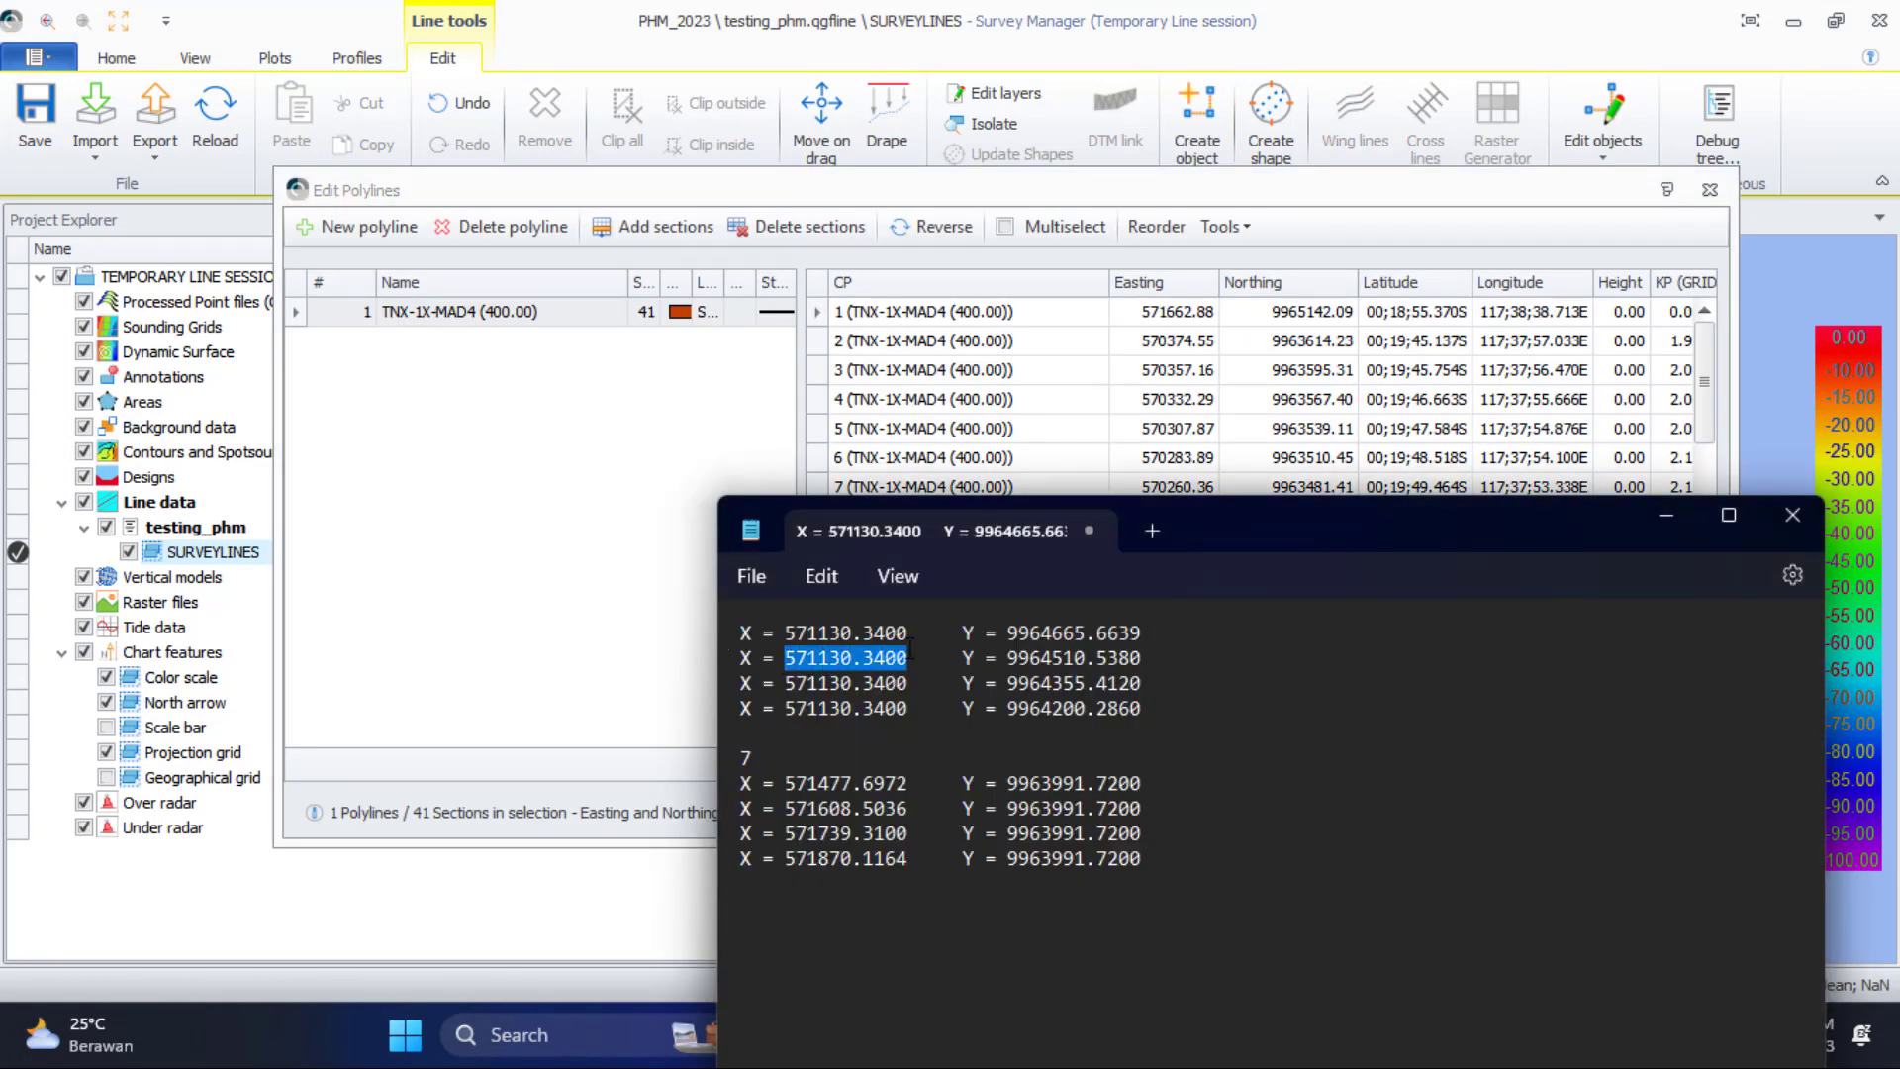
click(1127, 362)
click(1163, 311)
key(ctrl+v)
key(alt+Tab)
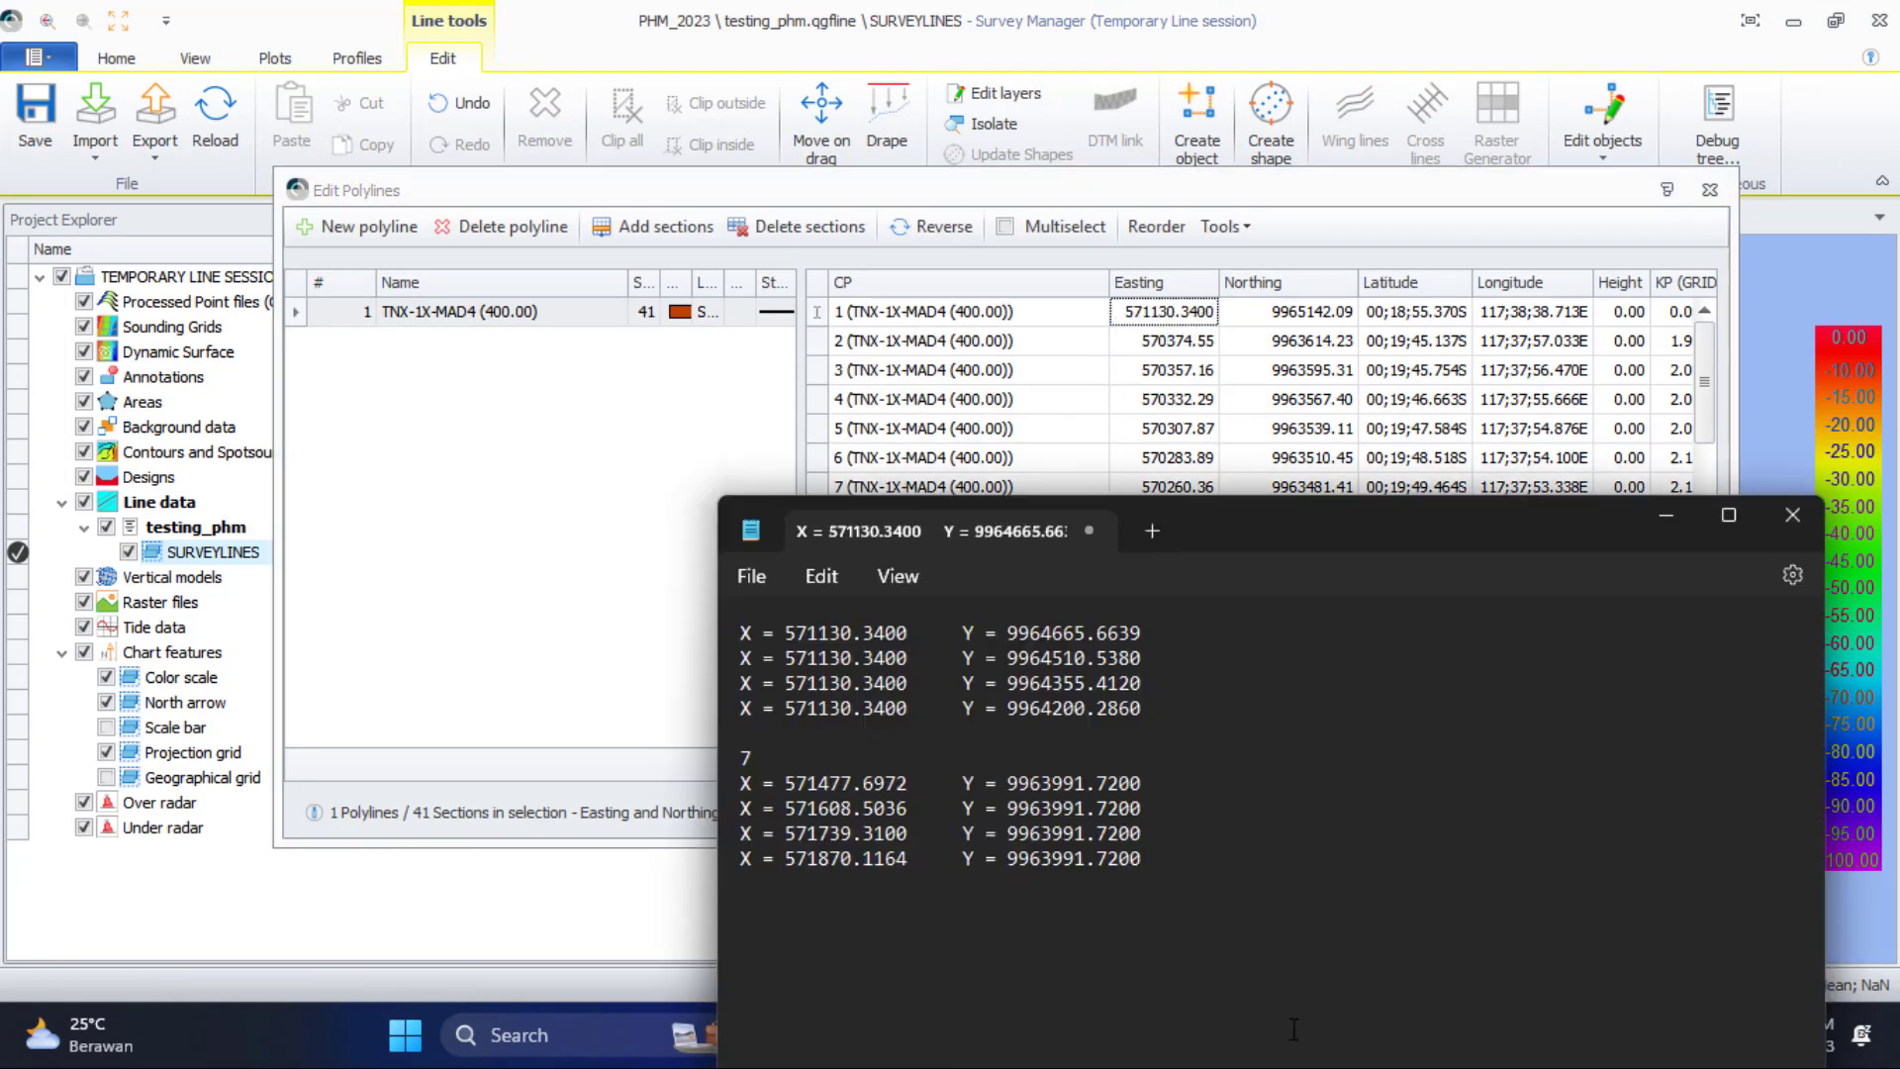
drag(1008, 657, 1153, 656)
key(ctrl+c)
click(1311, 360)
click(1286, 310)
key(ctrl+v)
click(1558, 809)
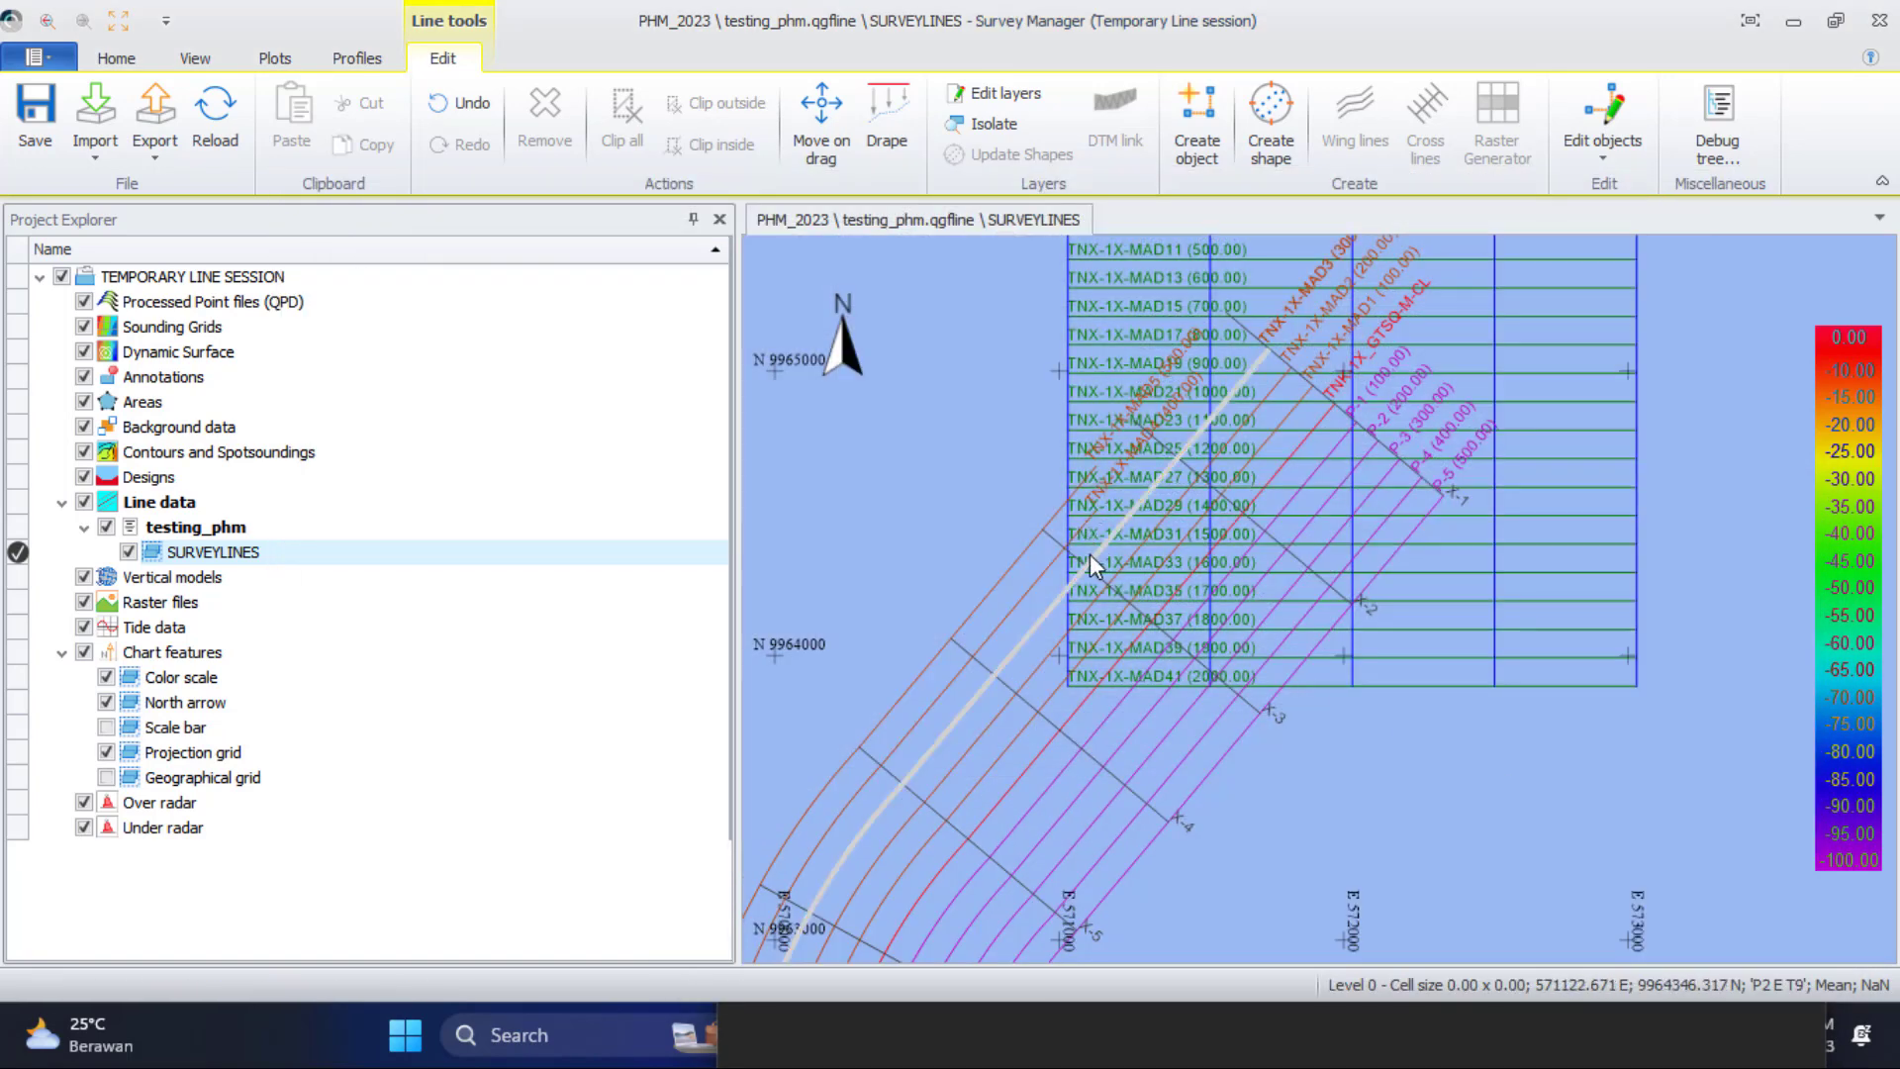
Set TNX-1X-MAD3's first point to 571130.34 E, 9964355.412 N
right_click(1040, 632)
click(1115, 884)
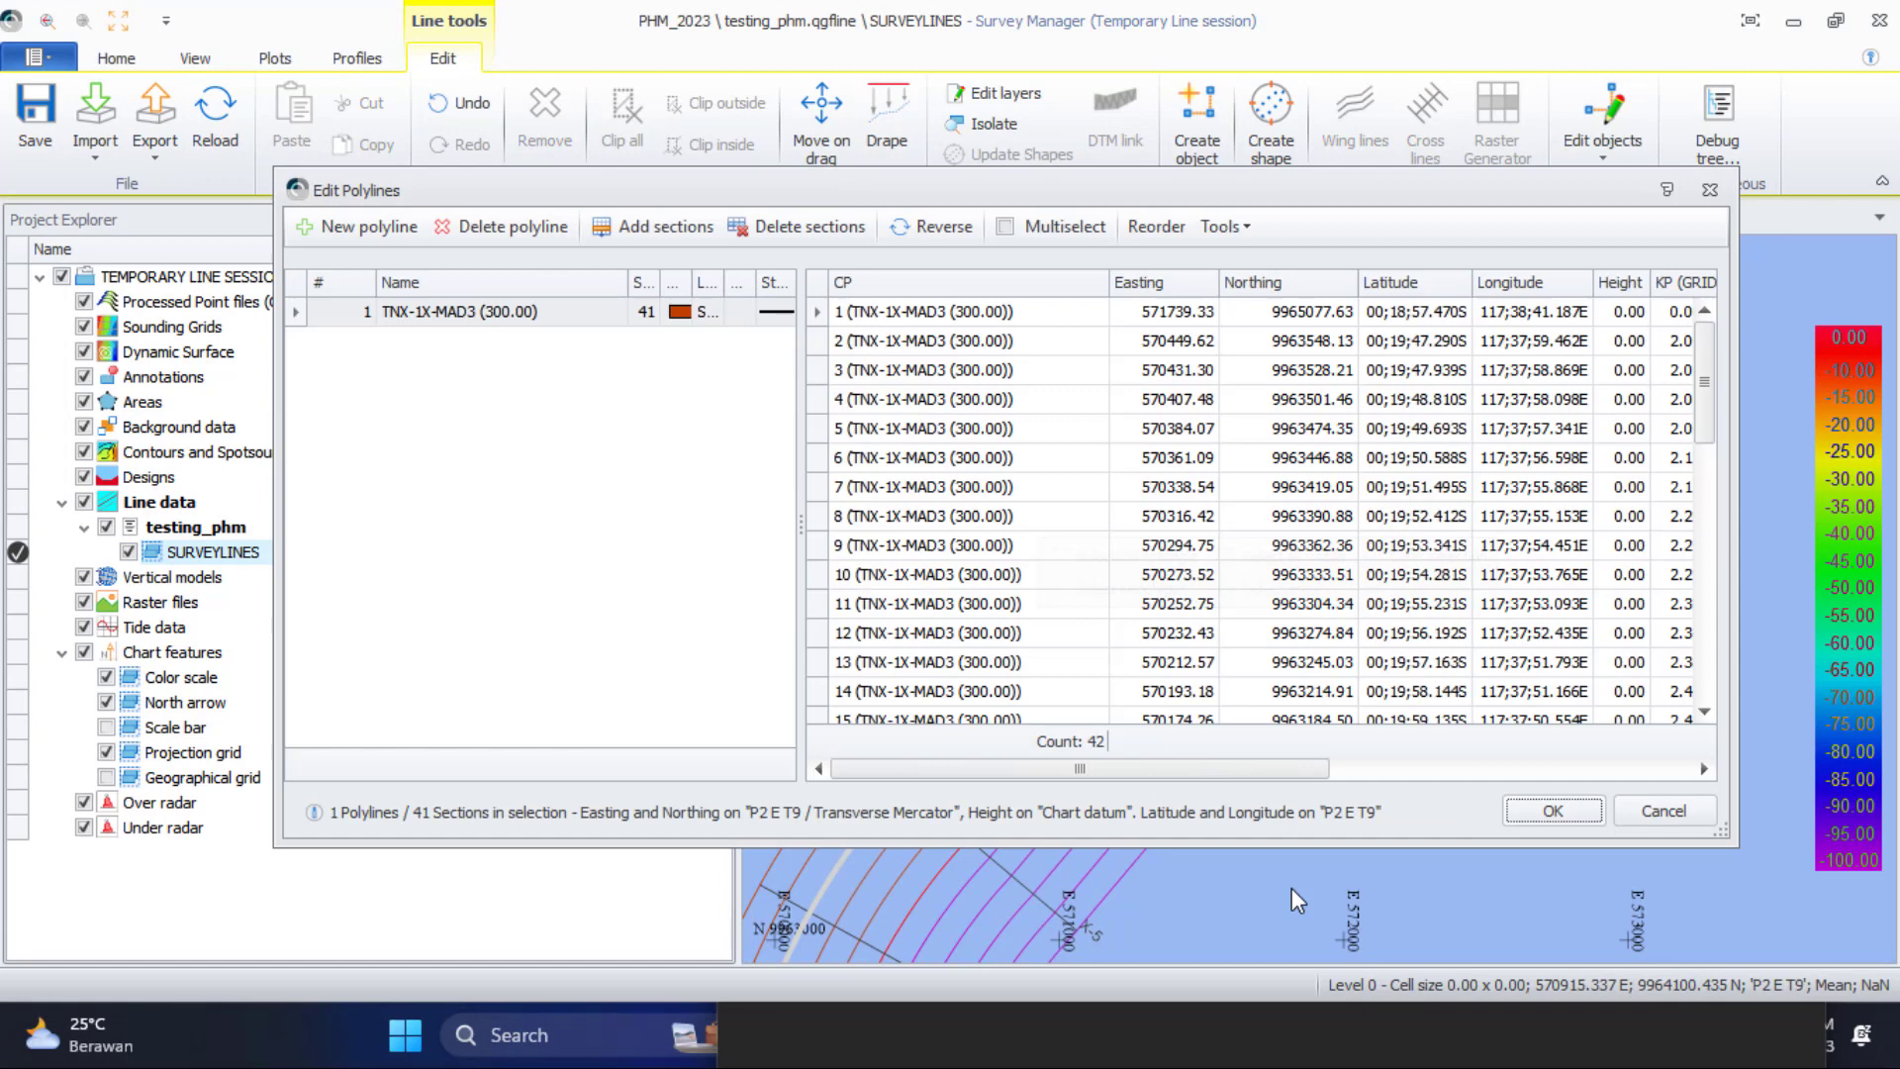
key(alt+Tab)
drag(817, 683, 1146, 685)
key(ctrl+c)
click(1146, 321)
text(571130.3400)
key(alt+Tab)
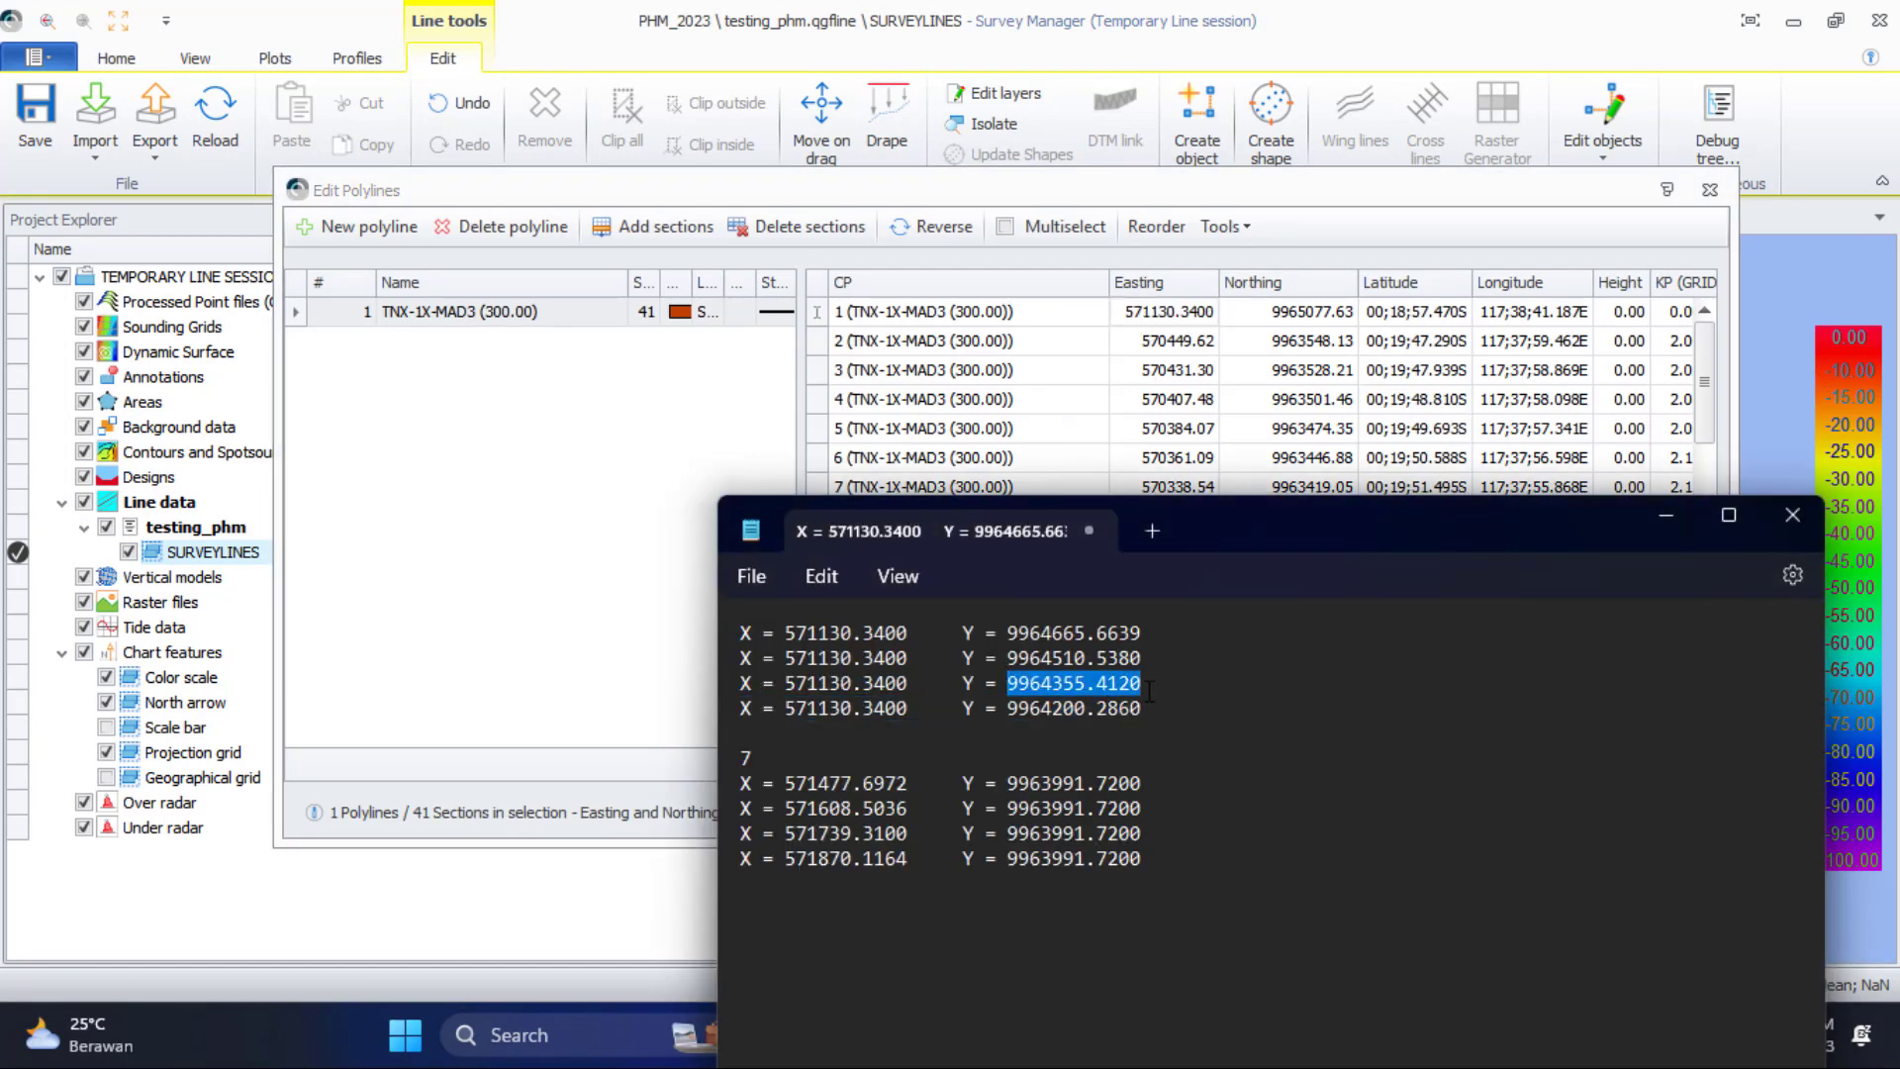
click(1304, 321)
key(ctrl+v)
click(1553, 810)
Set TNX-1X-MAD2's first point to 571130.34 E, 9964200.286 N
right_click(1036, 665)
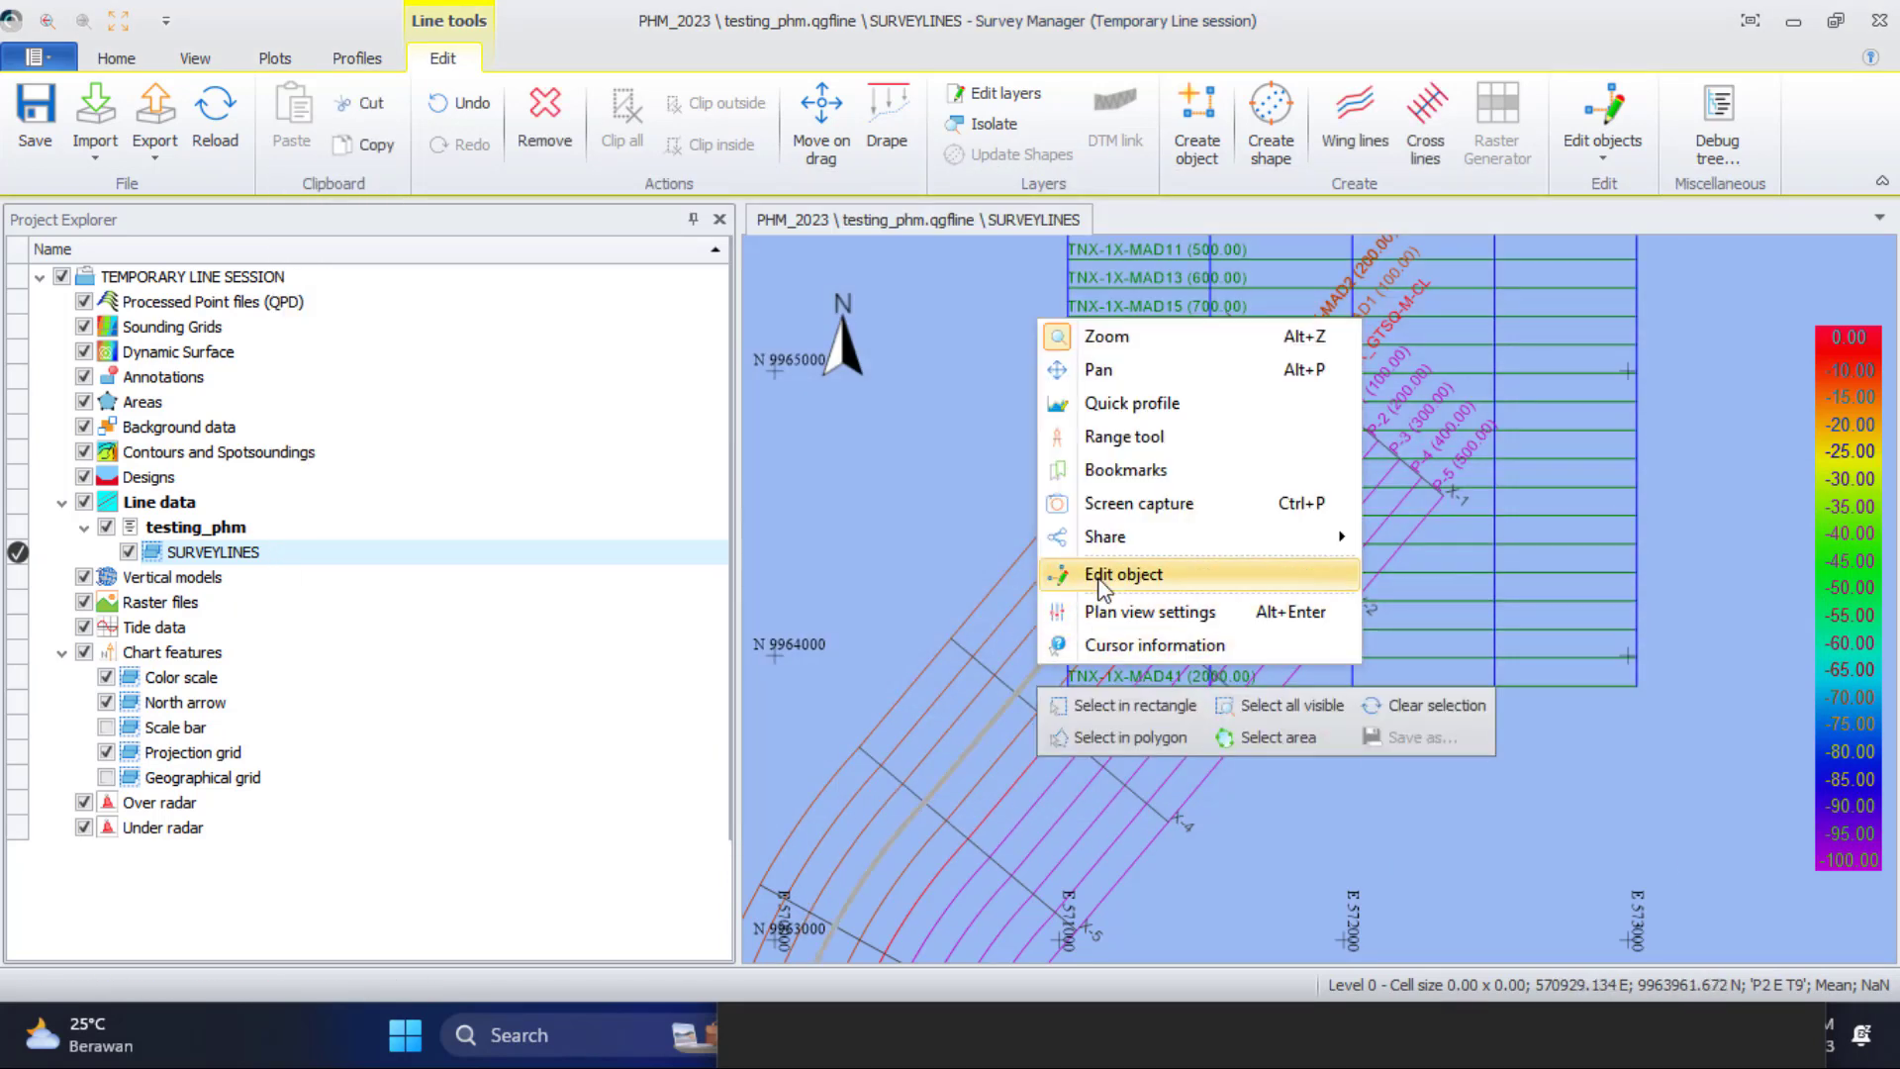
click(1098, 577)
key(alt+Tab)
drag(785, 708, 1146, 709)
key(ctrl+c)
key(alt+Tab)
double_click(1166, 313)
key(ctrl+v)
click(1014, 858)
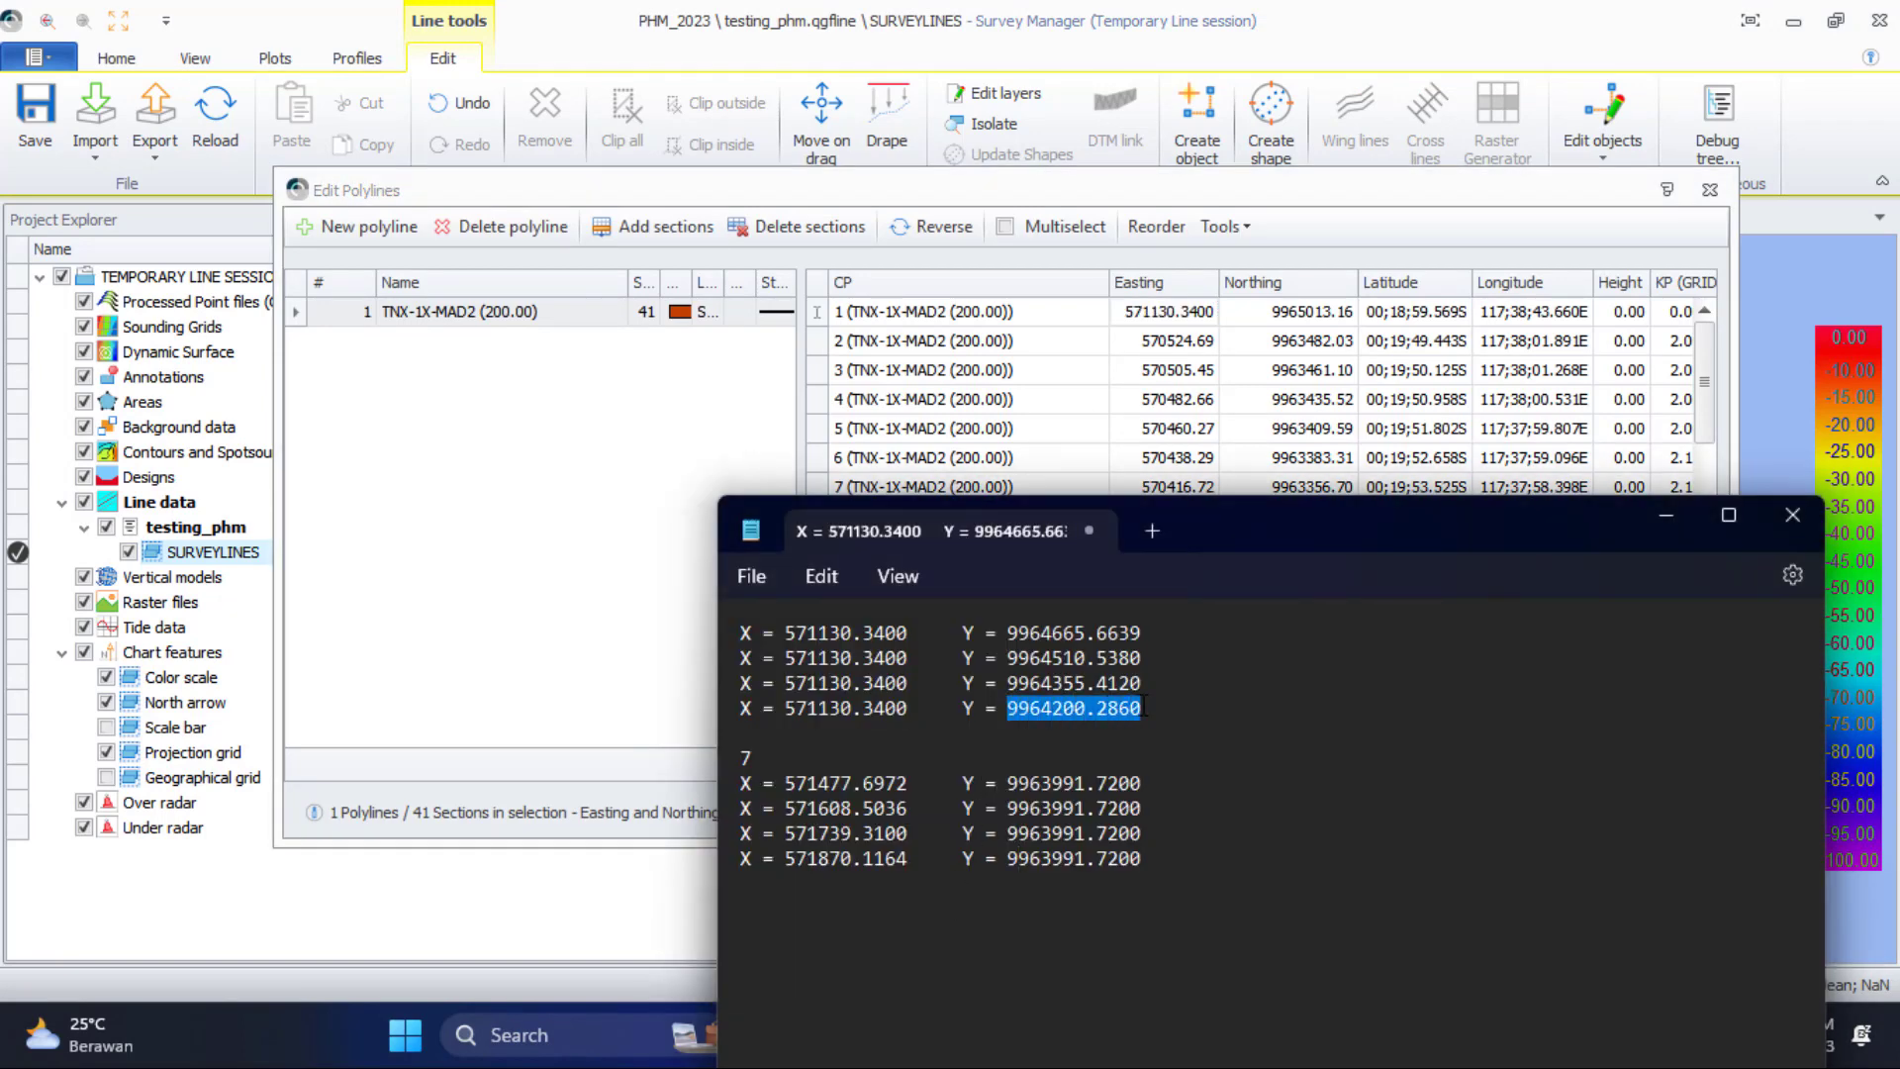
key(ctrl+c)
key(alt+Tab)
double_click(1314, 313)
key(ctrl+v)
click(1556, 814)
scroll(1103, 536, up, 3)
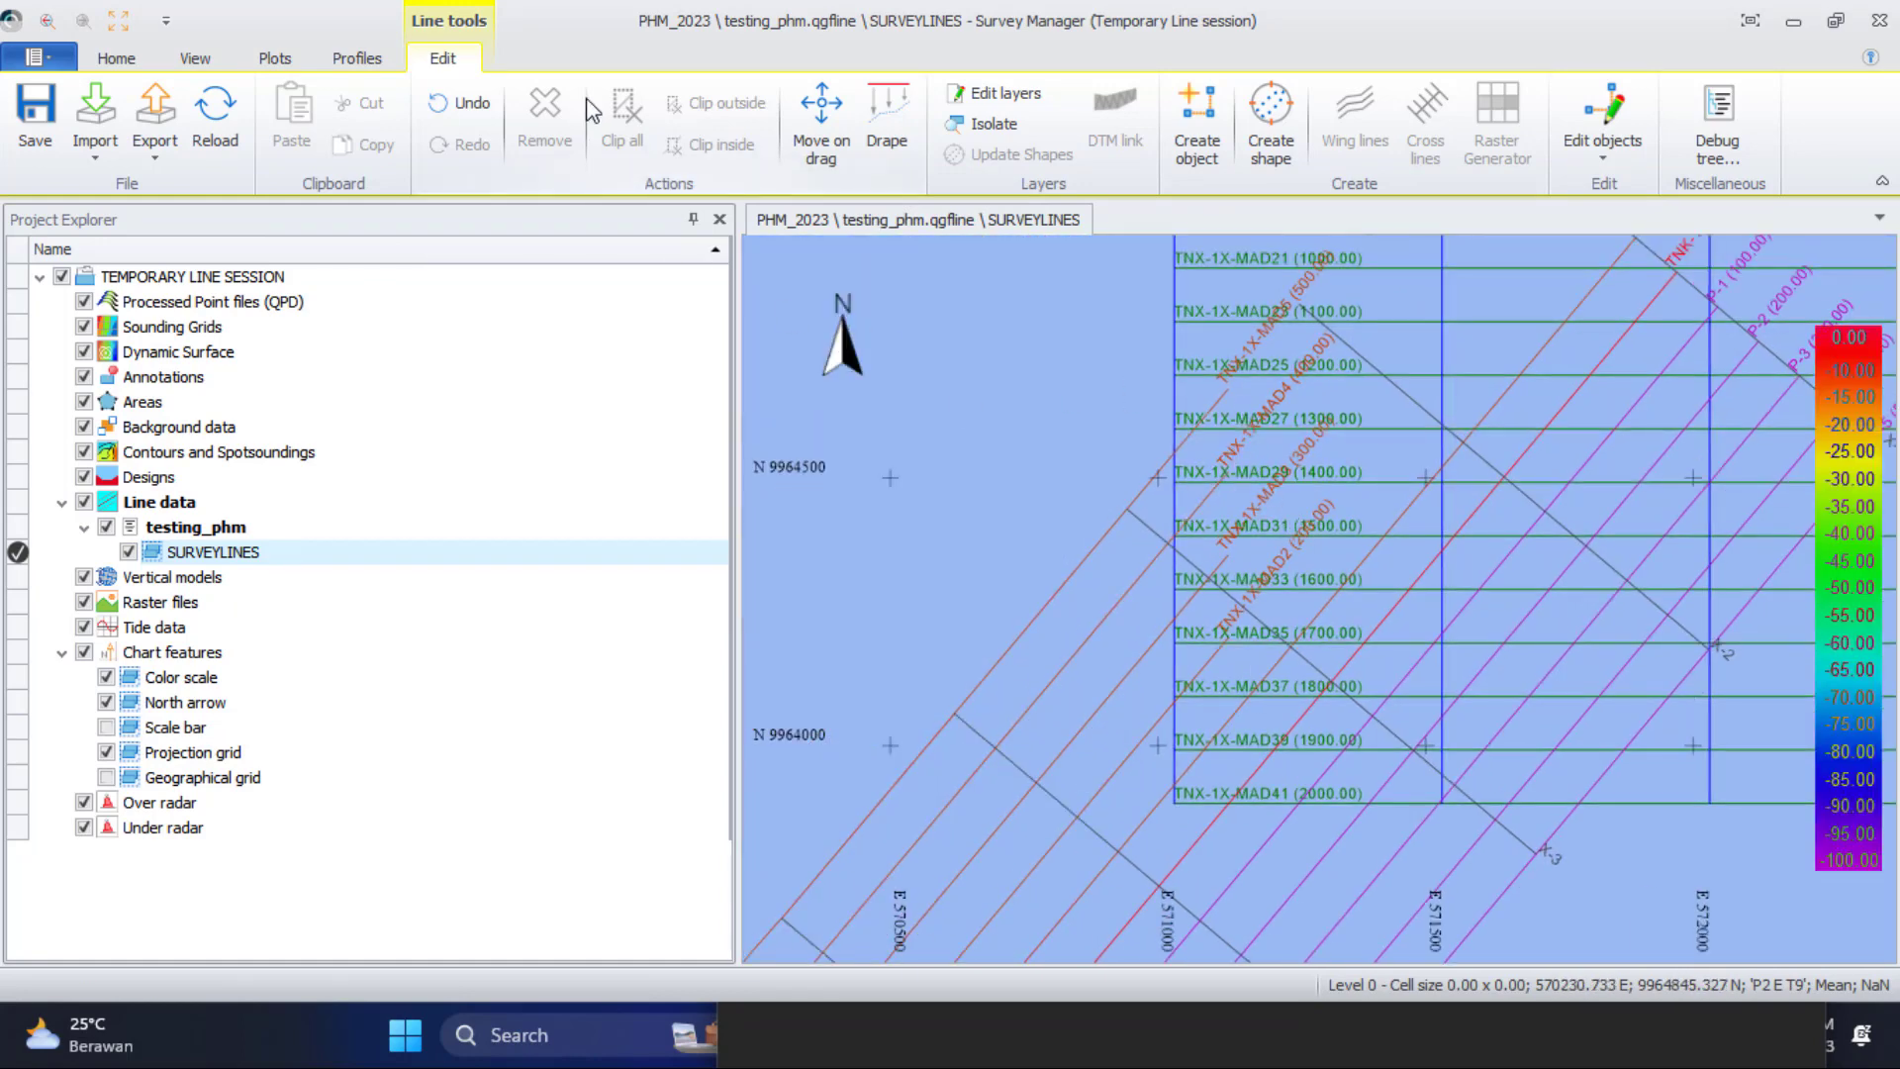
Zoom to the full layout and inspect curved line TNK-1X_GTSQ-M-200 without changing it
click(118, 20)
scroll(1221, 745, down, 2)
scroll(1220, 746, up, 6)
right_click(1209, 722)
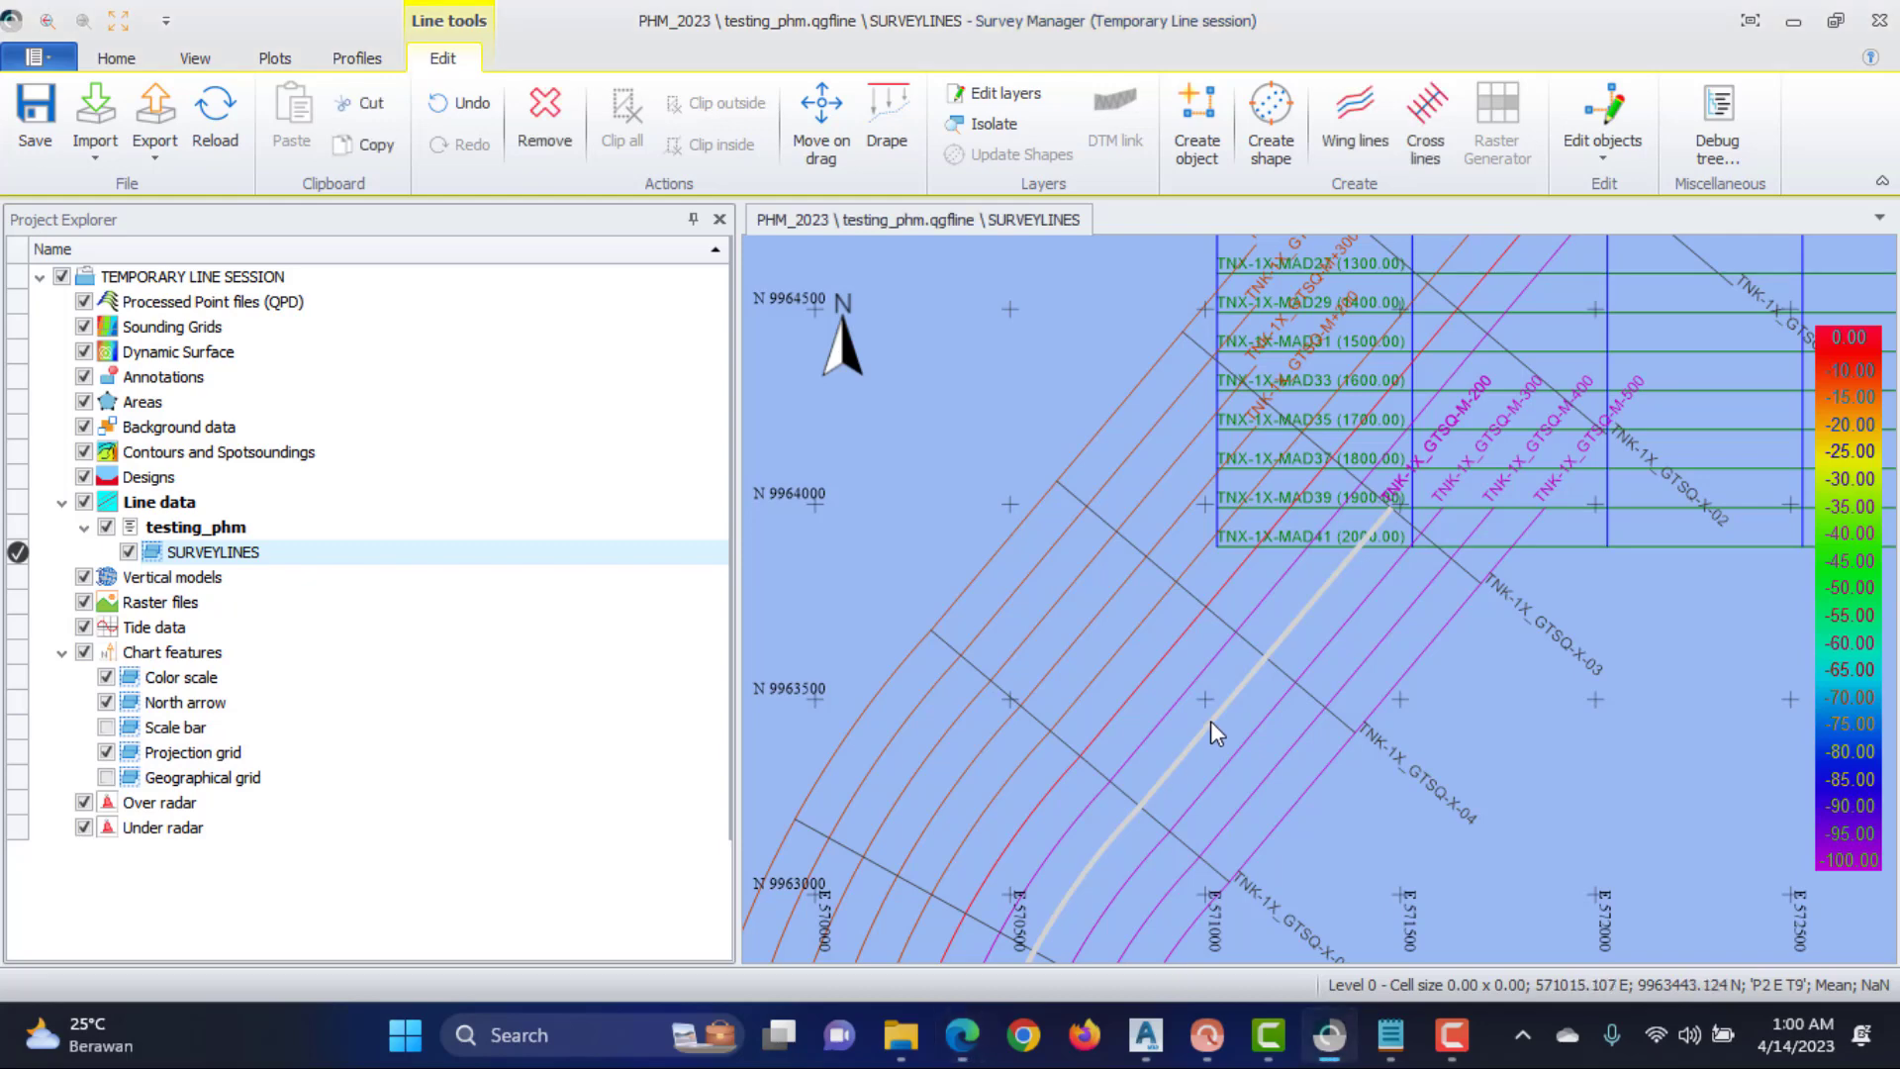
click(1284, 644)
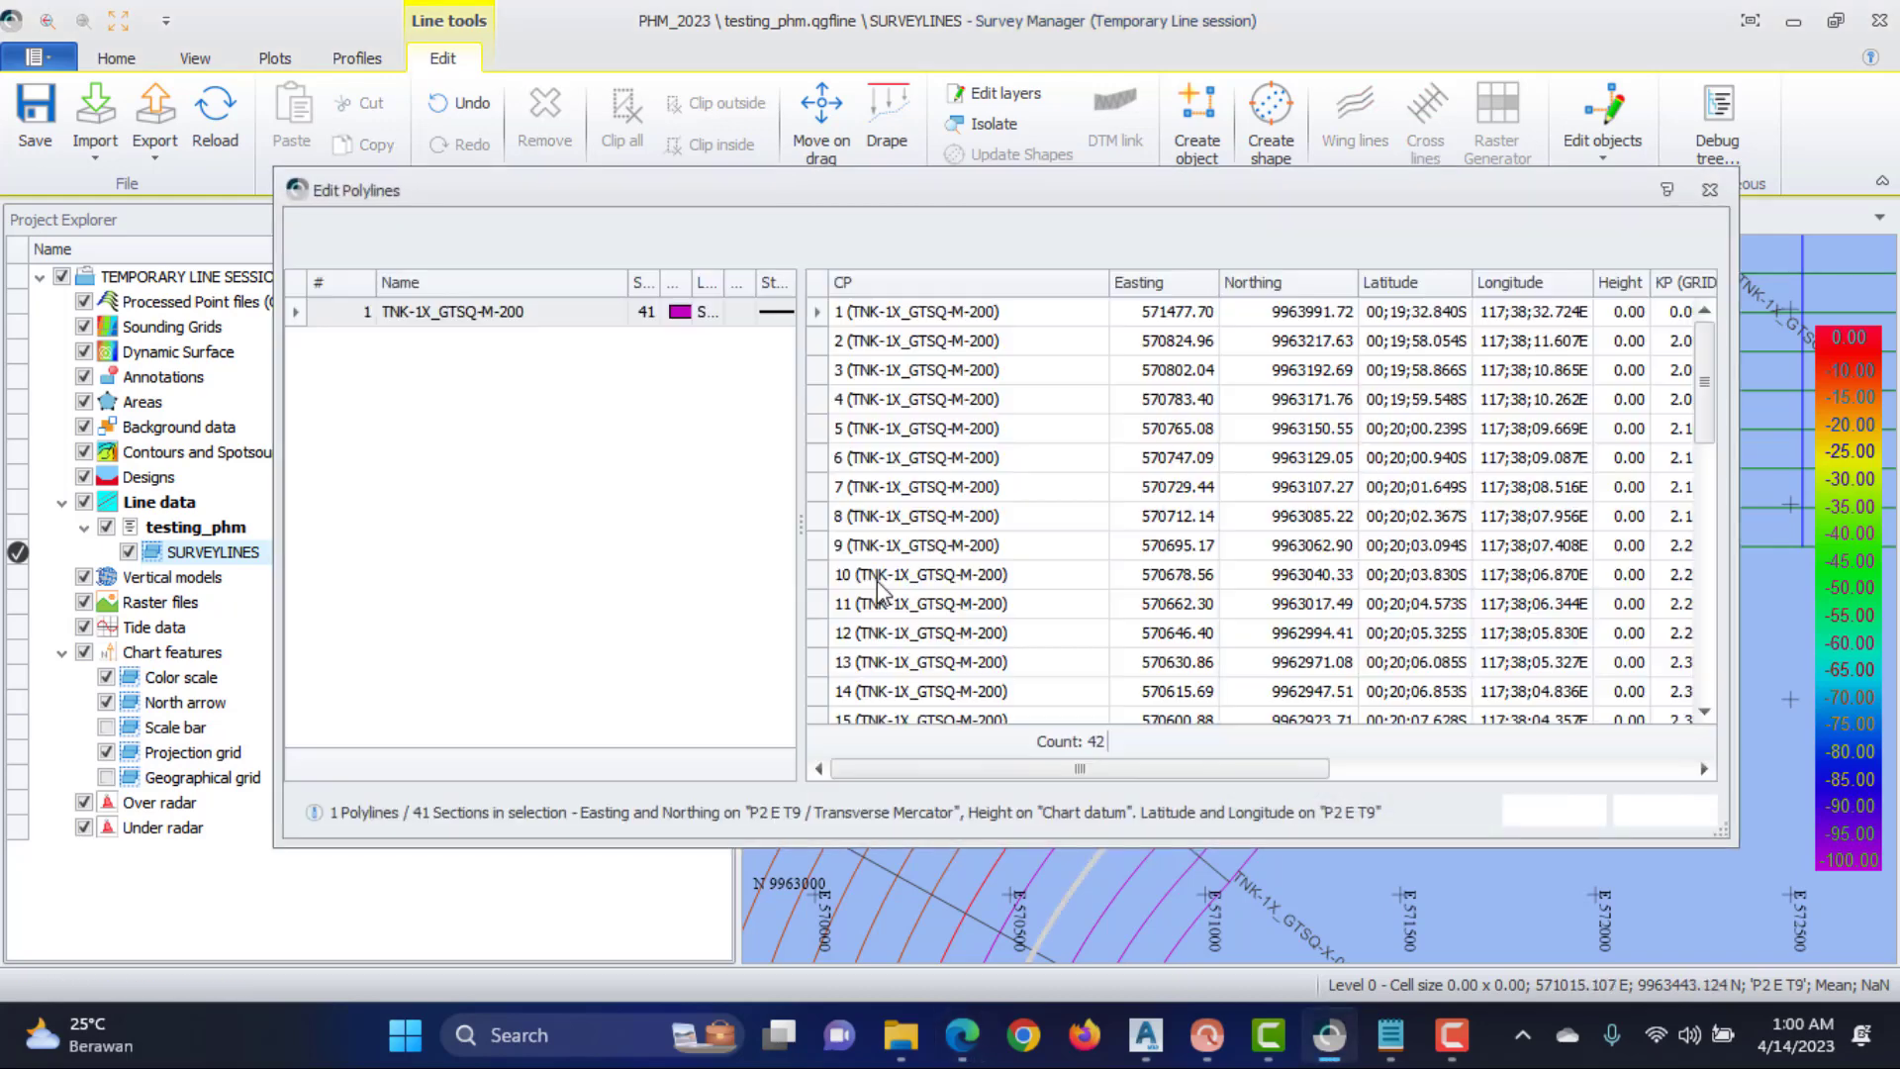
click(425, 318)
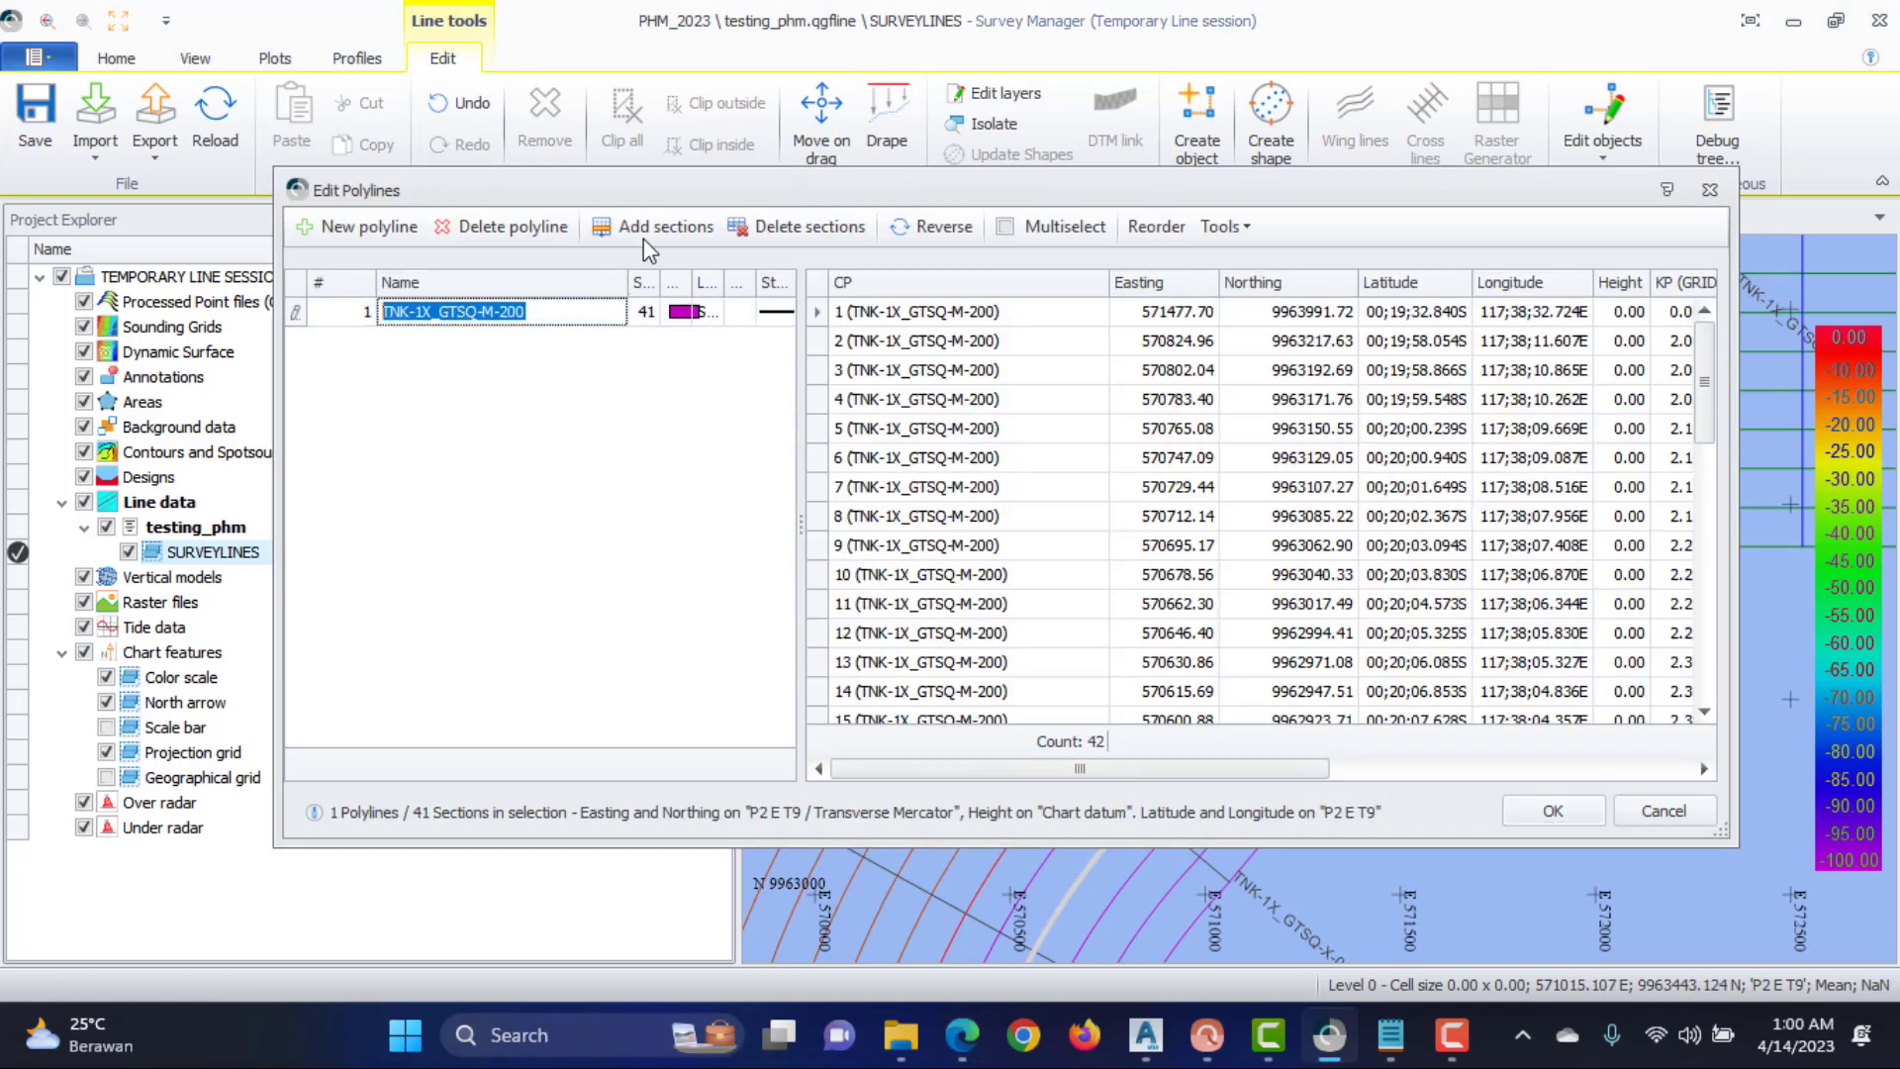
key(Return)
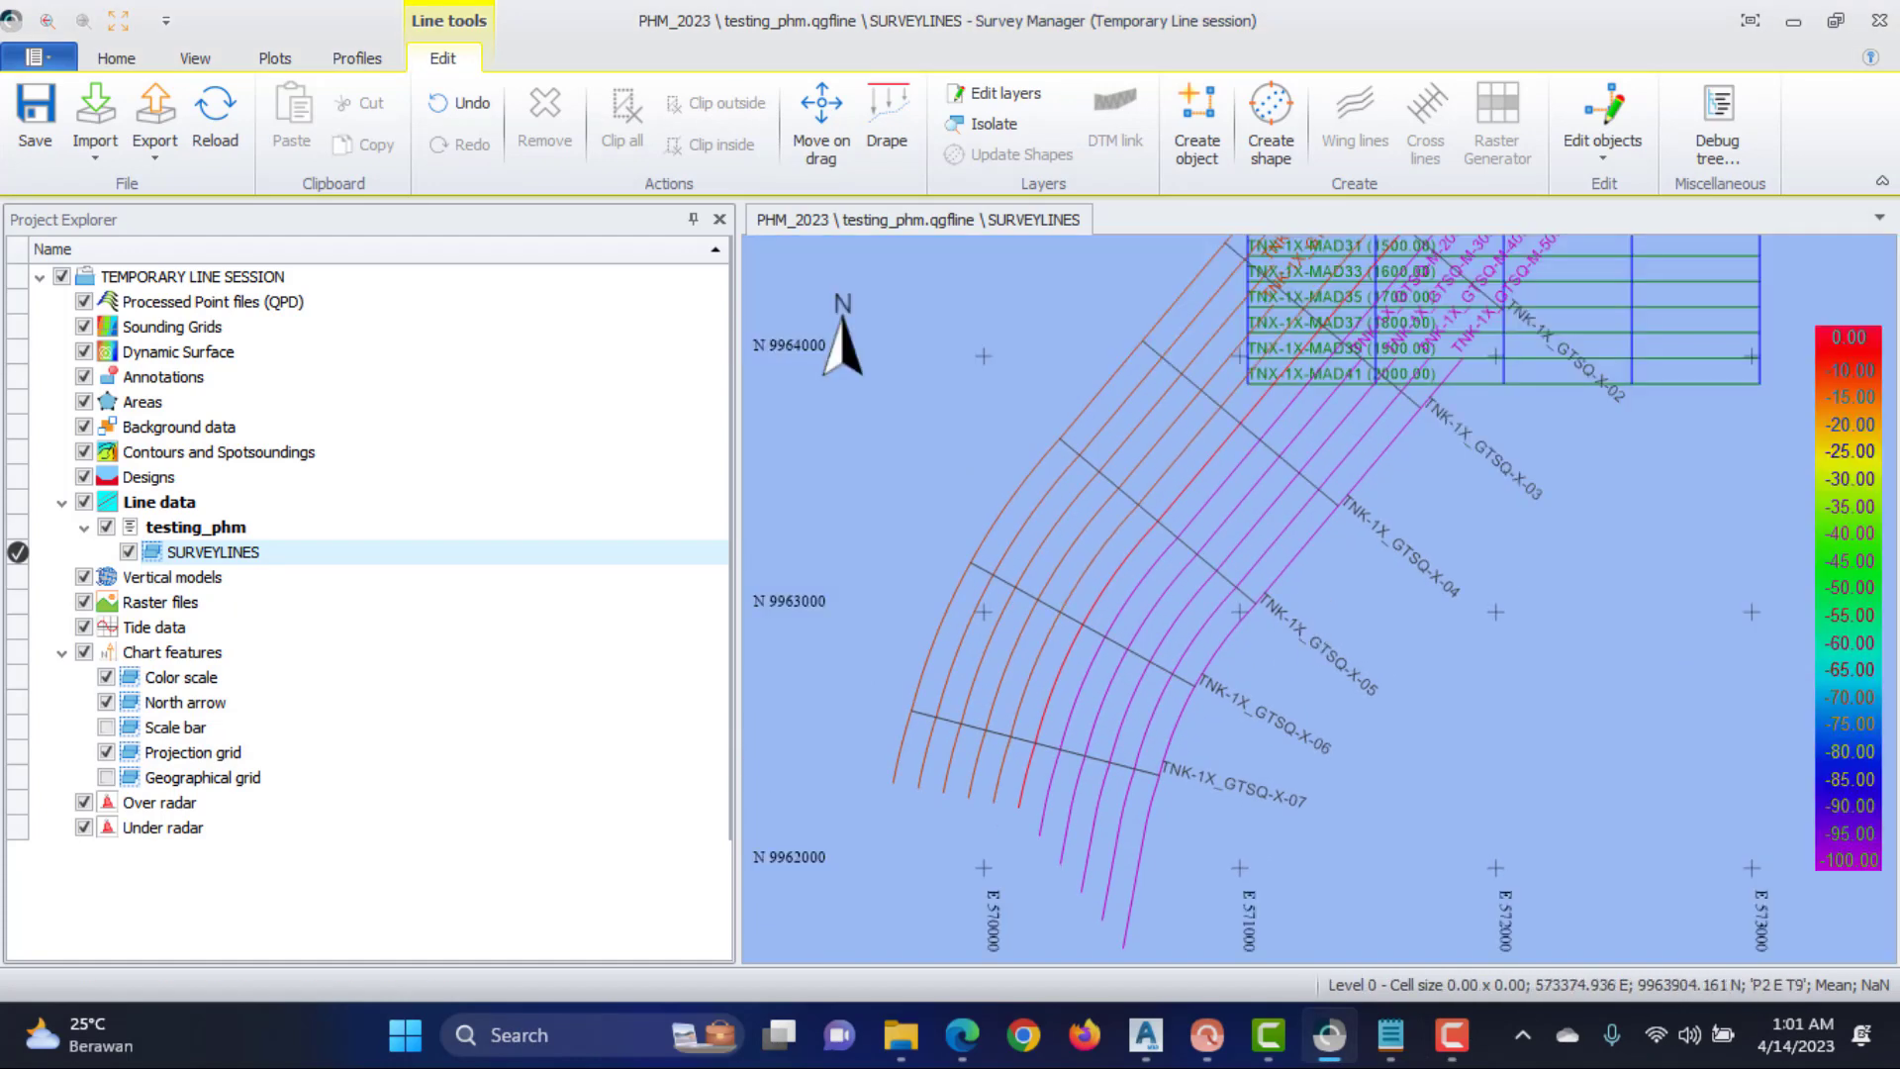
key(alt+Tab)
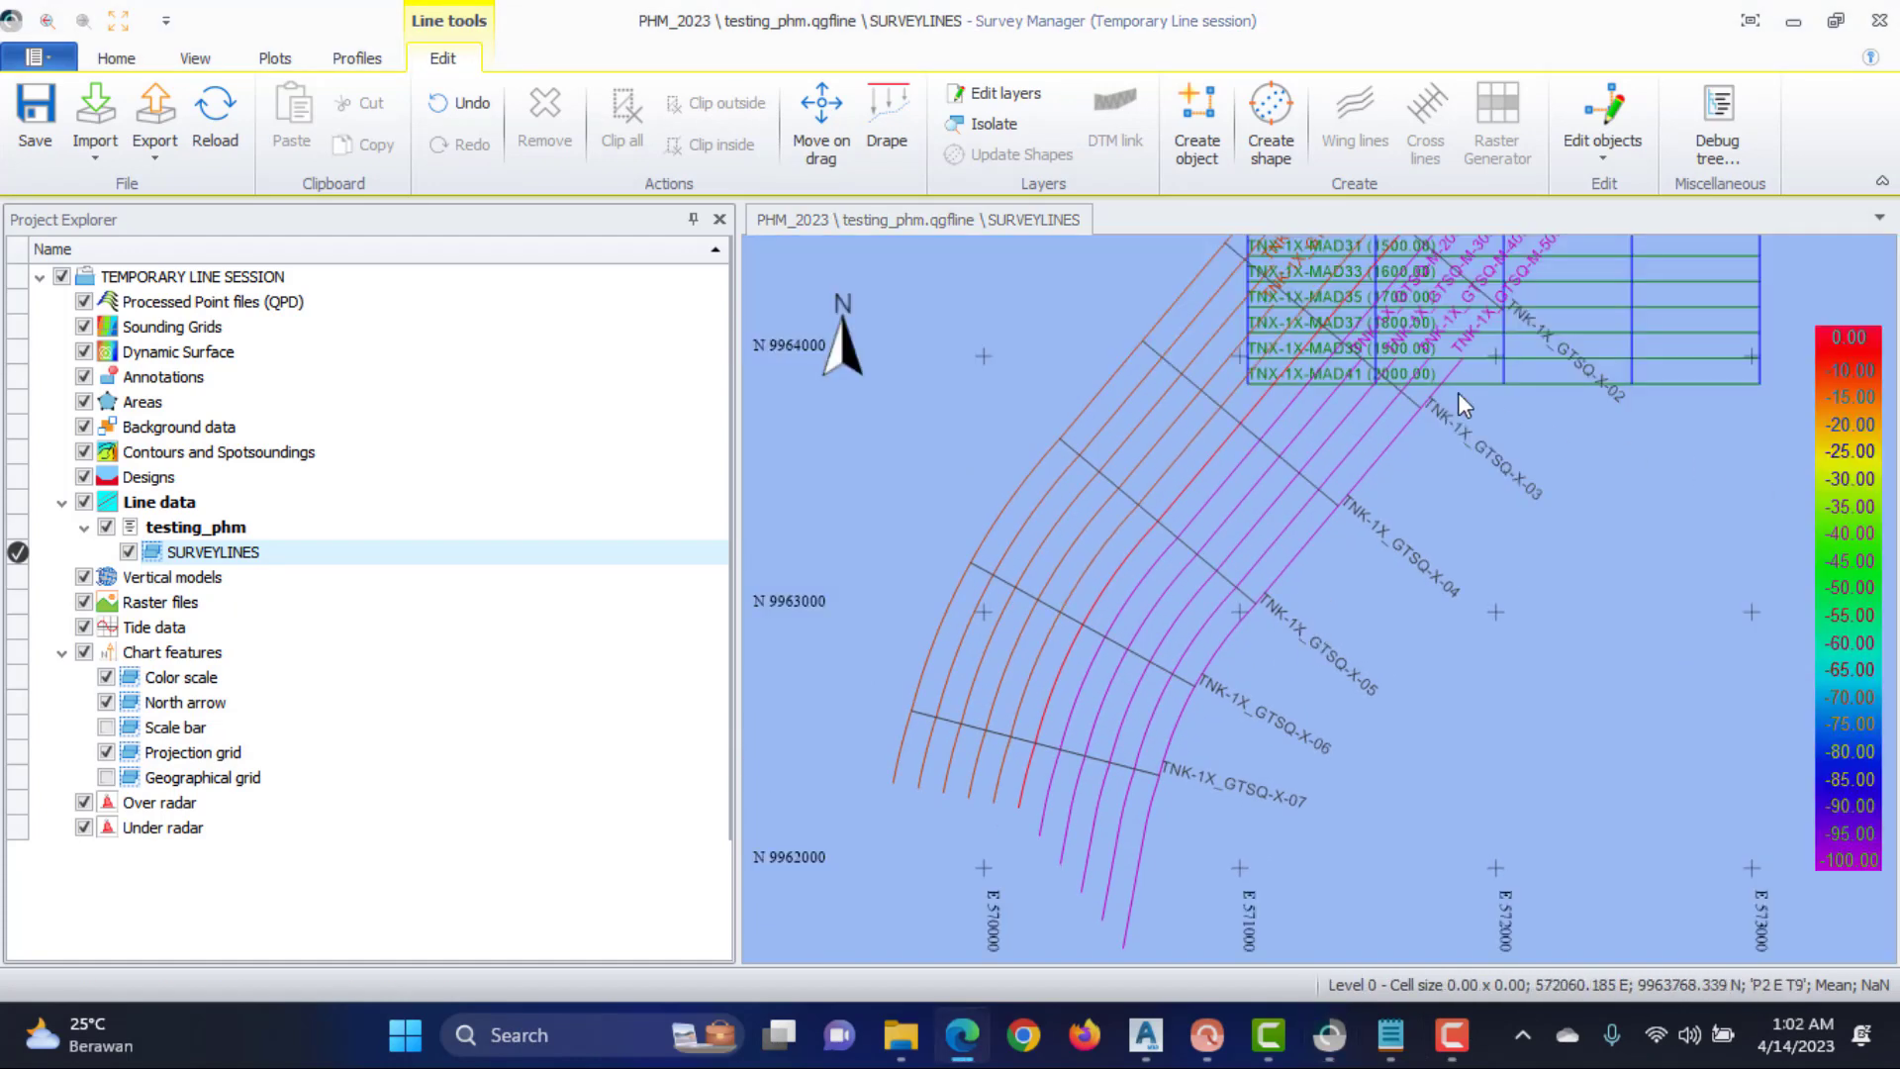
Reverse both KP and coordinates of the outermost curved line TNK-1X_GTSQ-M-500
click(1148, 838)
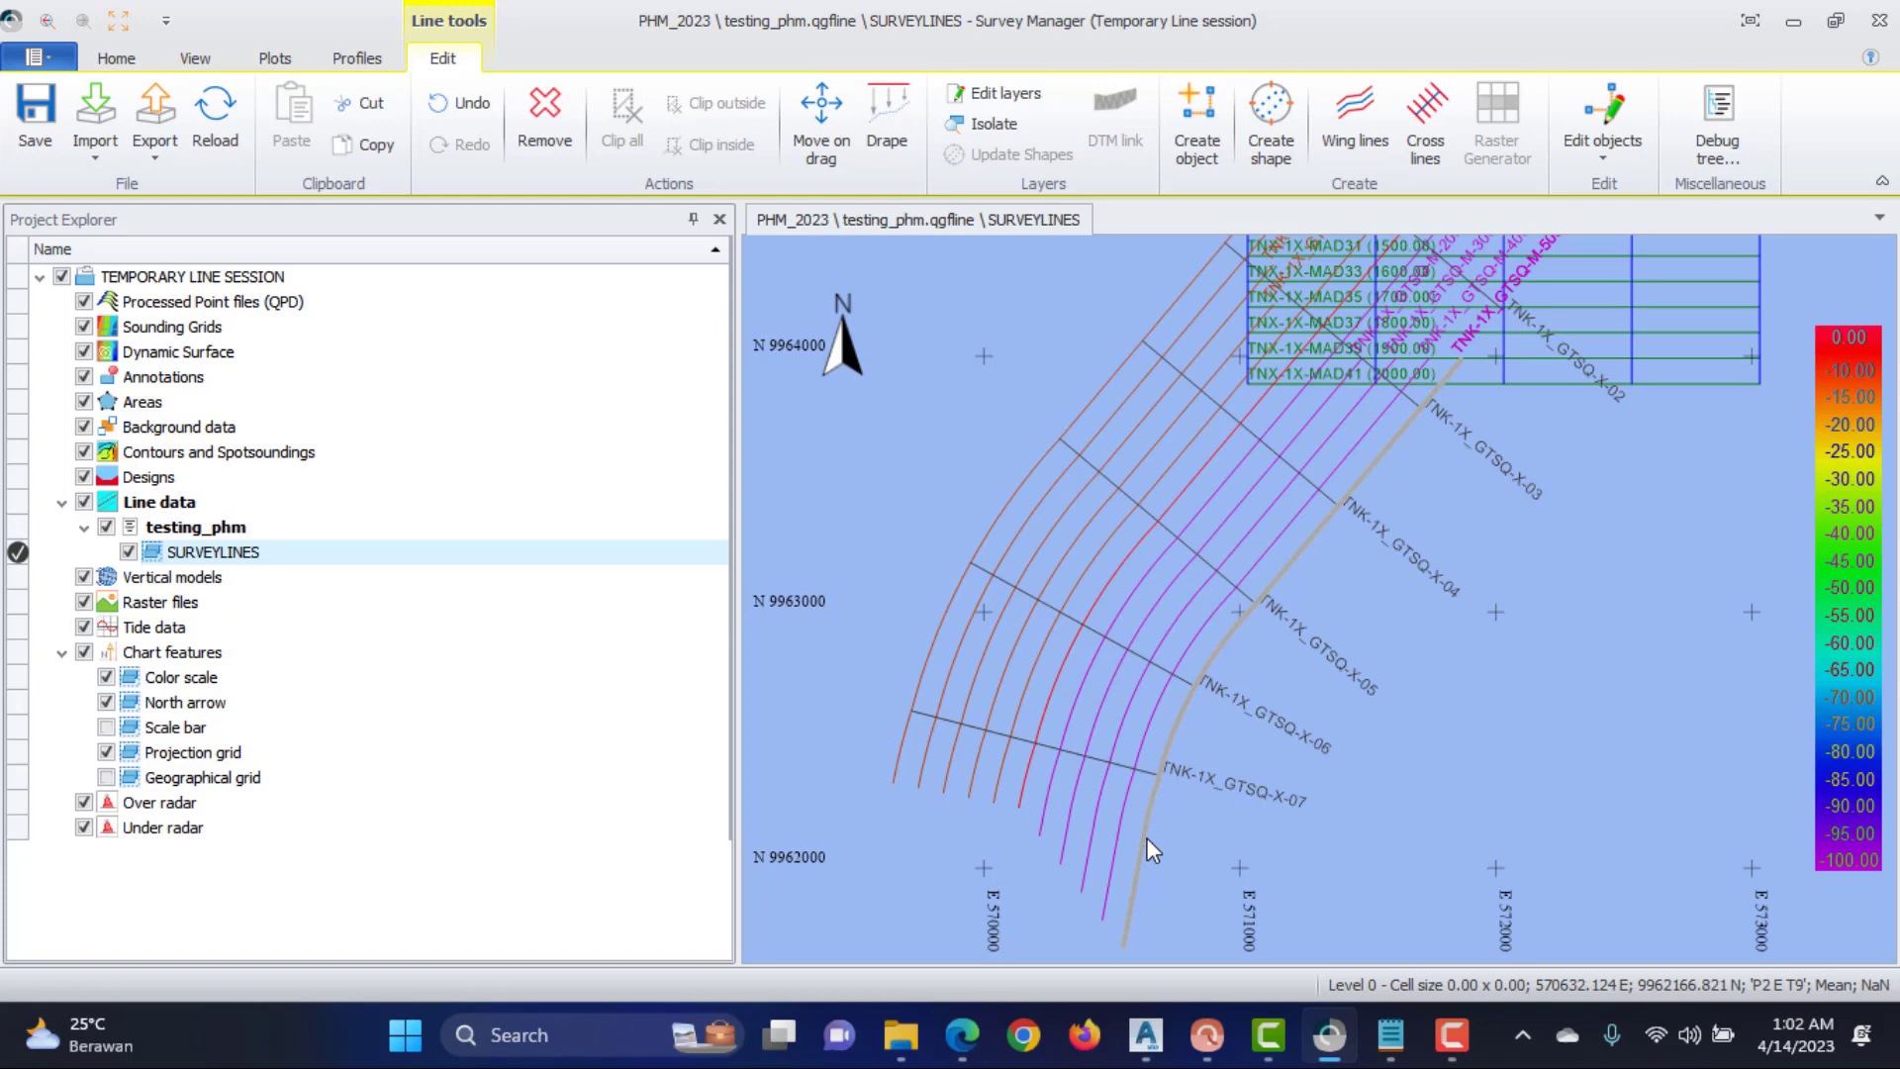
right_click(1147, 838)
click(1227, 749)
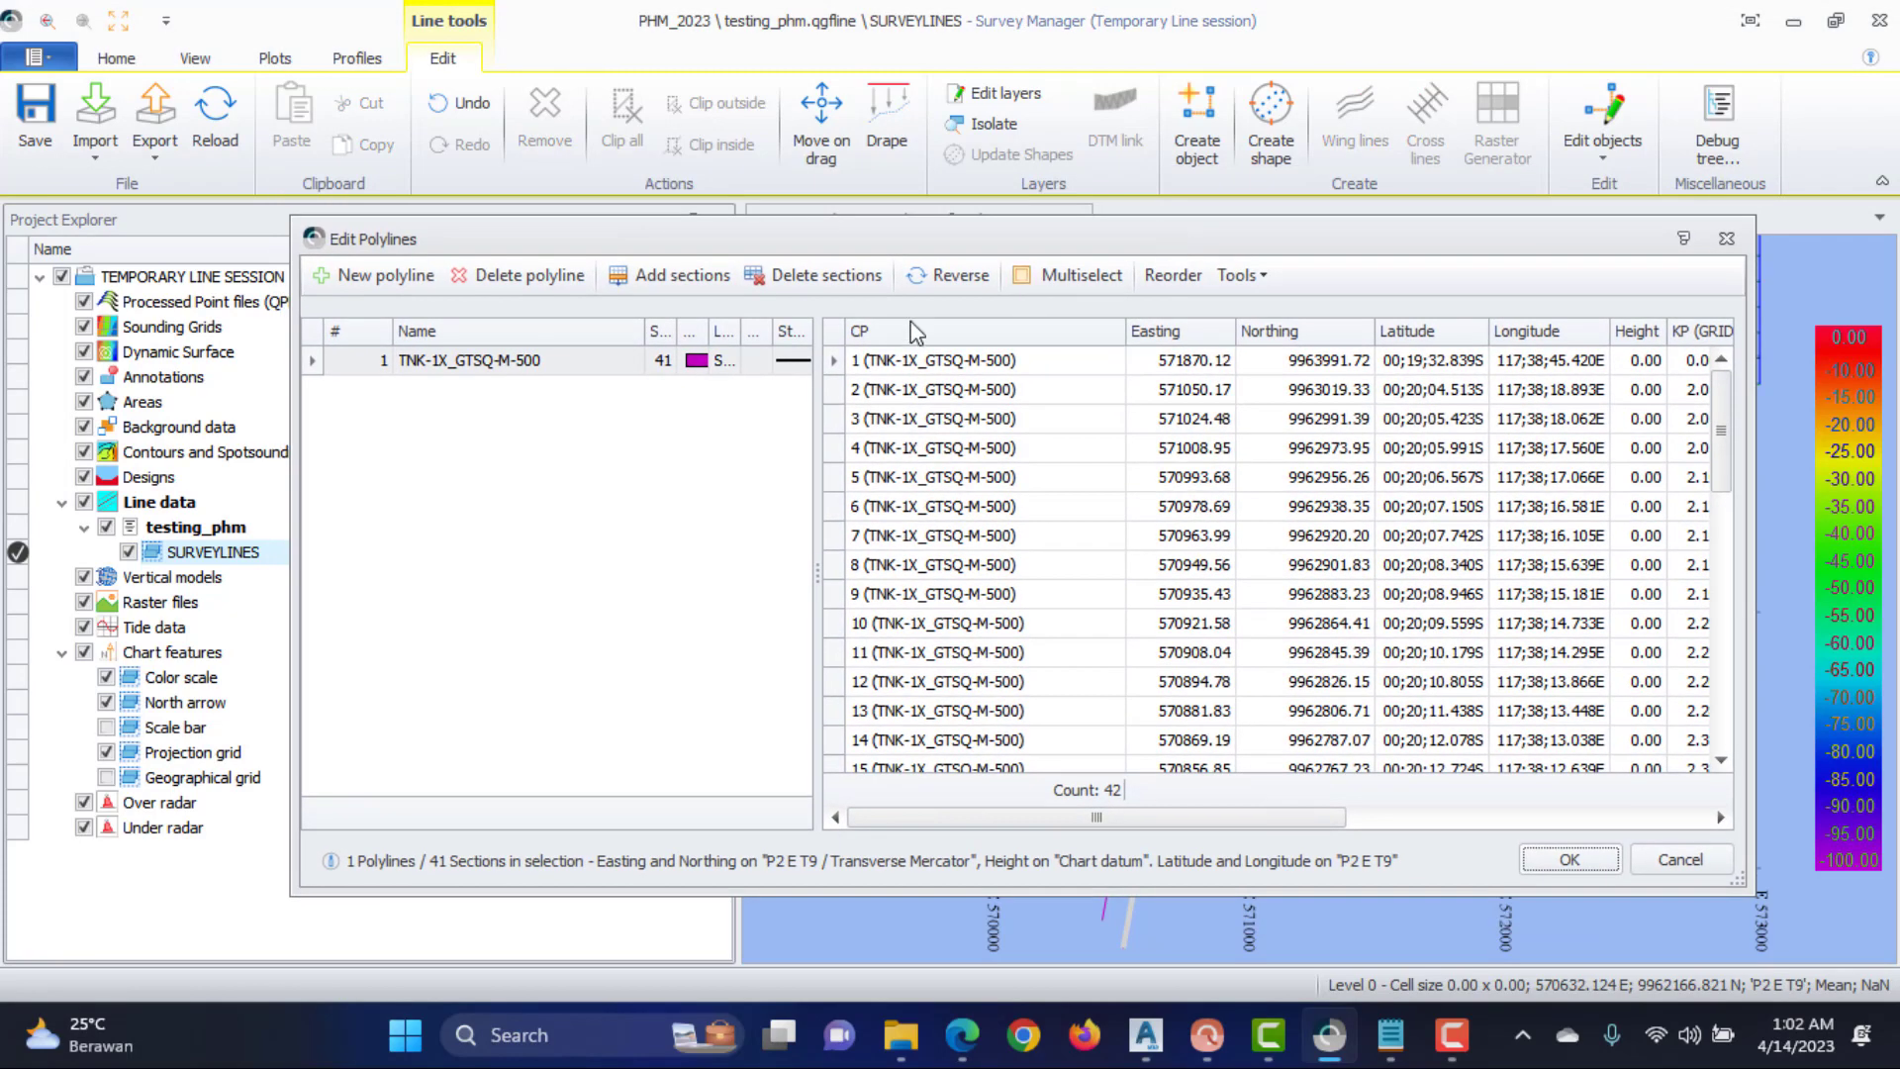
click(522, 370)
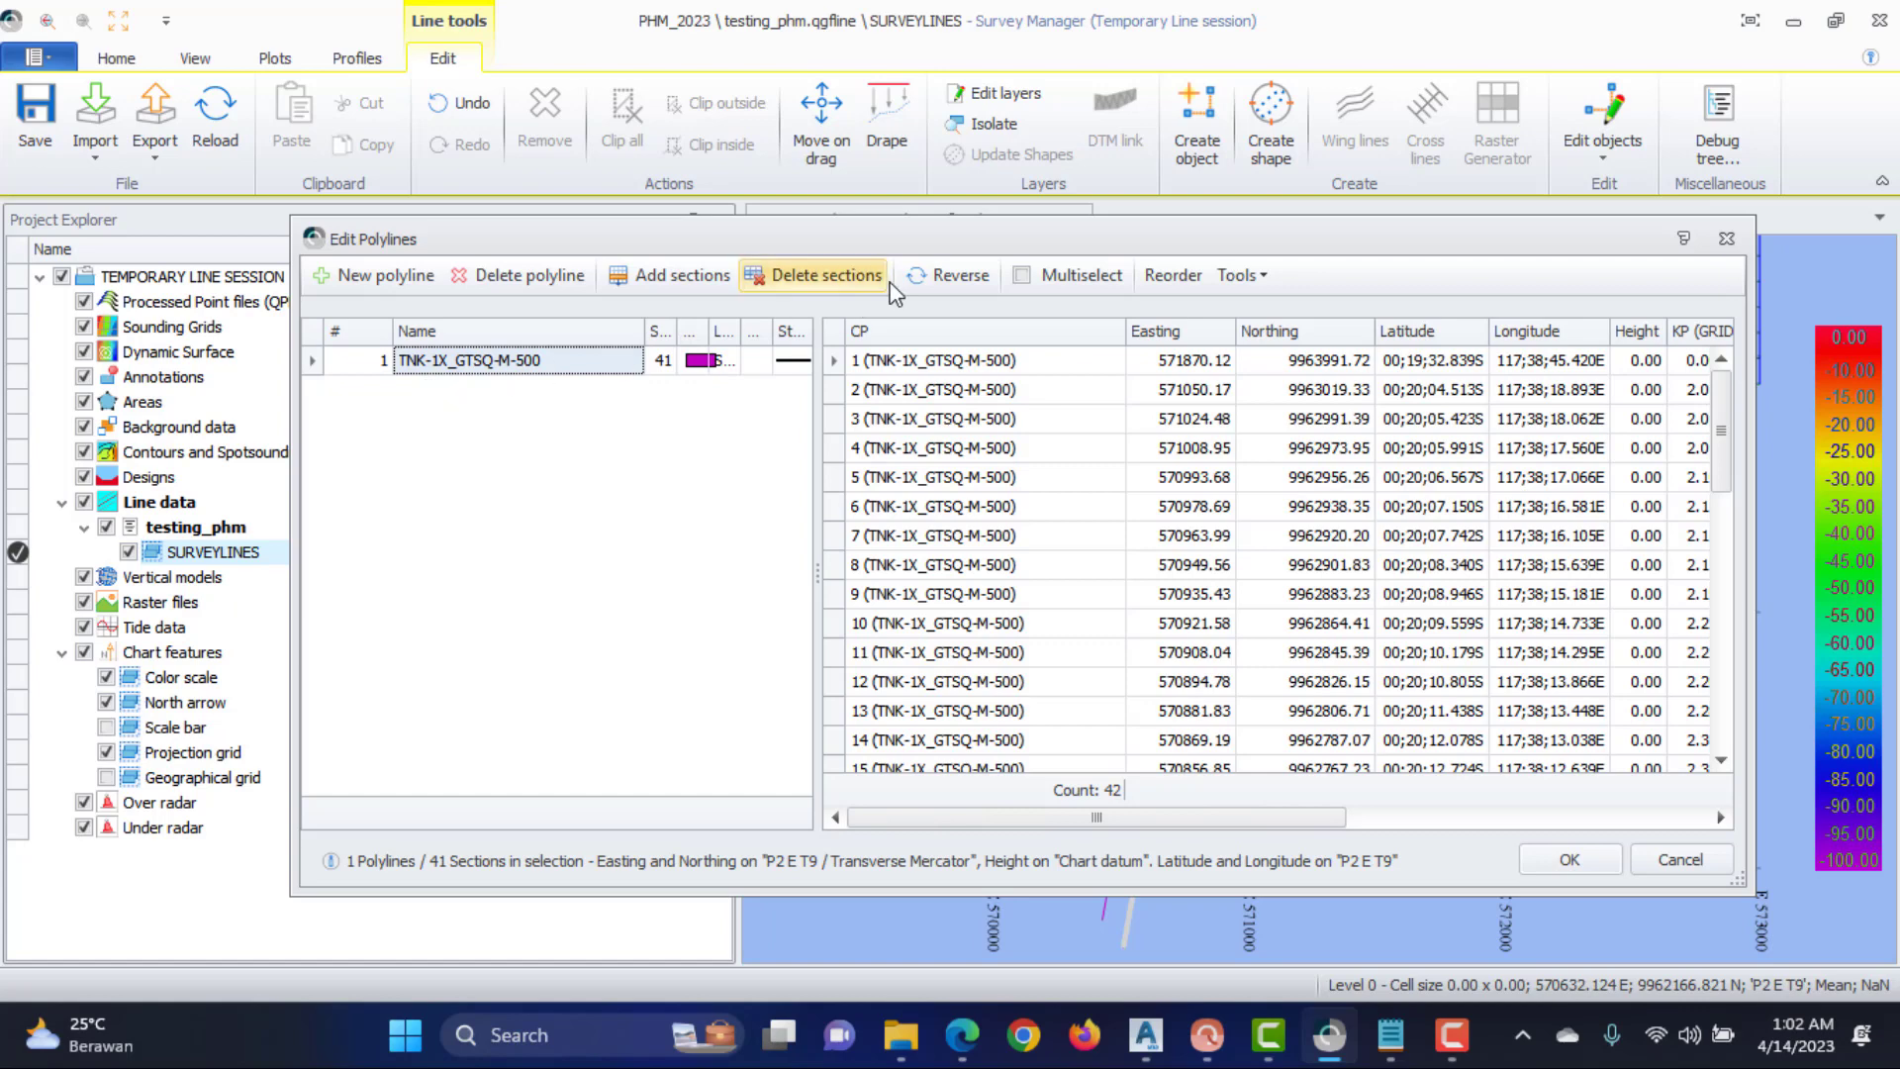
click(923, 281)
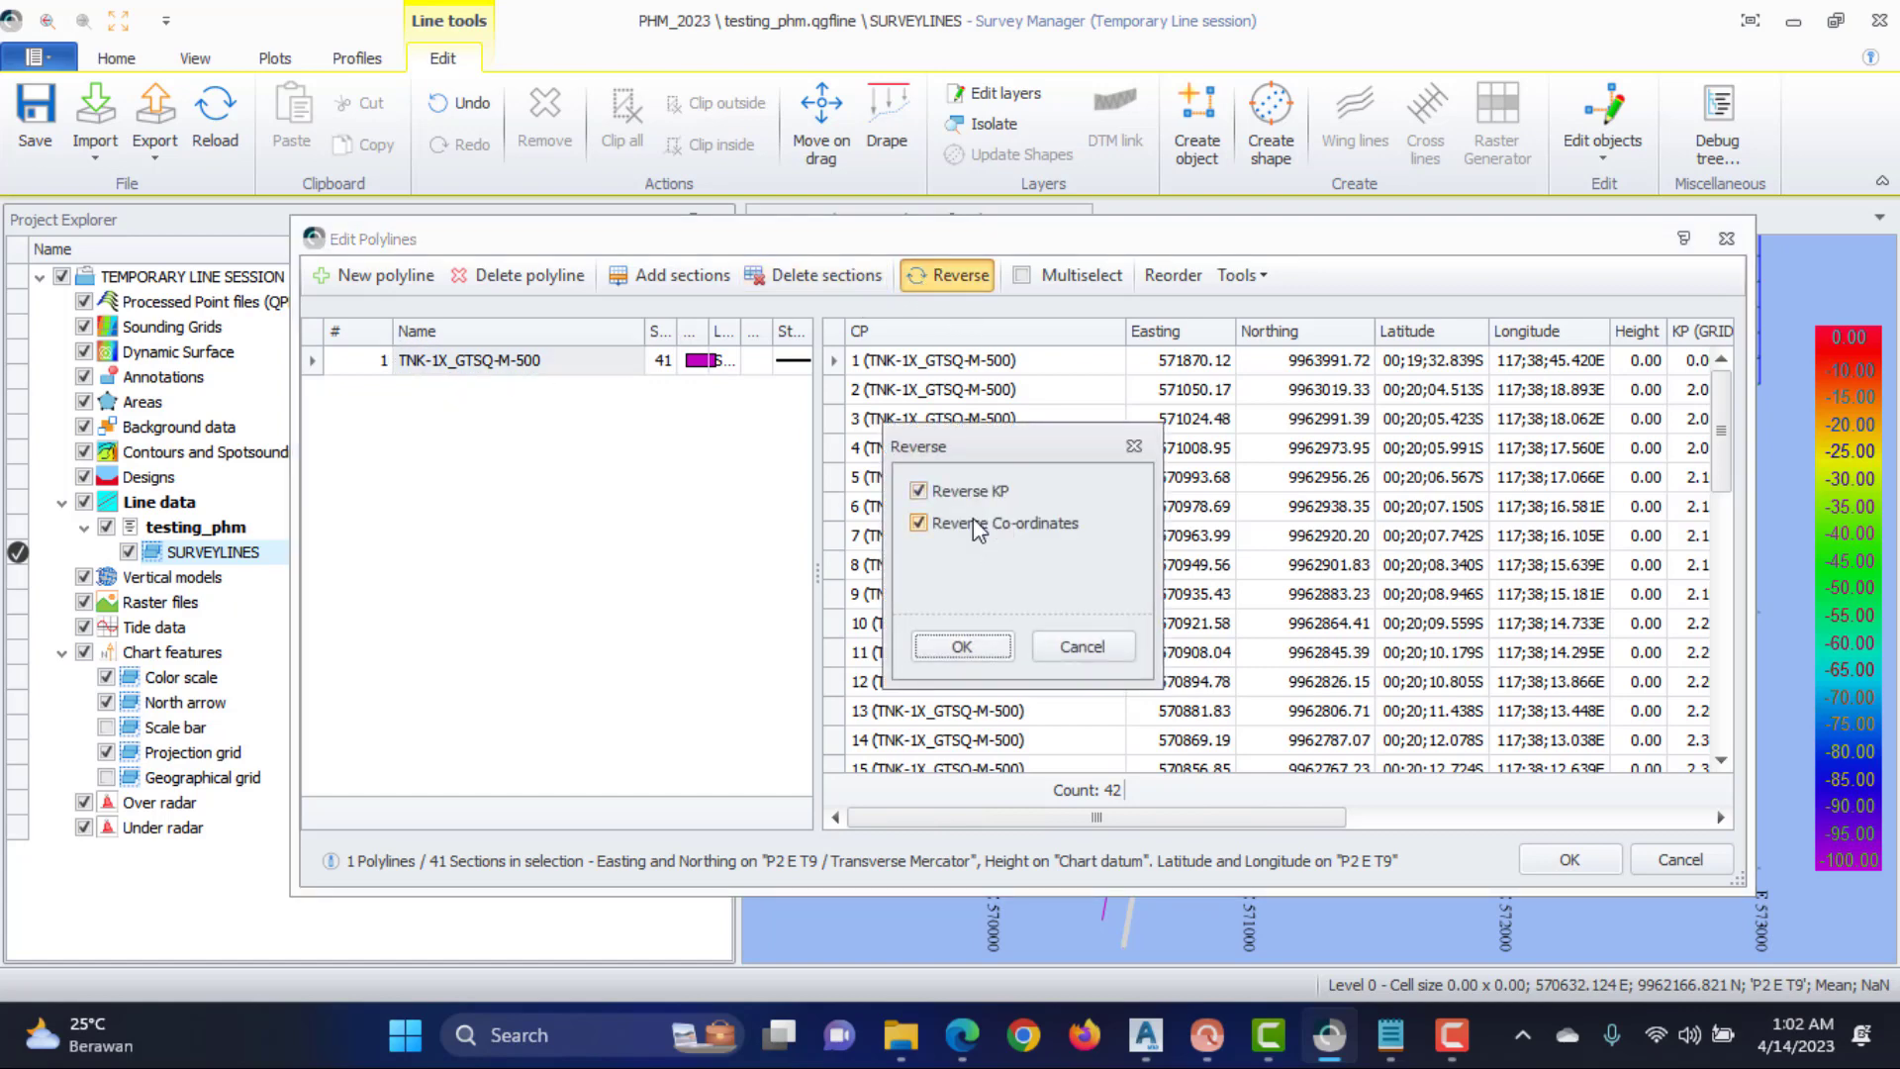
click(996, 644)
click(1569, 859)
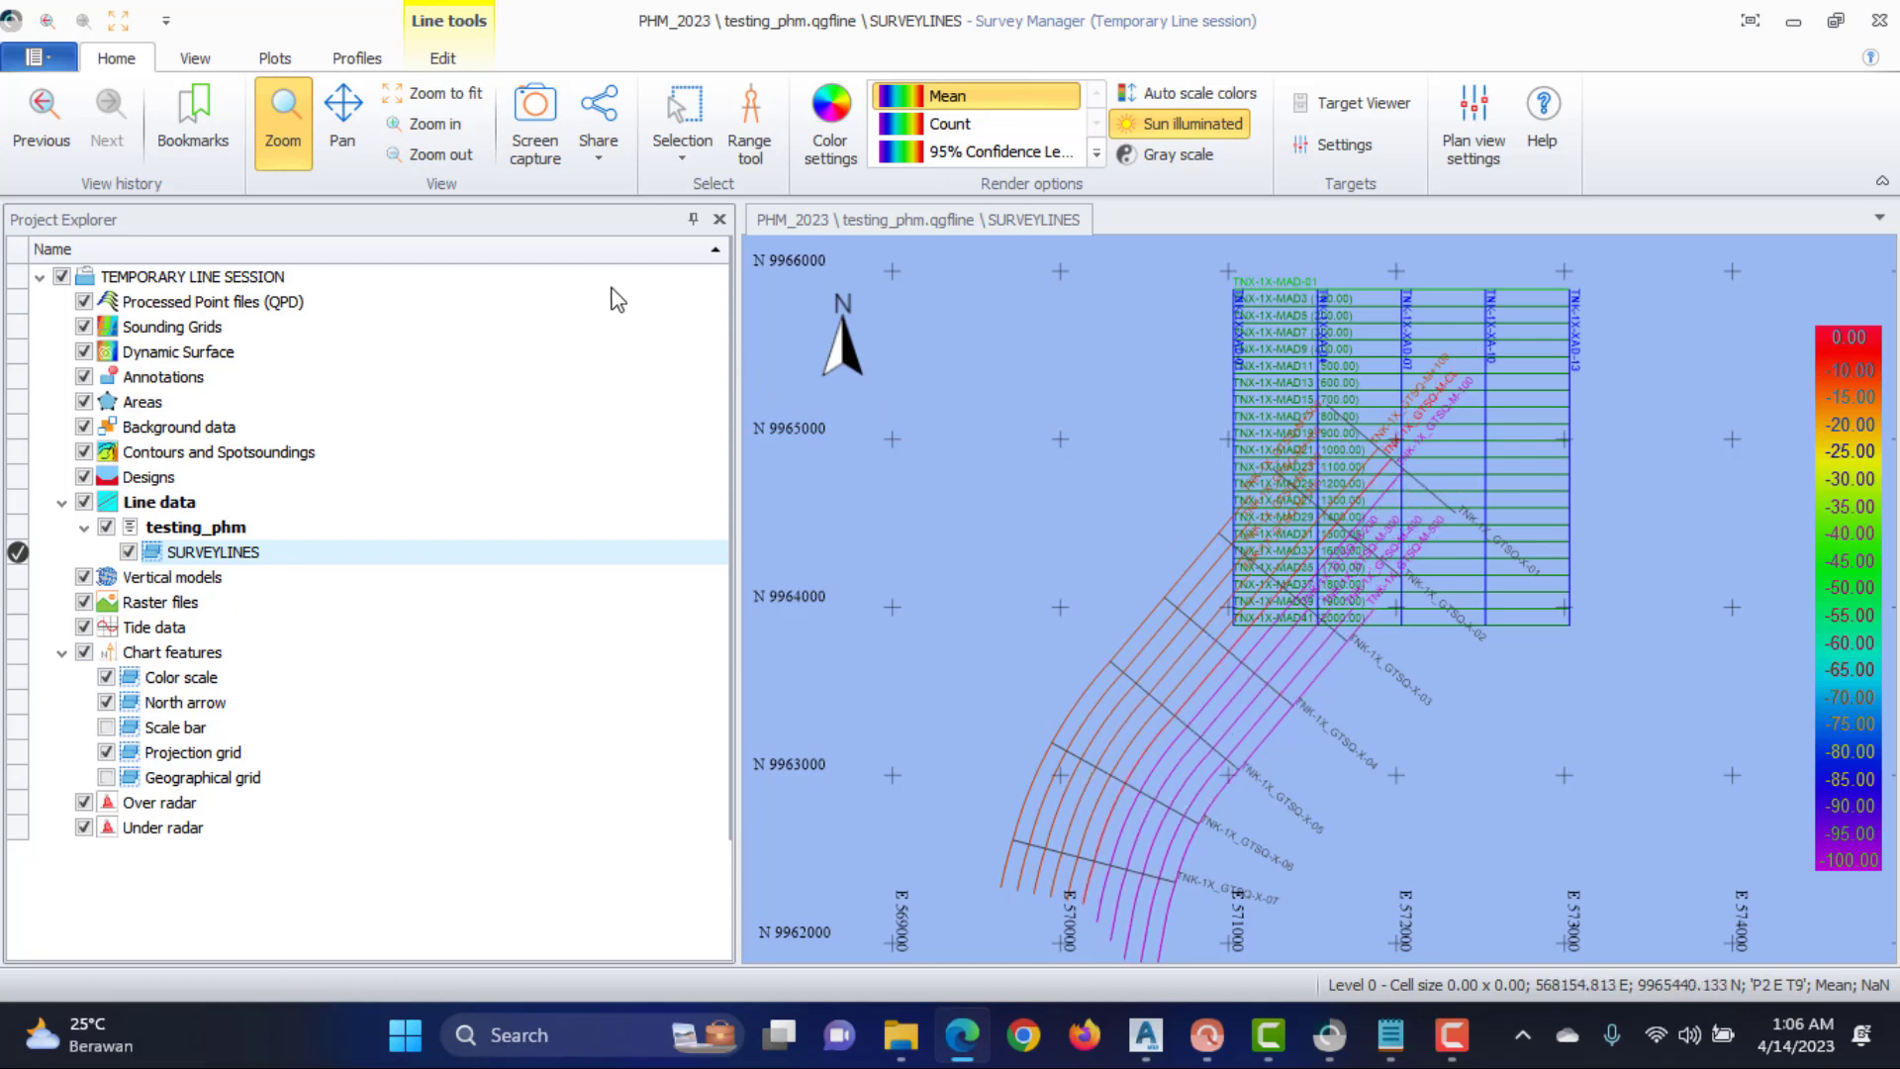
Close Survey Manager, choose to save the session, and start entering the name PHM_200
click(1876, 25)
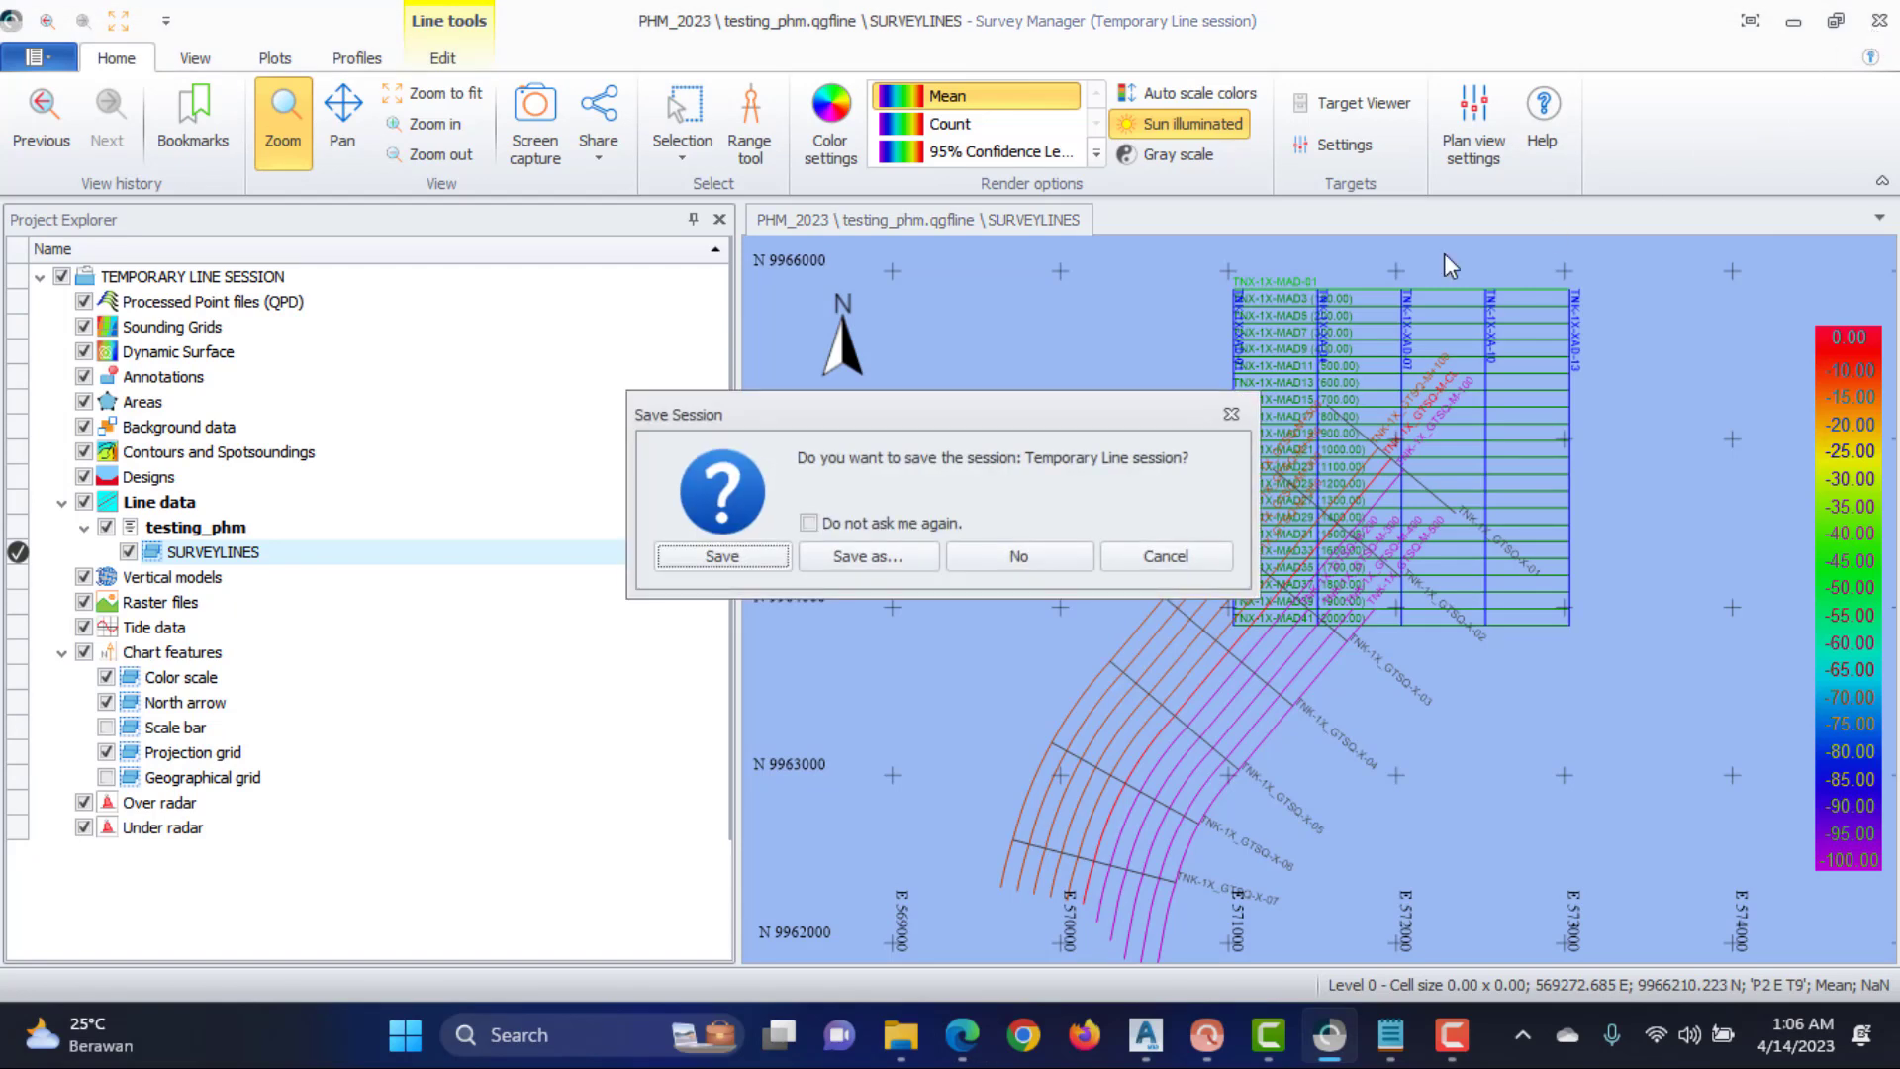
click(763, 572)
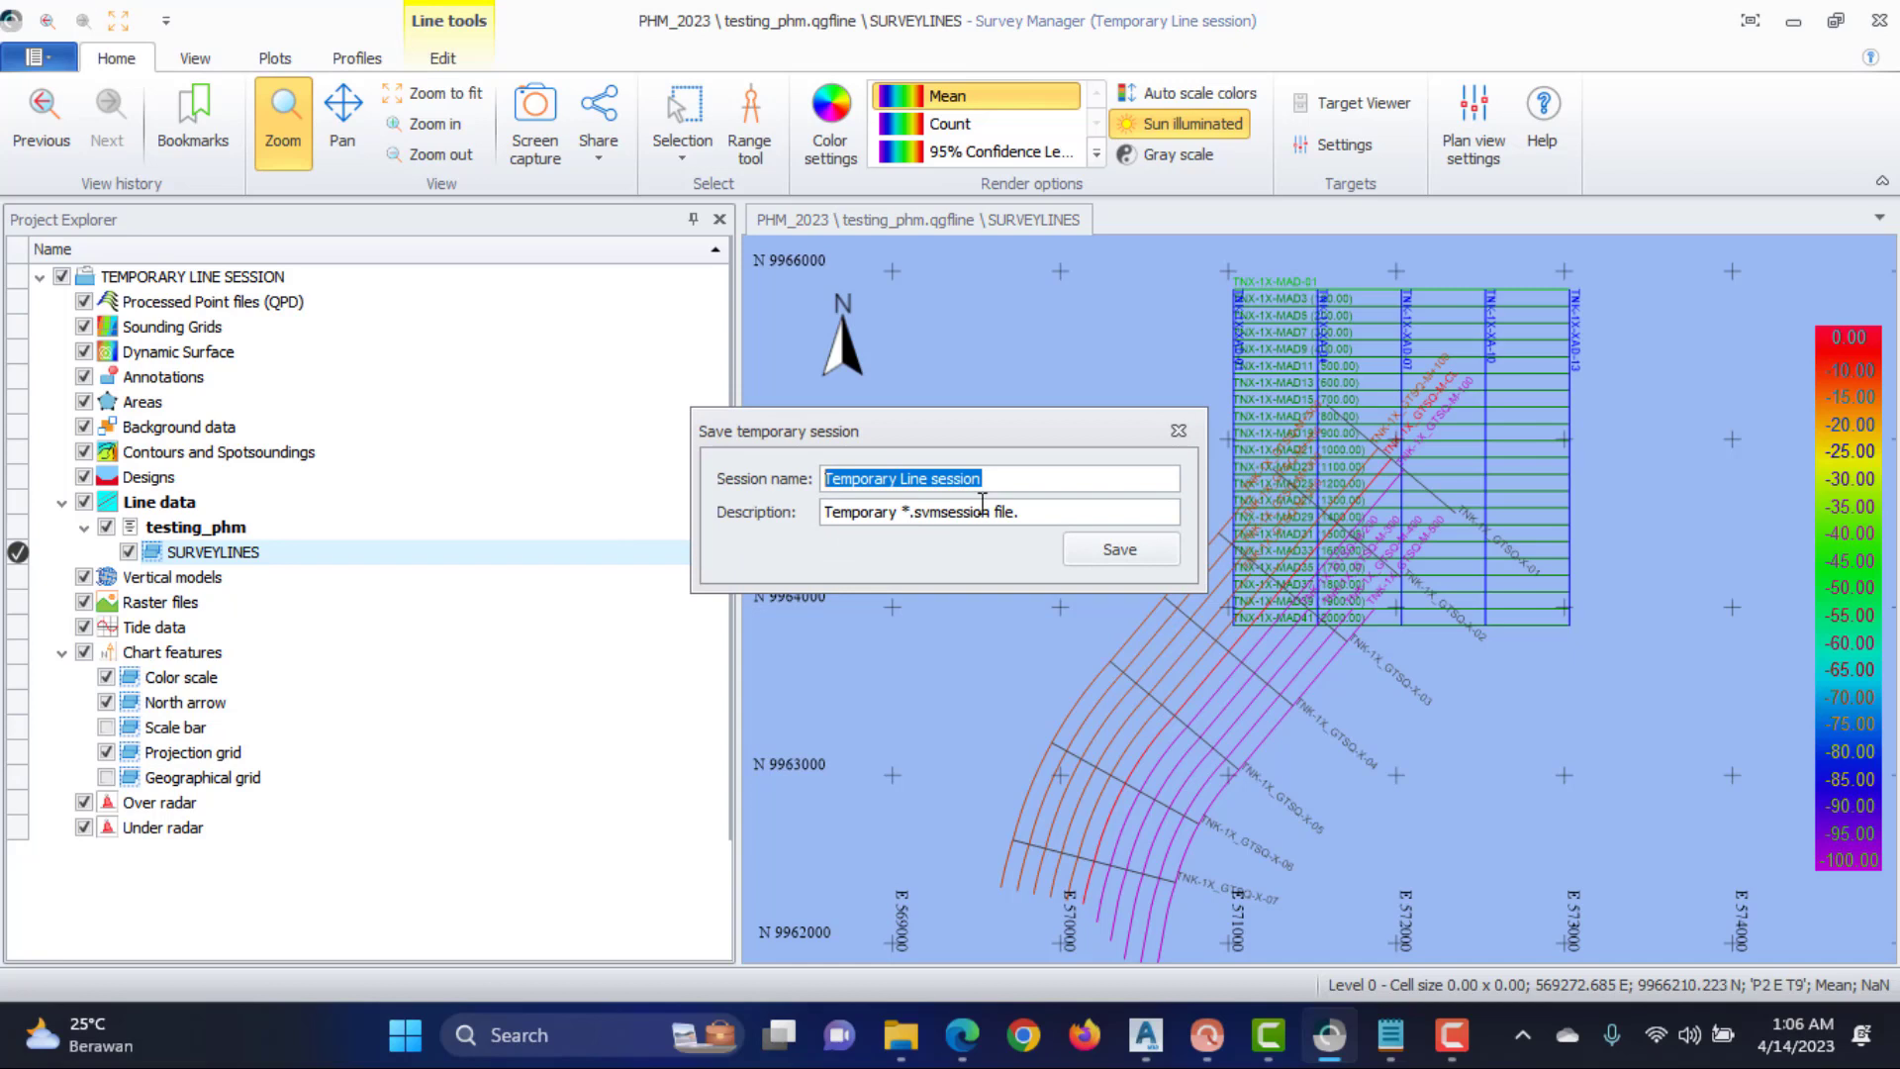
text(PHM_2023)
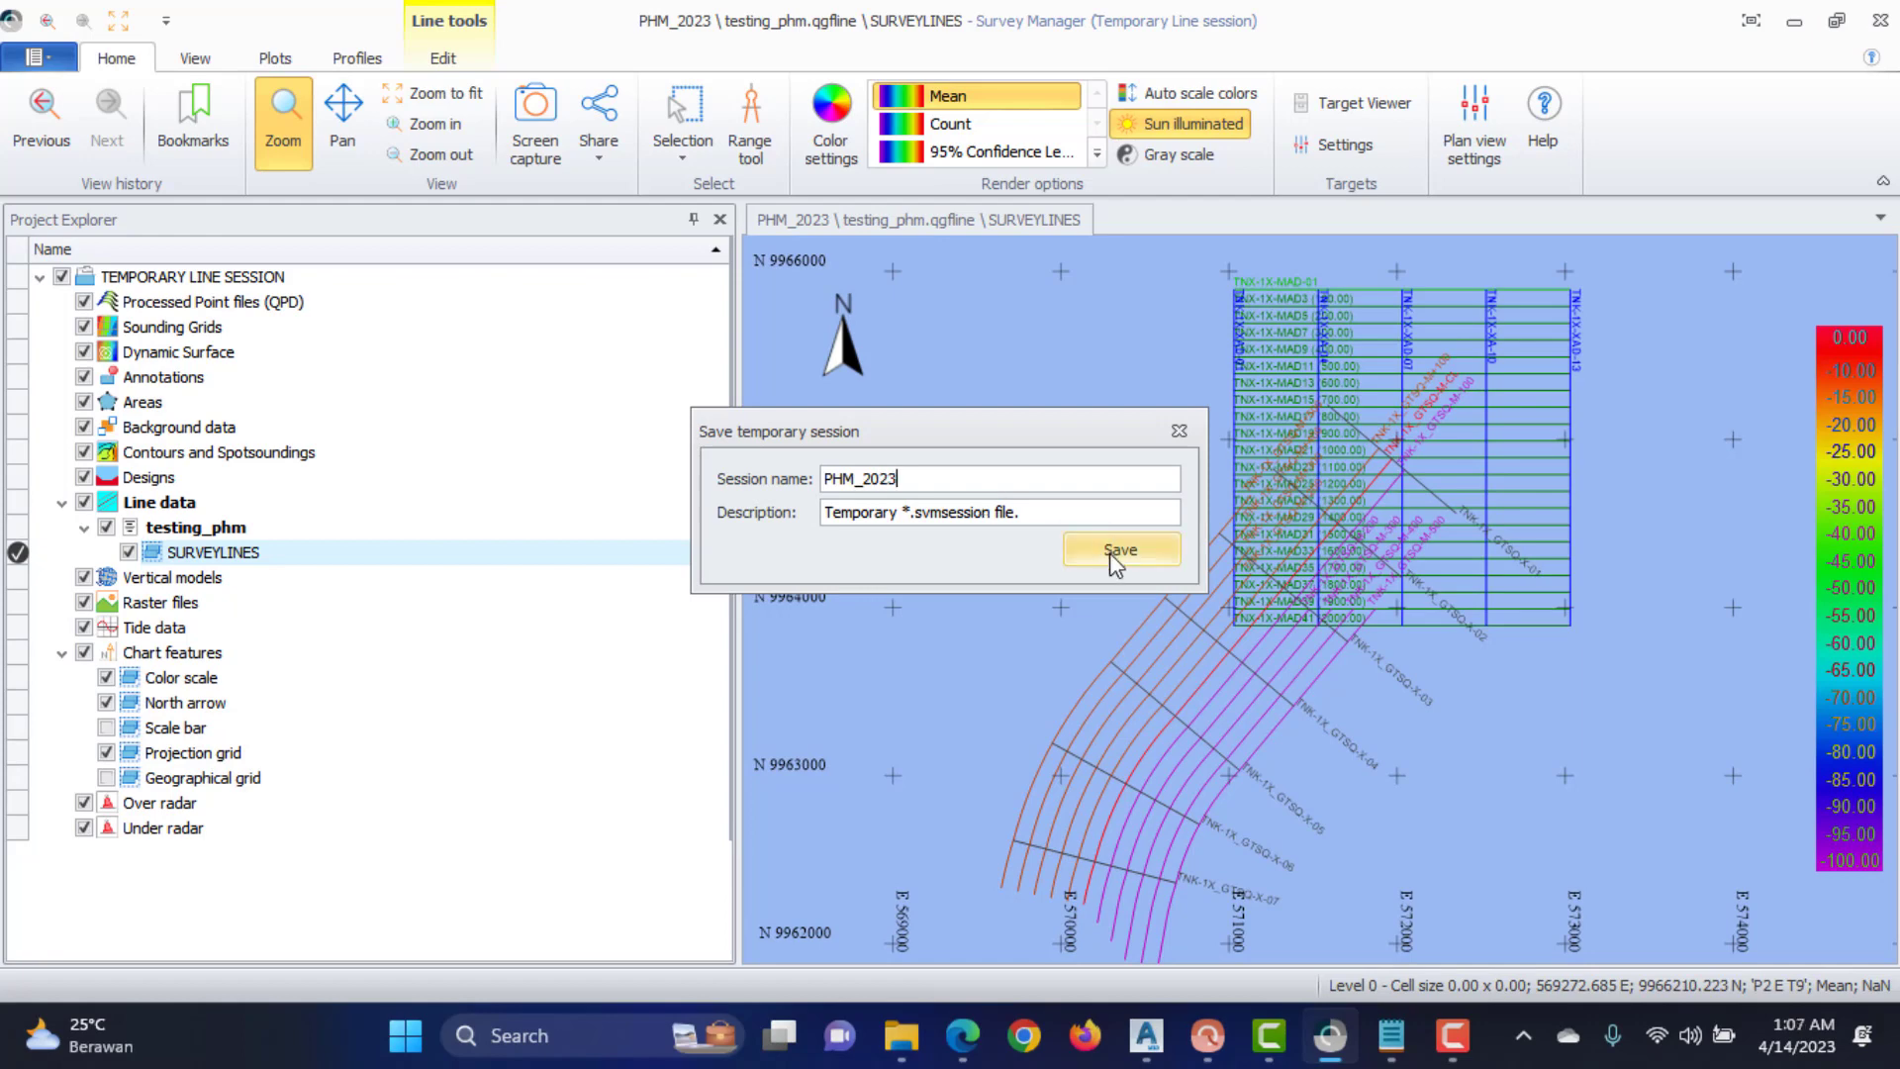
Save the session as PHM_200 and minimise the line-name notes and LineData folder windows
click(1108, 552)
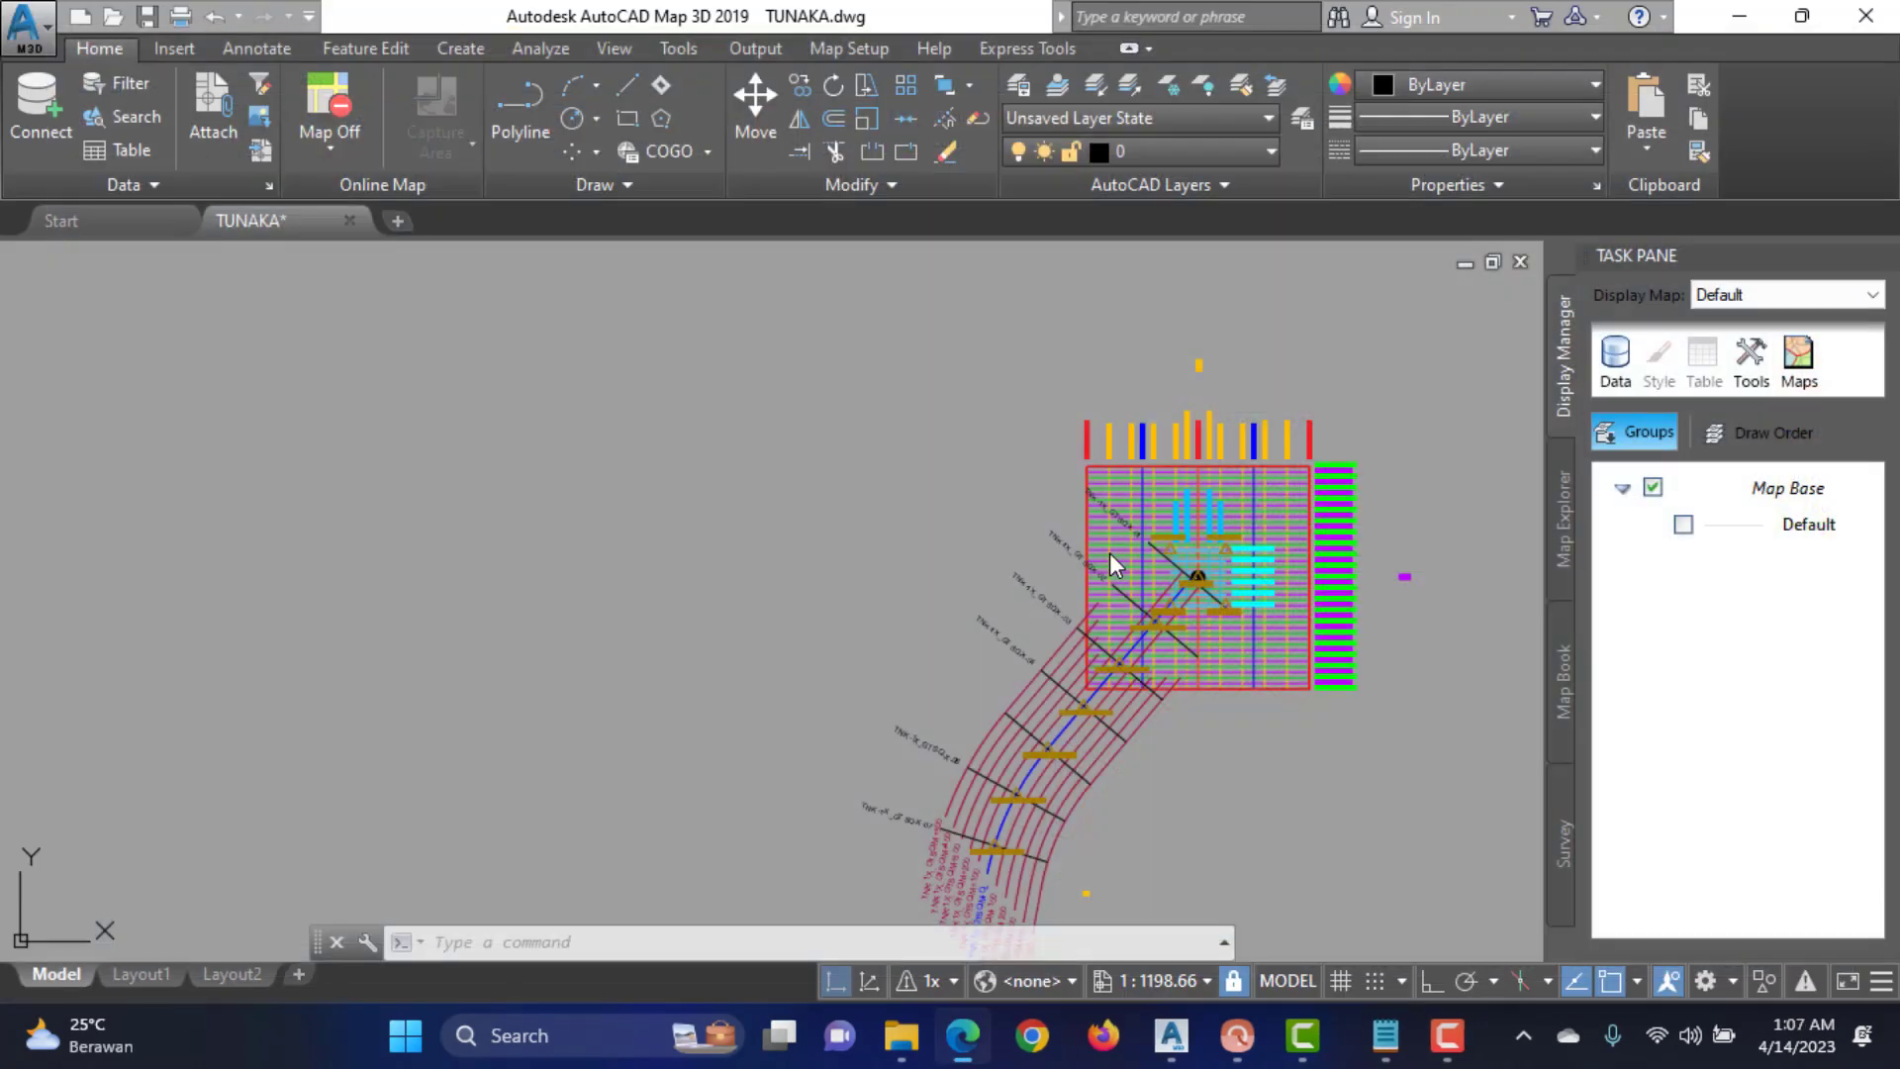
mouse_move(1262, 1044)
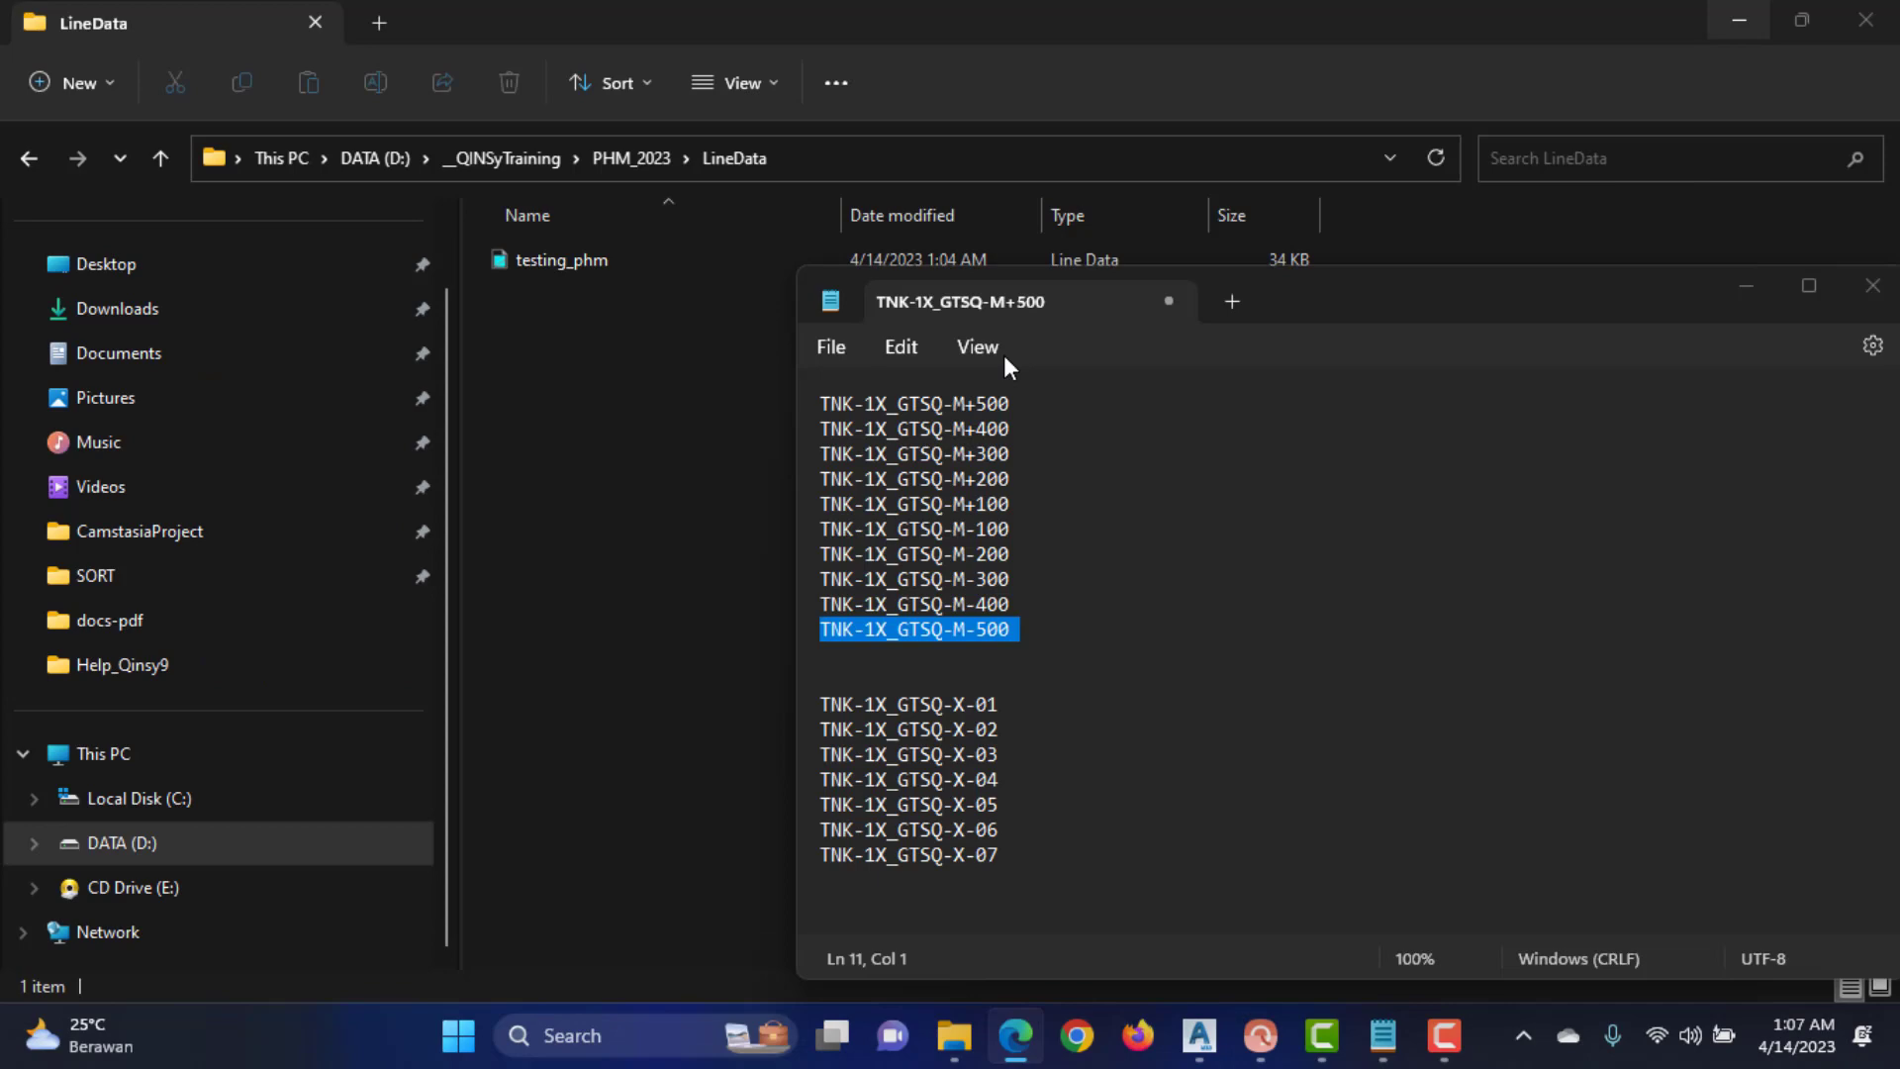
click(1745, 287)
click(1739, 20)
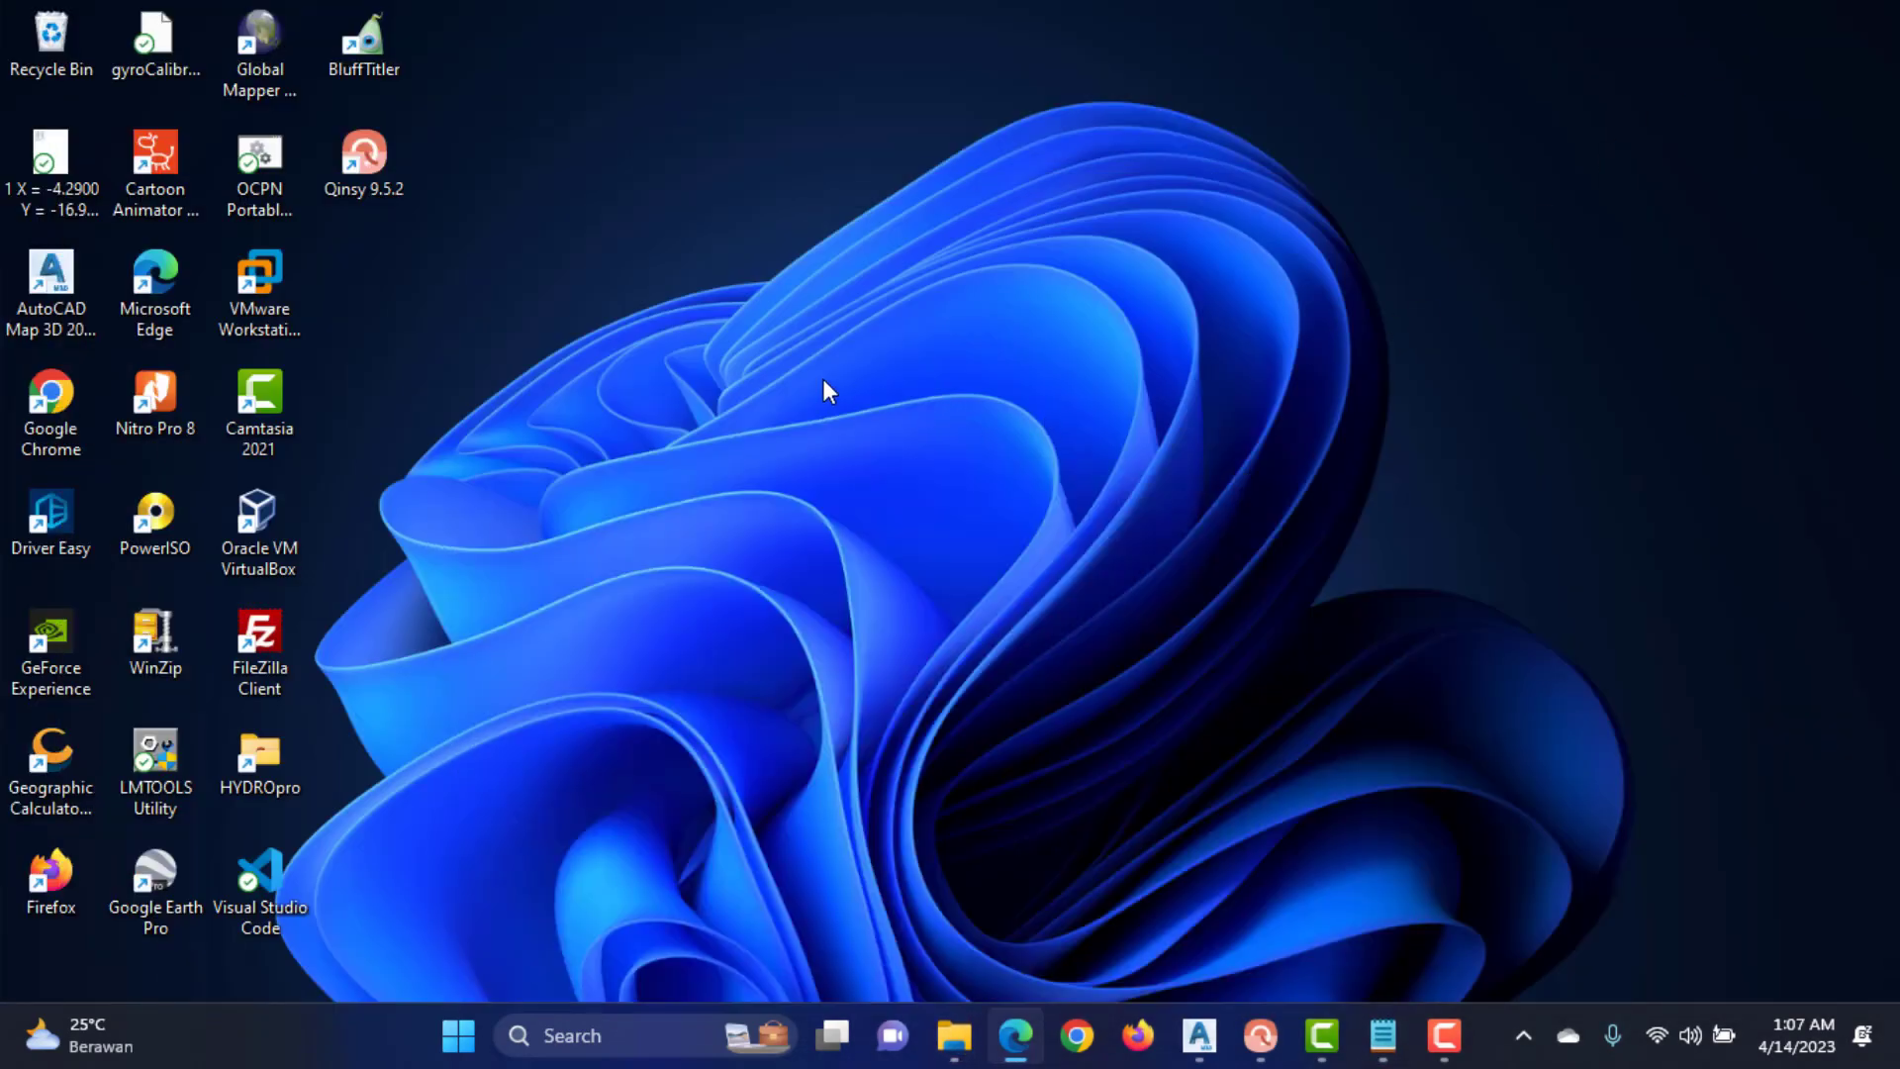
Restore Qinsy Console and move its Controller window up and to the right
click(1260, 1035)
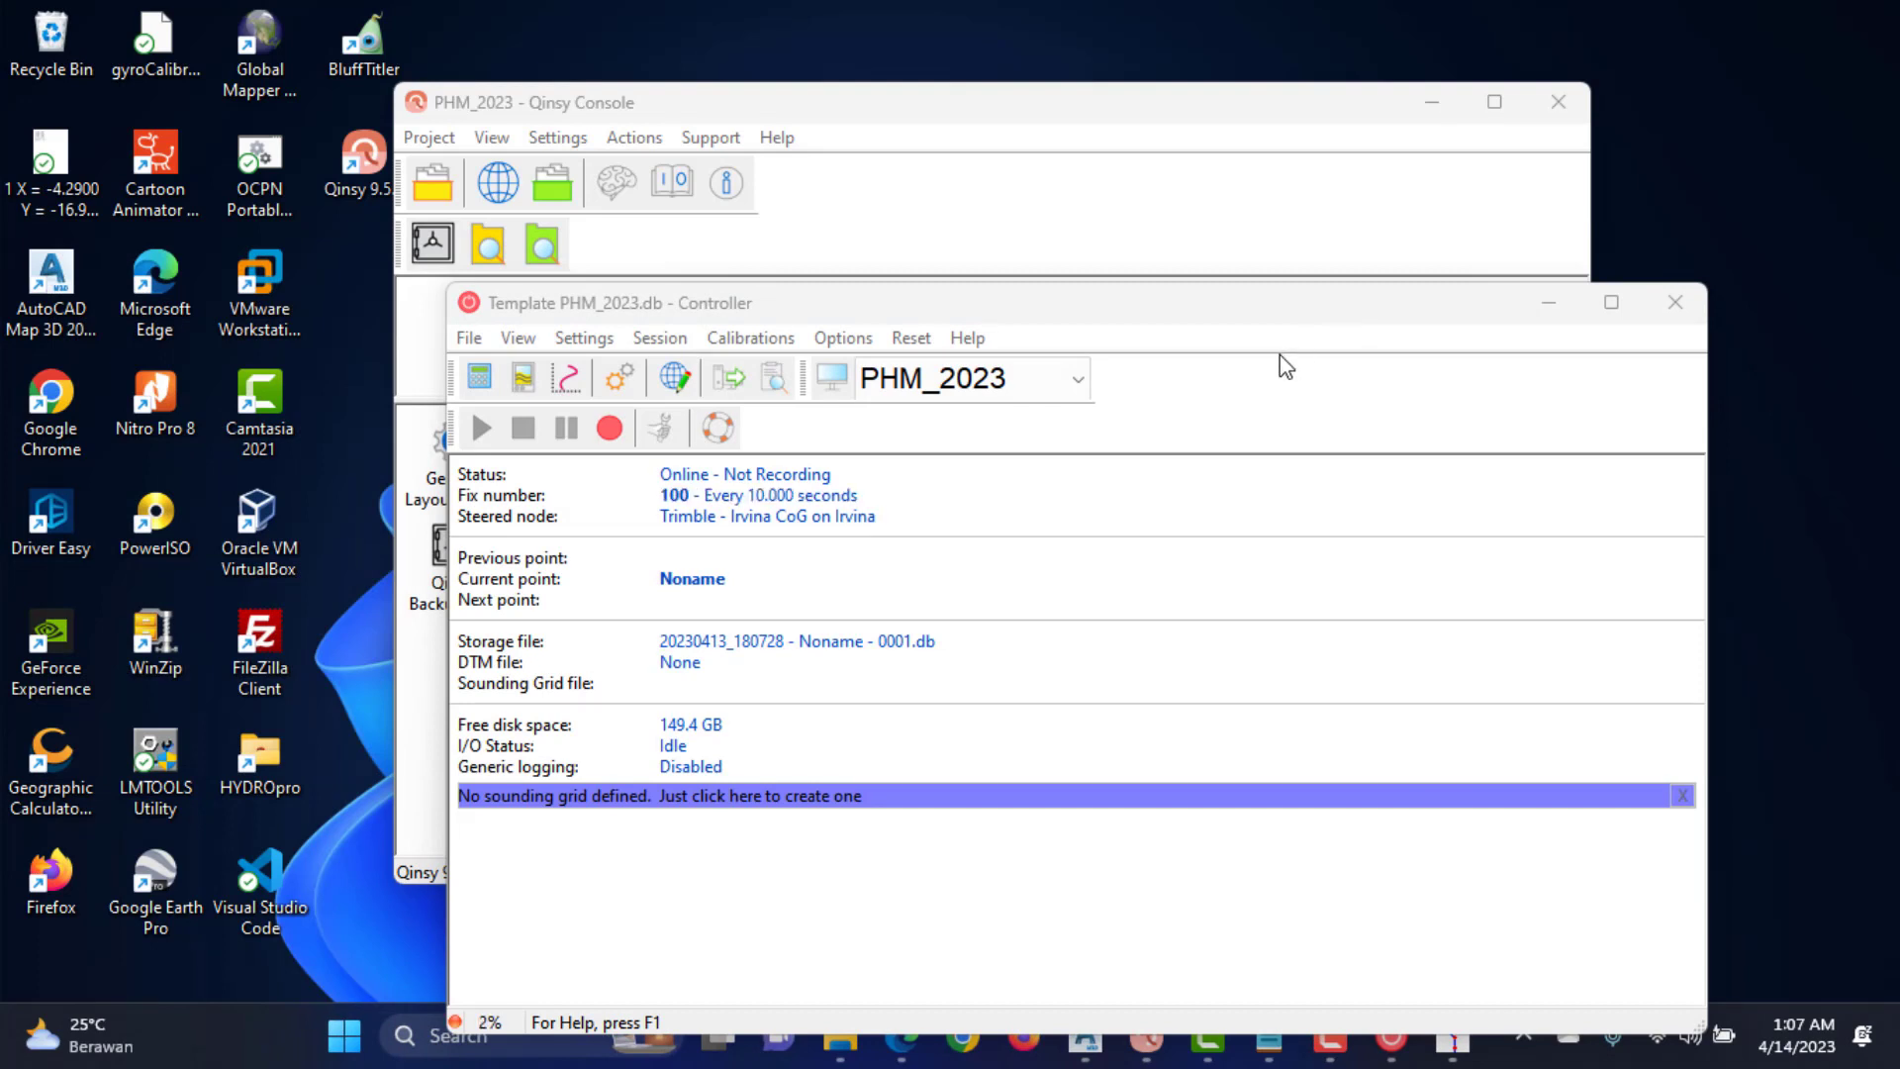
click(1181, 326)
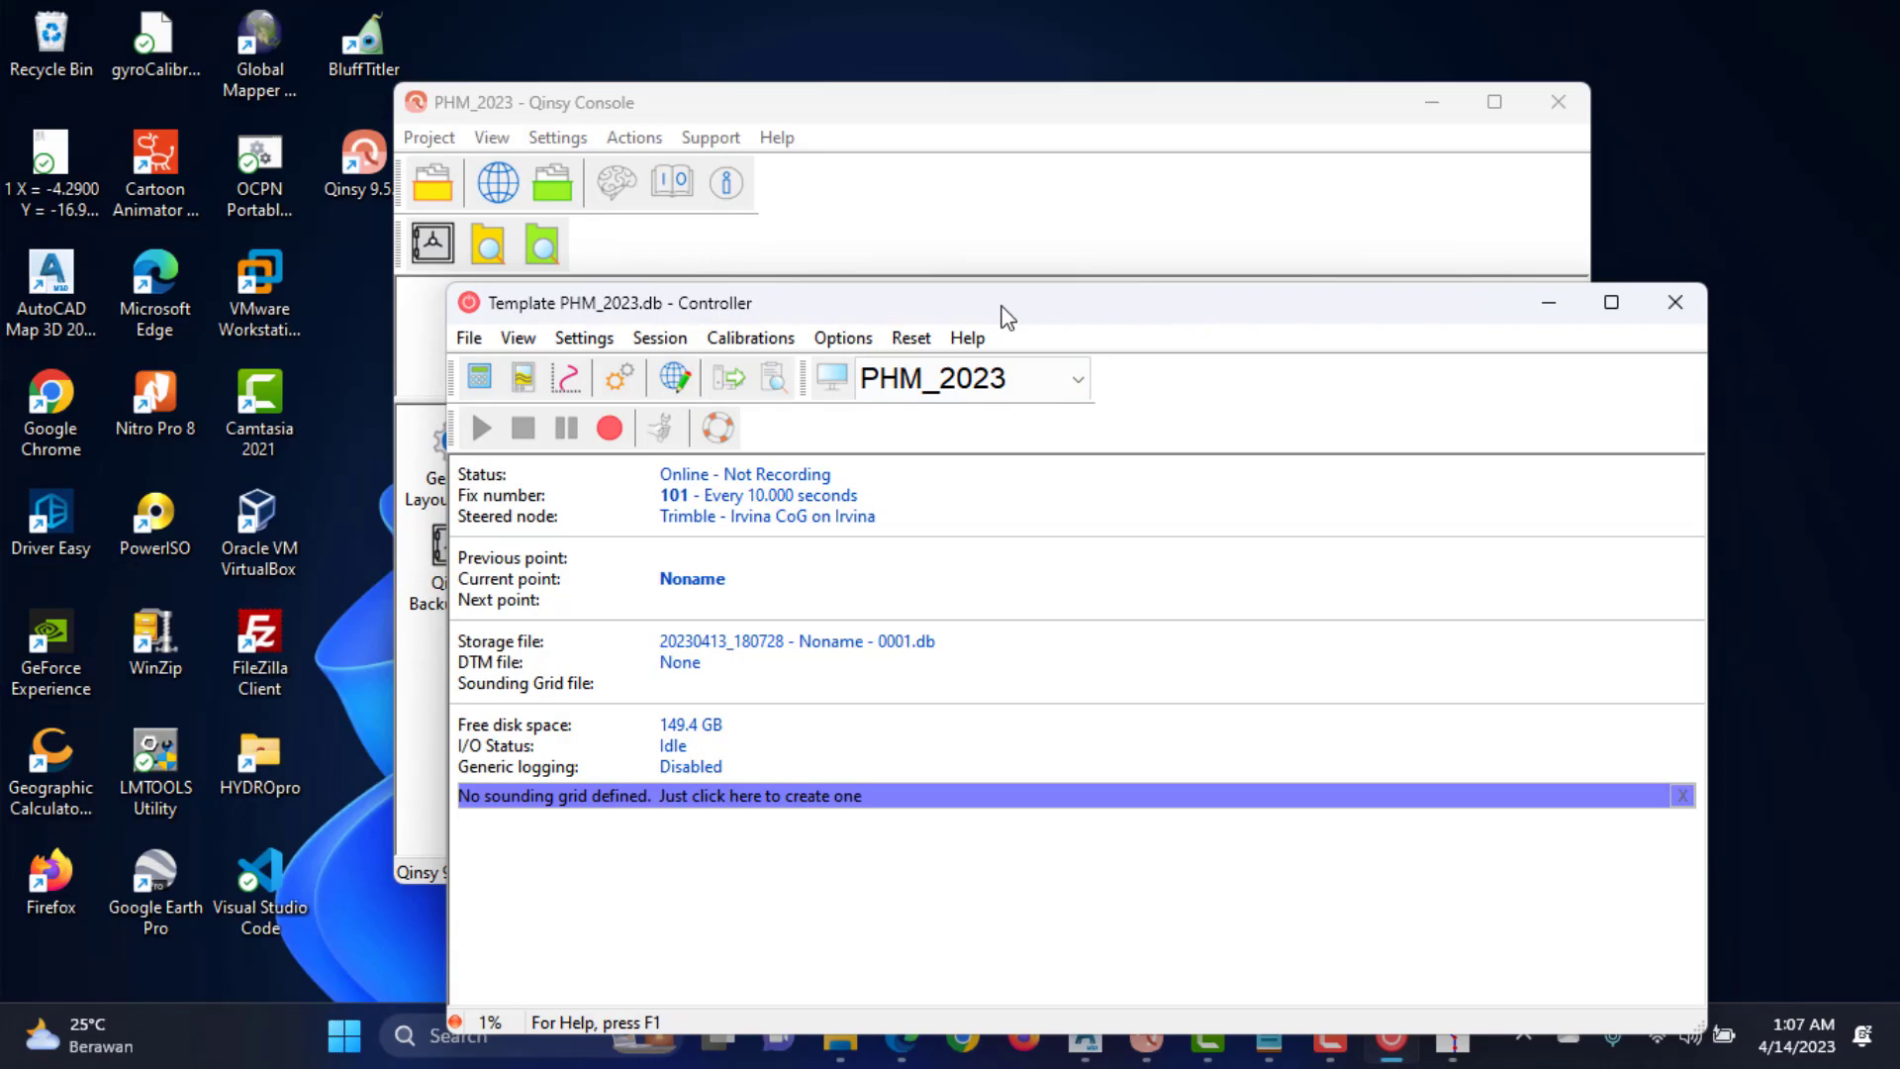
drag(1061, 309, 1168, 243)
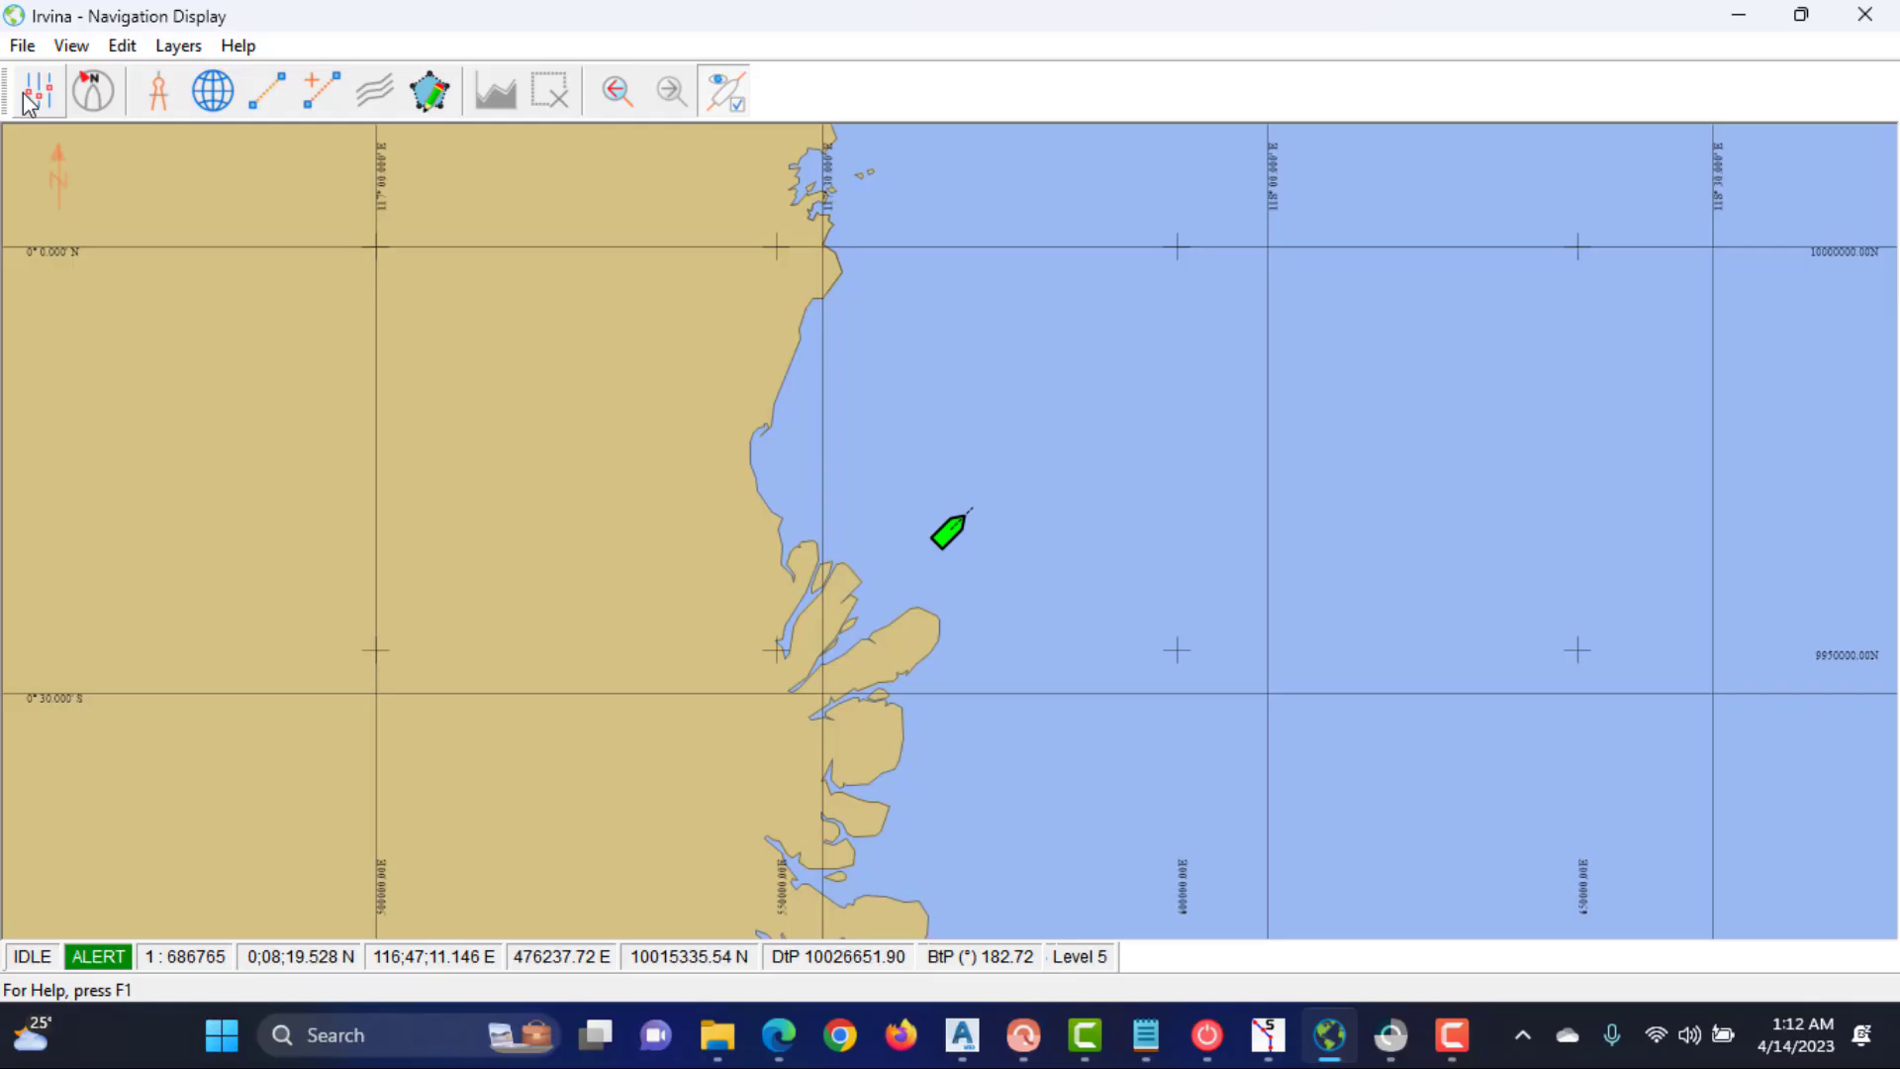
Add testing_phm.qgfline from LineData as a background line layer, then apply and confirm
double_click(344, 301)
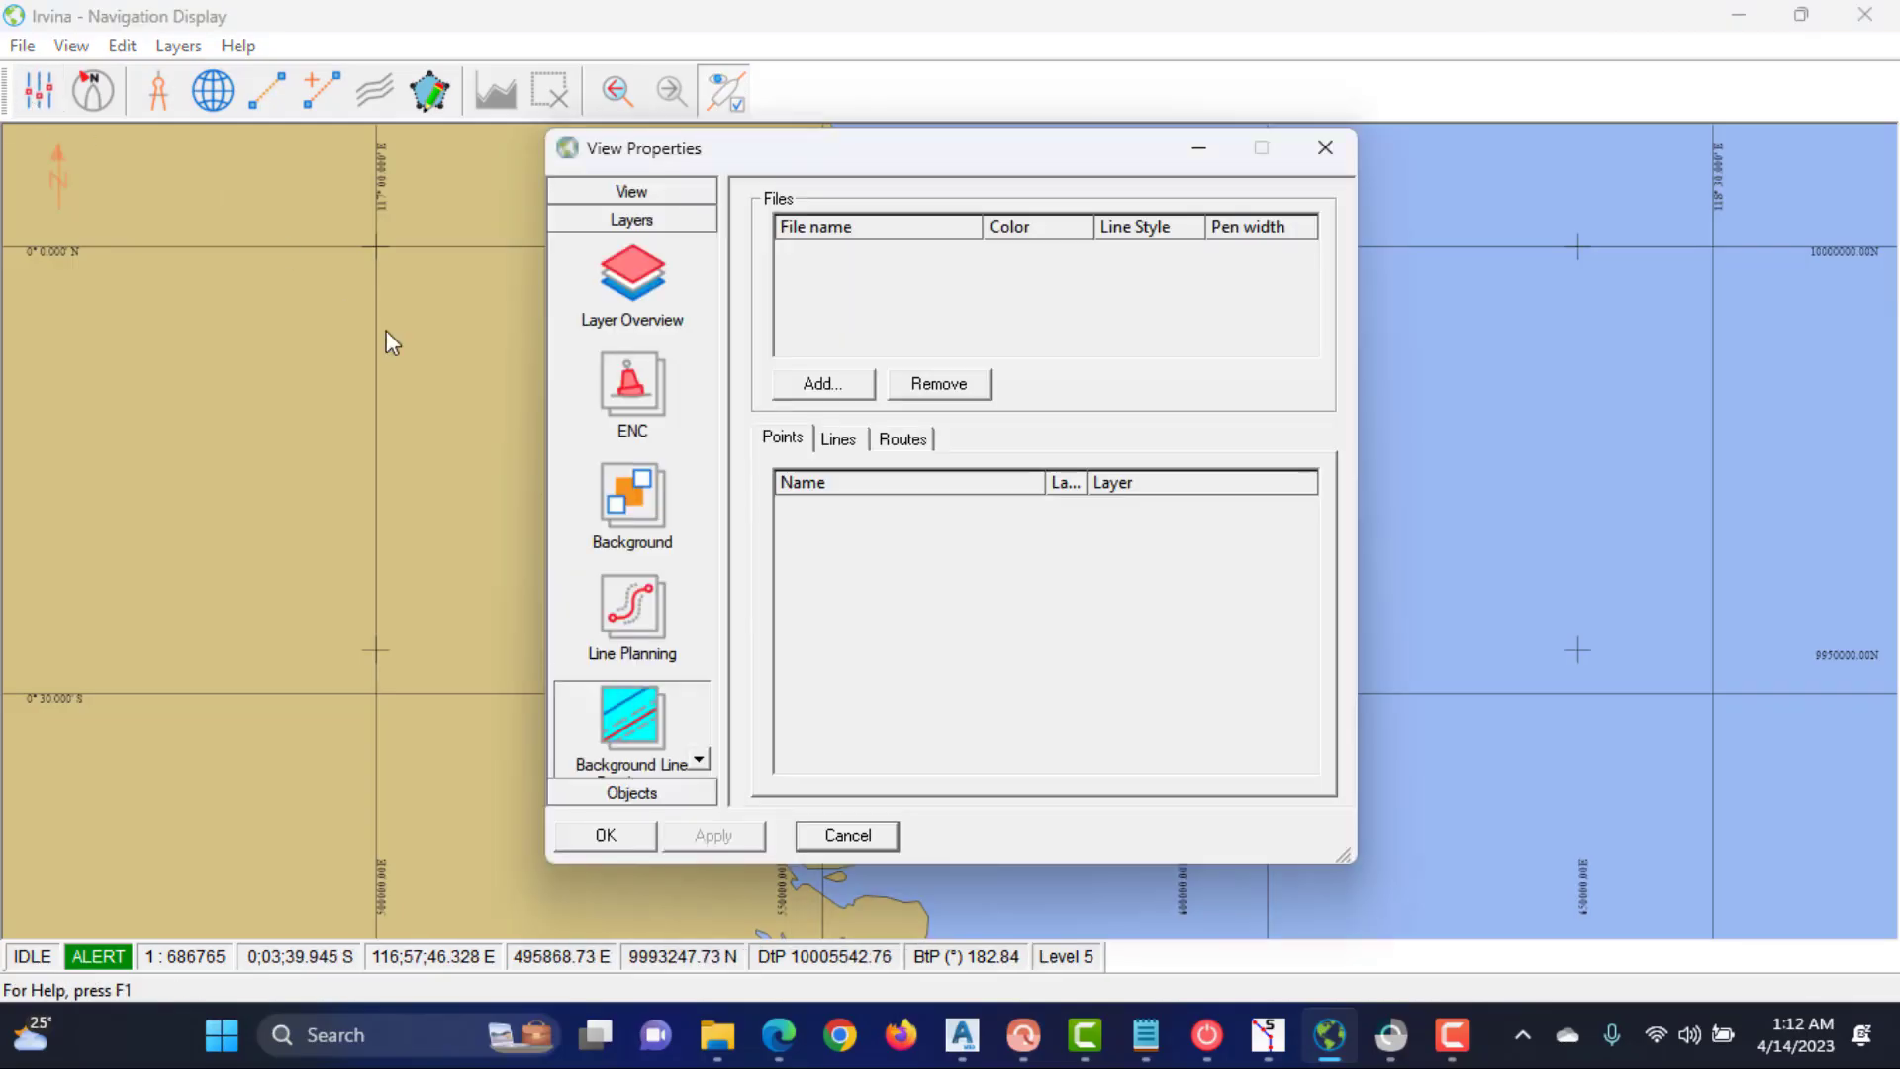
click(842, 386)
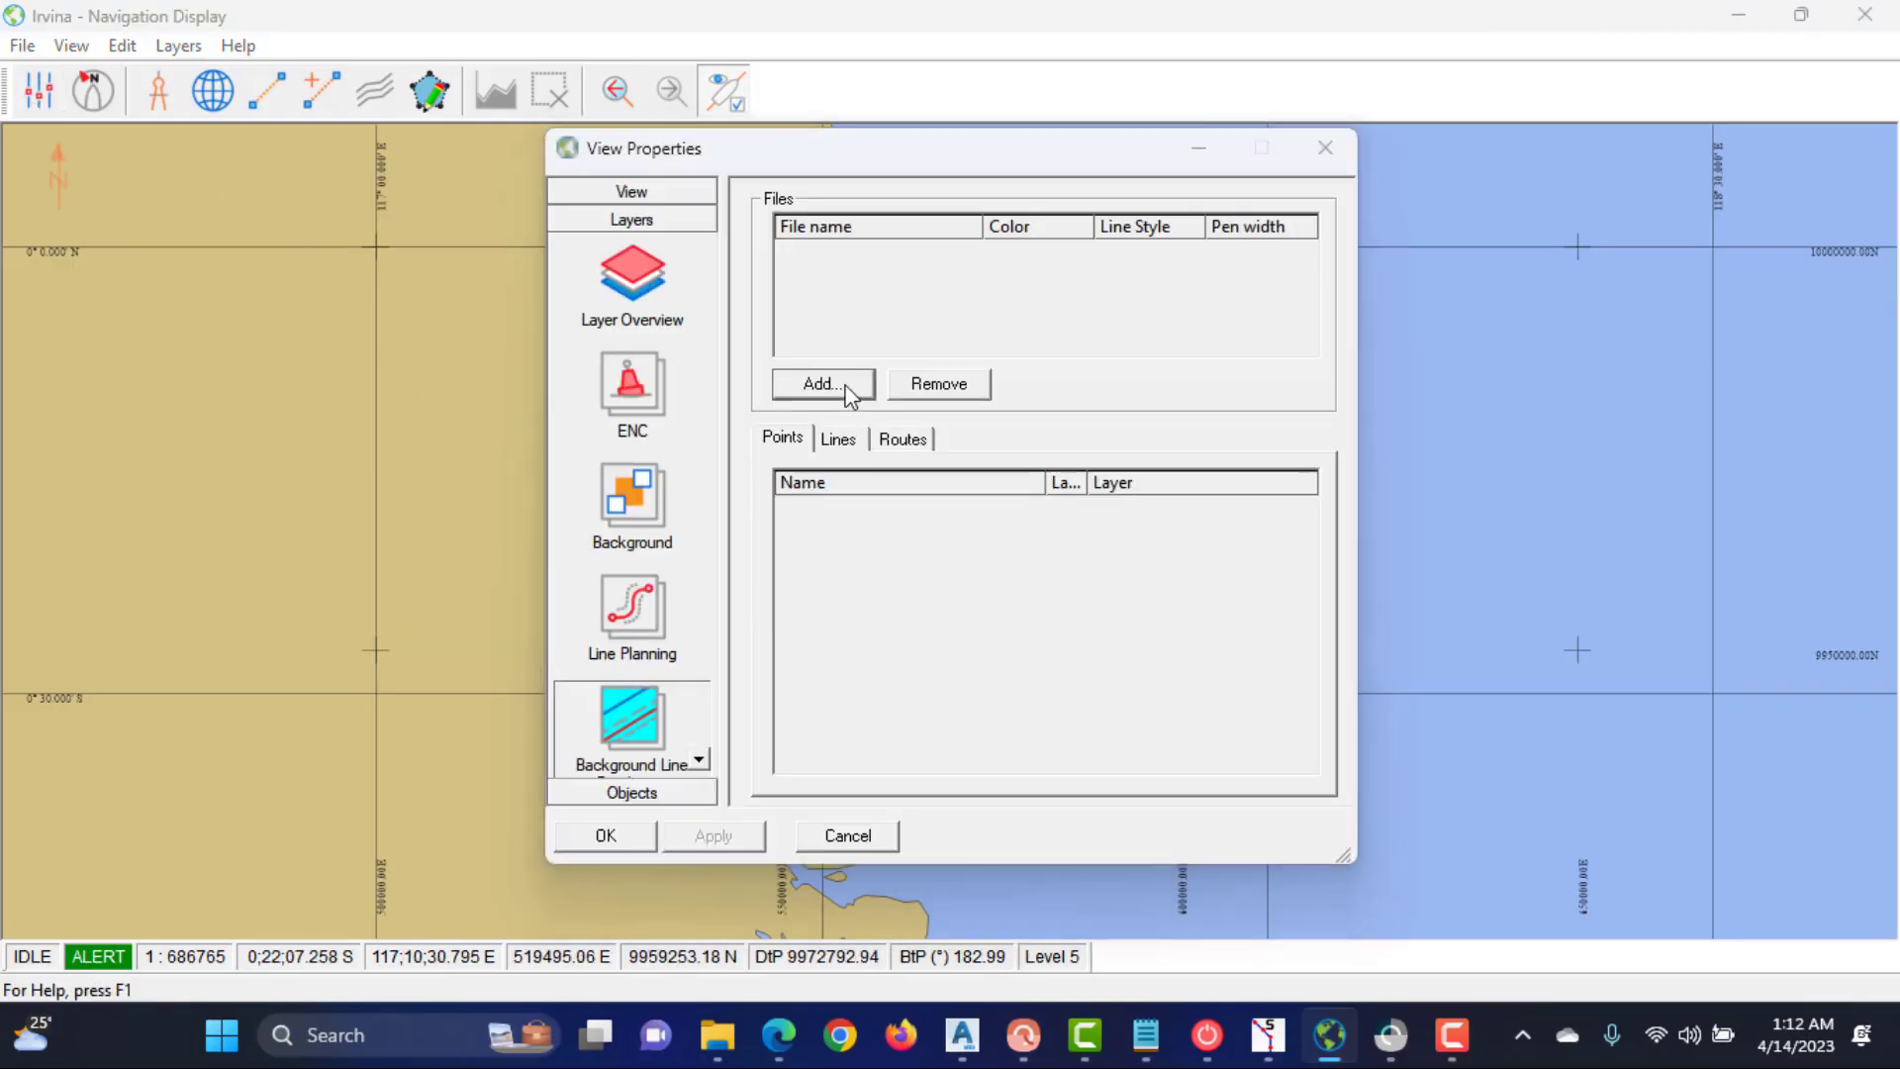
click(920, 376)
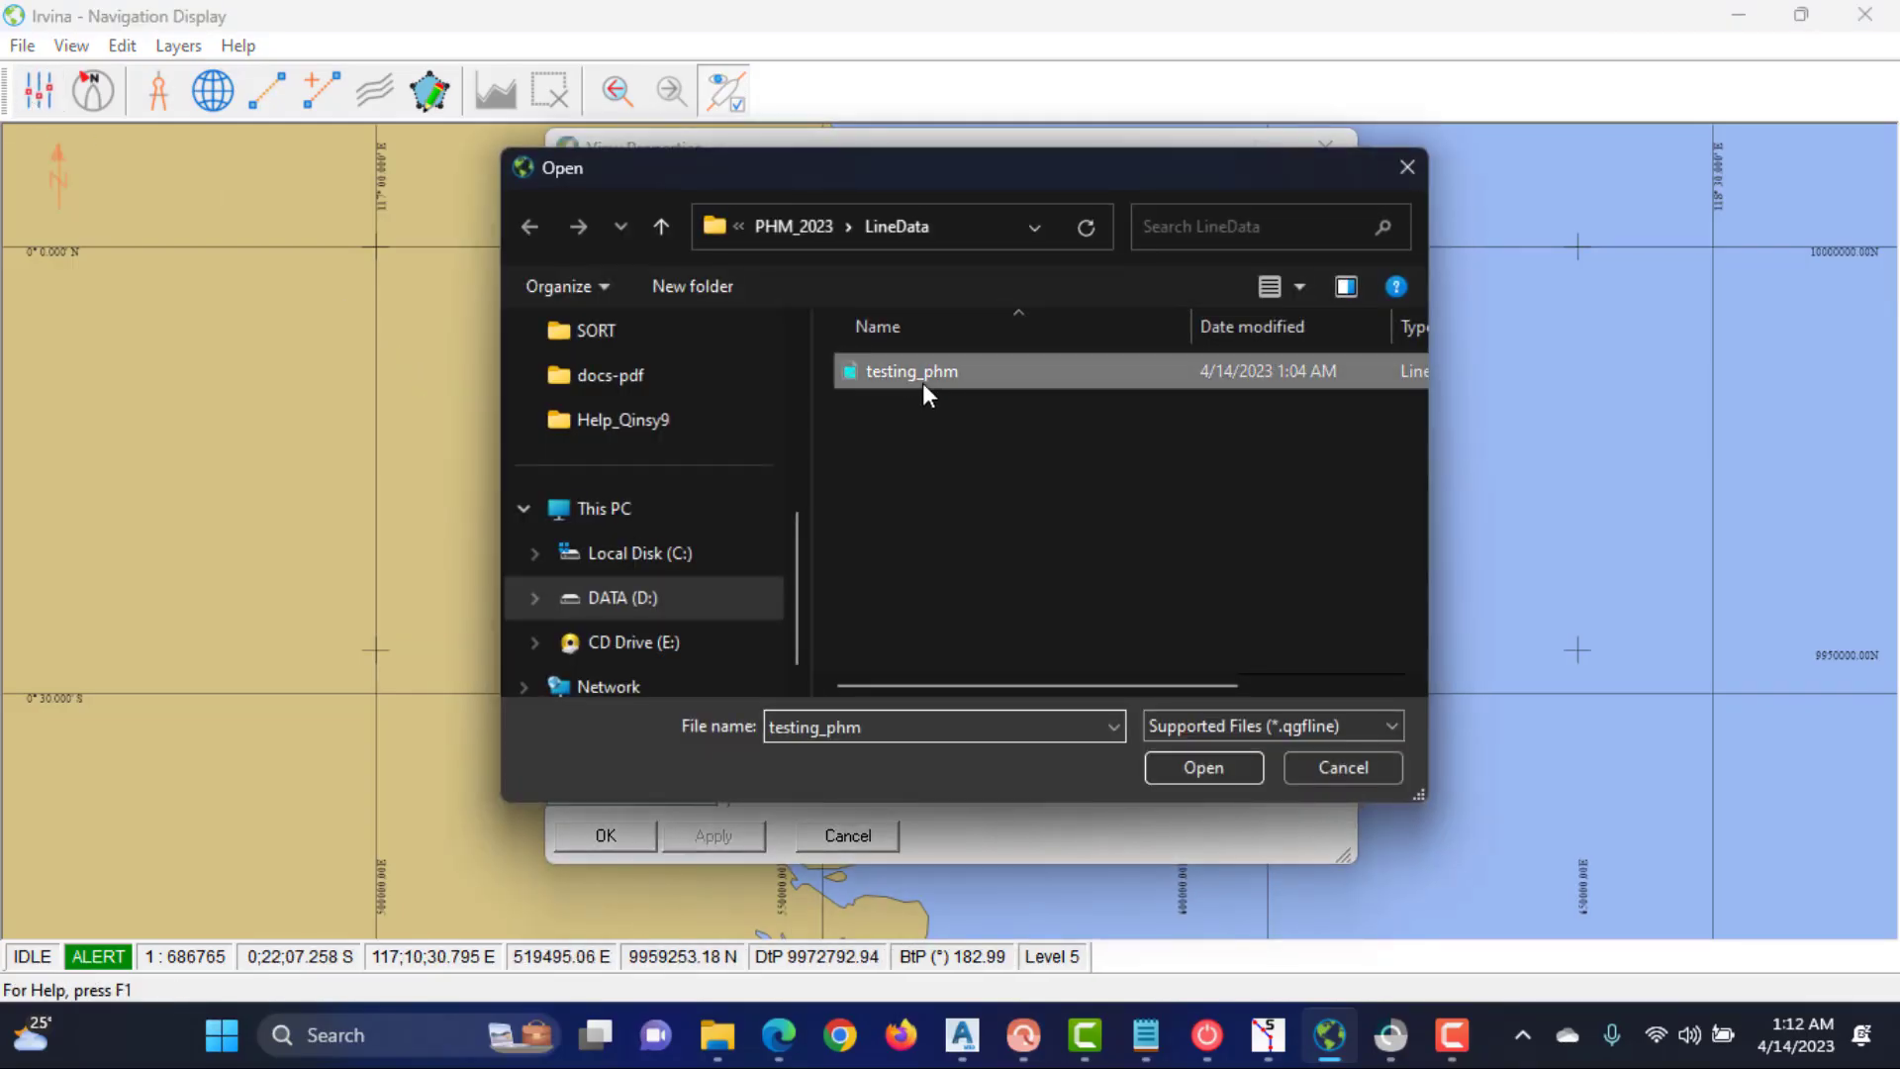
click(1195, 769)
drag(1097, 165, 1354, 170)
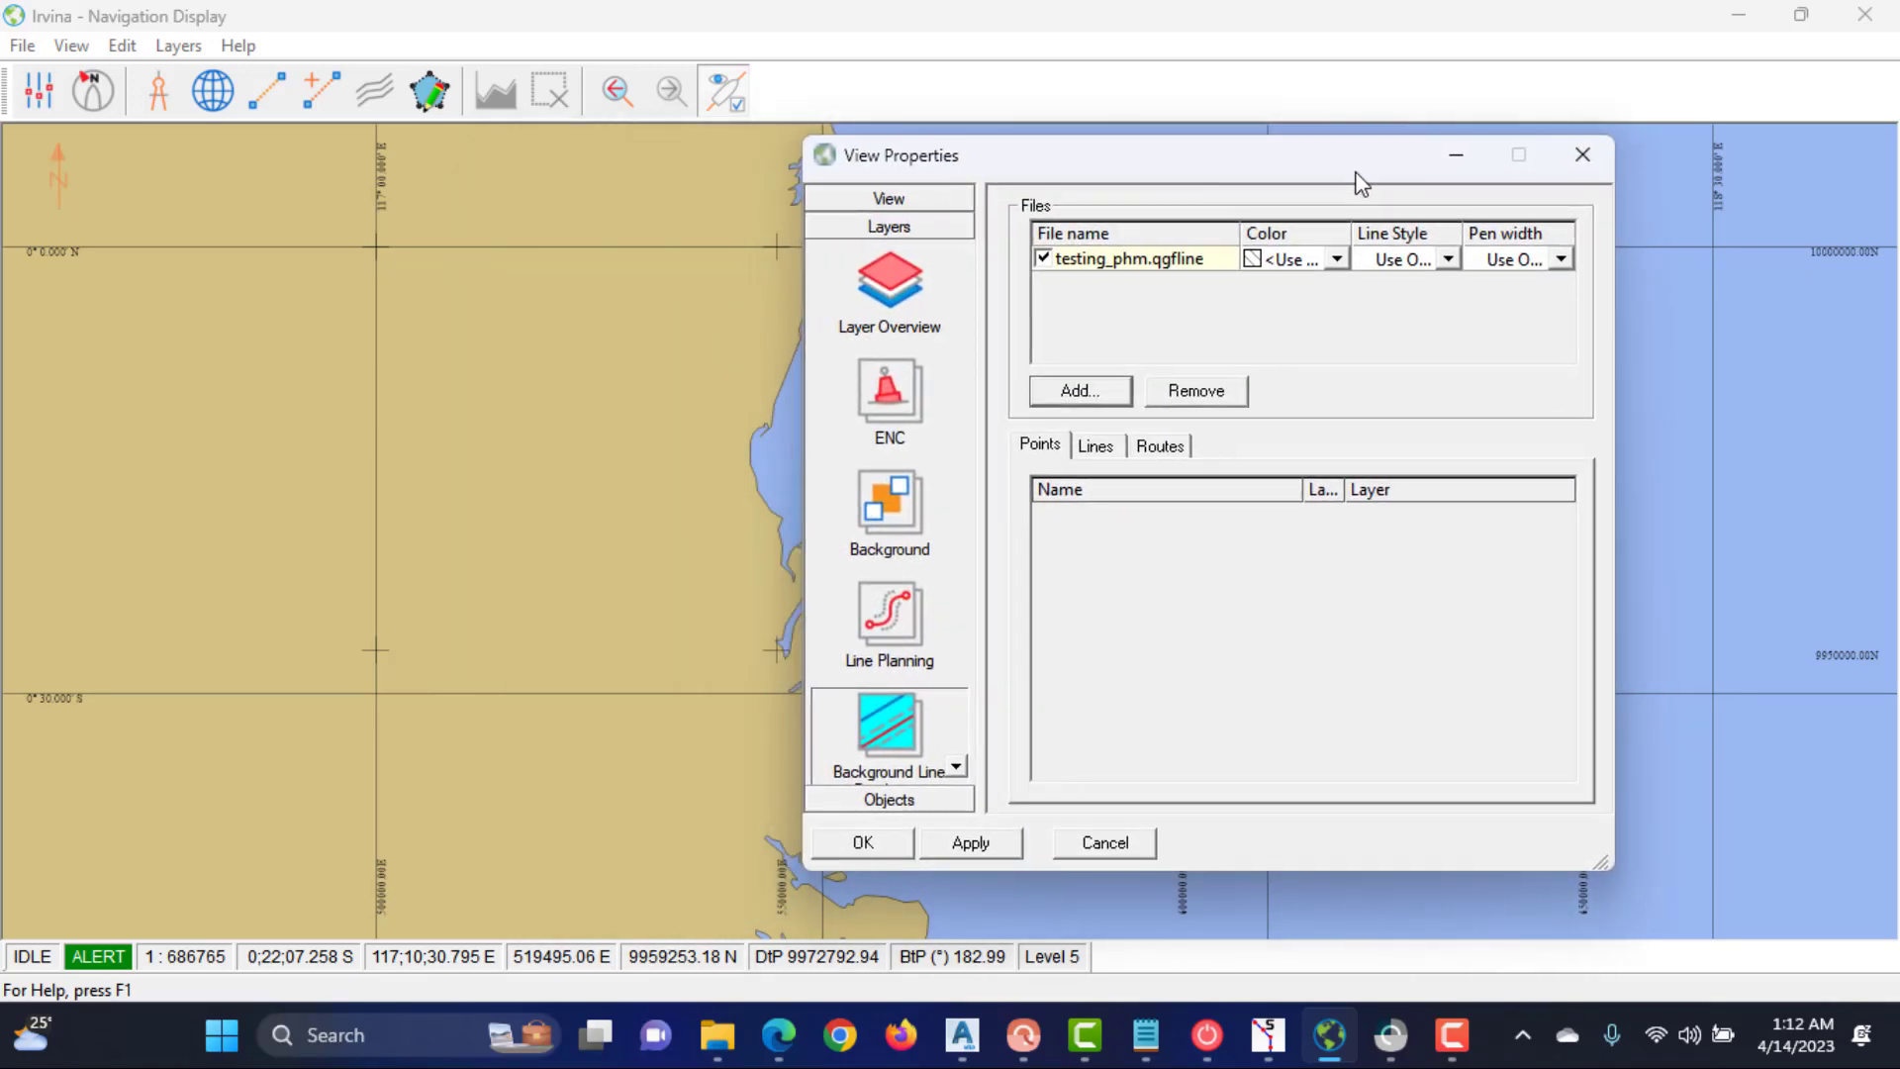
click(1111, 264)
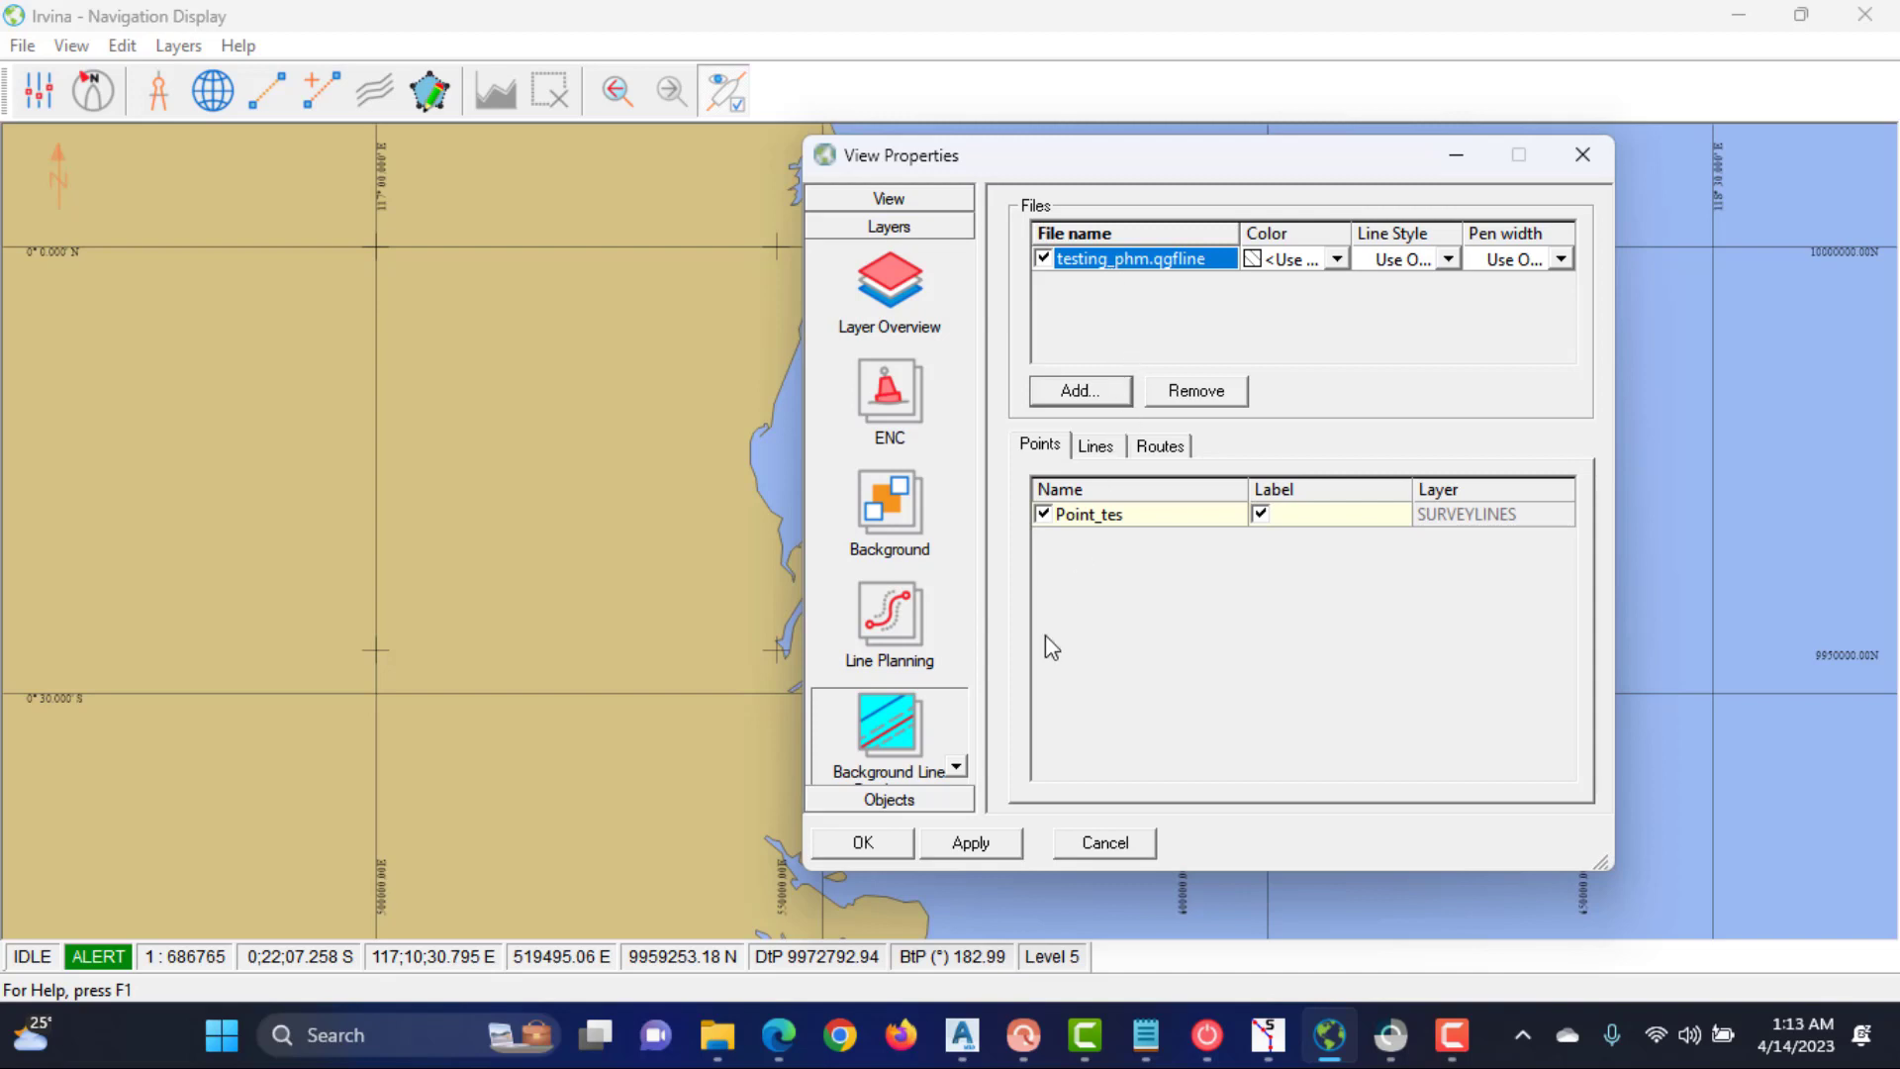
click(956, 767)
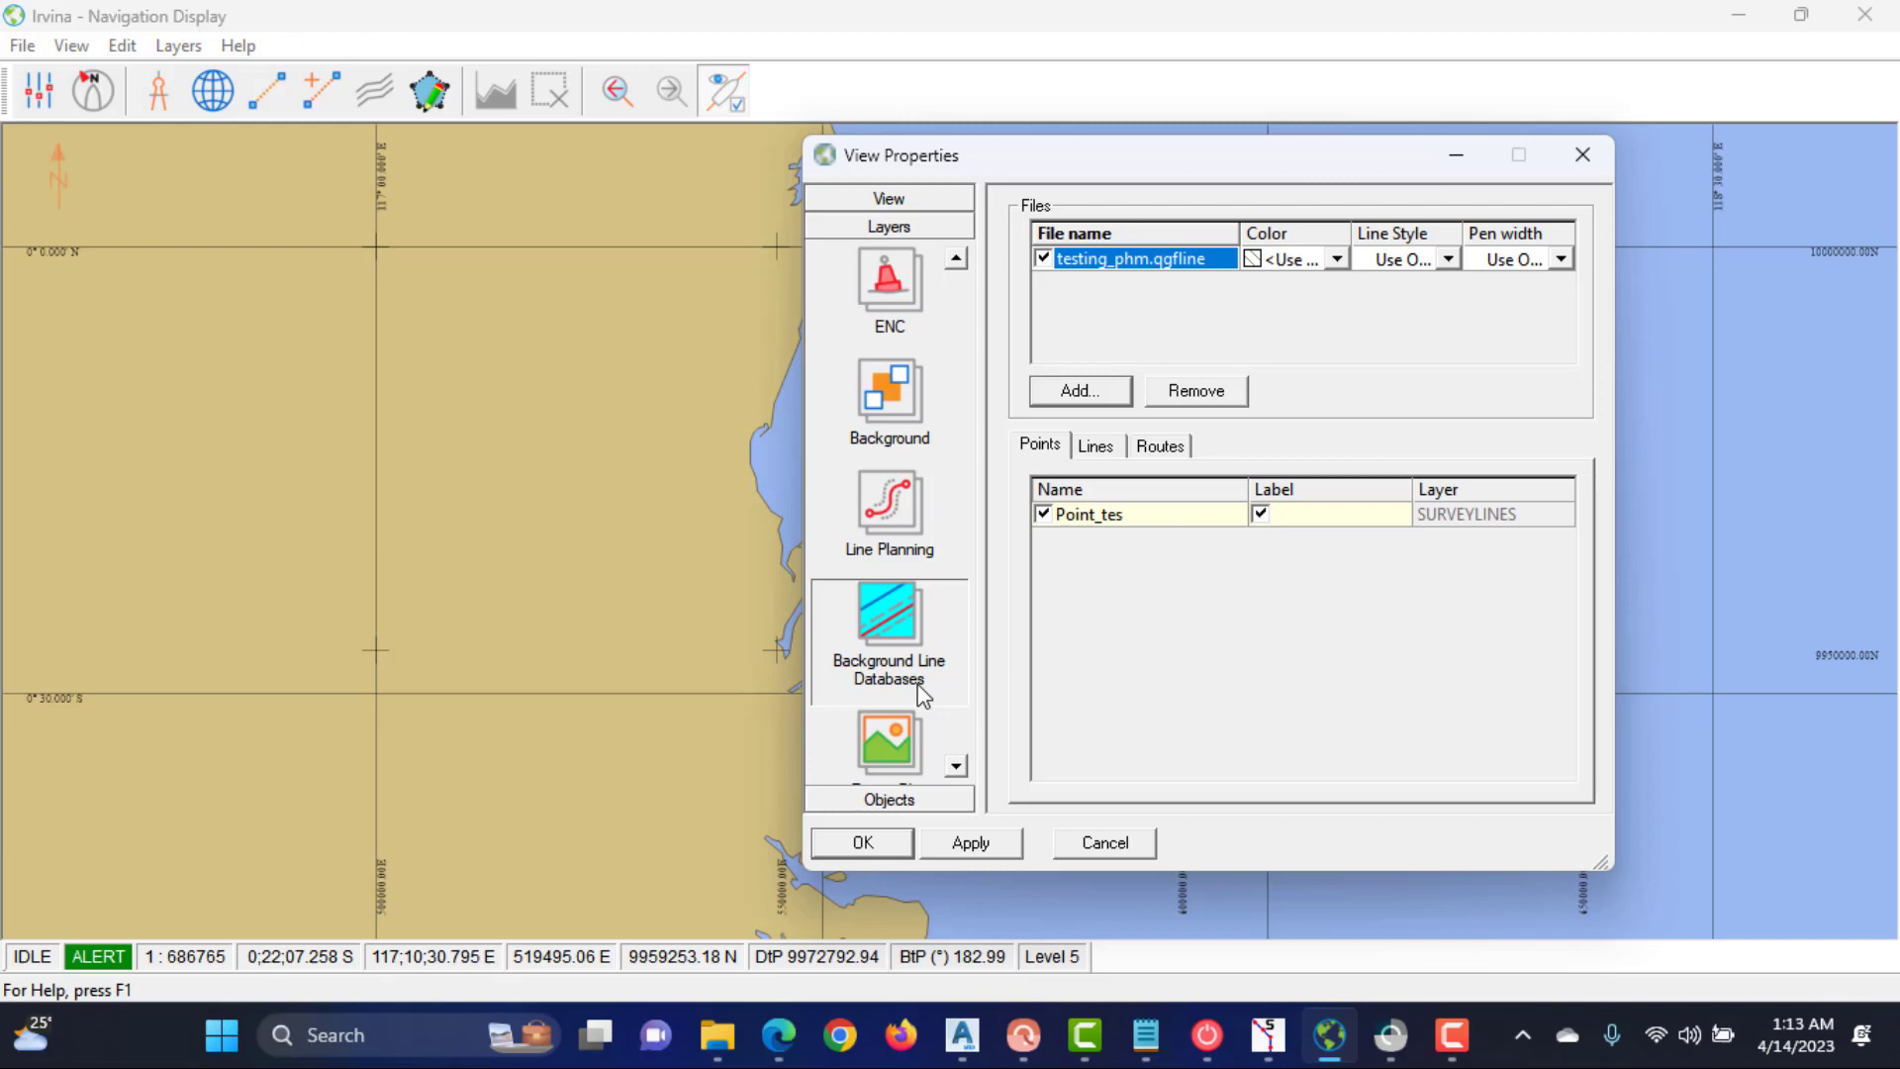
click(971, 847)
click(886, 849)
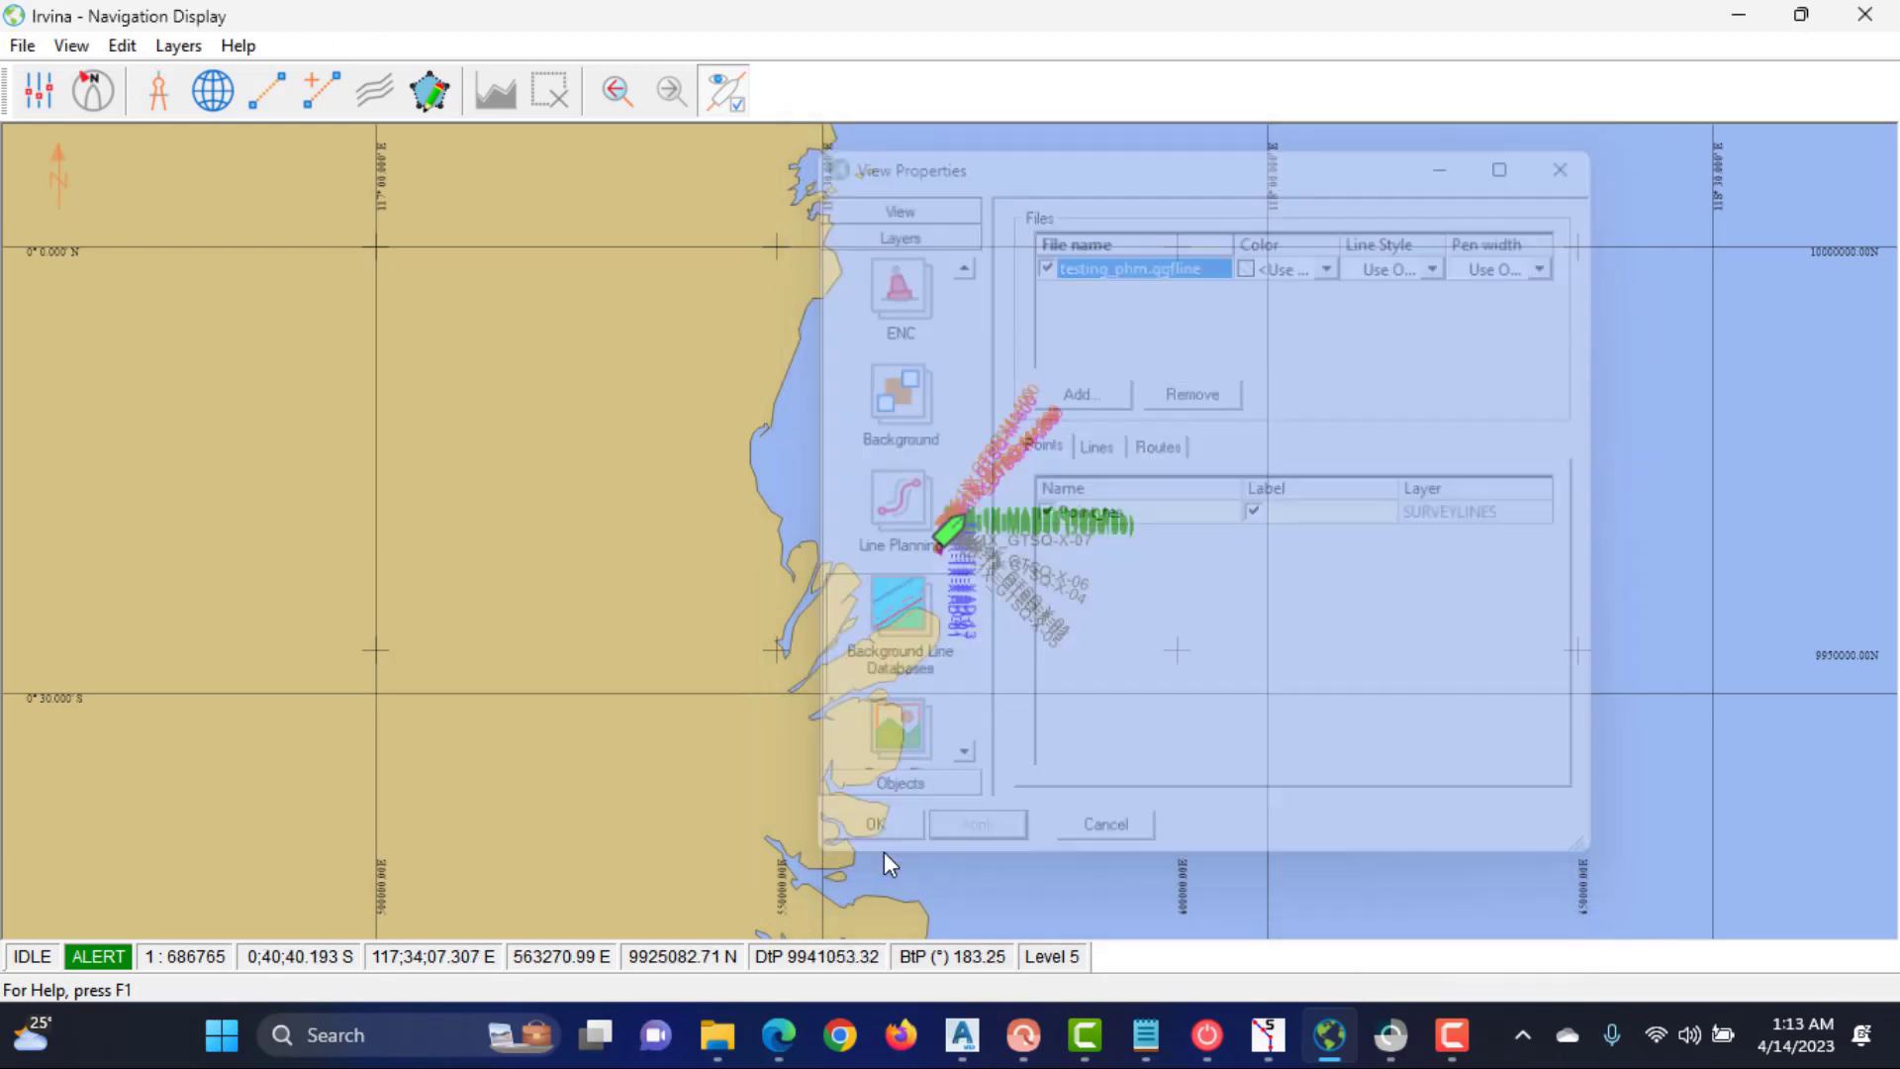